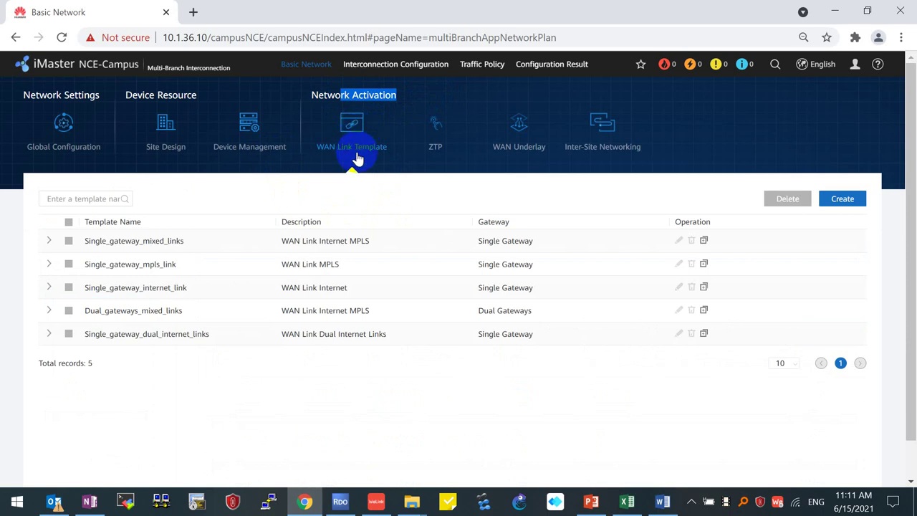
click(437, 421)
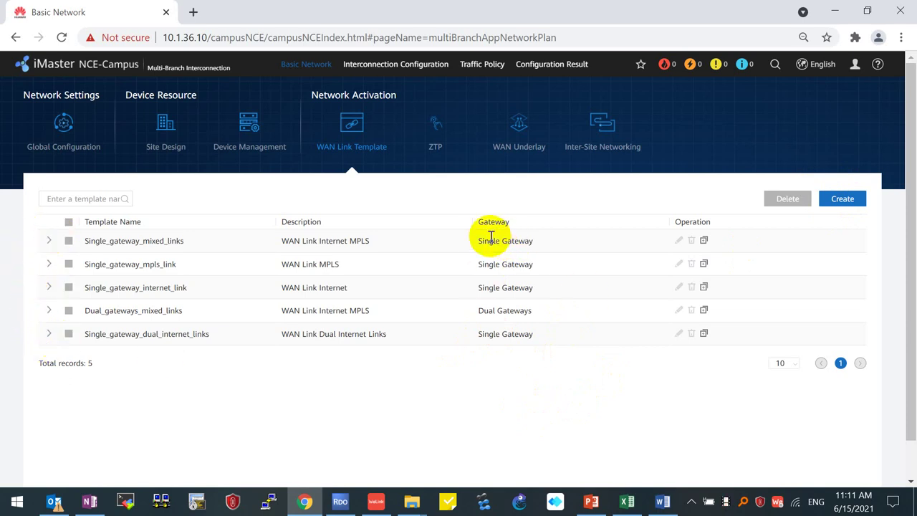
drag(483, 241, 567, 251)
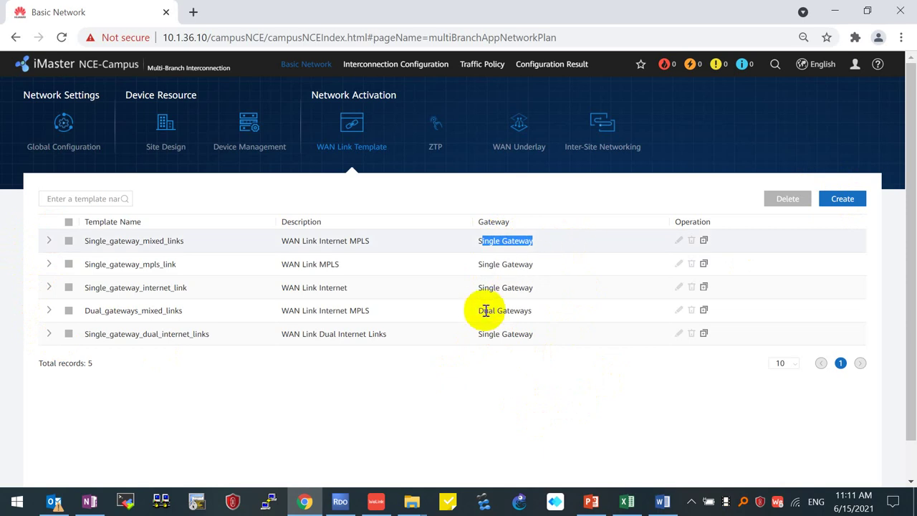
drag(475, 310, 553, 312)
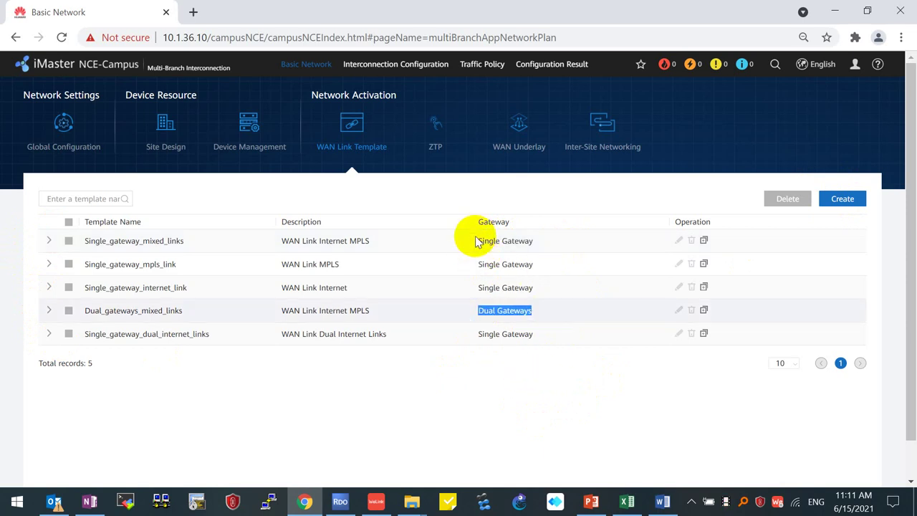
drag(476, 241, 554, 244)
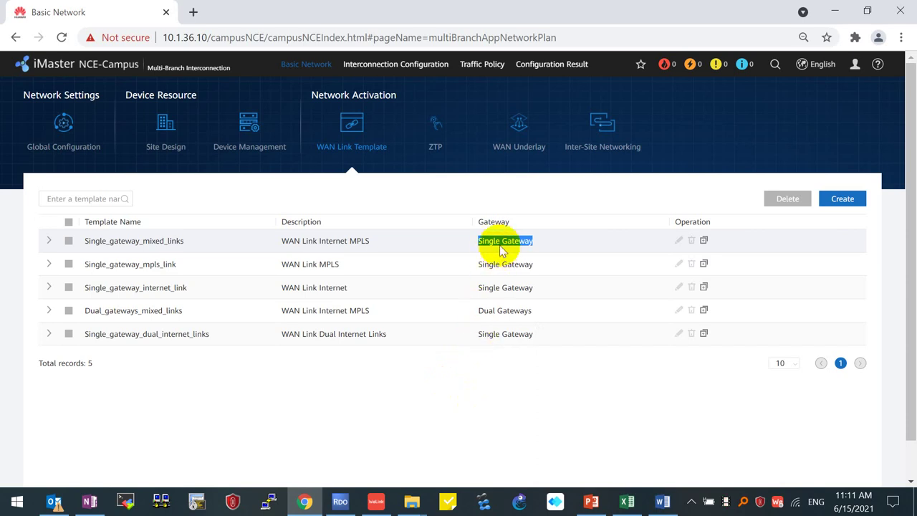
click(586, 198)
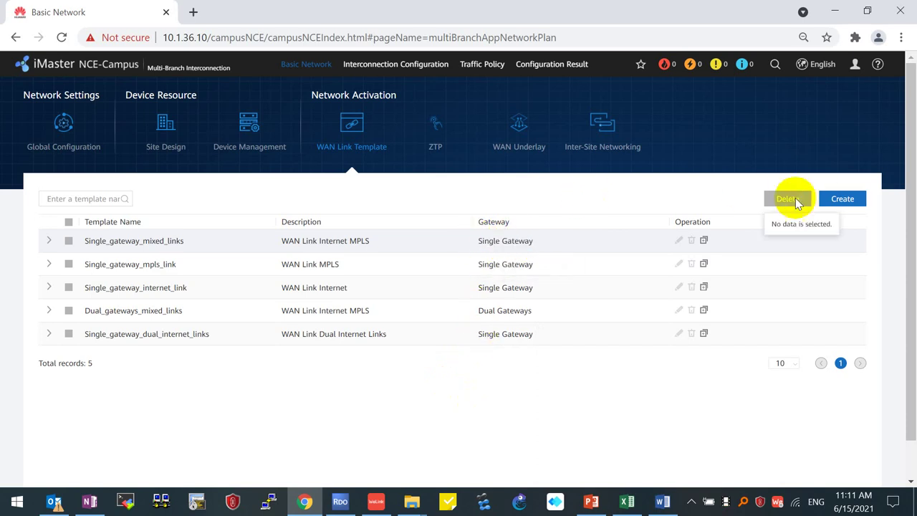
Start a new single-gateway WAN link template named Single and add two WAN link rows
click(845, 200)
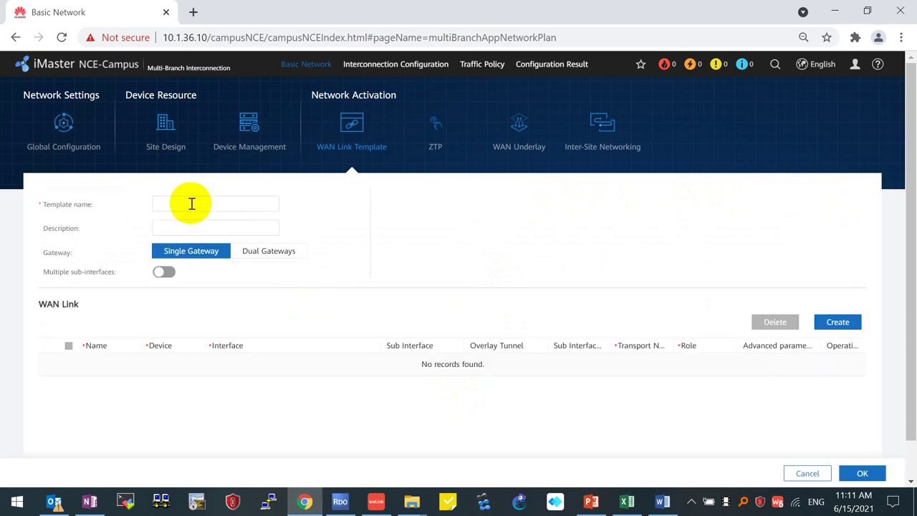
click(192, 203)
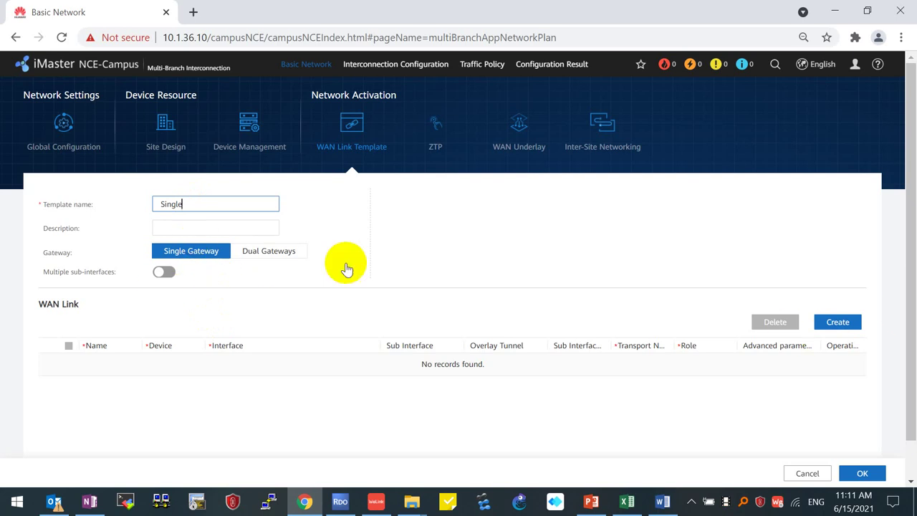
click(833, 325)
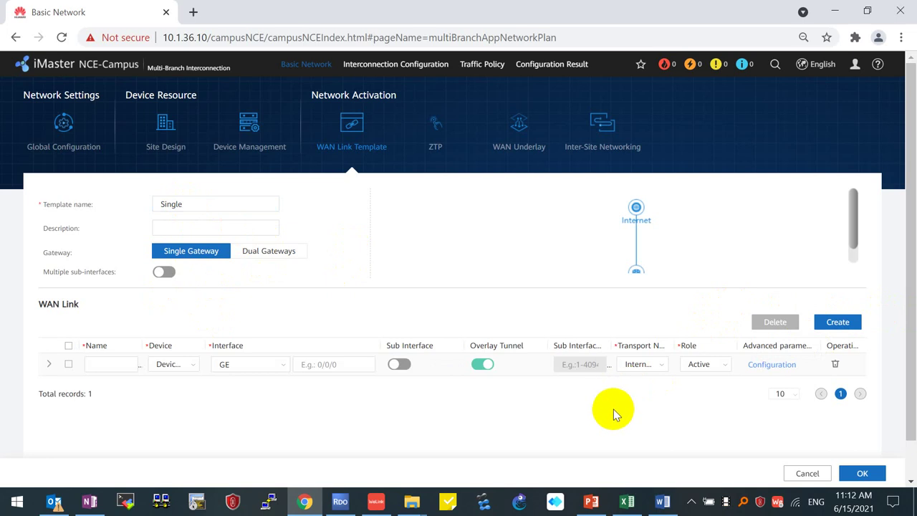
click(839, 323)
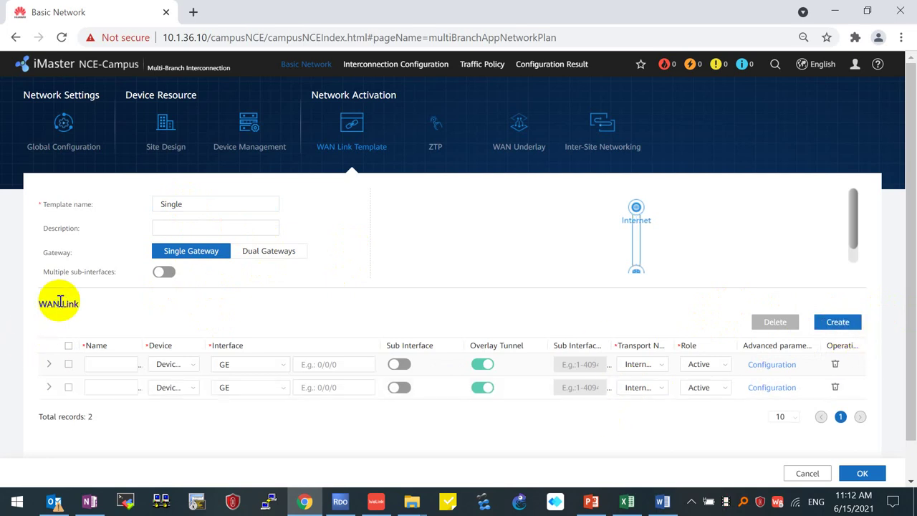
drag(35, 304, 75, 304)
Name the first WAN link Internet and keep it assigned to Device1
click(111, 363)
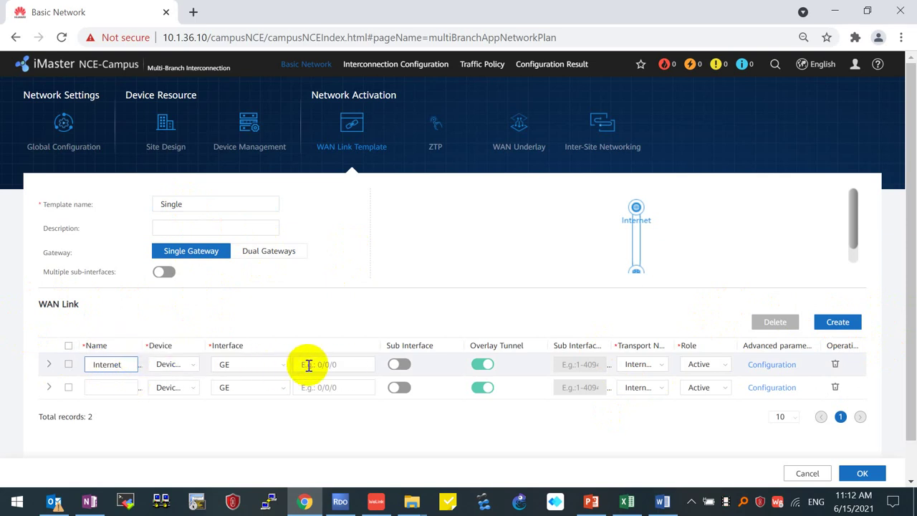
click(194, 366)
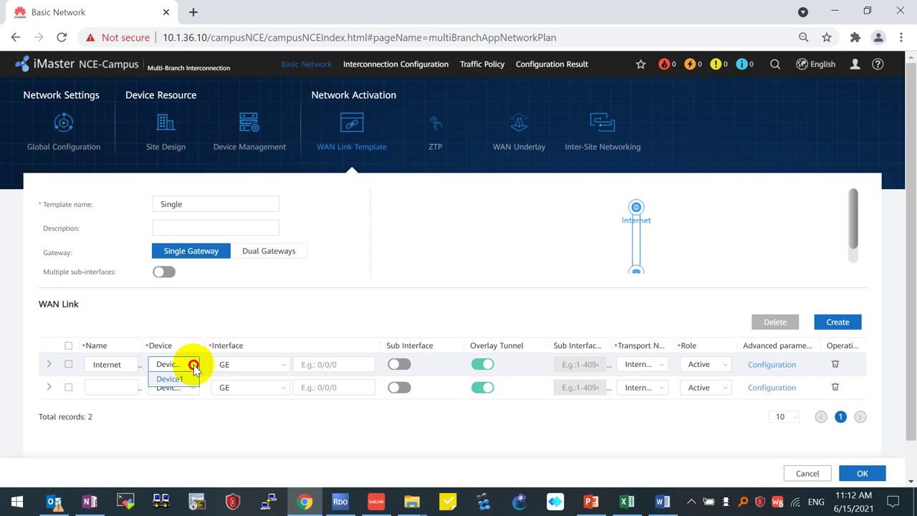
click(193, 365)
click(194, 365)
click(194, 364)
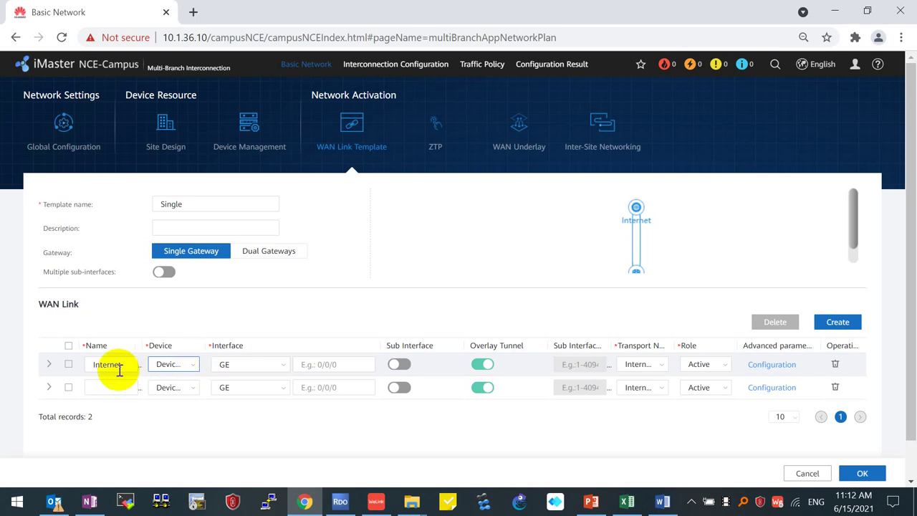
Review the interface types for the Internet link, keep GE and set the interface number to 0/0/8
click(285, 367)
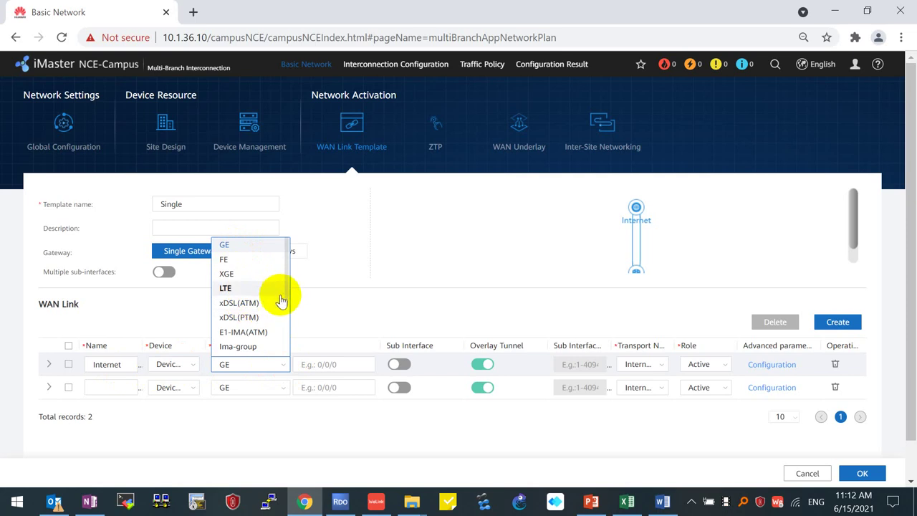
scroll(287, 307, down, 3)
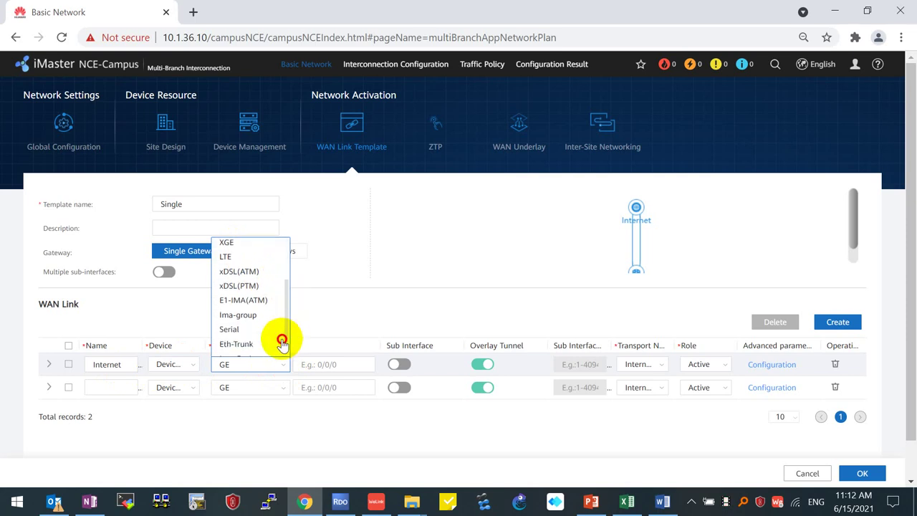
click(372, 321)
click(286, 370)
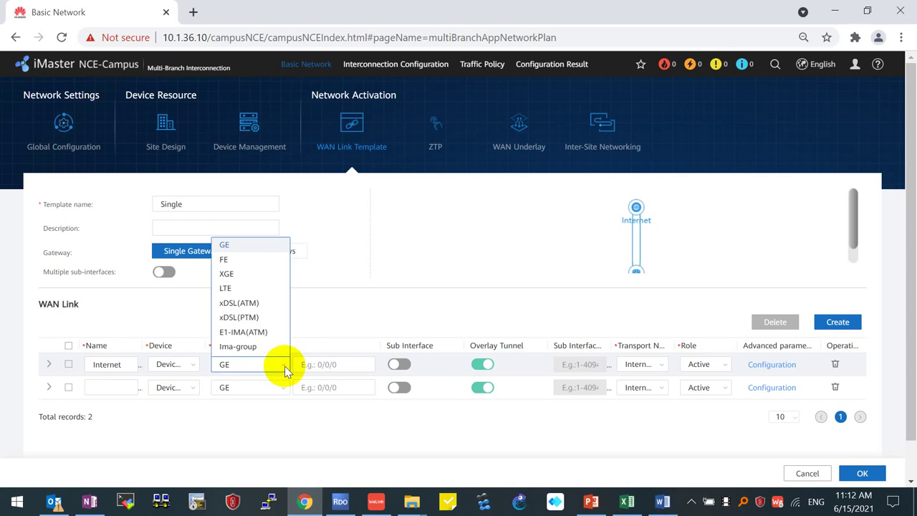
click(400, 311)
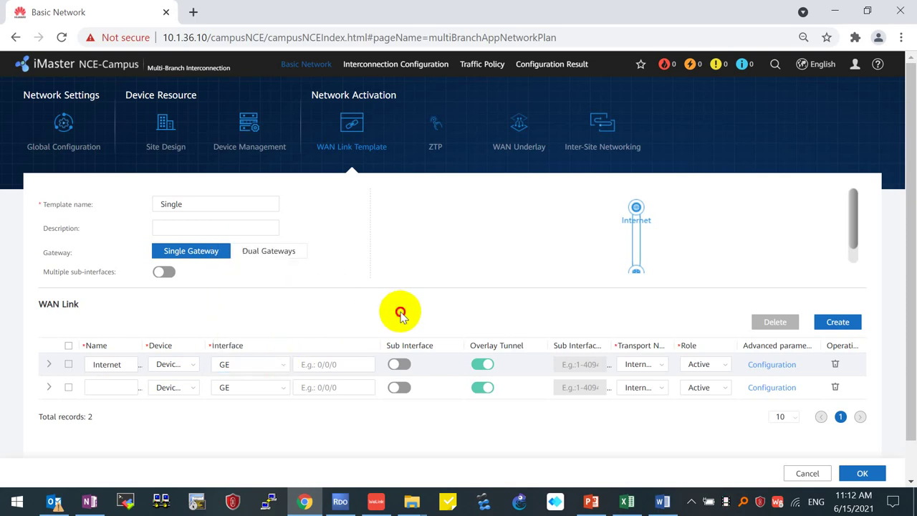
click(325, 363)
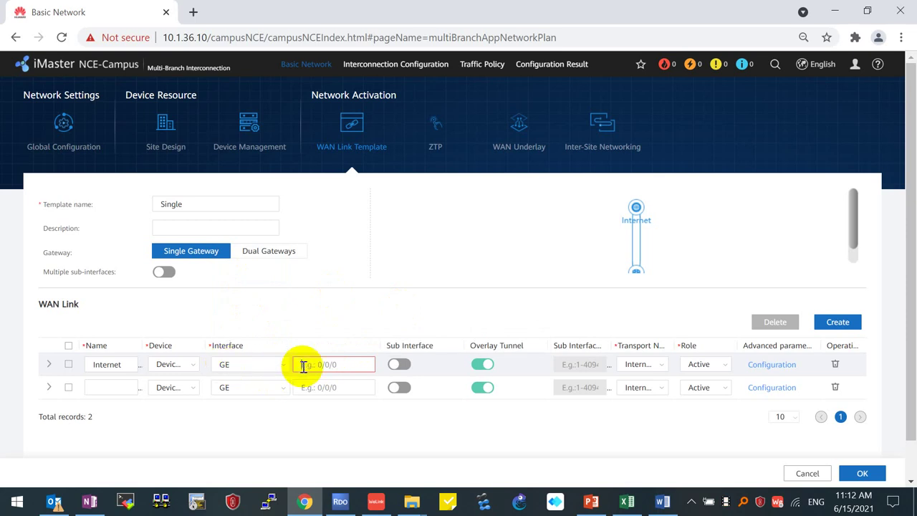
click(333, 365)
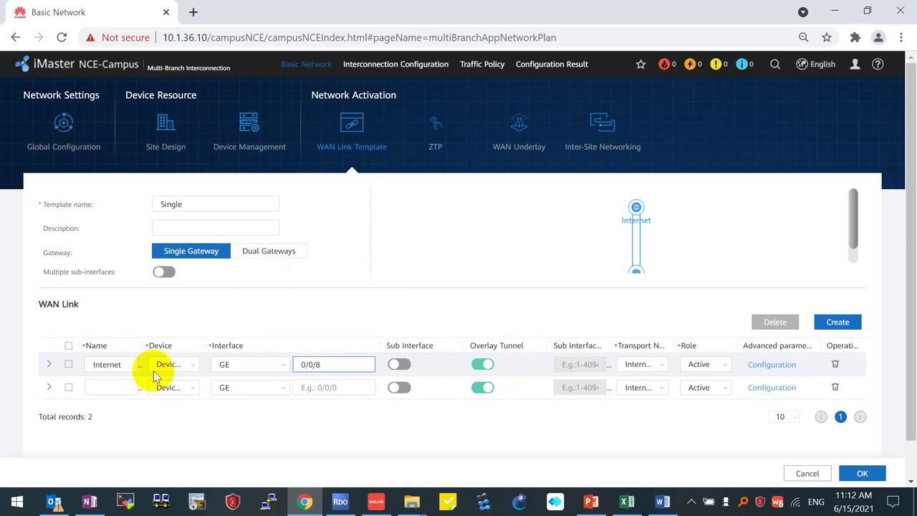
Choose Internet as the first WAN link's transport network and keep its role as Active
double_click(129, 364)
click(663, 369)
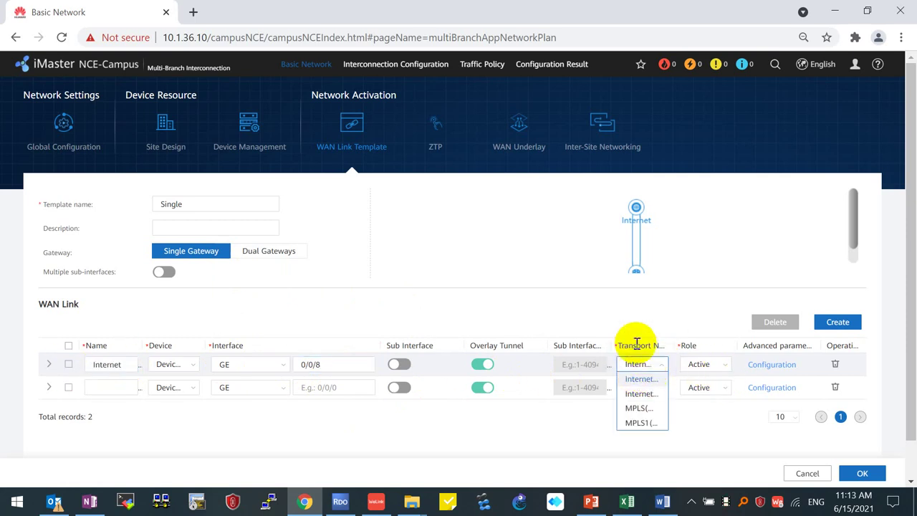
click(642, 381)
click(726, 365)
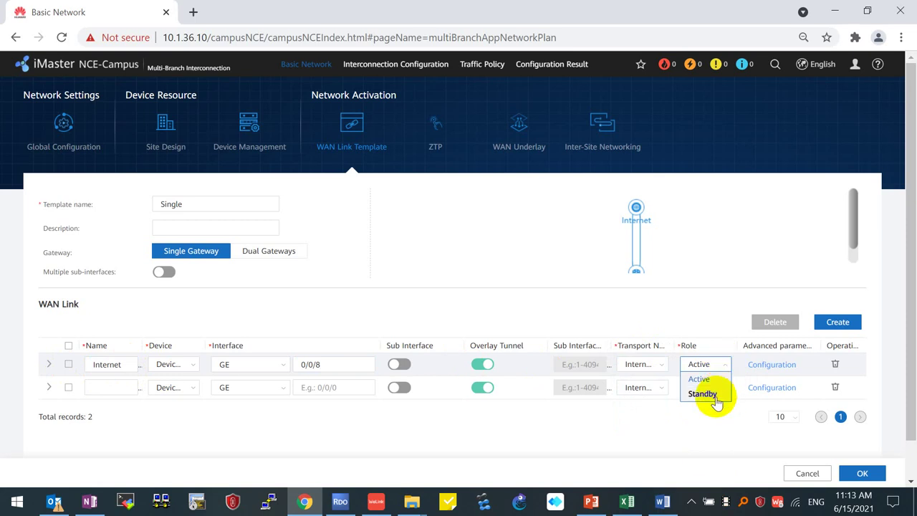
click(639, 429)
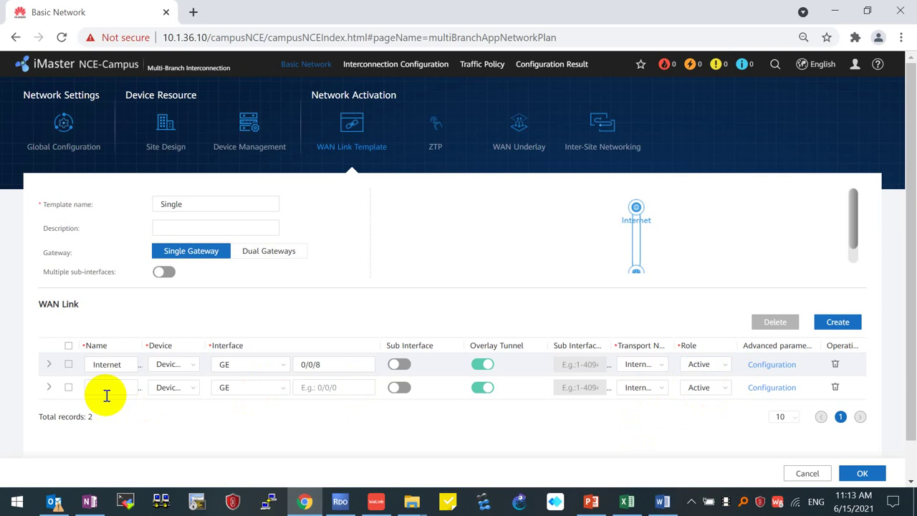
Name the second WAN link MPLS, keep it on Device1 and set its GE interface number to 0/0/9
click(127, 387)
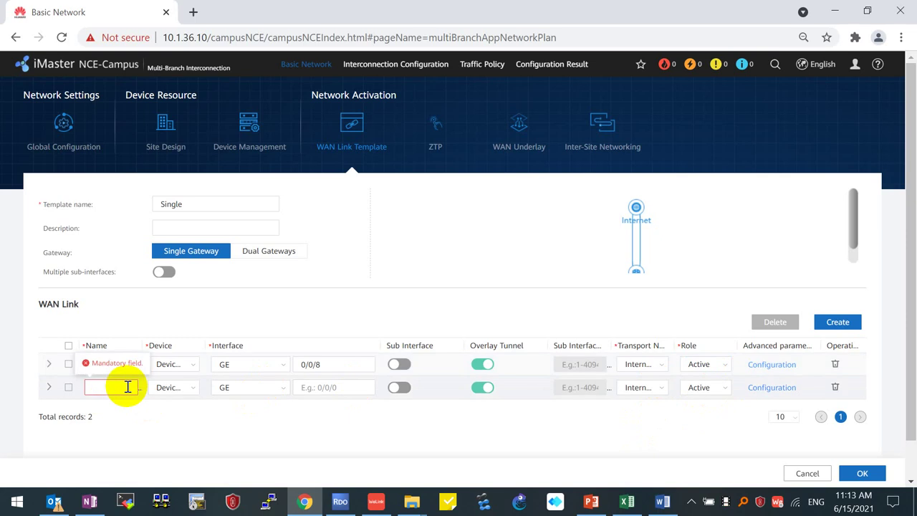
text(MPLS)
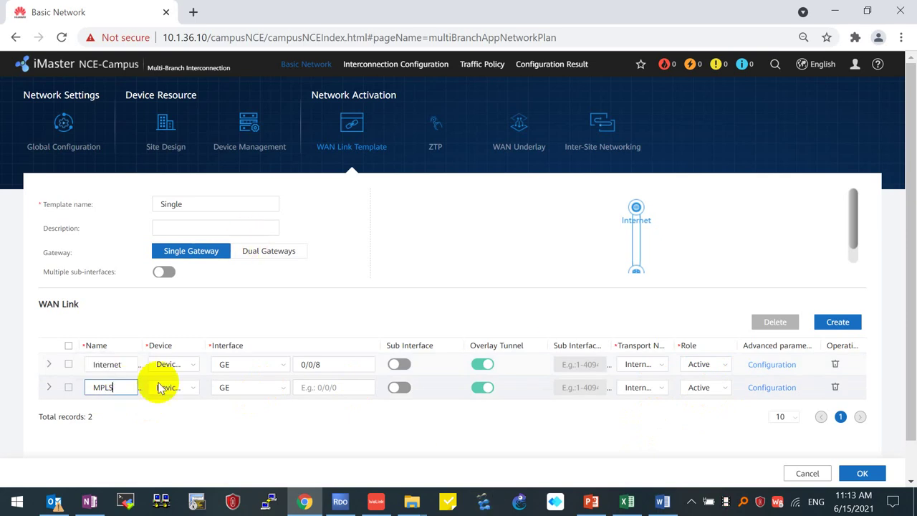
click(188, 389)
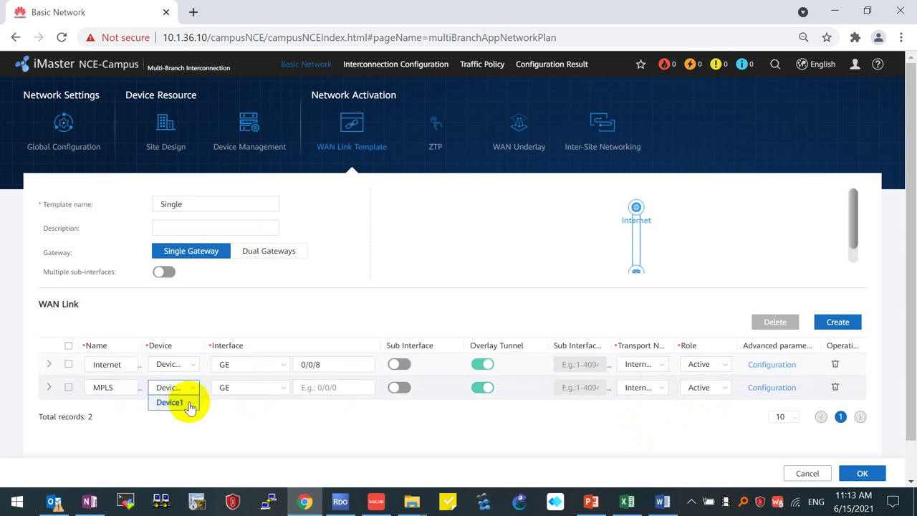
click(192, 365)
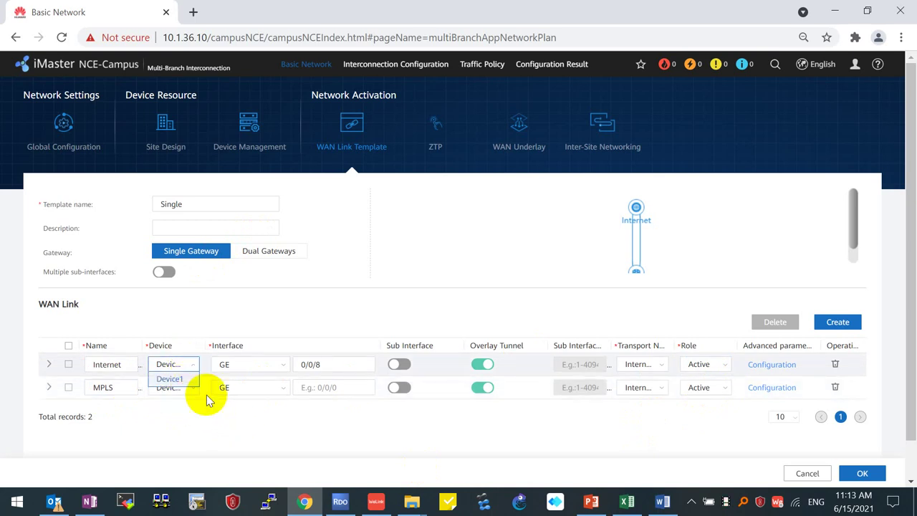
click(185, 379)
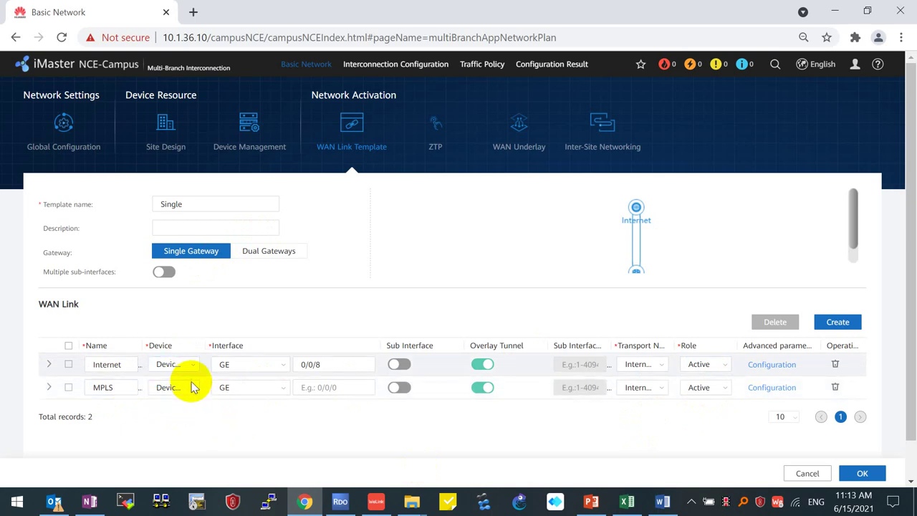
click(327, 387)
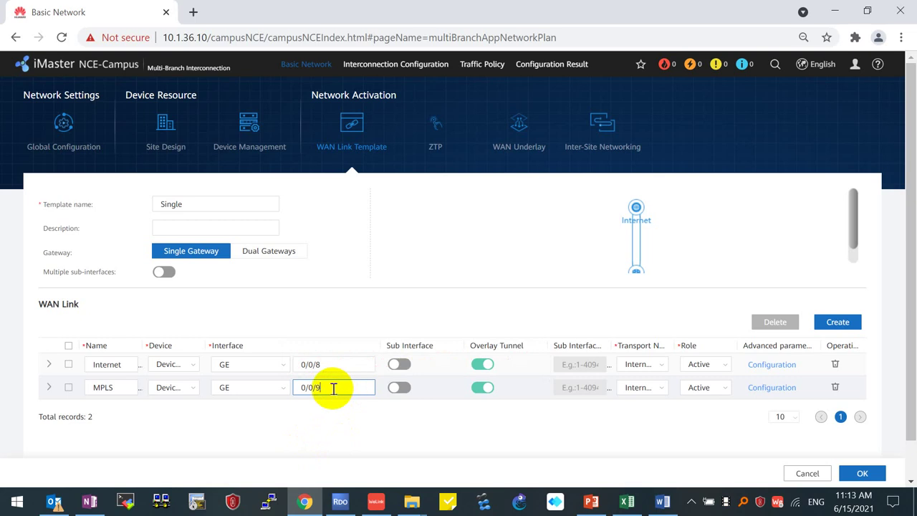
Set the second WAN link's transport network to MPLS and save the Single template
click(662, 390)
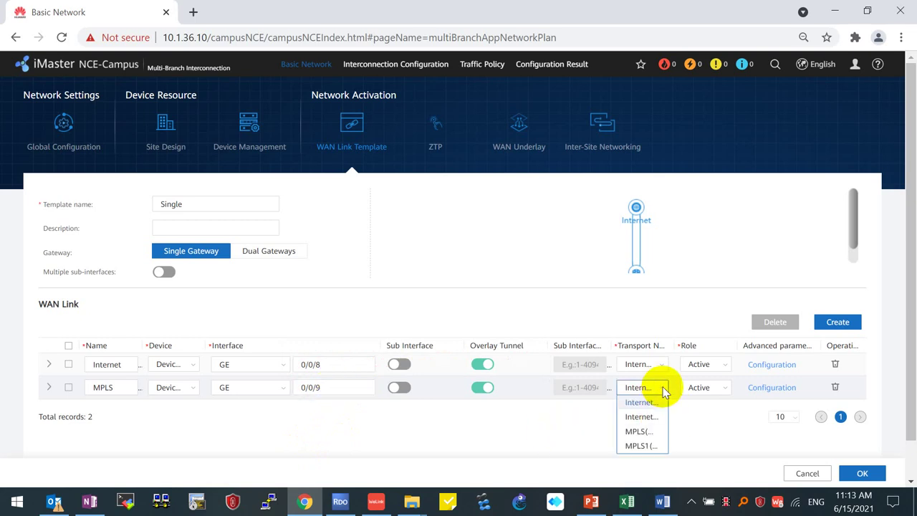
click(637, 432)
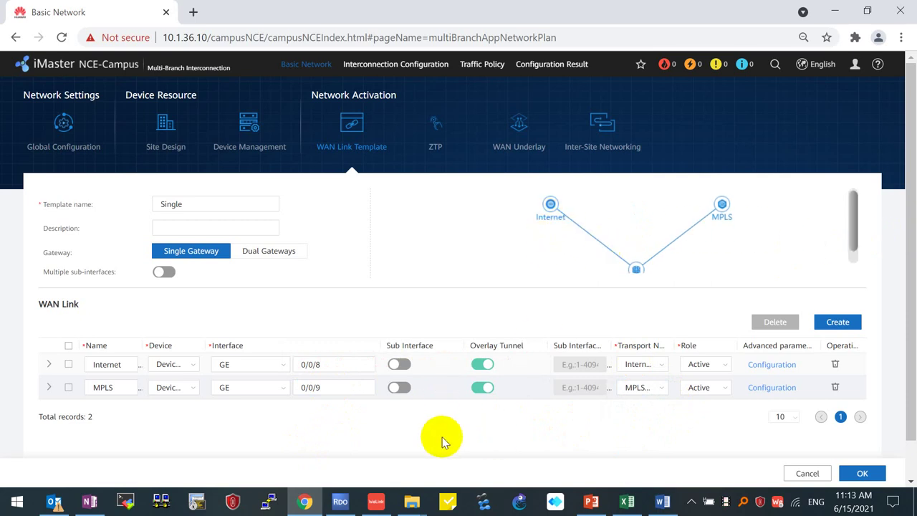
scroll(430, 430, down, 1)
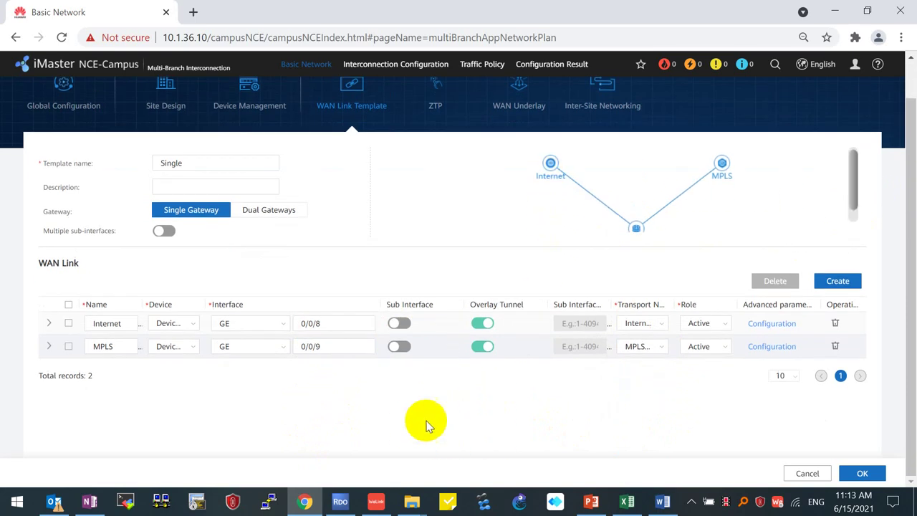
click(863, 473)
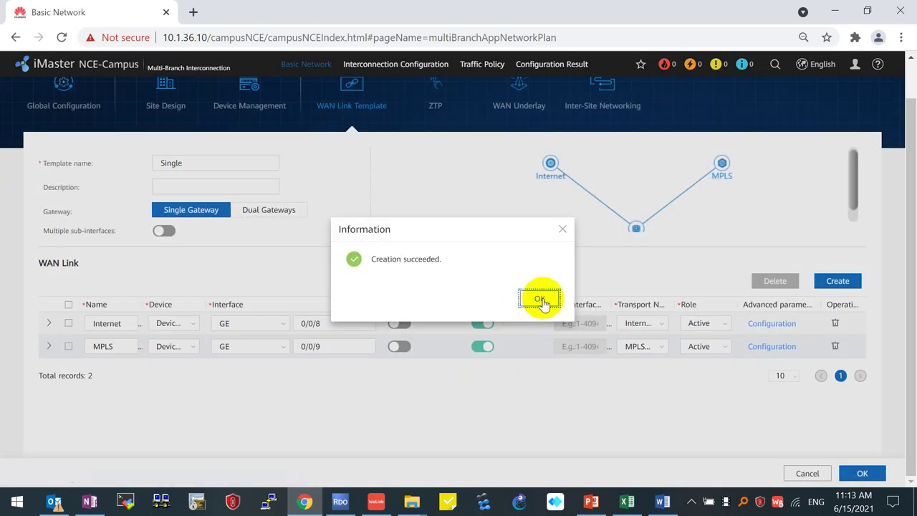
click(537, 298)
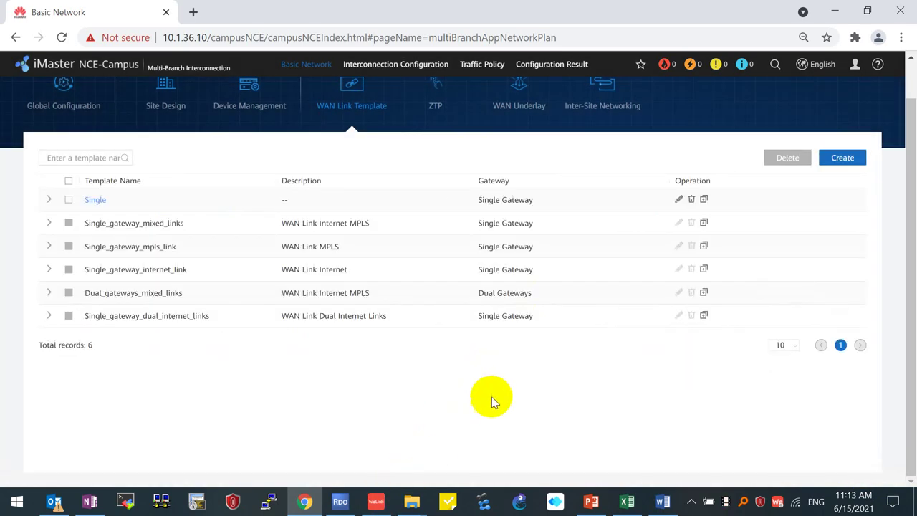
Start a new WAN link template named Dual and set its gateway type to Dual Gateways
click(844, 159)
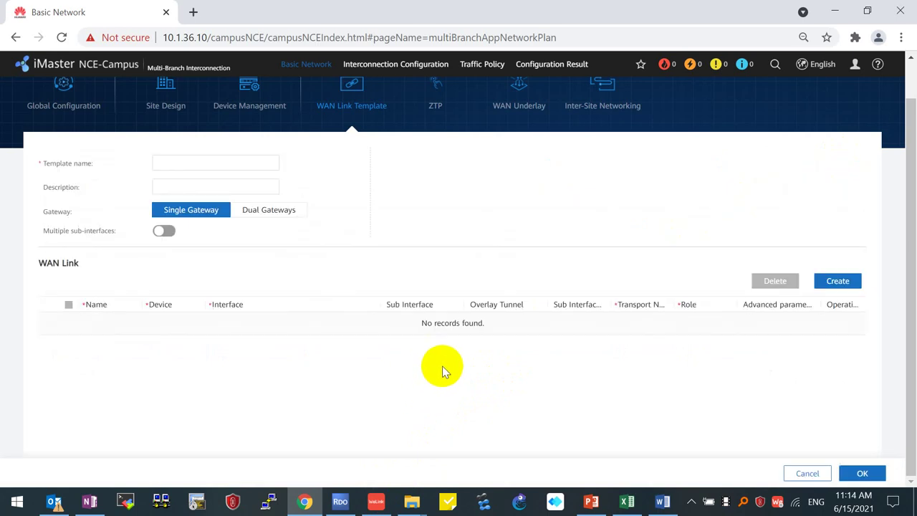
click(206, 164)
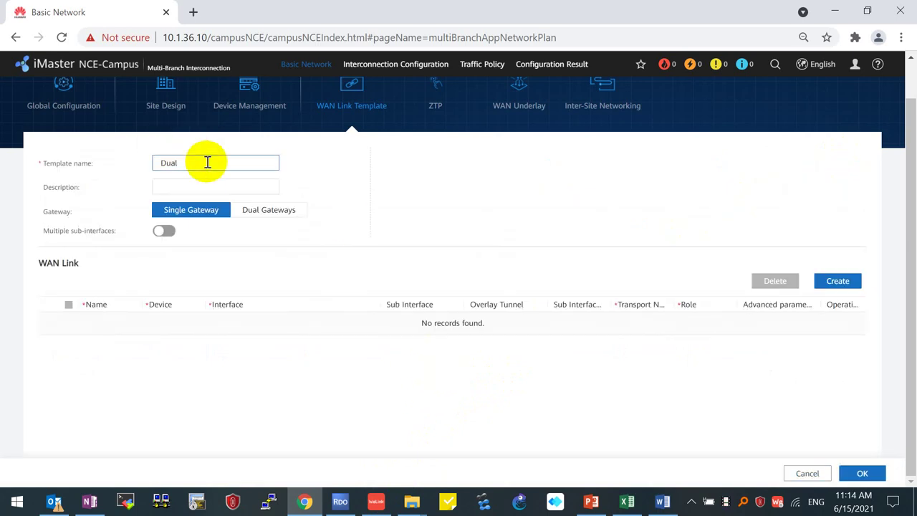
click(277, 215)
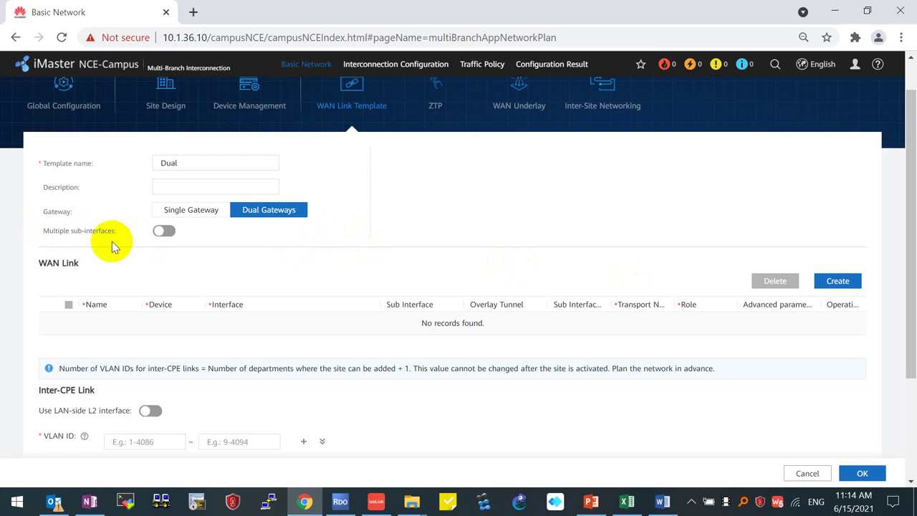
Add two WAN links to the Dual template and configure the first as Internet on Device1 with GE interface number 0/0/8
click(839, 286)
click(838, 284)
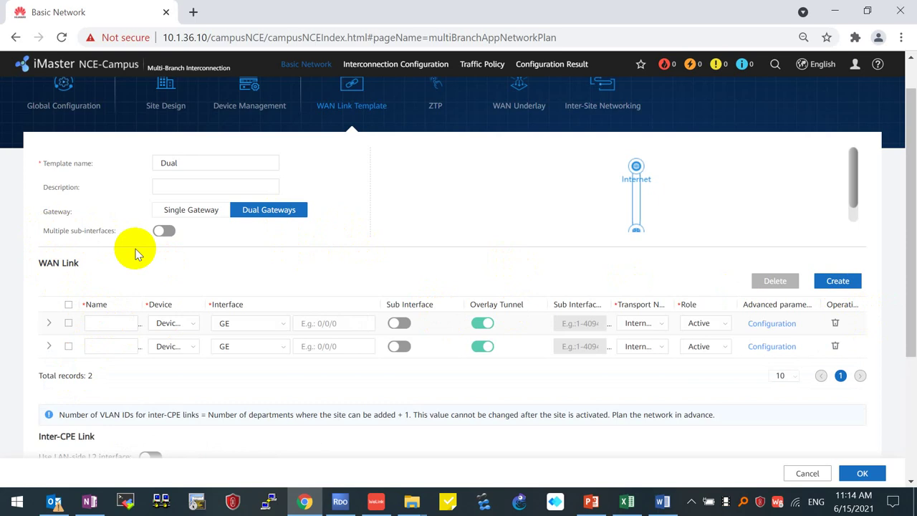
click(107, 323)
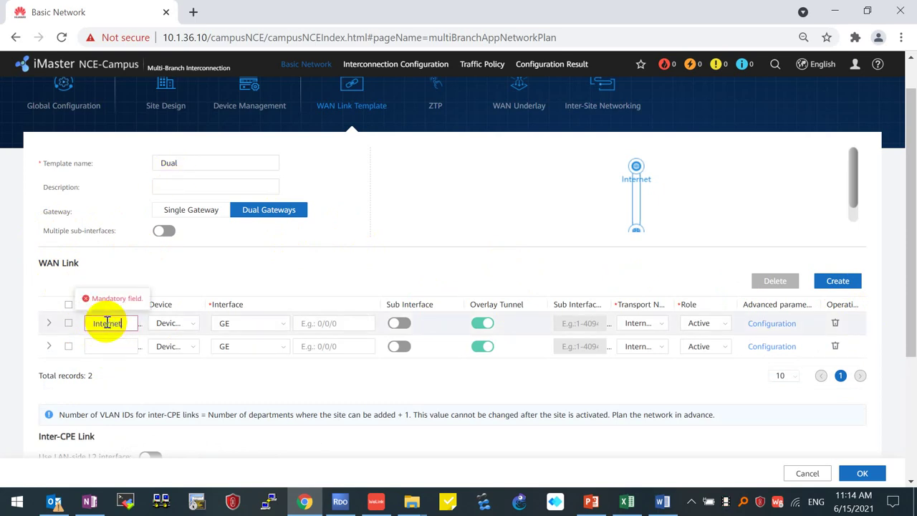
text(Internet)
click(192, 324)
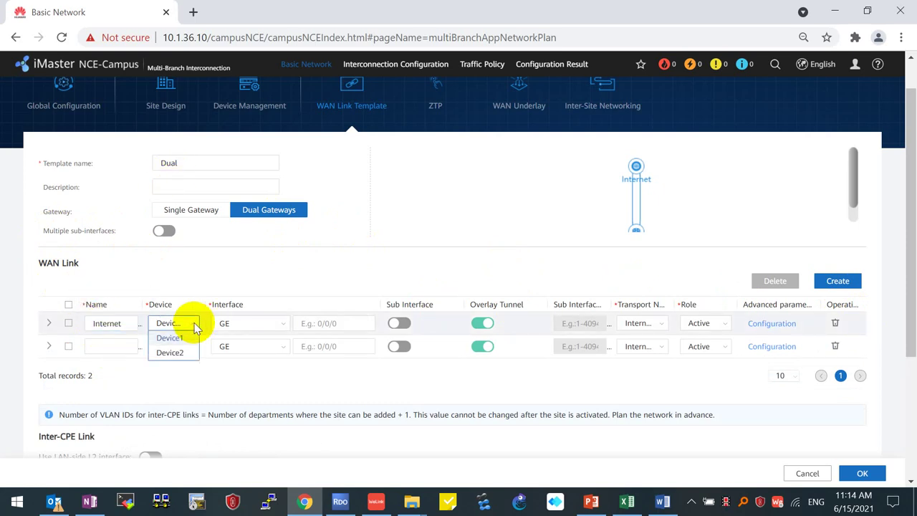
click(307, 380)
click(316, 323)
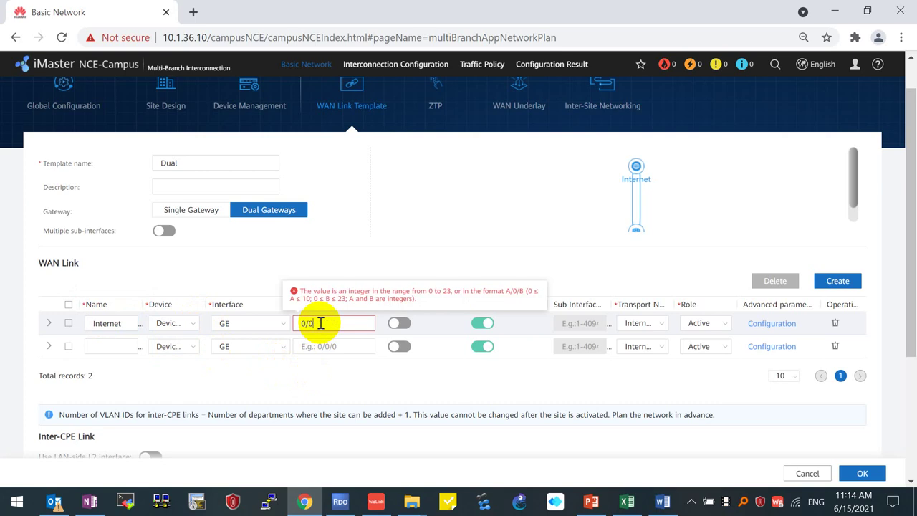
text(0/0/8)
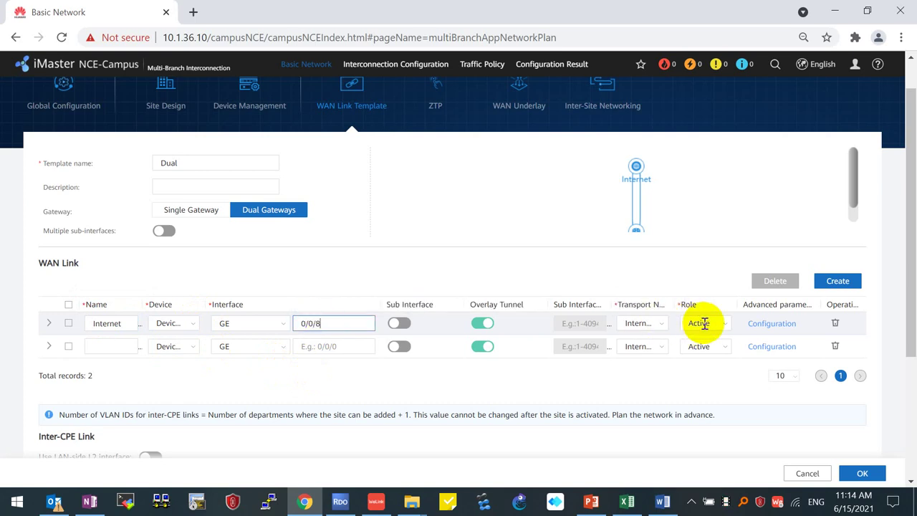
Name the second WAN link MPLS and assign it Device2, GE interface number 0/0/8 and the MPLS transport network
click(113, 345)
text(MP)
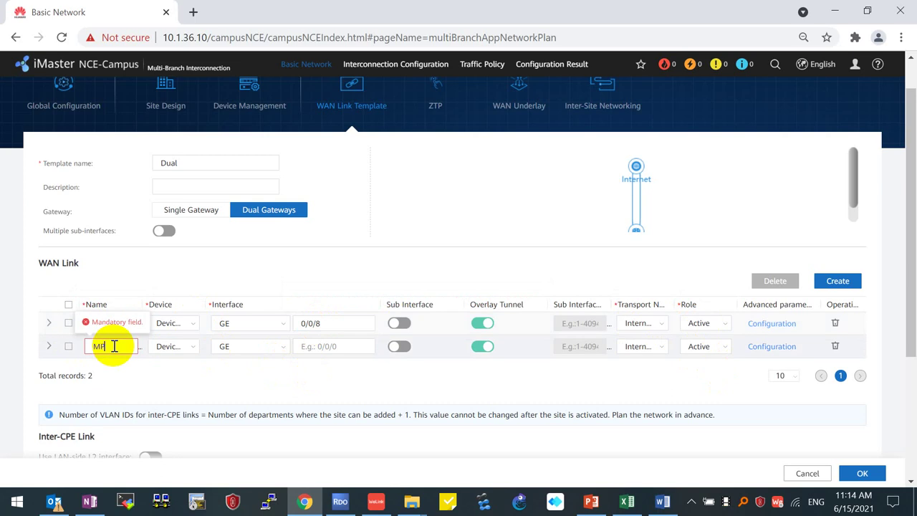
text(LS)
click(162, 346)
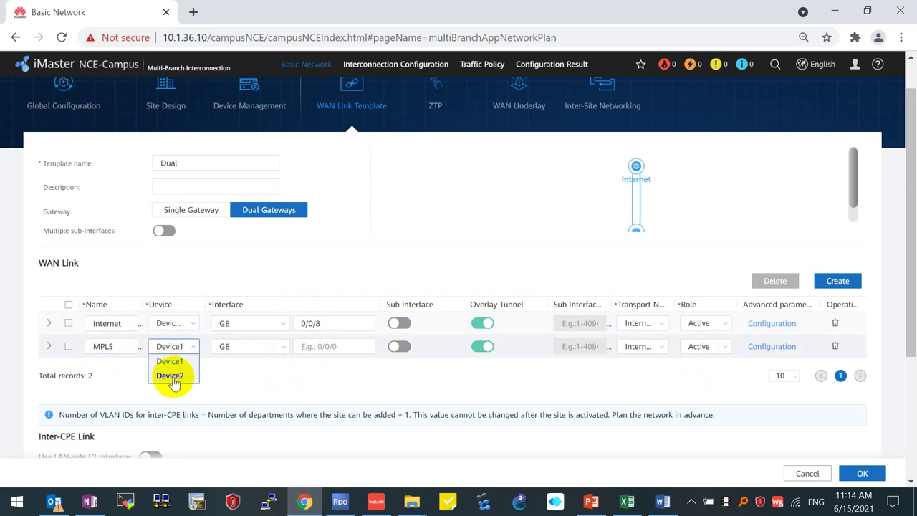
click(170, 376)
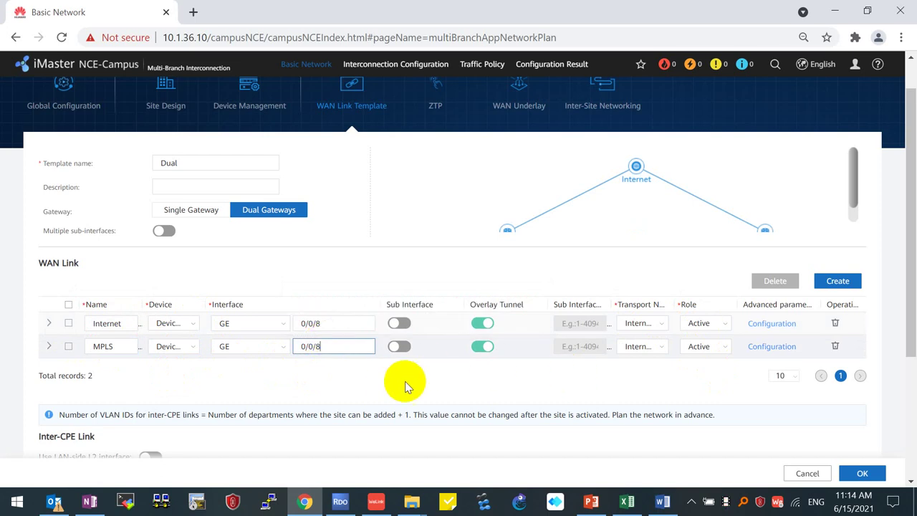
click(666, 352)
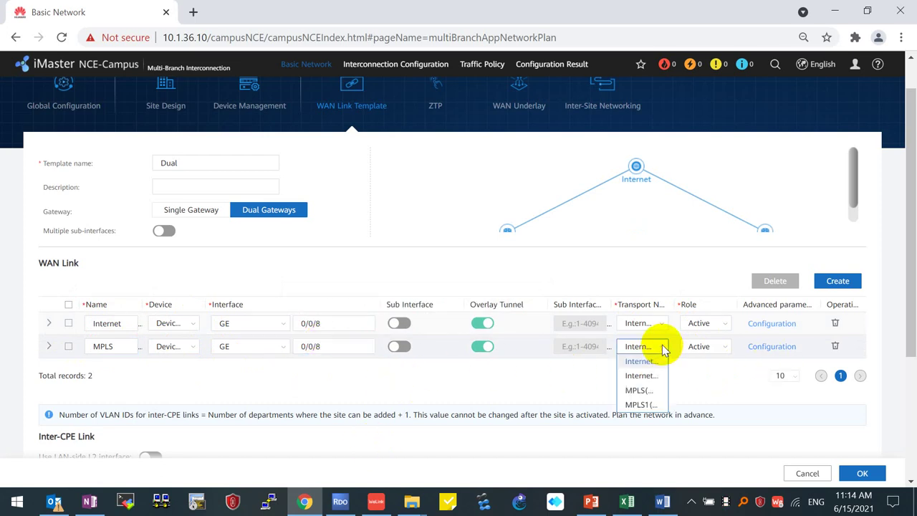
click(639, 387)
drag(845, 201, 846, 209)
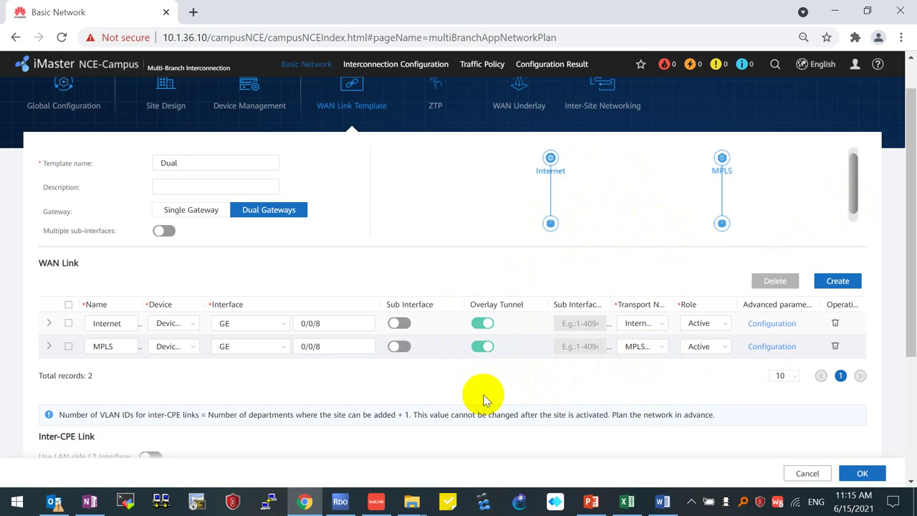
Set the inter-CPE link's VLAN ID range to 50–60 and add it, leaving the LAN-side L2 interface option off
scroll(484, 395, down, 2)
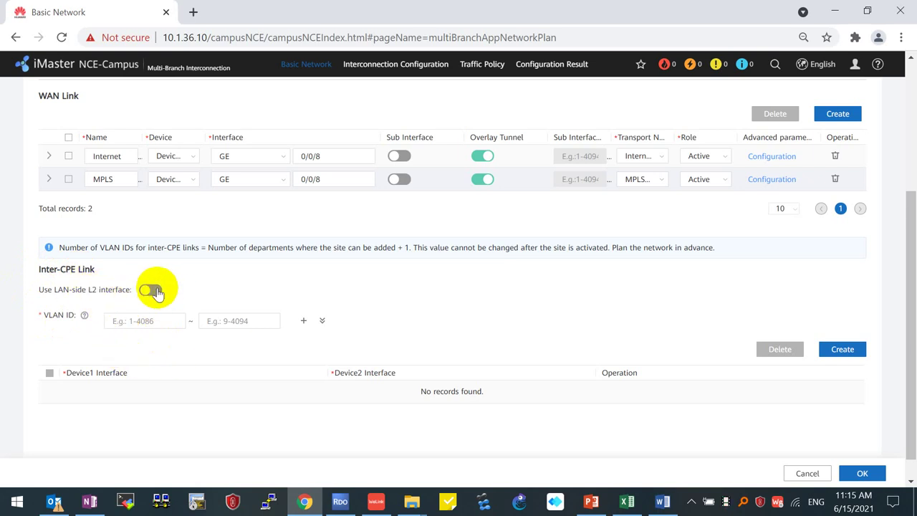
click(146, 320)
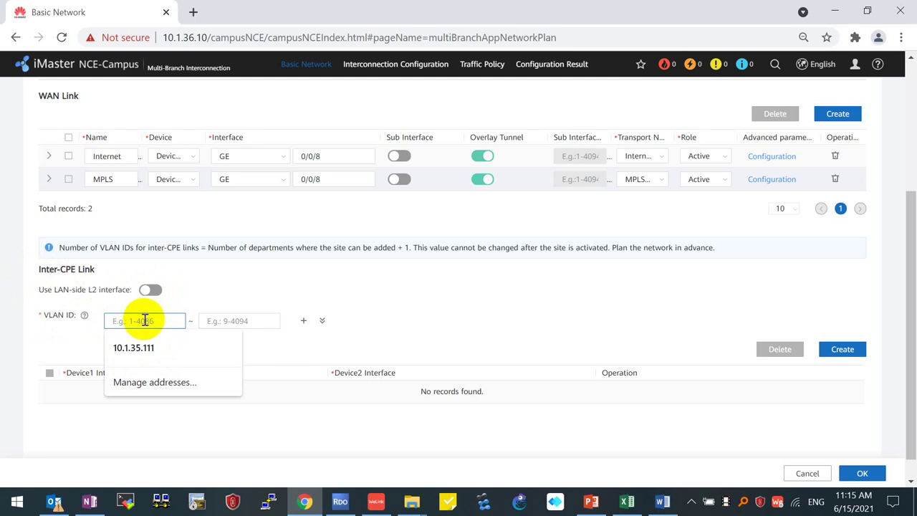
text(50)
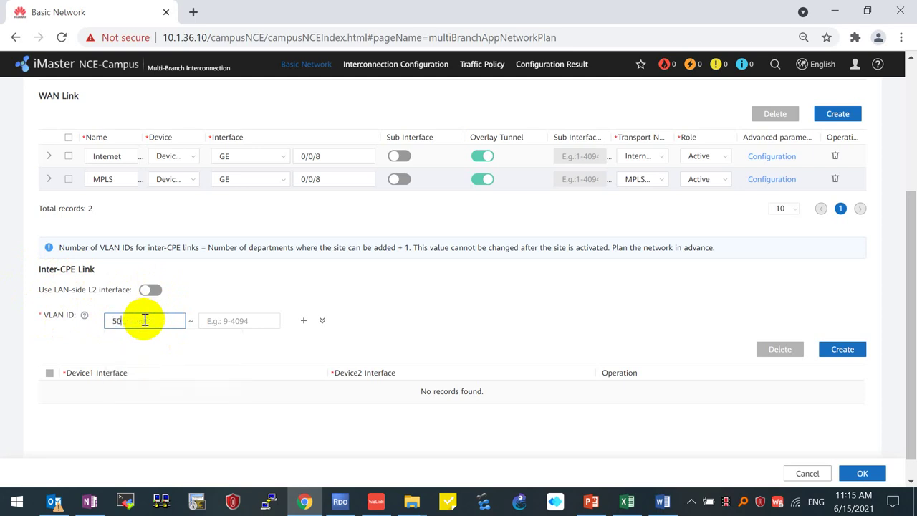
click(238, 320)
text(60)
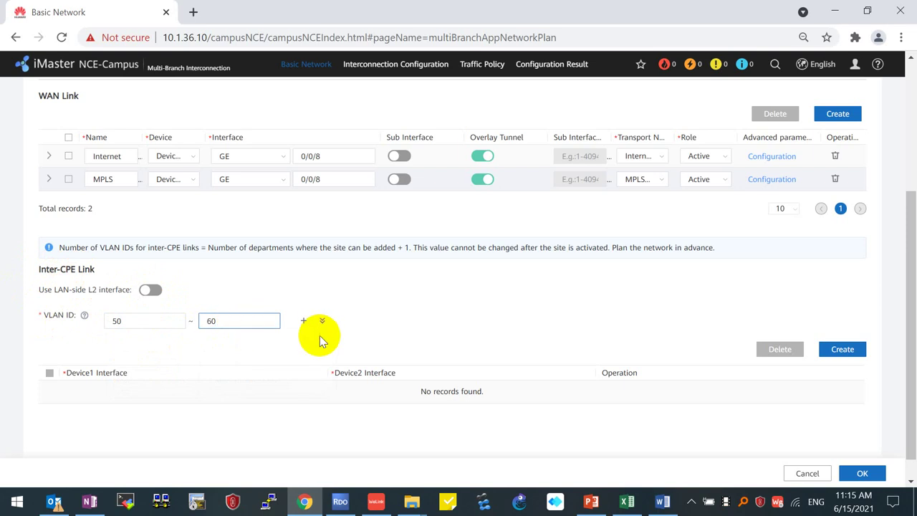
click(303, 323)
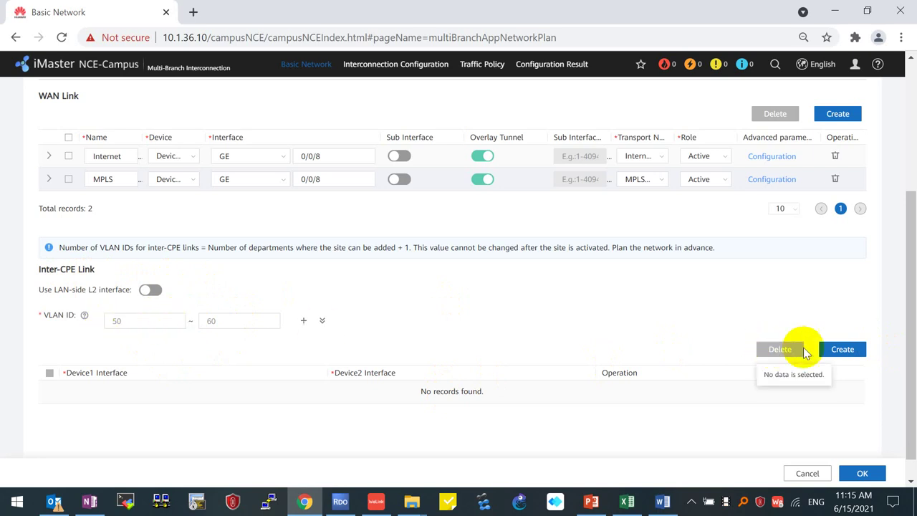
Create an inter-CPE link using GE 0/0/5 on both Device1 and Device2, and save the Dual template
click(844, 349)
click(178, 391)
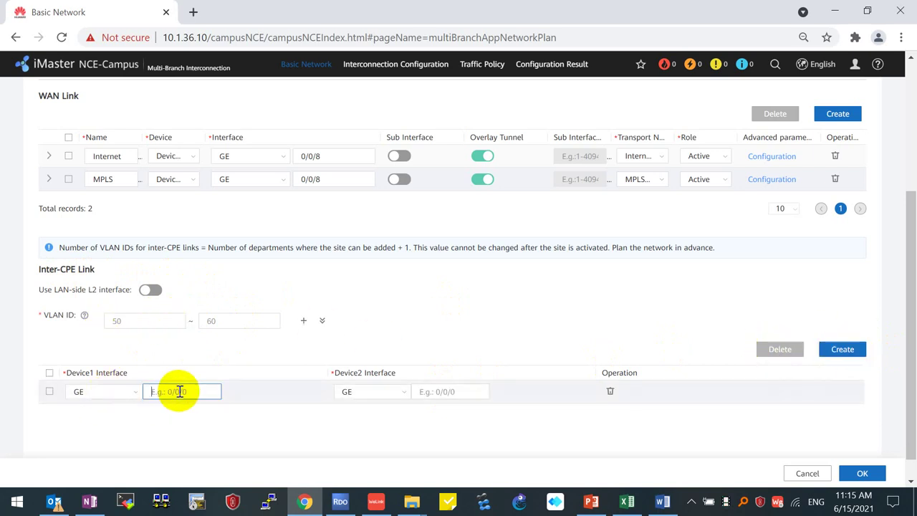
text(0/0/5)
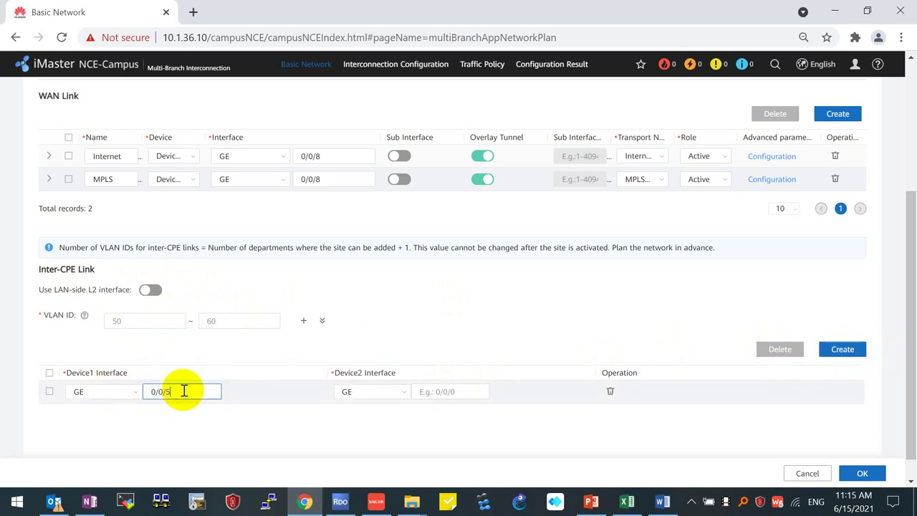
click(437, 391)
text(0/0)
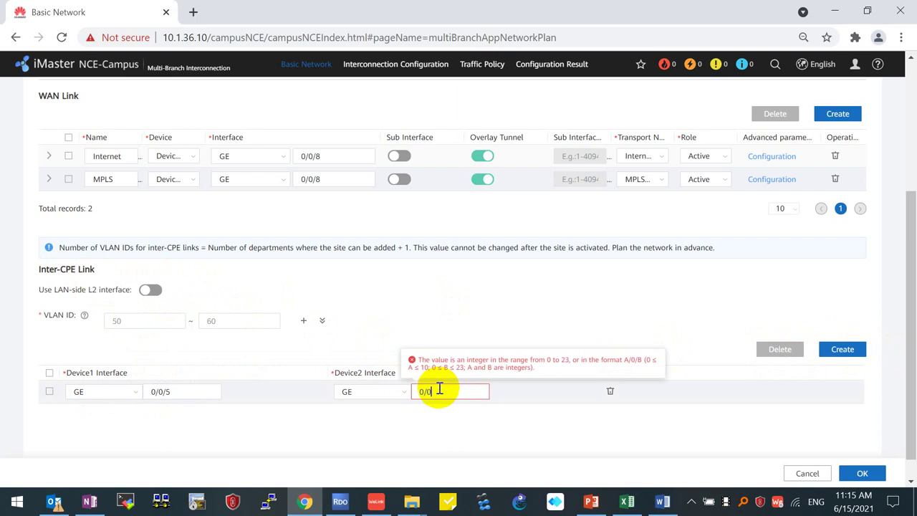
text(/5)
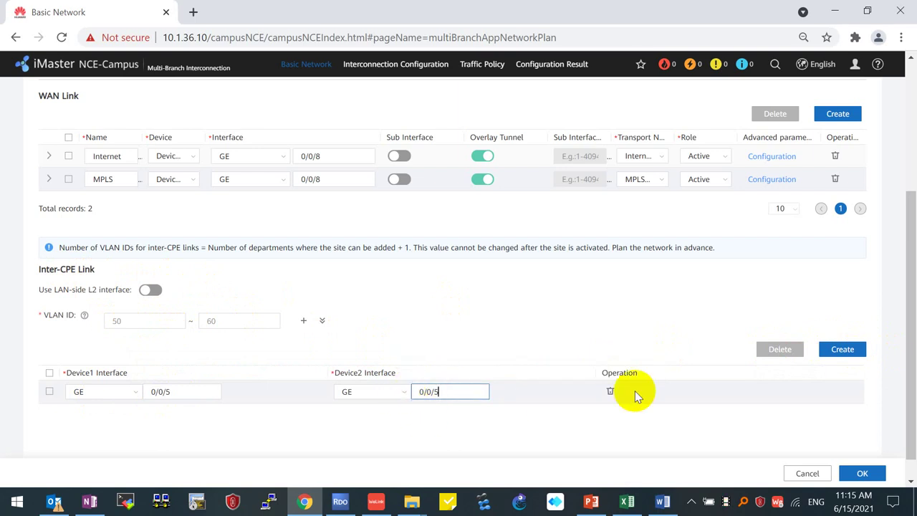
click(846, 480)
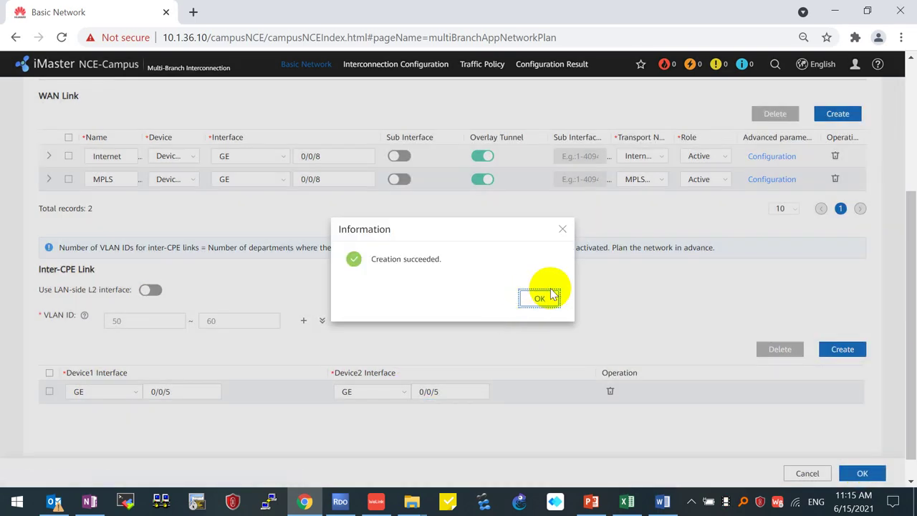
click(546, 295)
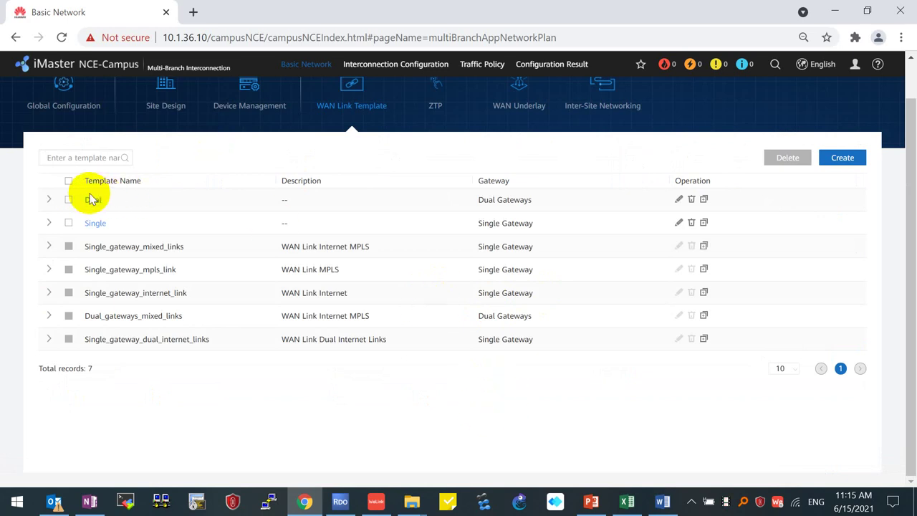
Start the ZTP deployment of Site1 and keep URL/U Disk as its ZTP mode
click(435, 96)
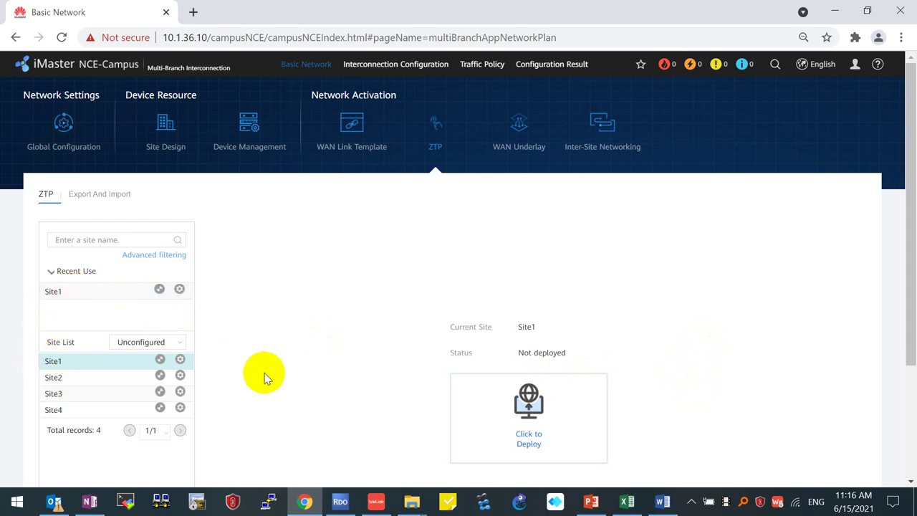
scroll(248, 366, down, 2)
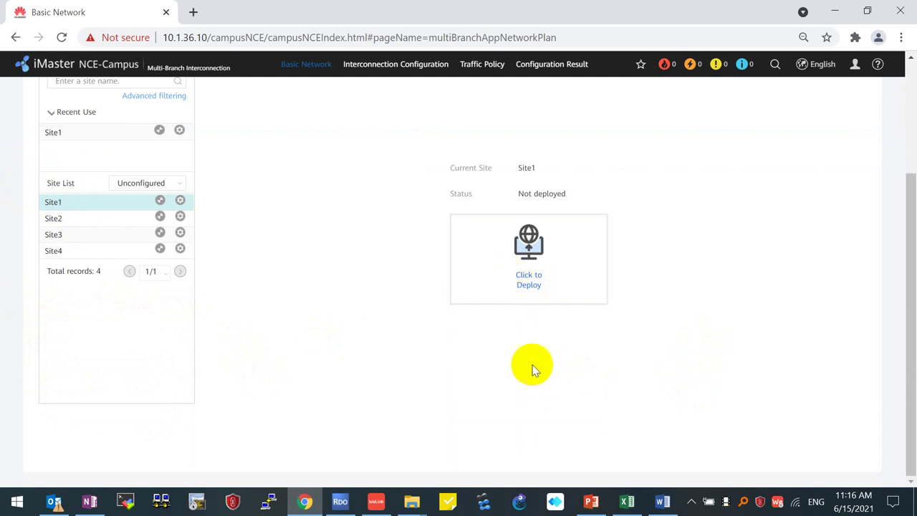
click(531, 286)
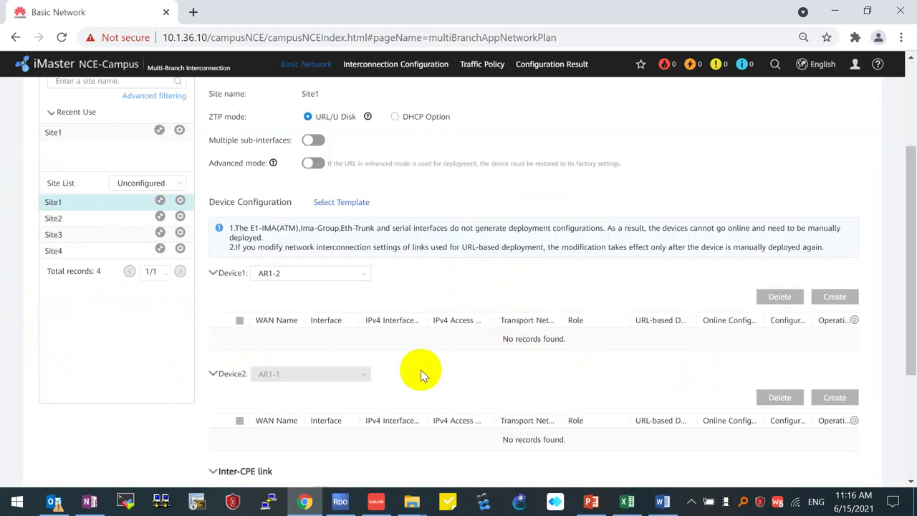
scroll(373, 211, up, 3)
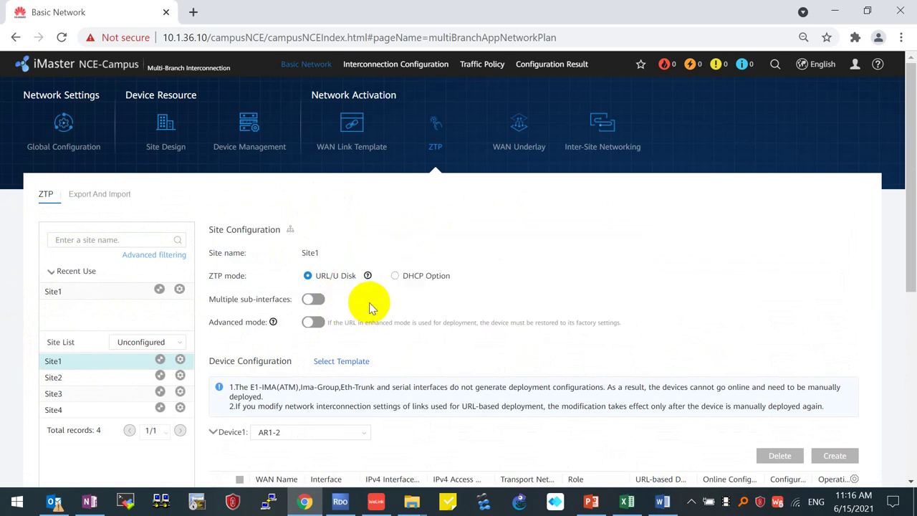
drag(254, 276, 209, 277)
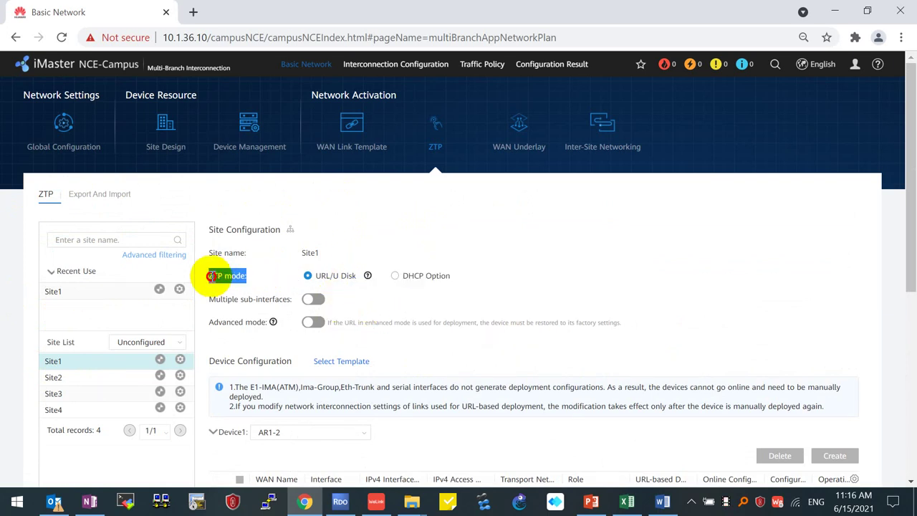
click(326, 279)
drag(332, 276, 359, 275)
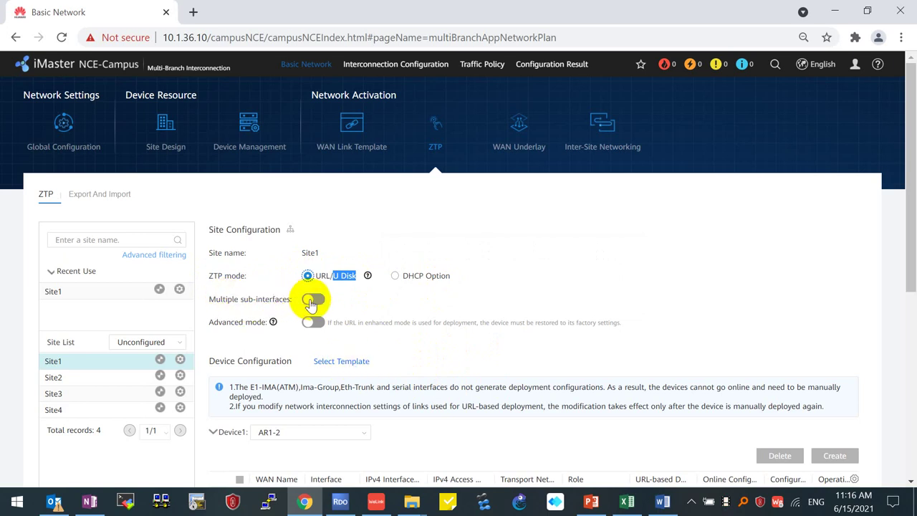
Apply the Dual WAN link template to Site1's device configuration
click(340, 362)
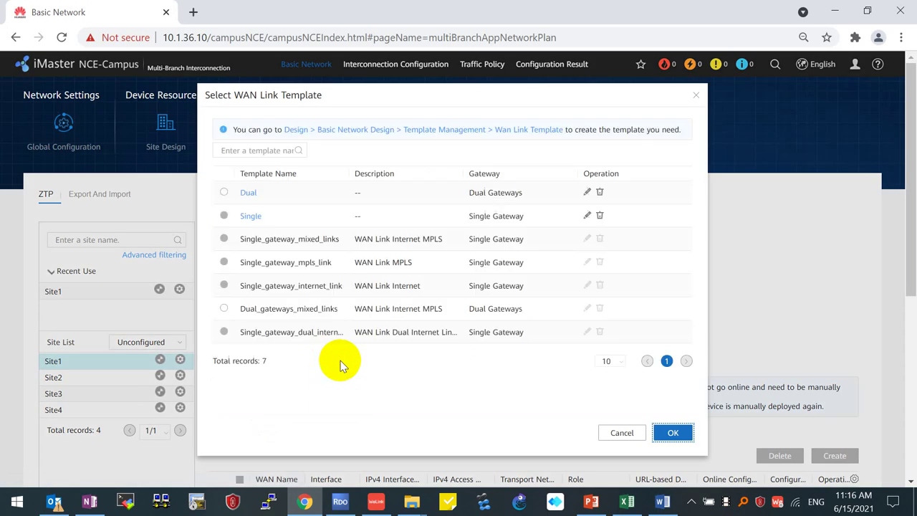
click(225, 192)
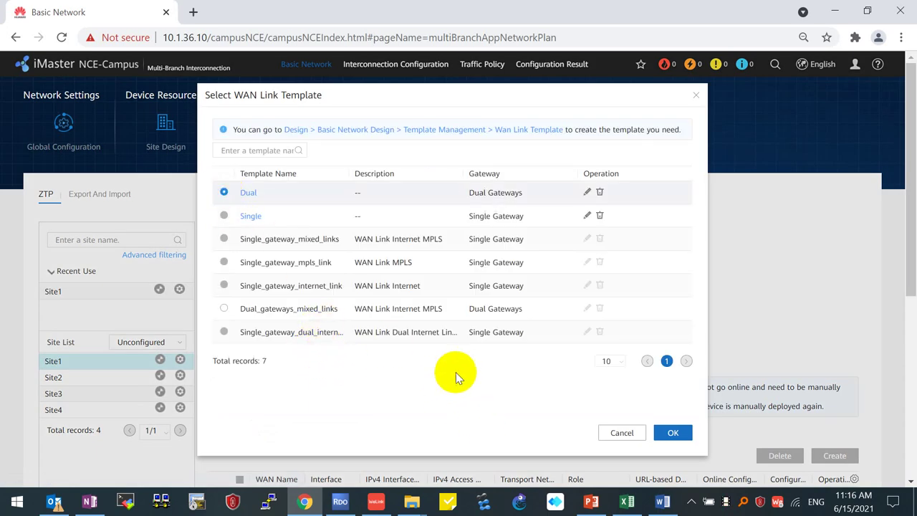
click(673, 432)
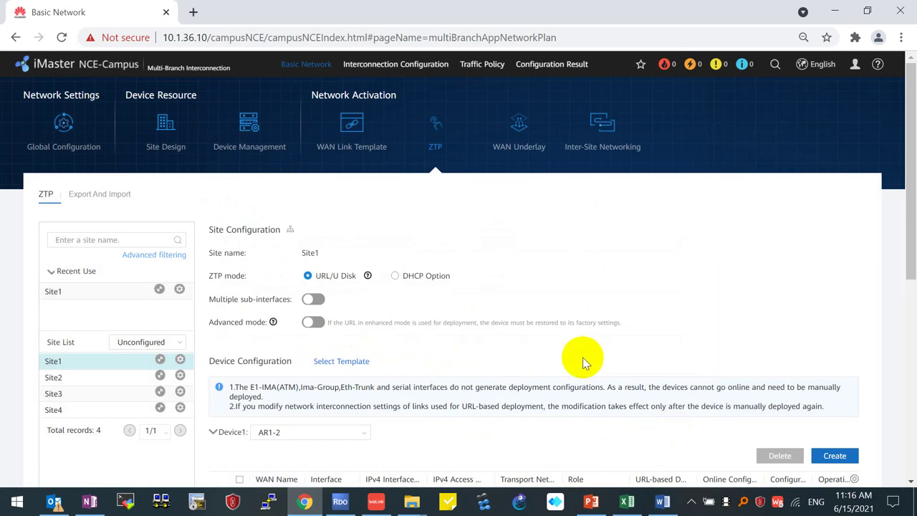
Assign AR1-1 as Device1 of Site1 and review the WAN and inter-CPE interfaces applied from the template
scroll(346, 271, down, 2)
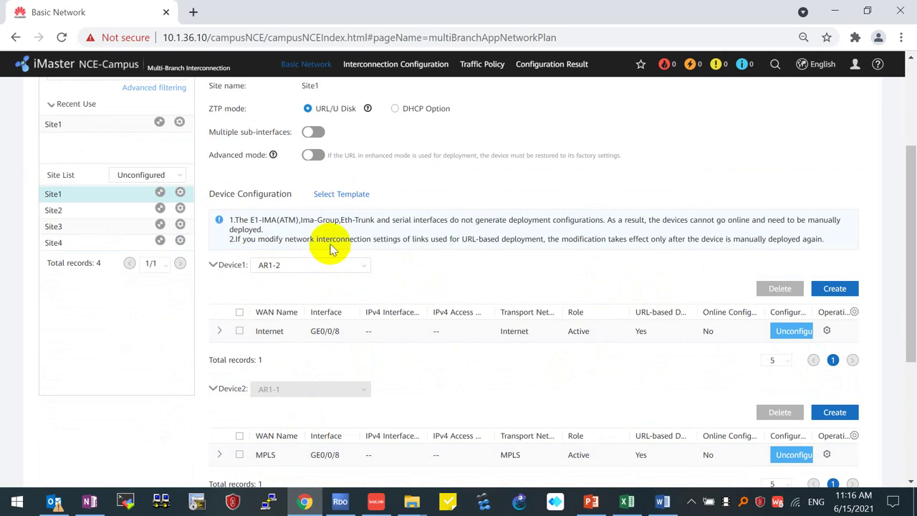
click(360, 270)
click(277, 294)
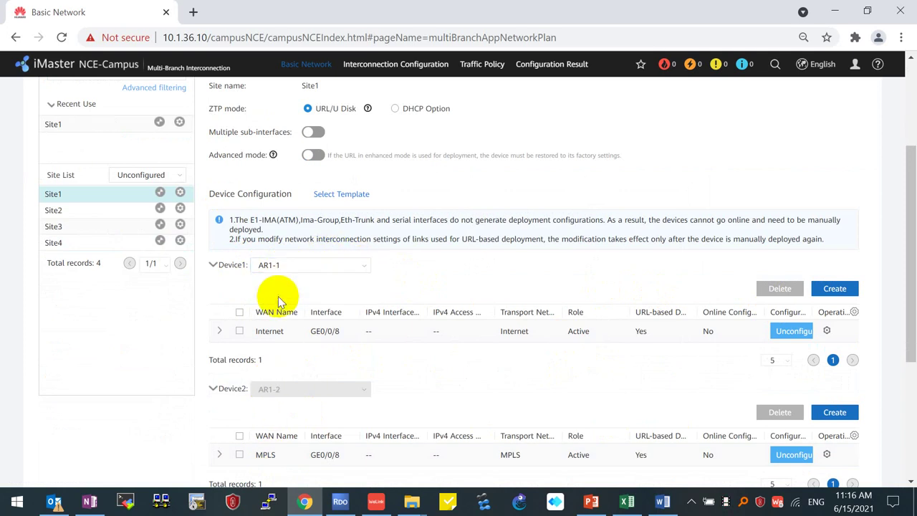
drag(283, 265, 218, 267)
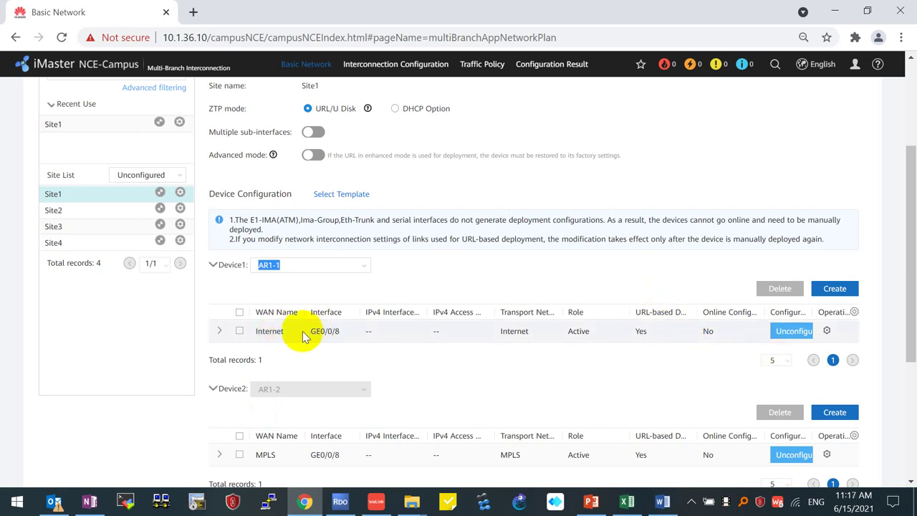
drag(304, 332, 342, 331)
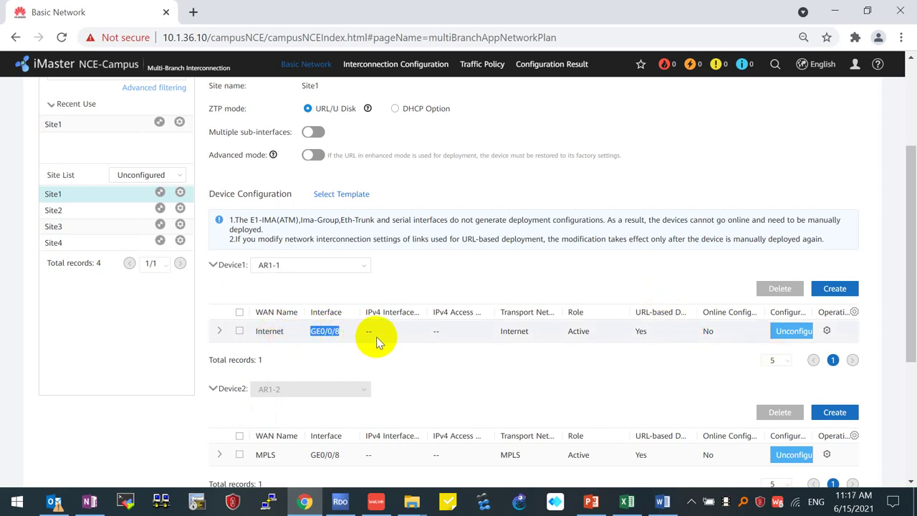
scroll(428, 369, down, 3)
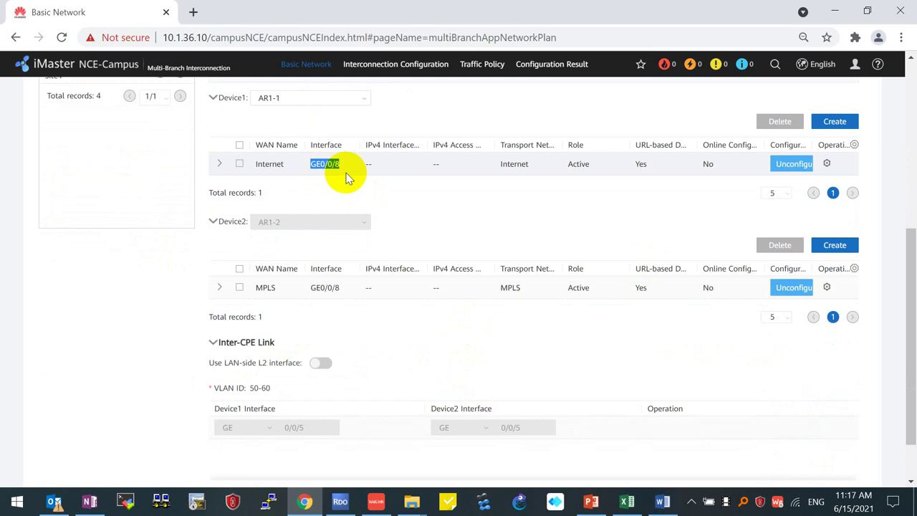
Review the WAN names, interfaces and roles of the links on Device1 and Device2
click(389, 200)
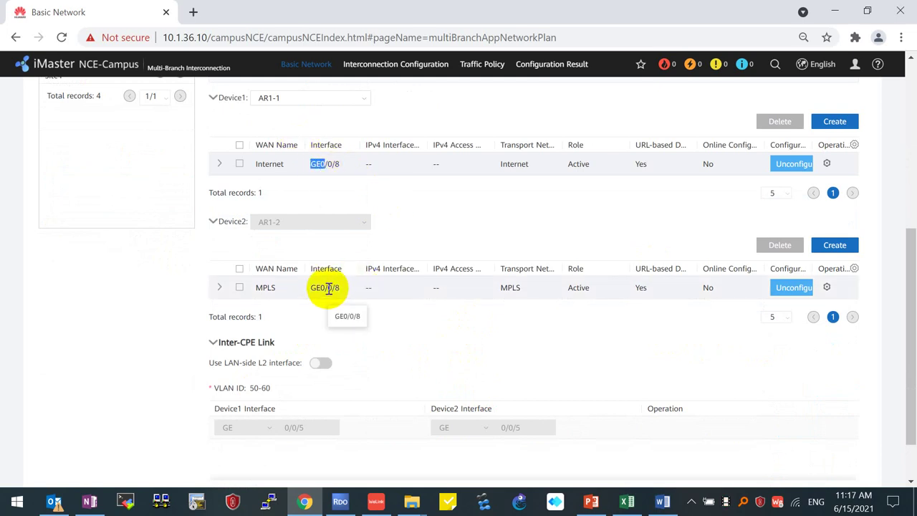
double_click(270, 164)
click(270, 287)
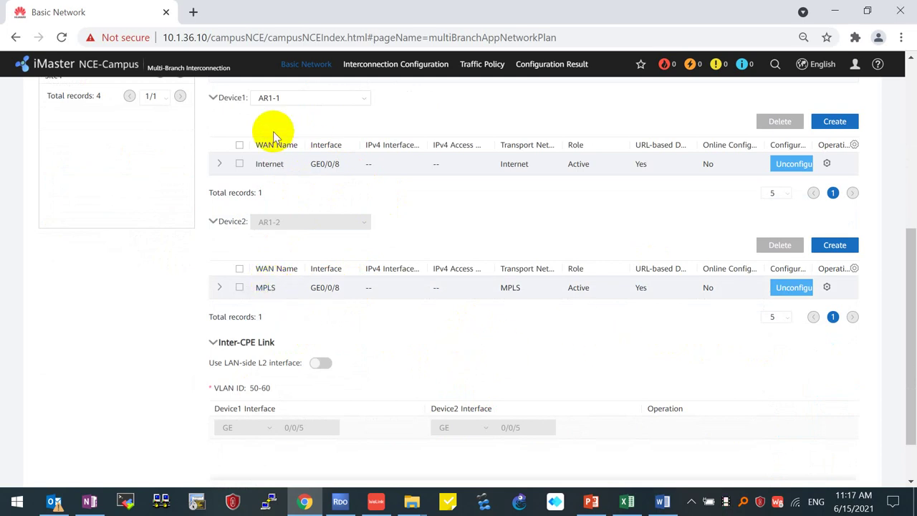
double_click(585, 164)
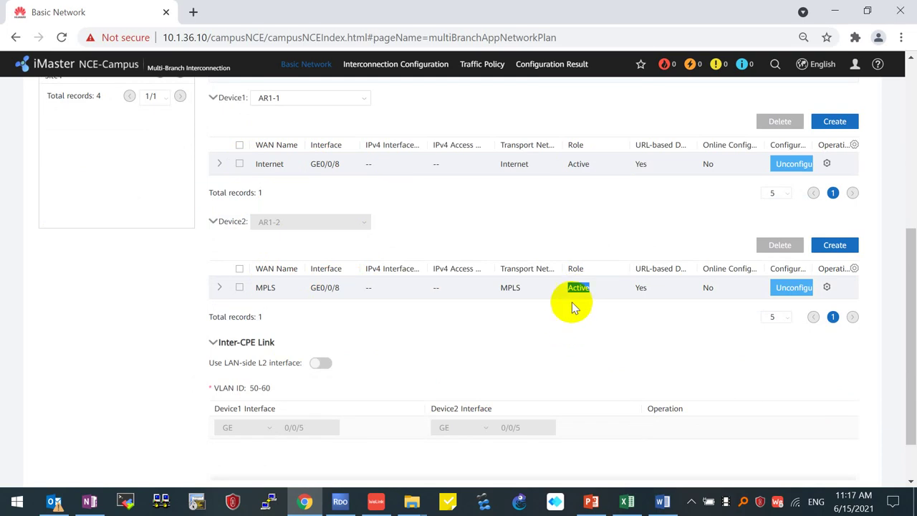
scroll(569, 193, up, 2)
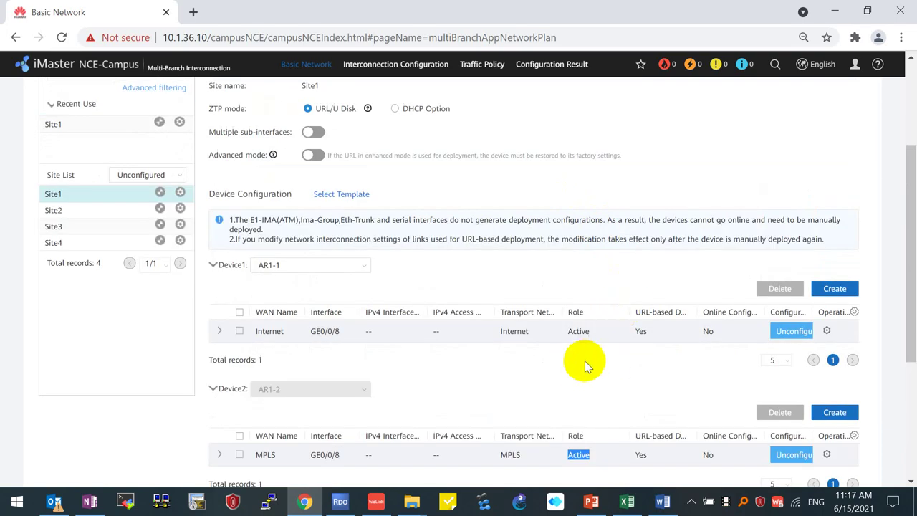
Open Device1's Internet WAN link settings and create the L3 physical interface GE 0/0/8 on AR1-1 for it
click(827, 332)
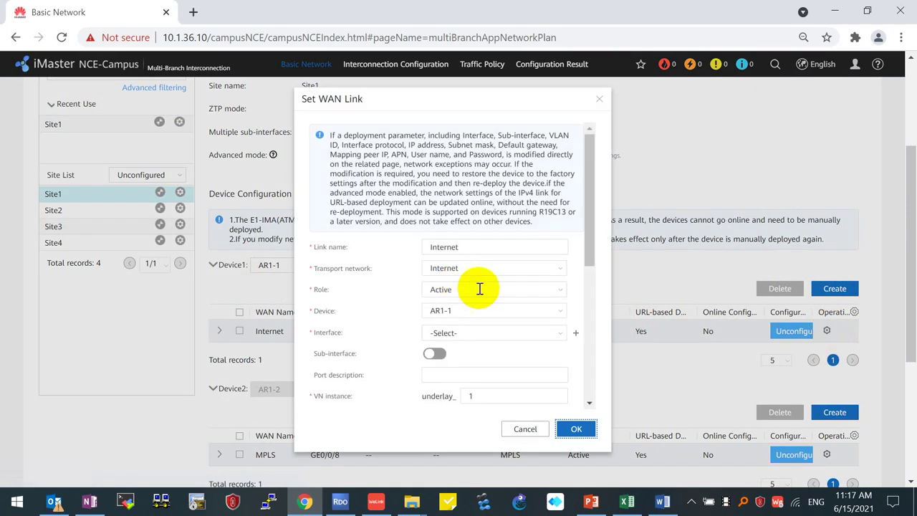
drag(590, 232, 590, 276)
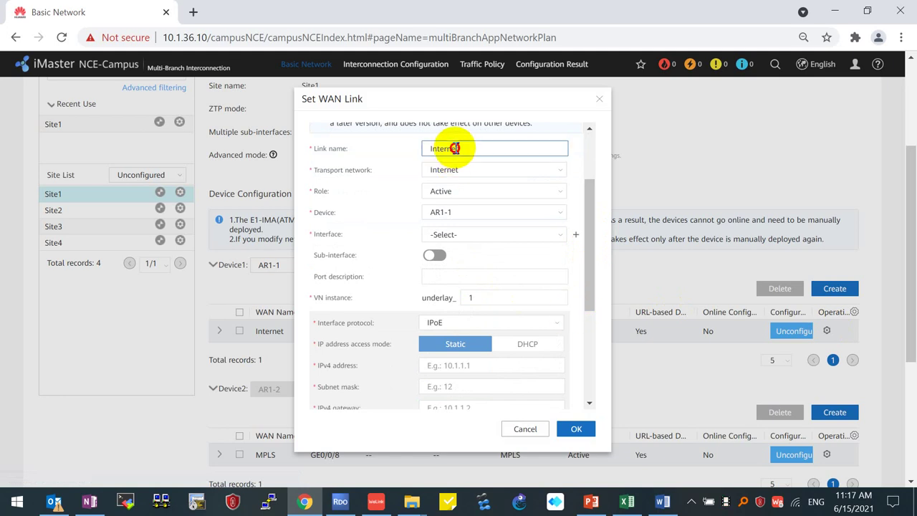
click(473, 171)
key(Tab)
key(Tab)
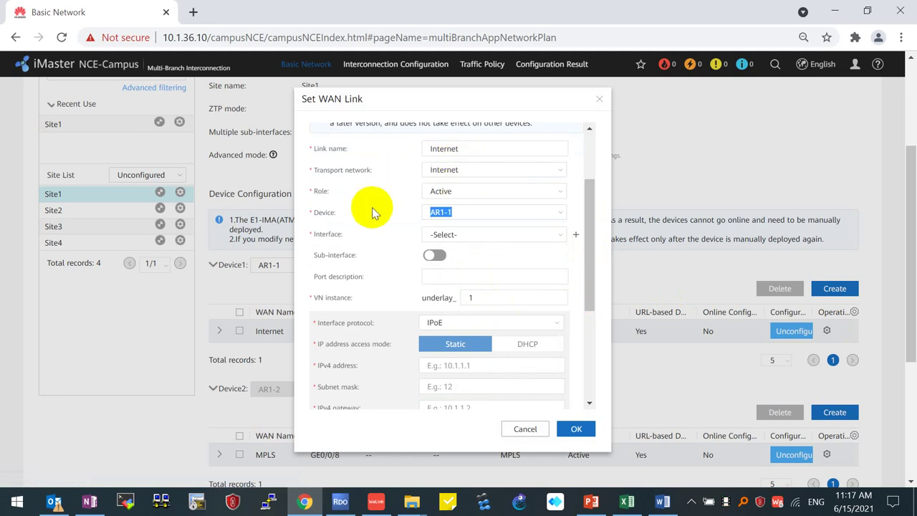
double_click(331, 235)
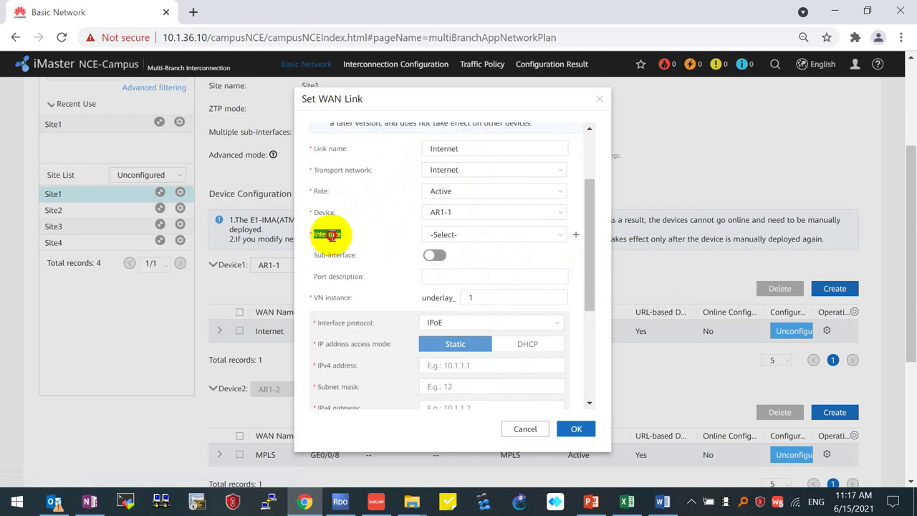
click(576, 236)
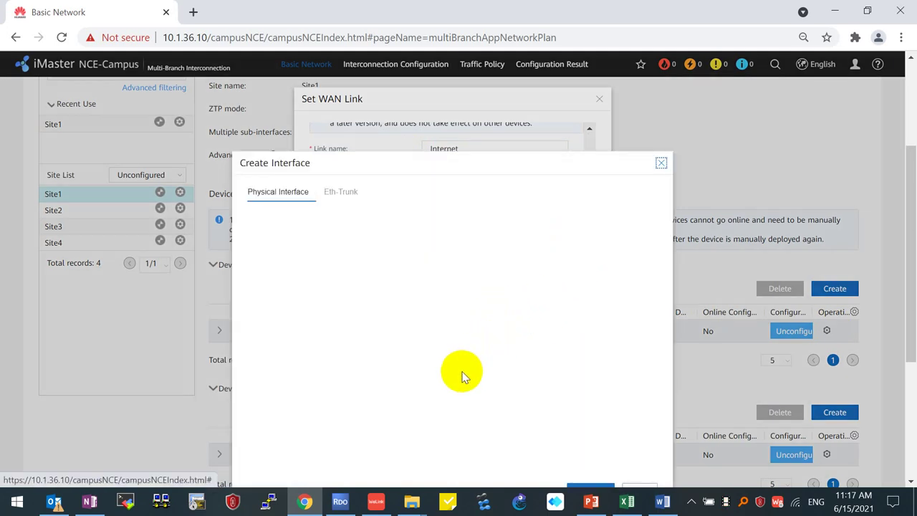
double_click(413, 279)
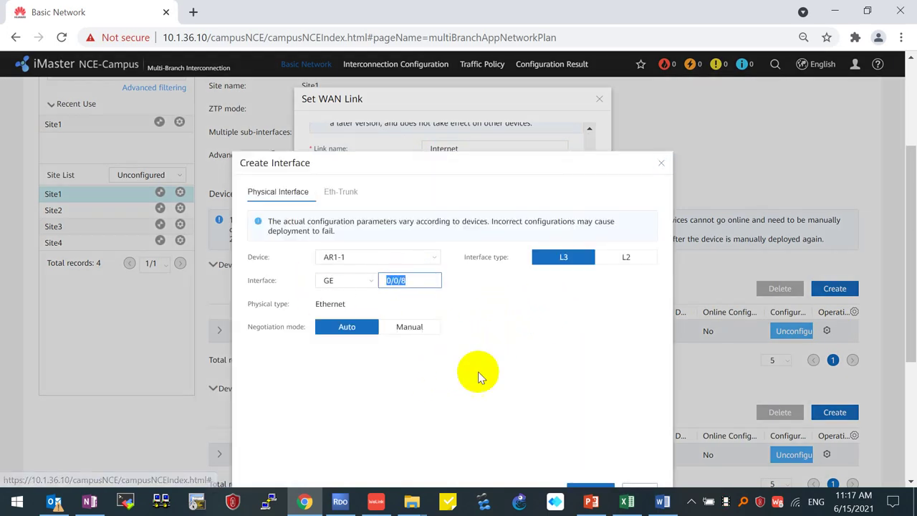
scroll(600, 396, down, 3)
click(640, 324)
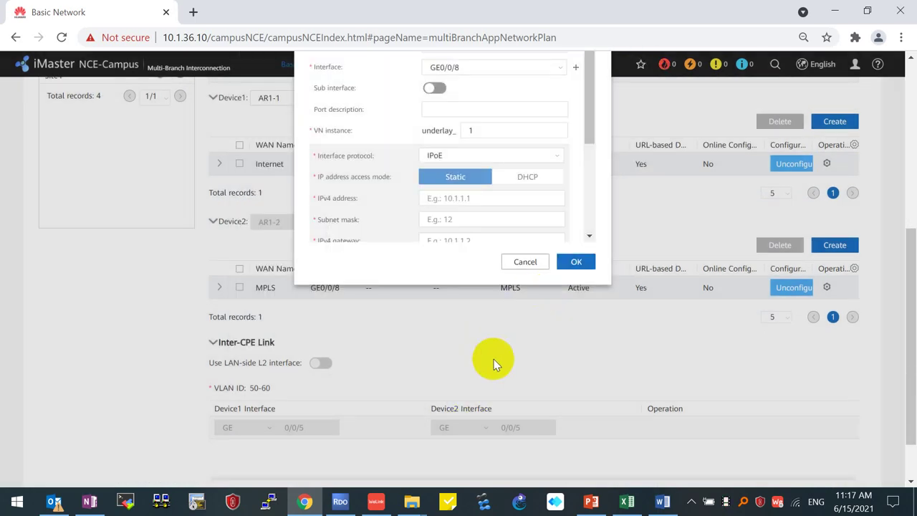
Give the Internet link the static IPv4 address 10.1.35.250, subnet mask 24 and IPv4 gateway 10.1.35.254
scroll(901, 241, up, 2)
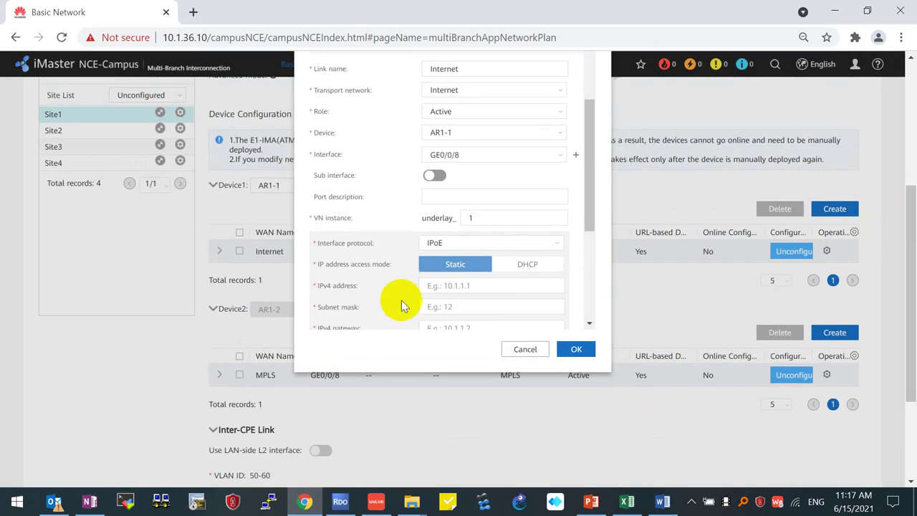
click(475, 286)
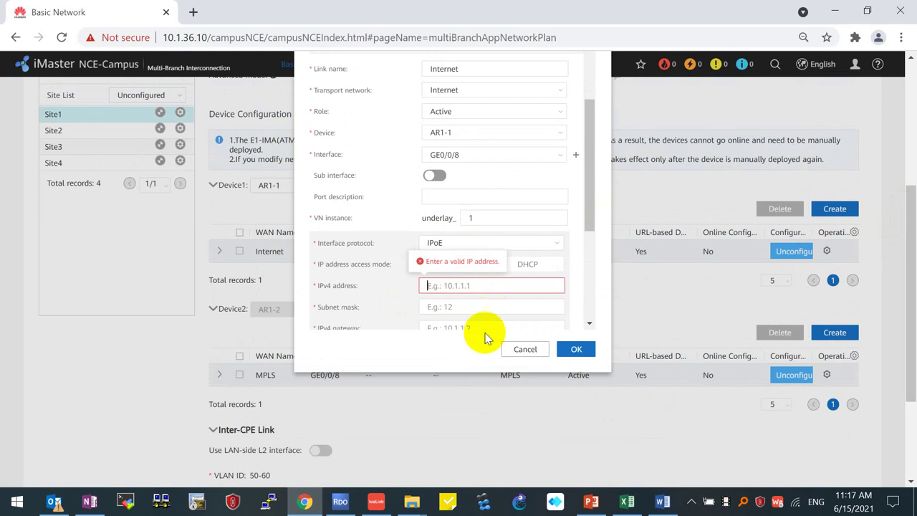
click(454, 358)
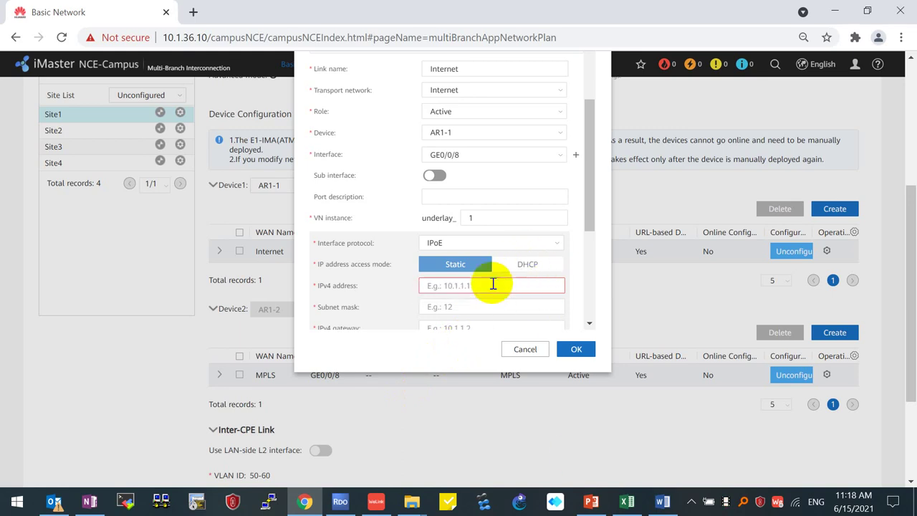
click(442, 285)
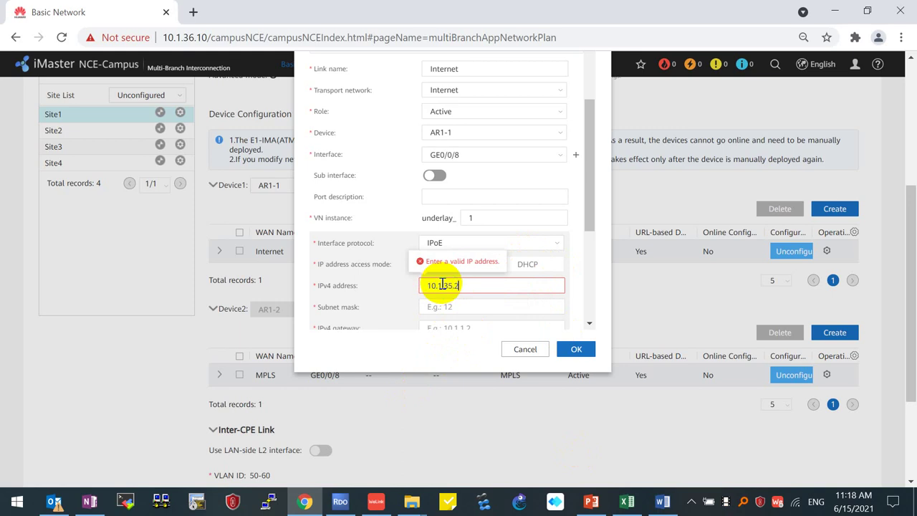
key(Tab)
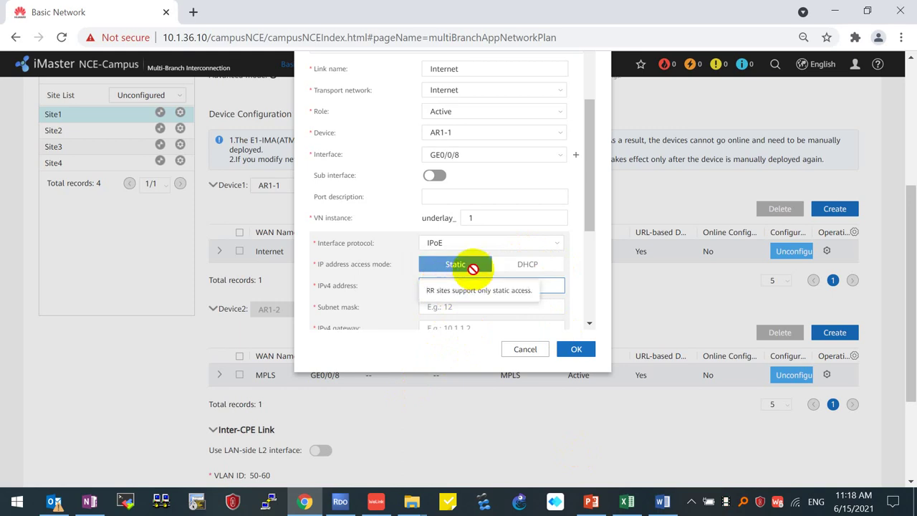
key(Tab)
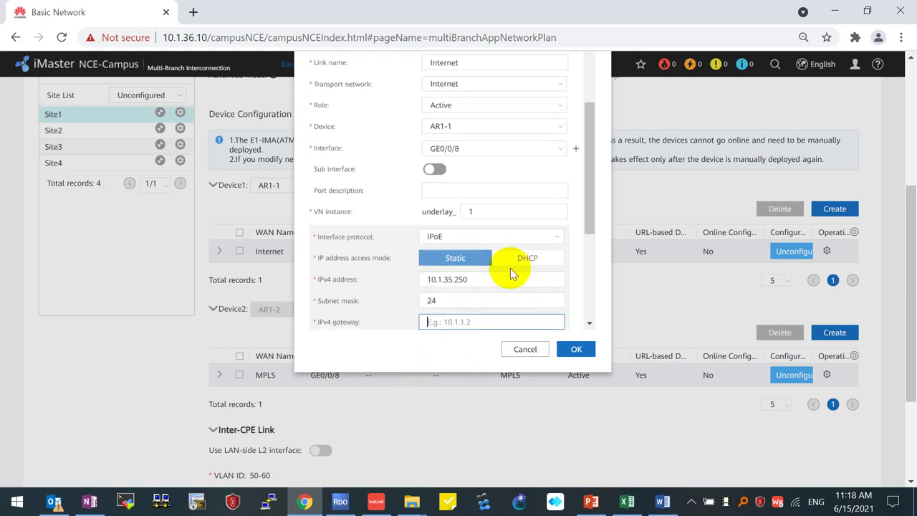
text(10.1.35)
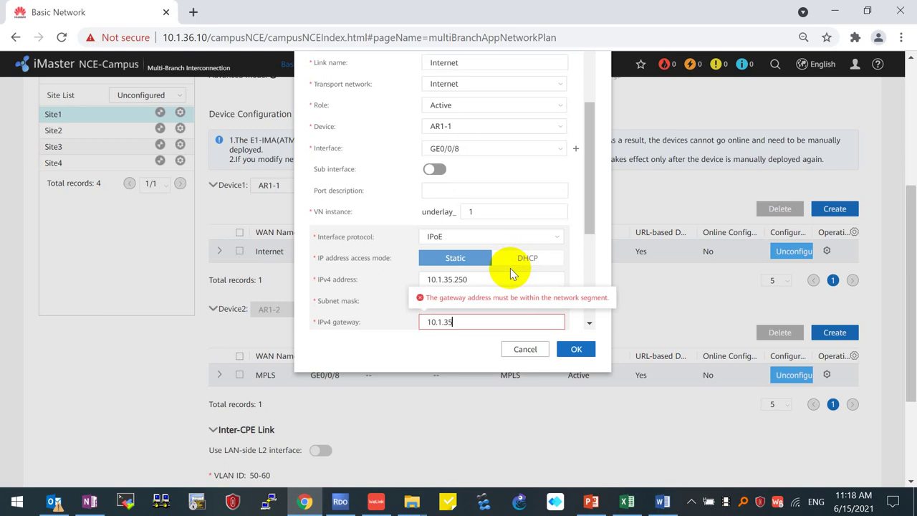
text(.254)
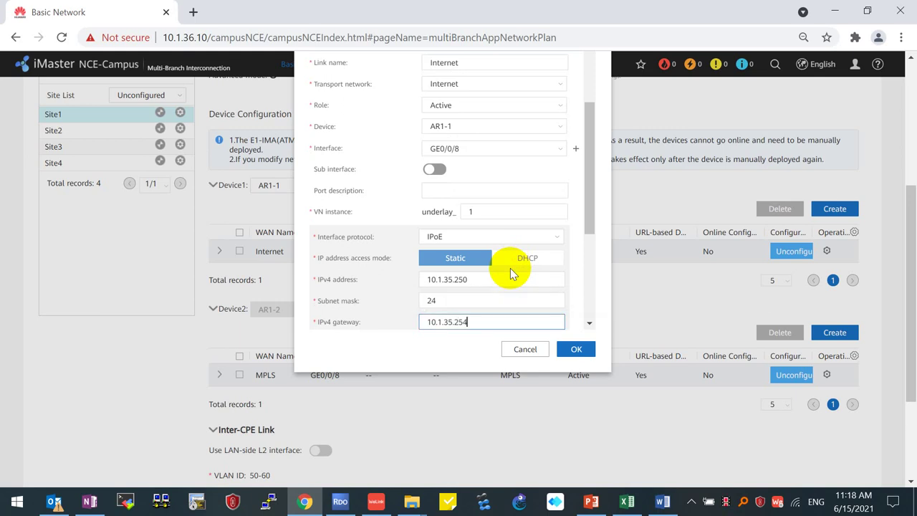
Set the Internet link's uplink and downlink bandwidth to 10 Mbit/s each and save the link
scroll(511, 269, down, 3)
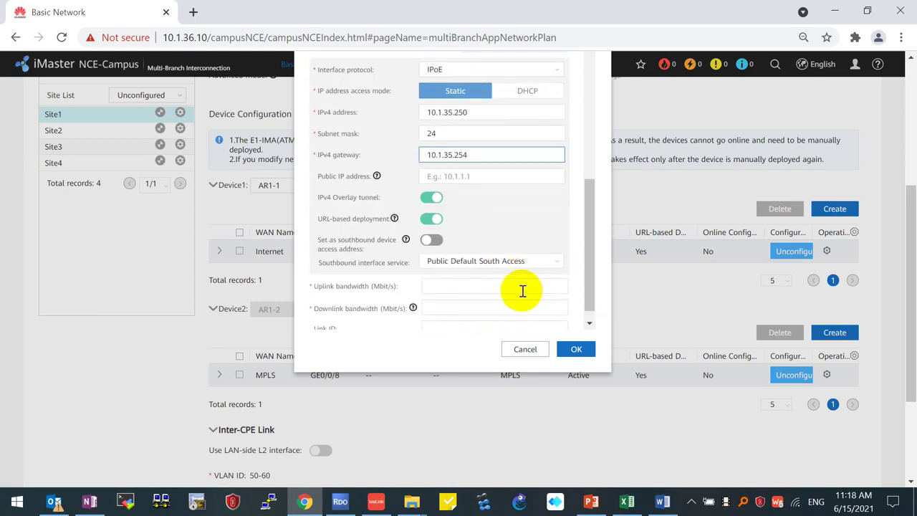
click(455, 287)
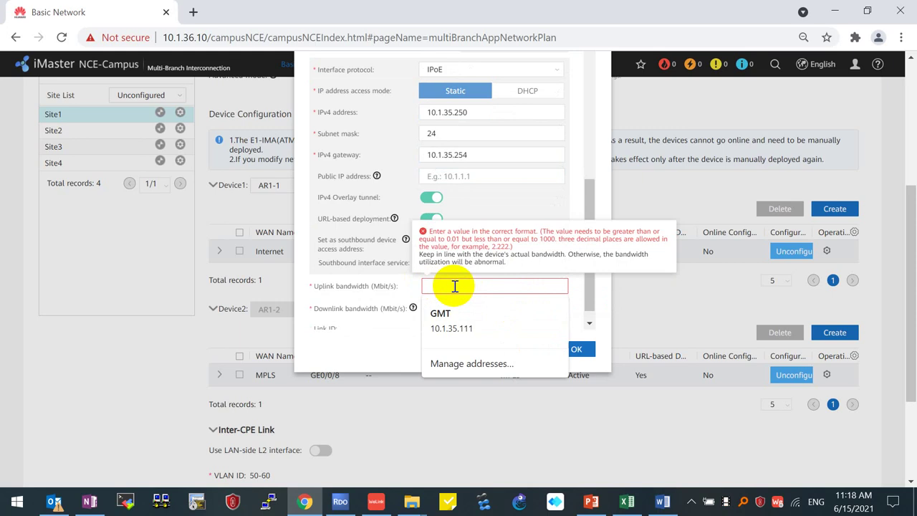
text(10)
key(Tab)
text(1)
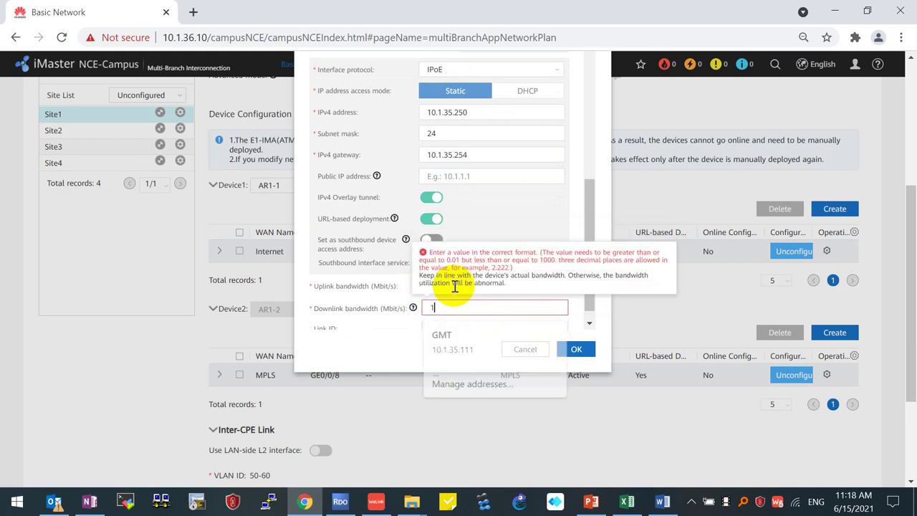
text(0)
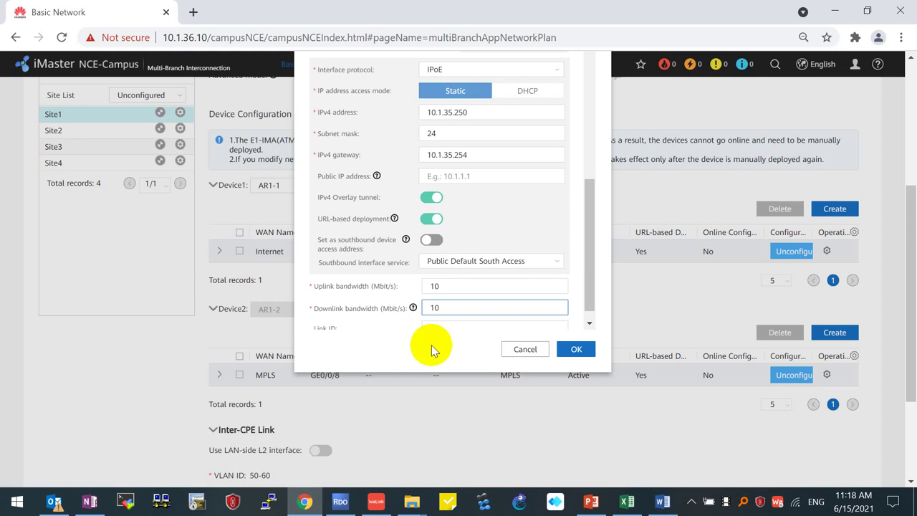
click(579, 350)
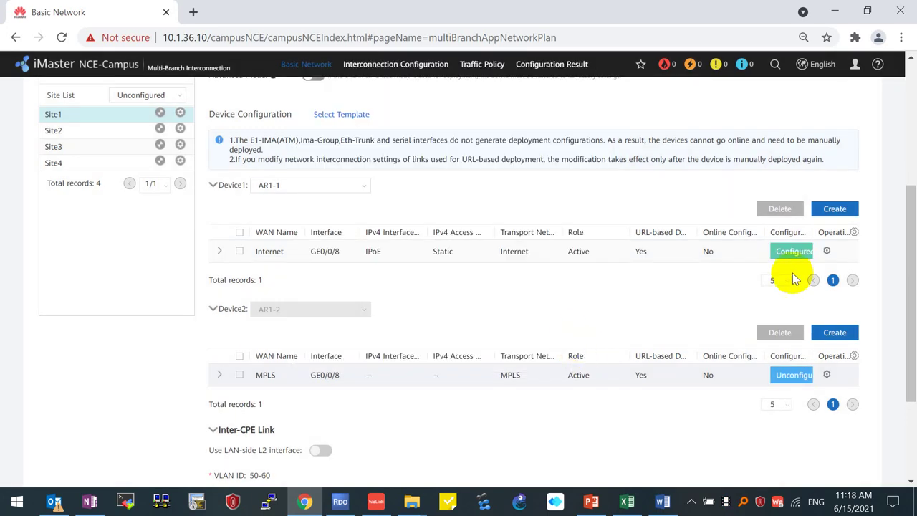
Open Device2's MPLS WAN link settings and create the L3 physical interface GE 0/0/8 on AR1-2 for it
click(827, 375)
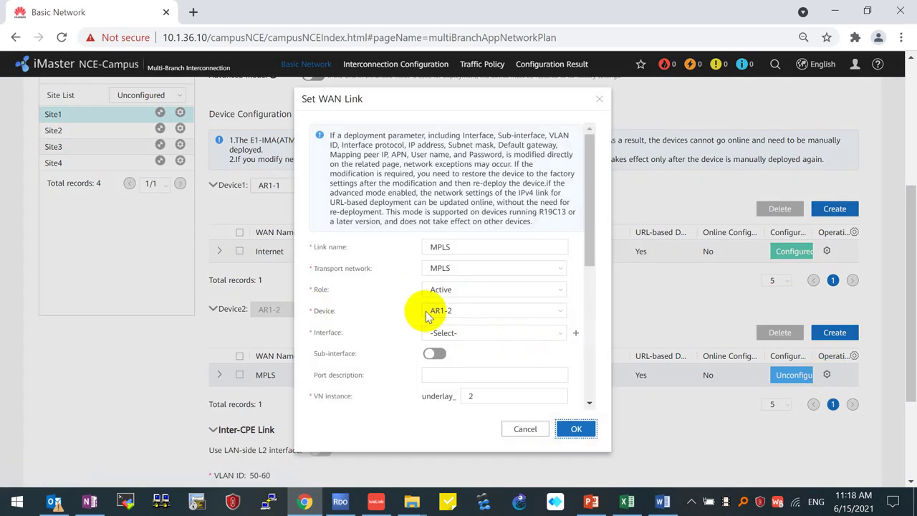
drag(457, 311, 215, 311)
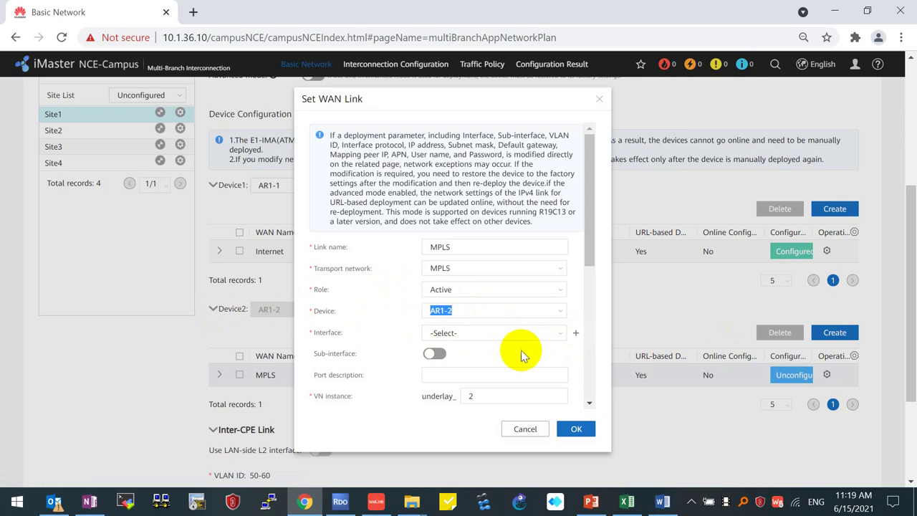
drag(476, 268, 382, 271)
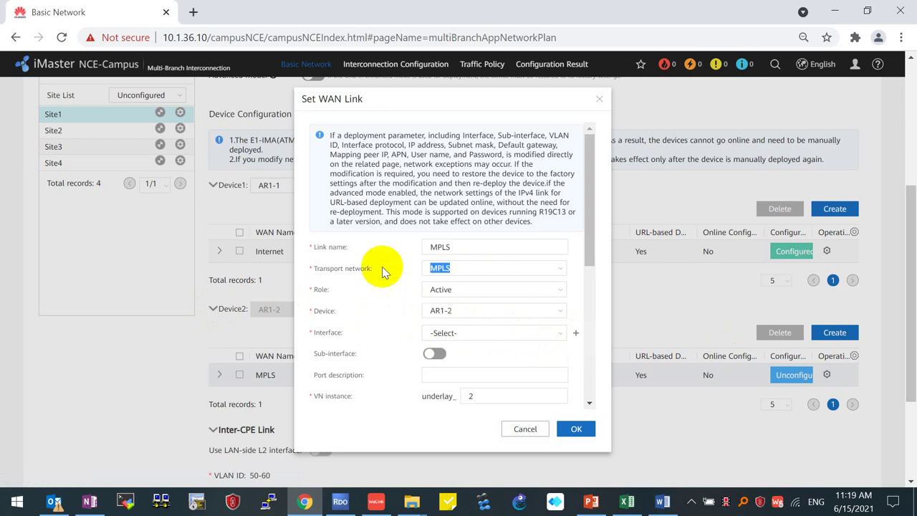
click(575, 333)
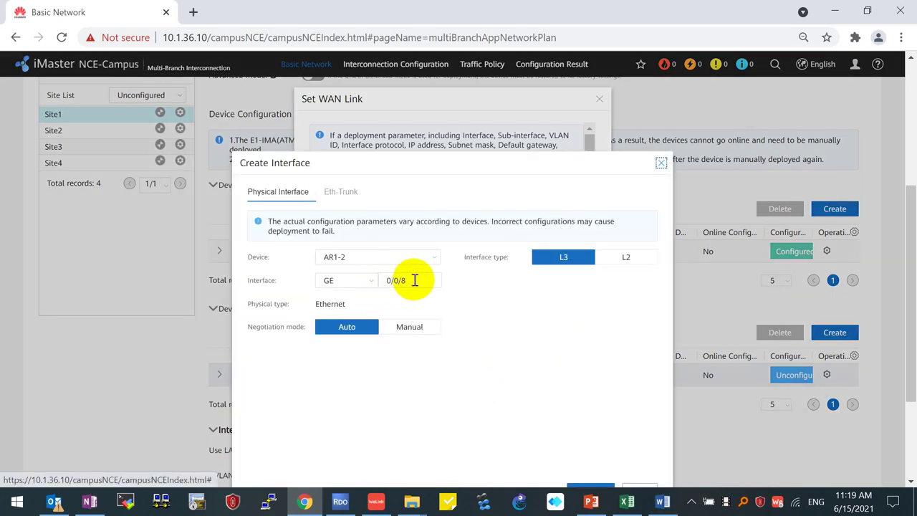
drag(414, 280, 226, 279)
scroll(563, 447, down, 2)
click(635, 342)
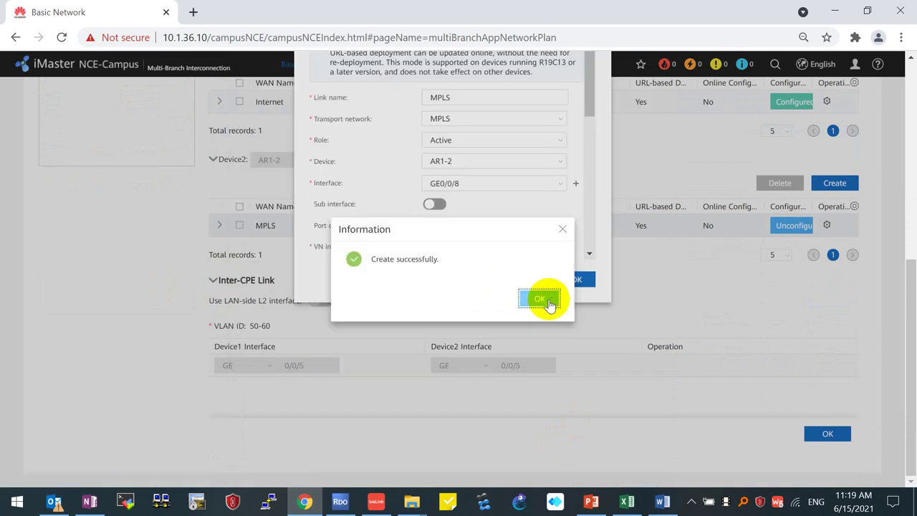
click(541, 299)
Give Site1's MPLS link the static IPv4 address 10.1.36.250, subnet mask 24 and IPv4 gateway 10.1.36.254
scroll(496, 215, down, 2)
click(449, 149)
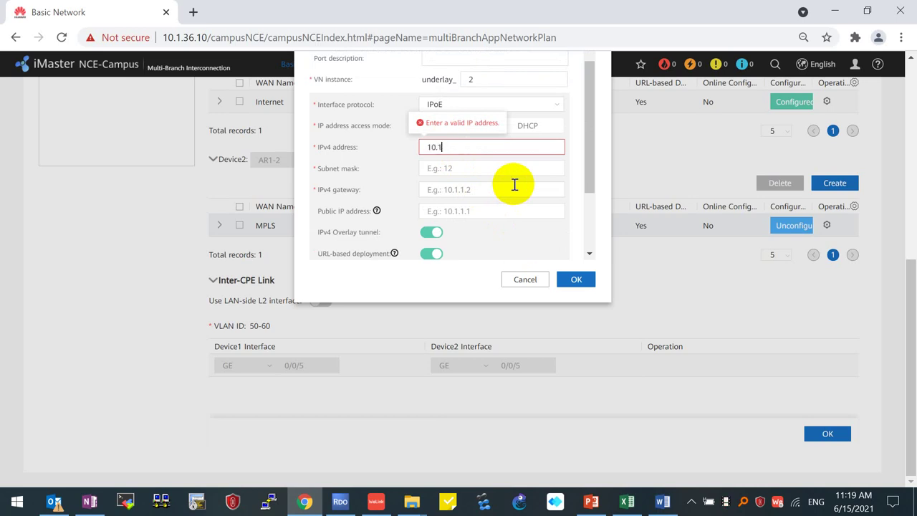
text(10.1.36.250)
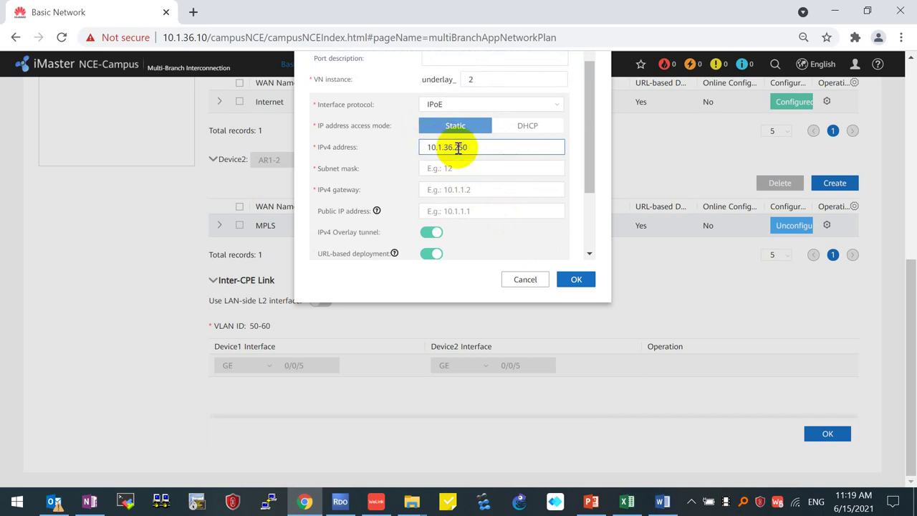
drag(442, 147, 453, 147)
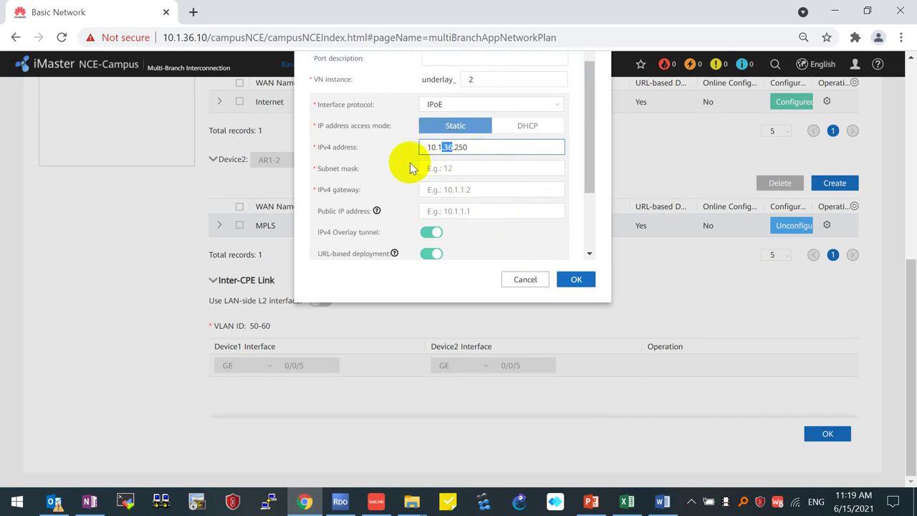
click(466, 168)
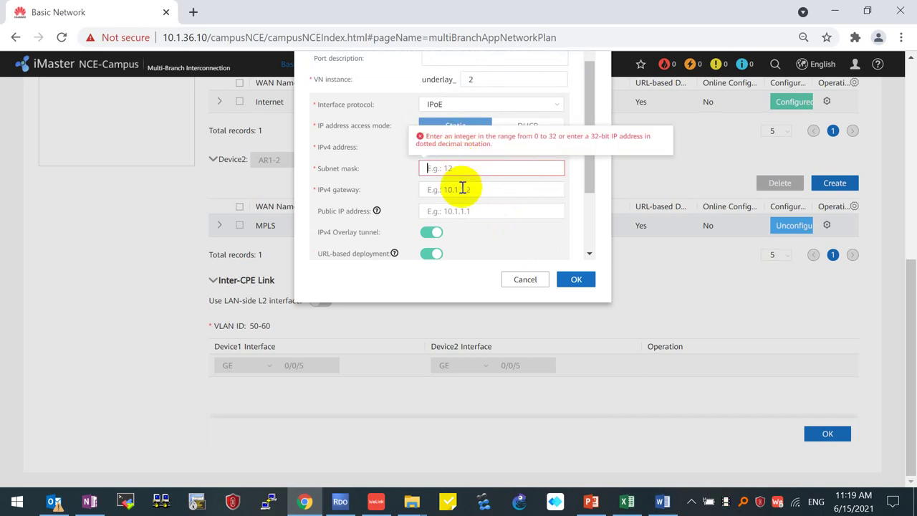
text(24)
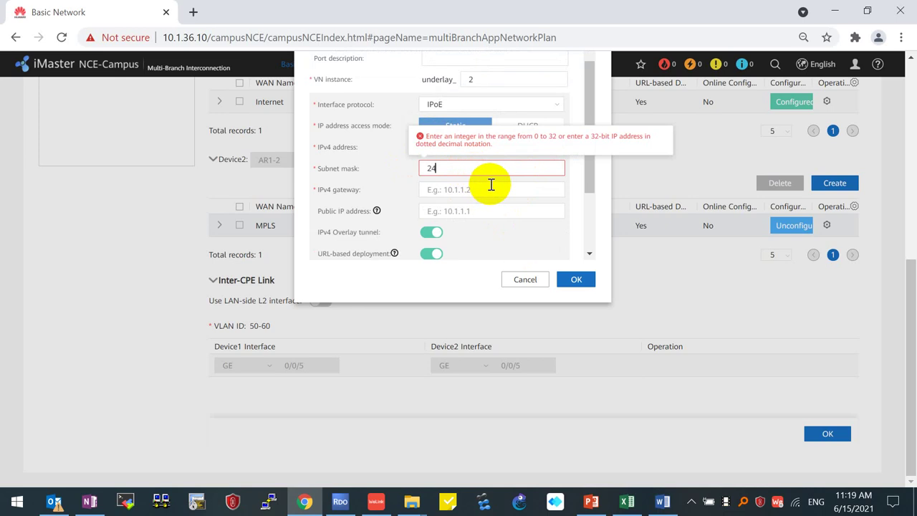
click(468, 191)
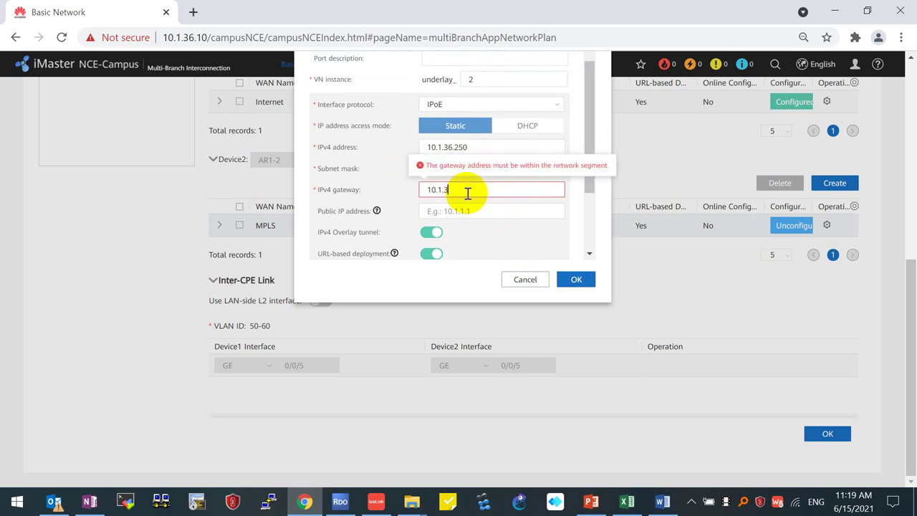
text(10.1.36.254)
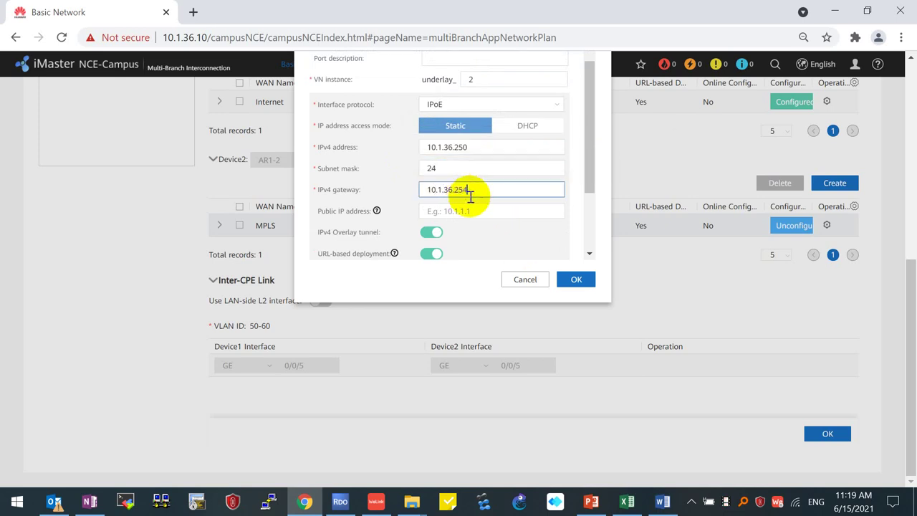
Set the MPLS link's uplink and downlink bandwidth to 10 Mbit/s each and save the link
scroll(502, 204, down, 2)
click(460, 197)
text(10)
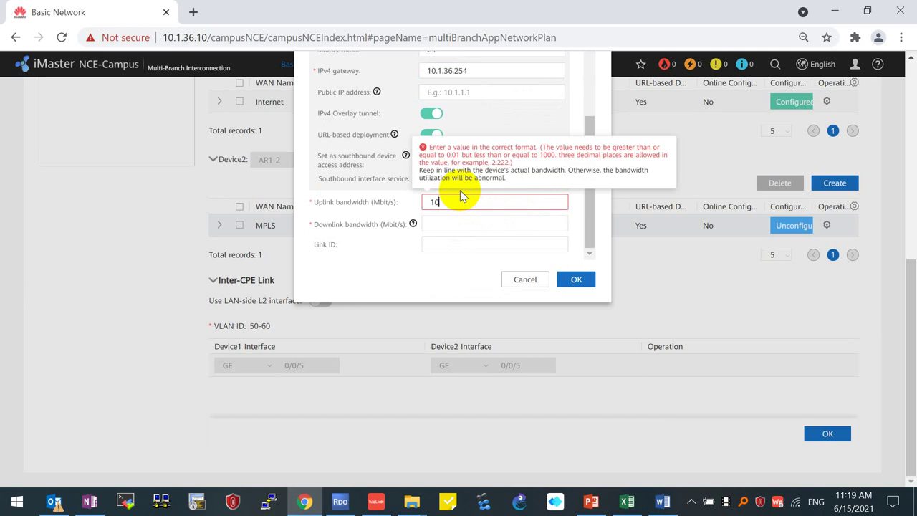
key(Tab)
text(10)
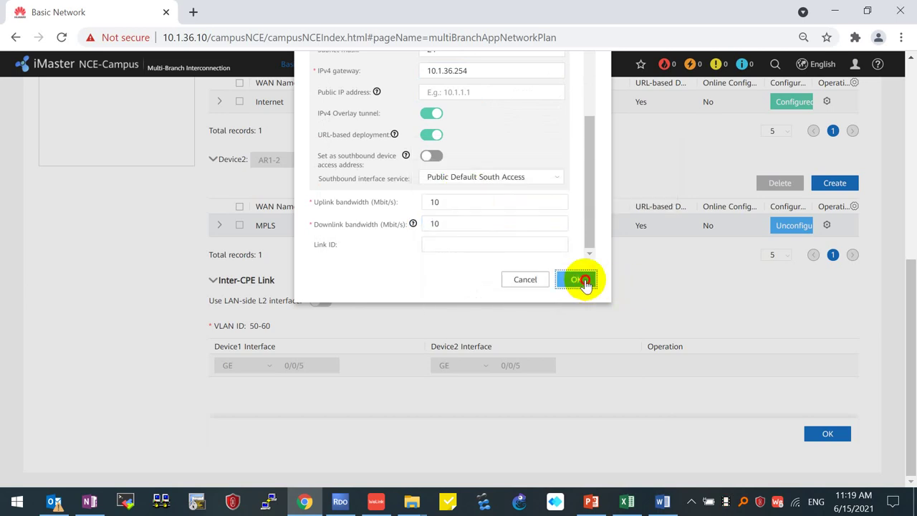
click(583, 280)
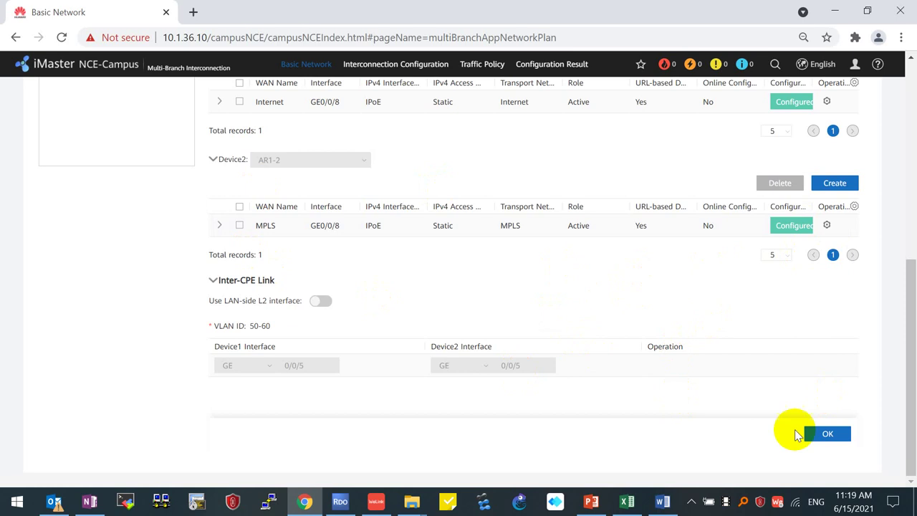
Commit Site1's deployment settings with both WAN links and acknowledge the completed configuration
click(830, 435)
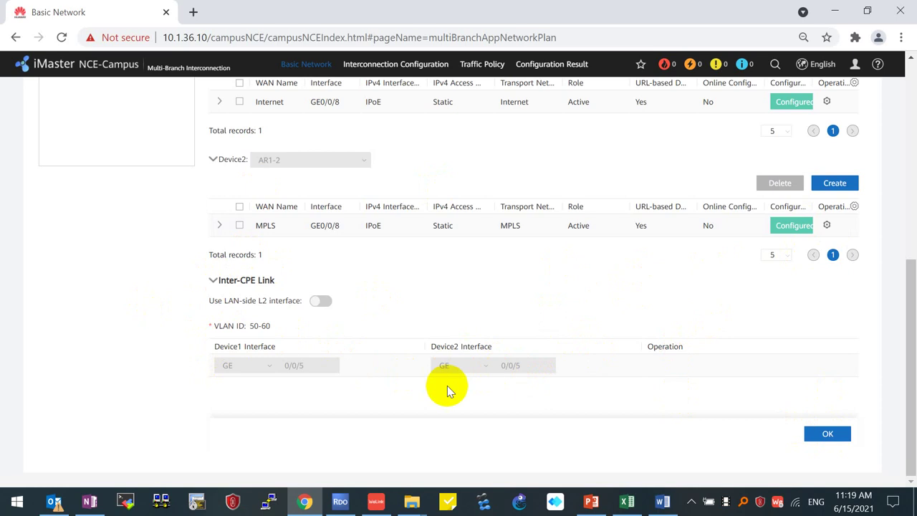
click(826, 435)
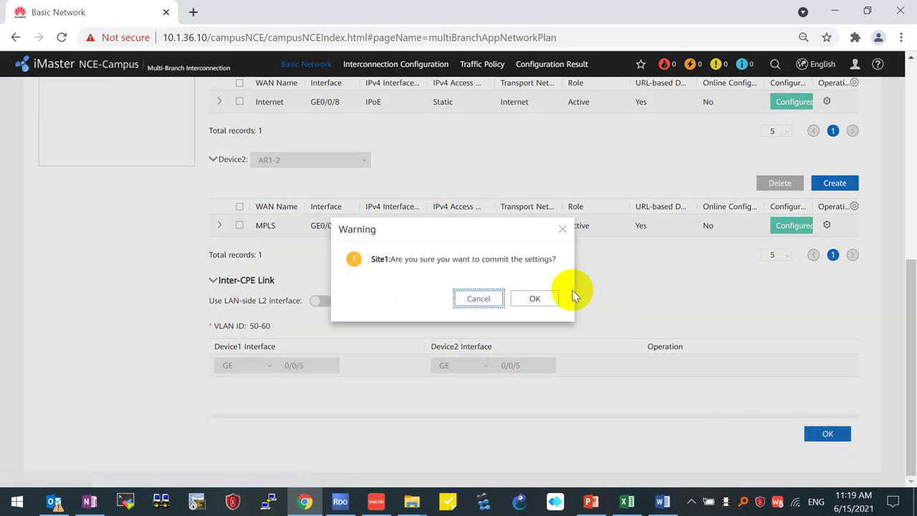
click(533, 299)
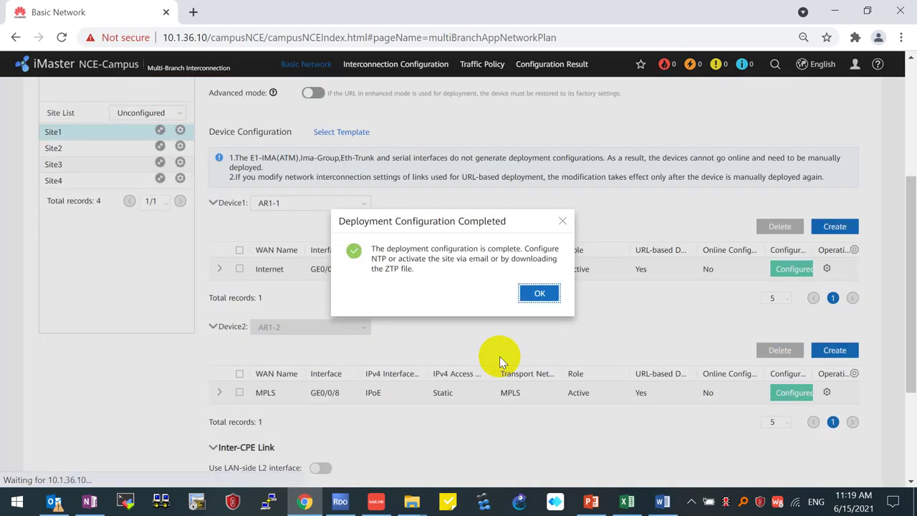
click(538, 293)
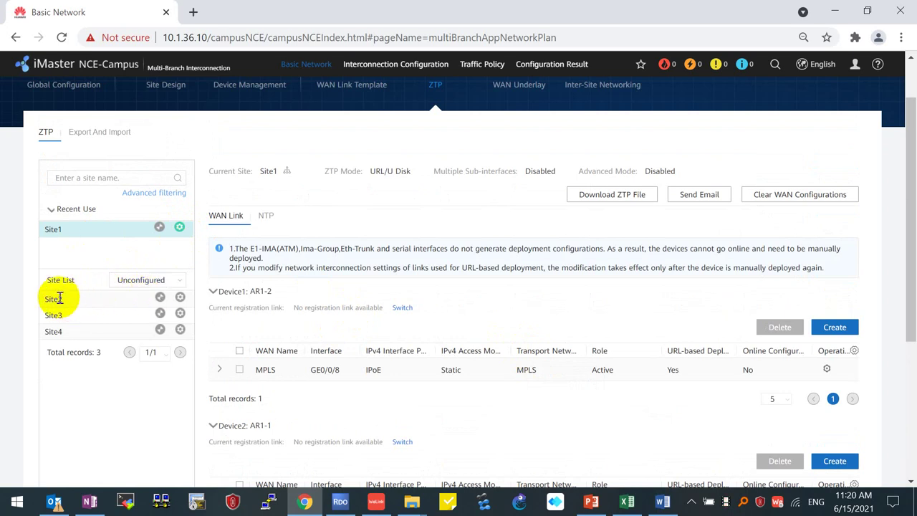
Start deploying Site2 and apply the Single WAN link template to its device configuration
click(120, 299)
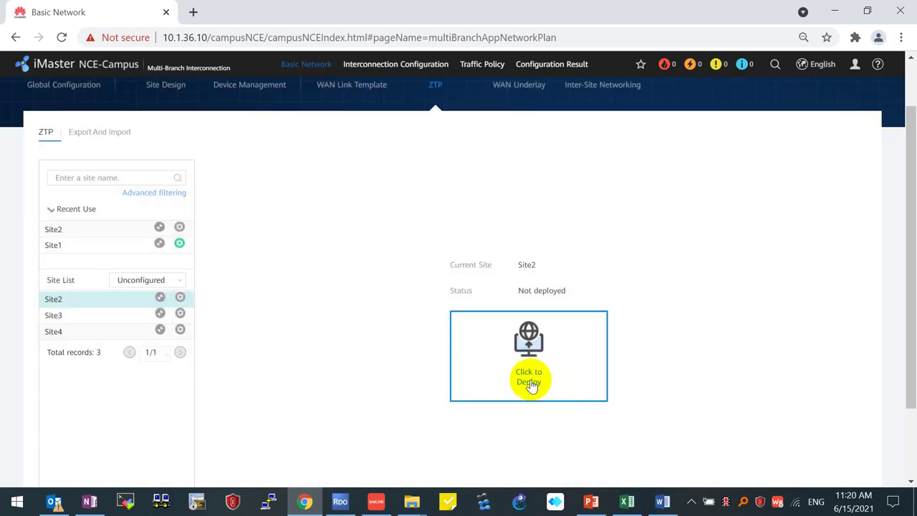
click(531, 379)
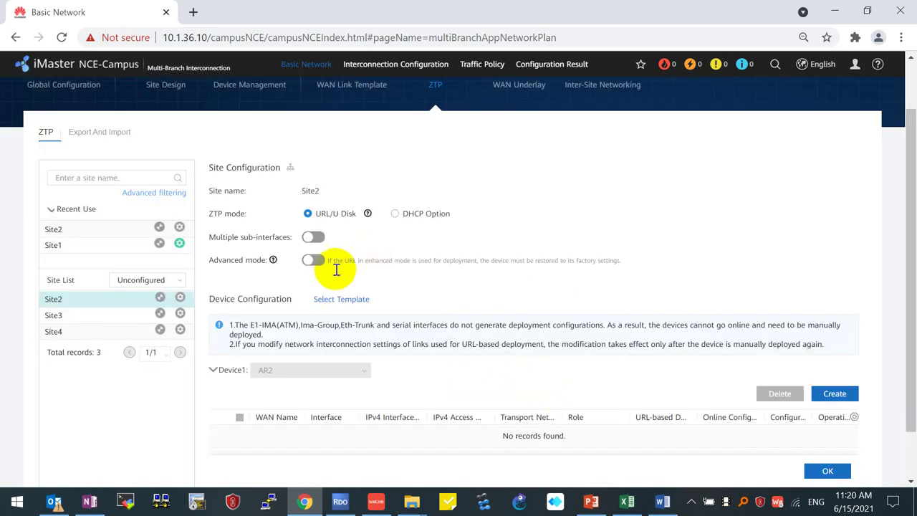
click(343, 297)
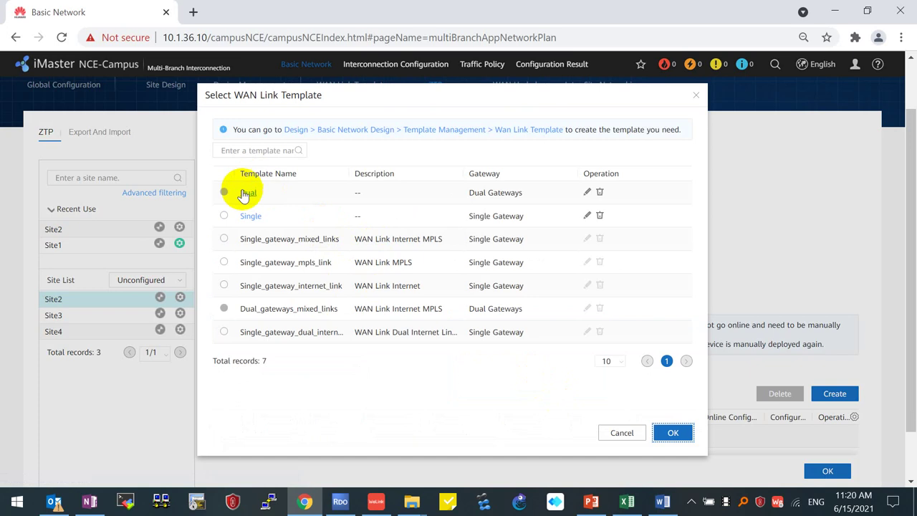
click(224, 217)
click(666, 434)
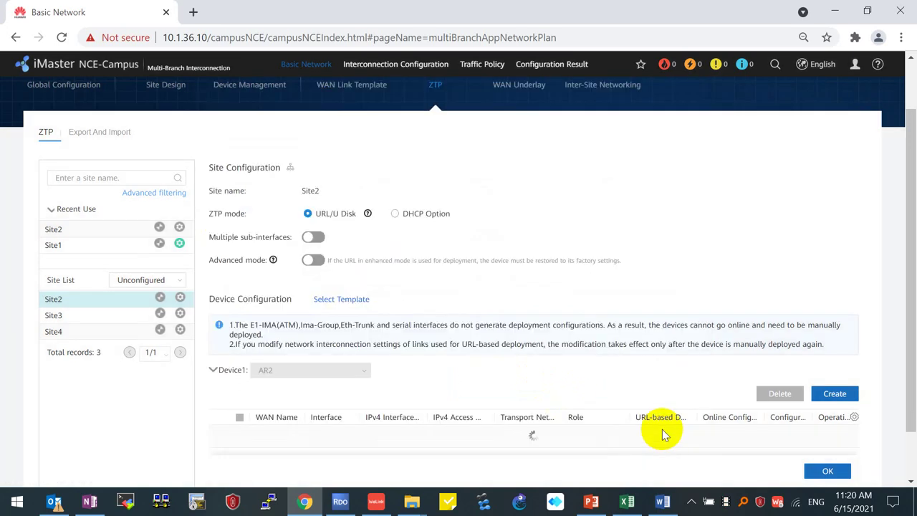
Open Site2's Internet WAN link settings and create the L3 physical interface GE 0/0/8 on AR2 for it
scroll(635, 409, down, 2)
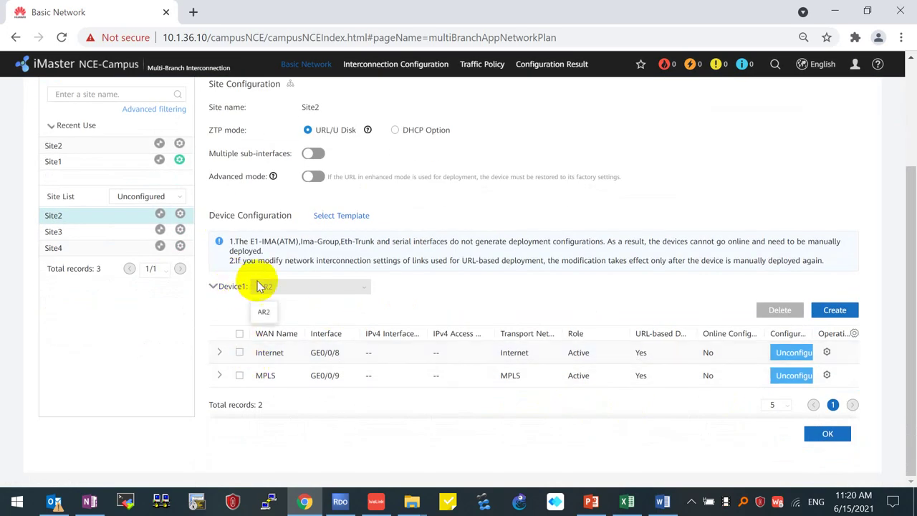
drag(244, 288, 188, 299)
click(294, 329)
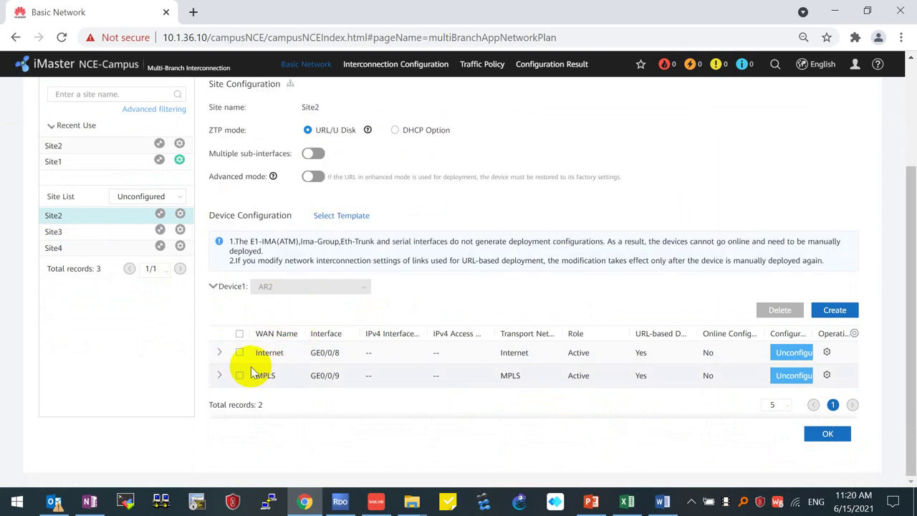
click(828, 355)
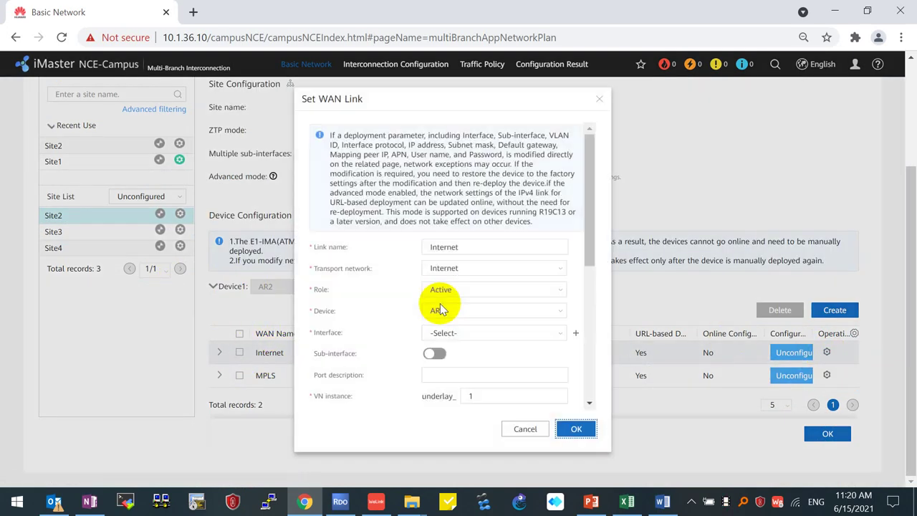
click(578, 331)
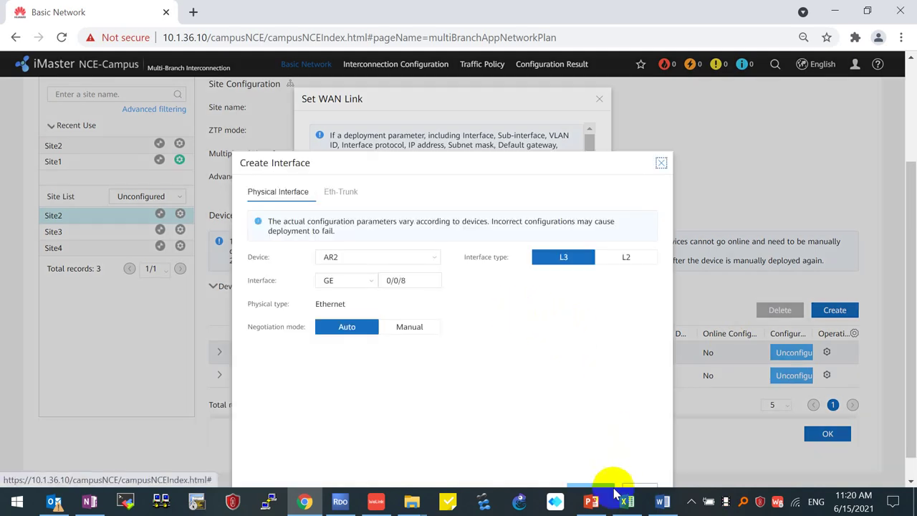
scroll(620, 445, down, 1)
click(638, 465)
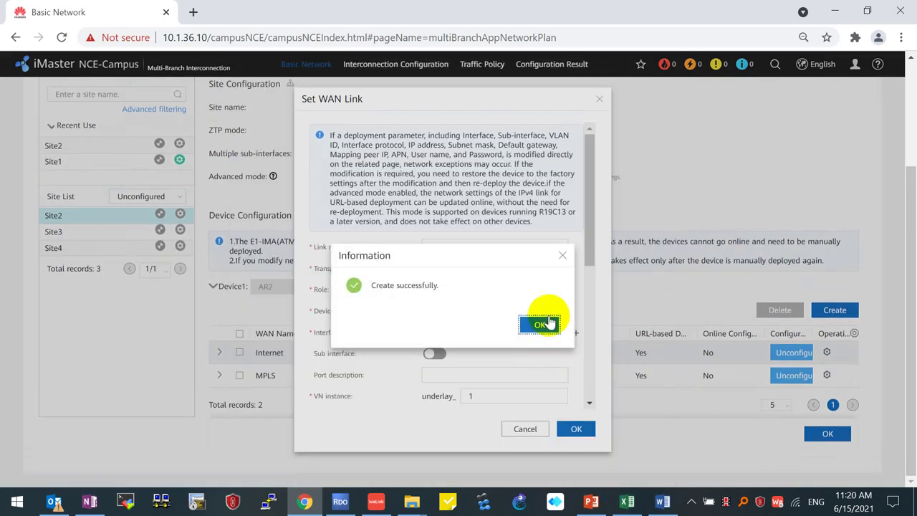
click(546, 322)
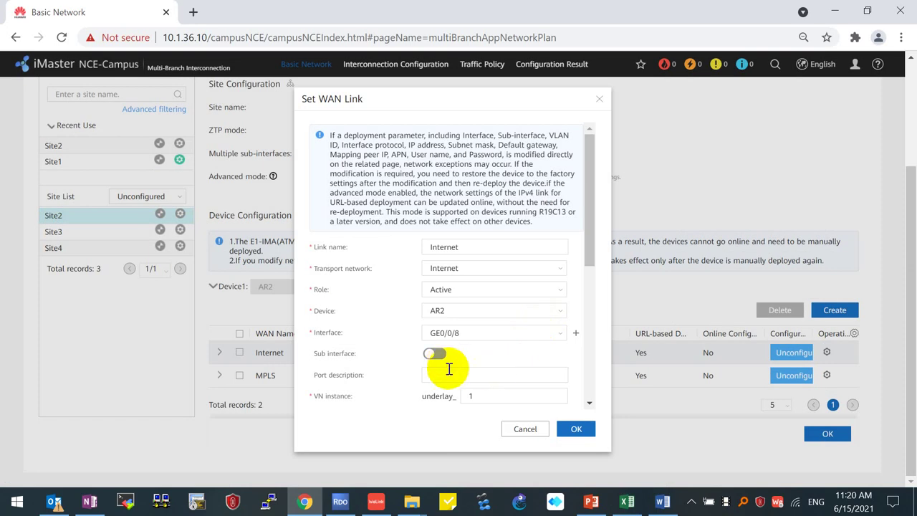
Give Site2's Internet link the static IPv4 address 10.1.37.250, subnet mask 24 and IPv4 gateway 10.1.37.254
scroll(546, 389, down, 3)
click(450, 300)
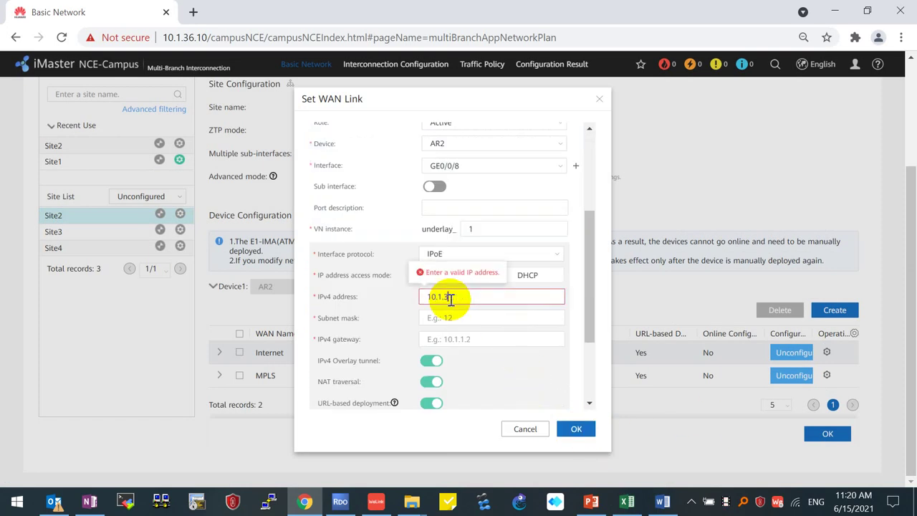
text(10.1.37.250)
key(Tab)
text(24)
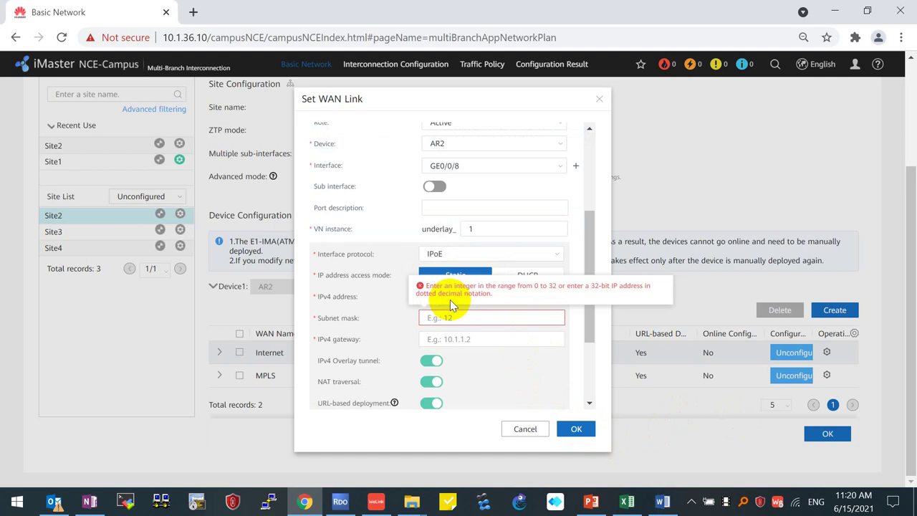
key(Tab)
text(10)
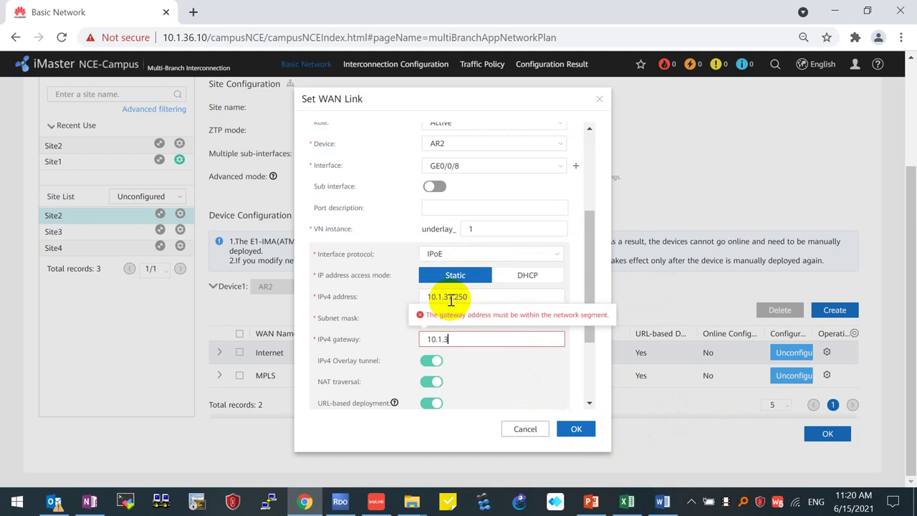
text(.1.37.254)
Set the uplink and downlink bandwidth of Site2's Internet link to 10 Mbit/s each and save the link
scroll(420, 266, down, 2)
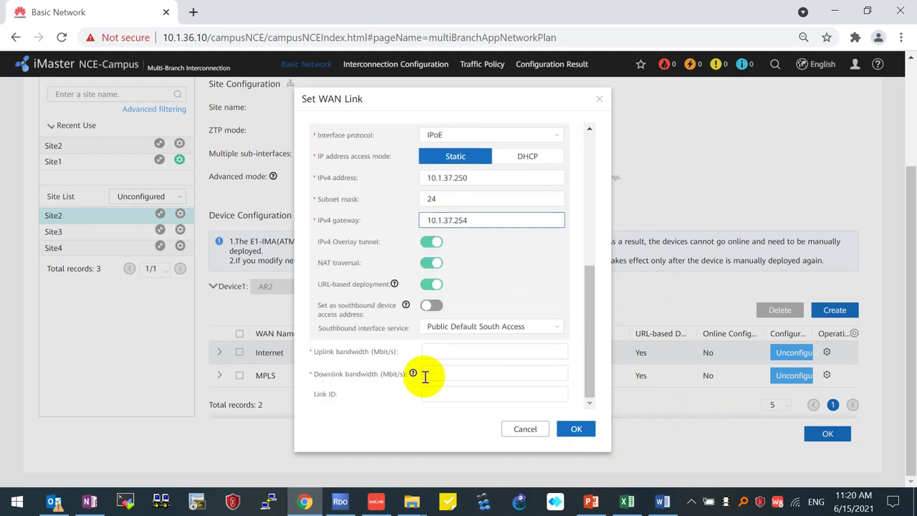
click(450, 352)
text(10)
key(Tab)
text(10)
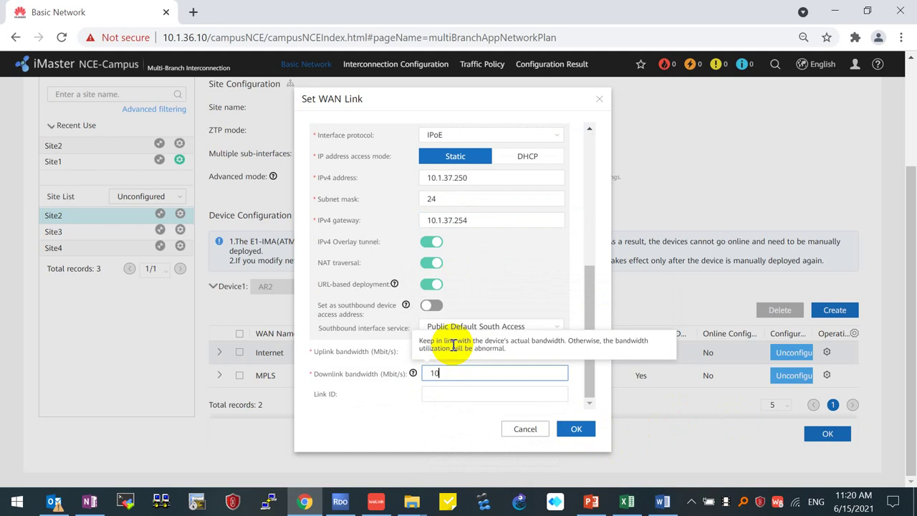
click(595, 433)
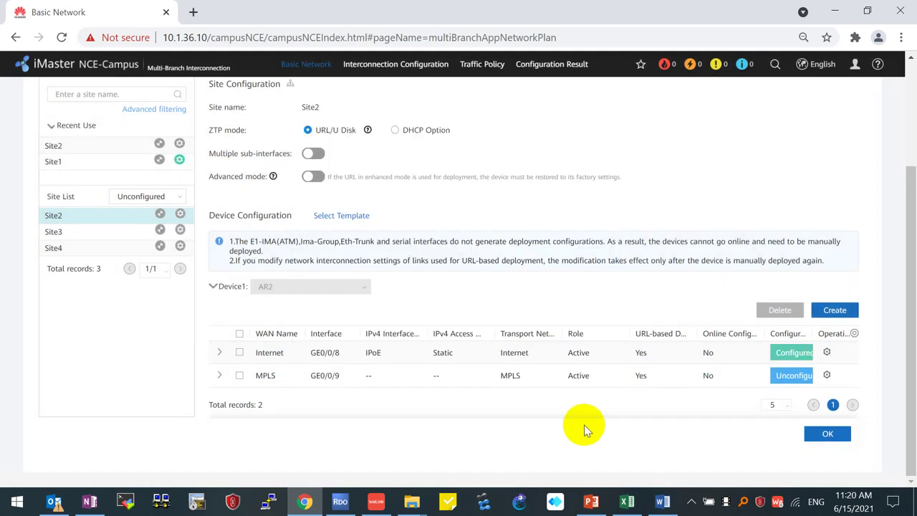
Open Site2's MPLS WAN link settings and create the L3 physical interface GE 0/0/9 on AR2 for it
click(825, 375)
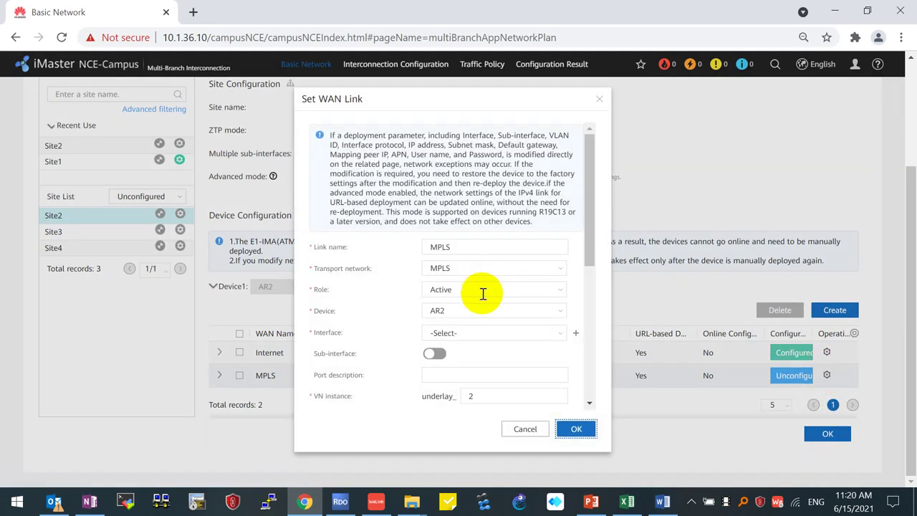
click(576, 333)
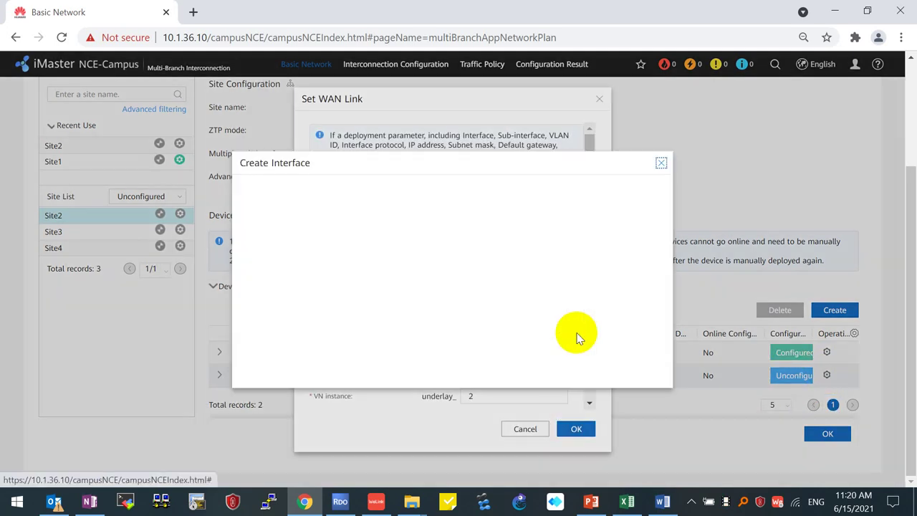
scroll(530, 358, down, 1)
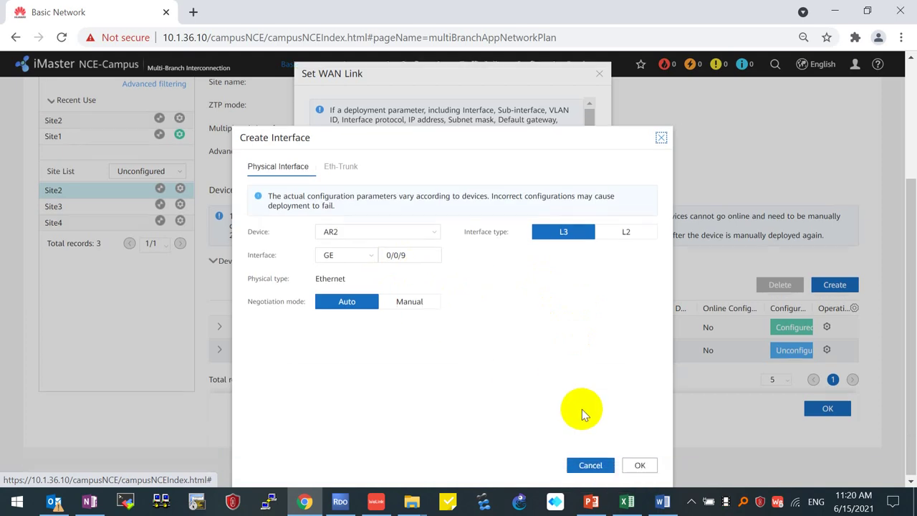
click(640, 464)
click(554, 320)
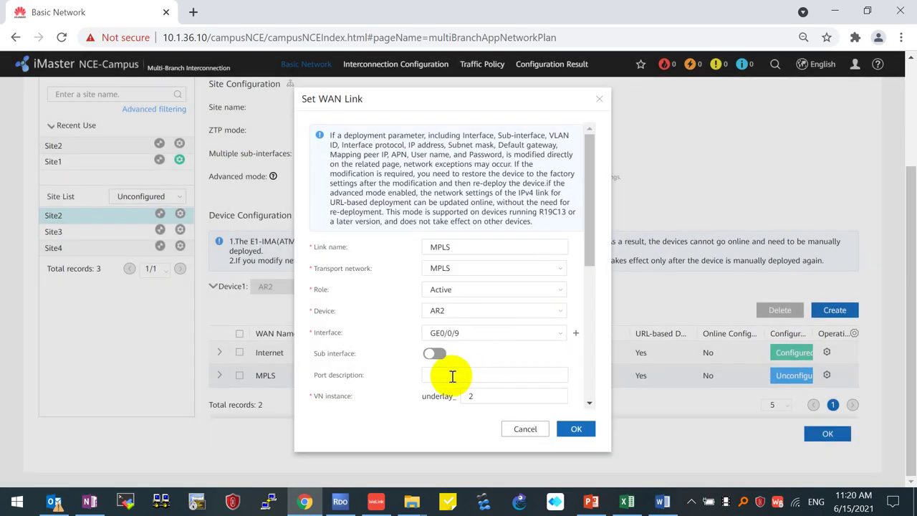
Give Site2's MPLS link the static IPv4 address 10.1.38.250, subnet mask 24 and IPv4 gateway 10.1.38.254
scroll(465, 369, down, 3)
click(462, 296)
text(10)
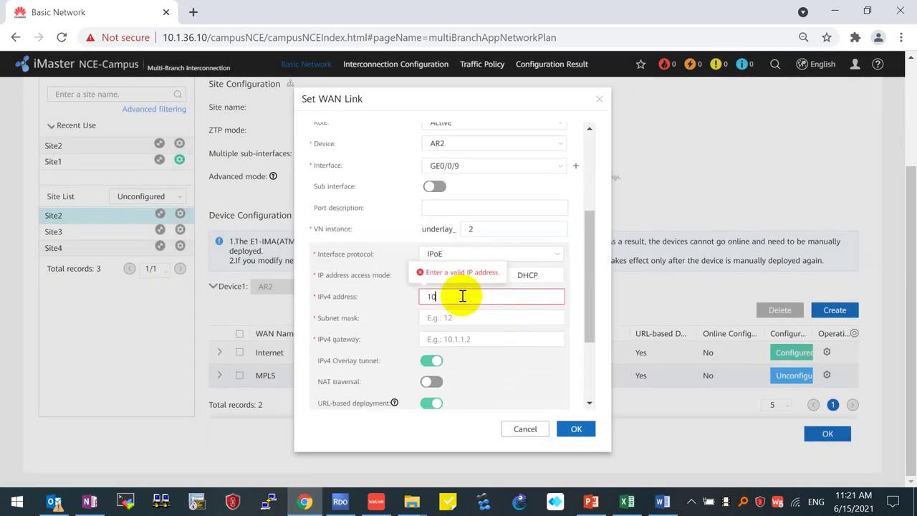
text(.1.38.2)
key(Tab)
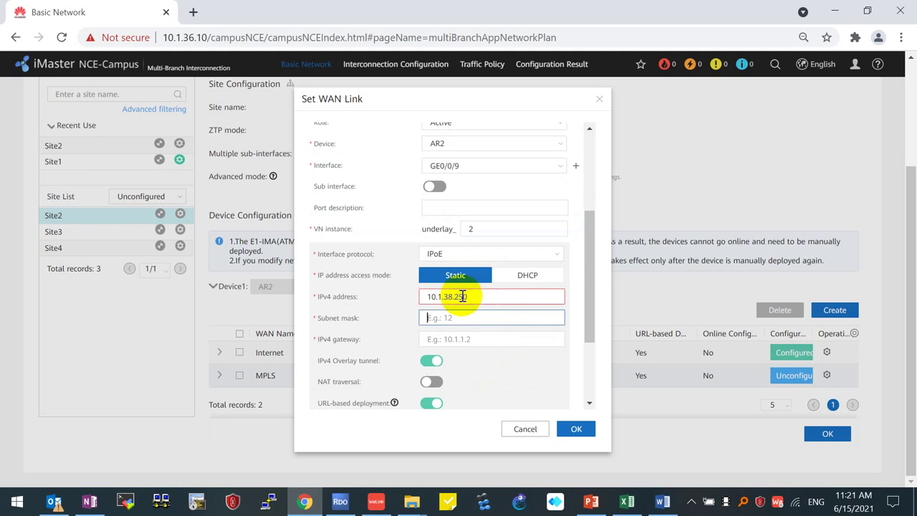
key(Tab)
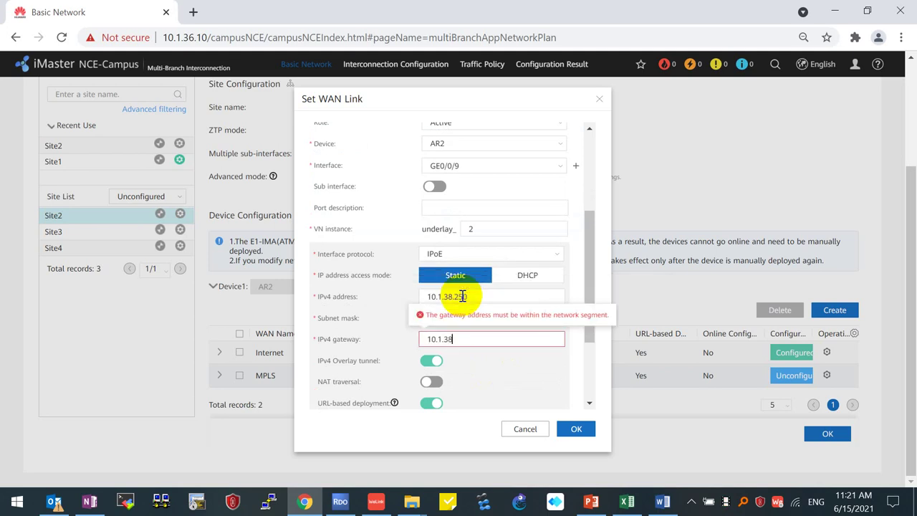
Set the uplink and downlink bandwidth of Site2's MPLS link to 10 Mbit/s each and save the link
scroll(492, 358, down, 2)
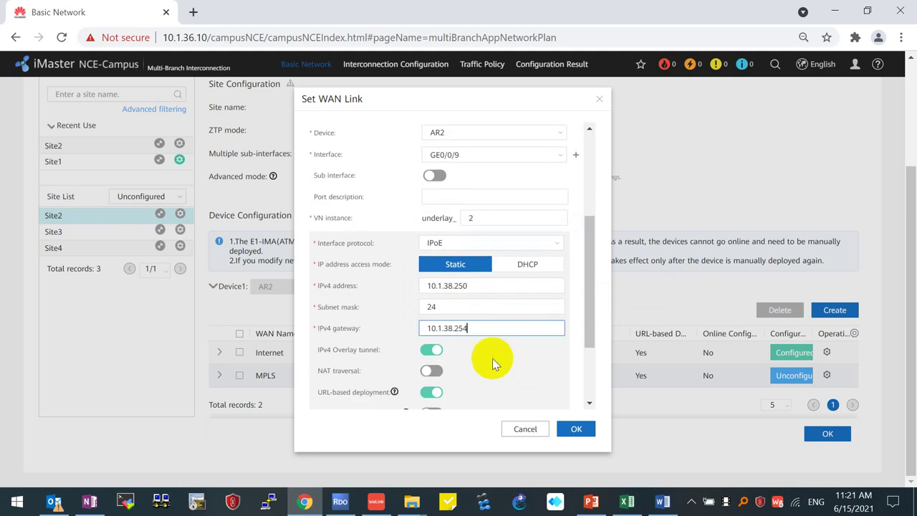
click(466, 350)
text(10)
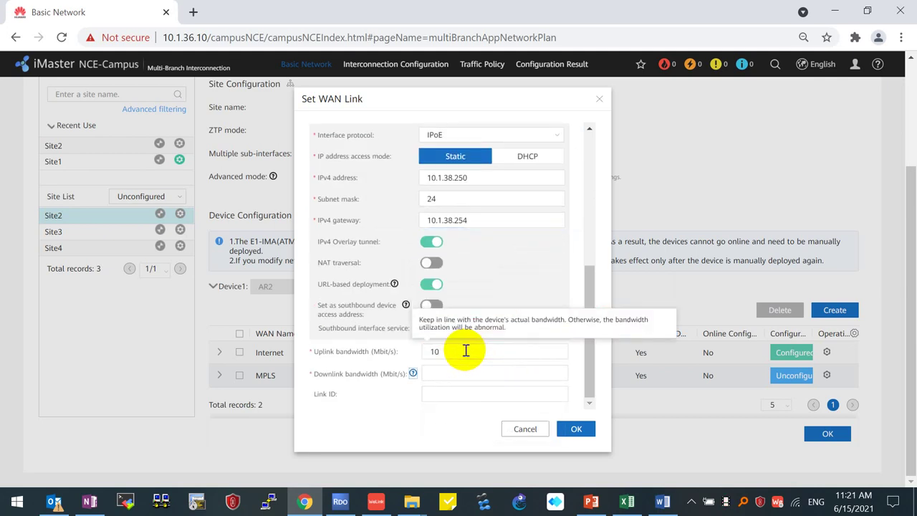
key(Tab)
text(10)
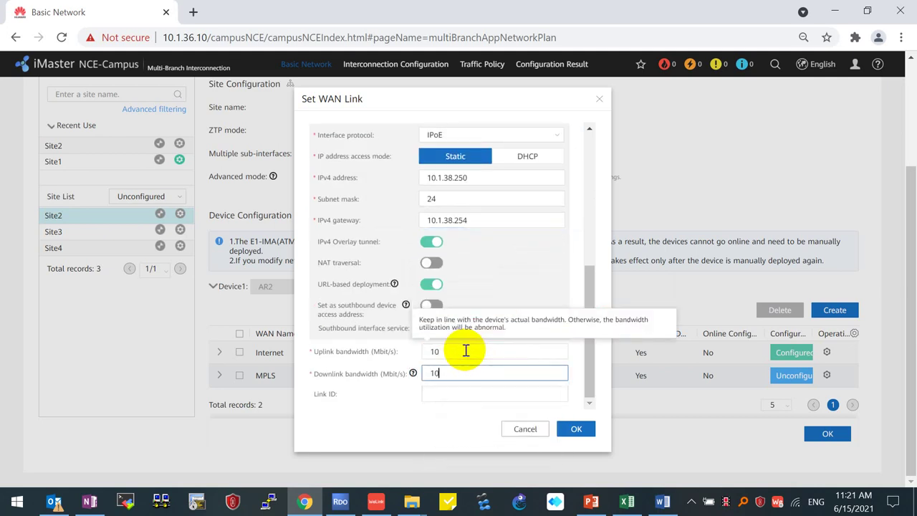
click(574, 429)
Commit Site2's deployment configuration and close the completion notice
click(817, 435)
click(534, 298)
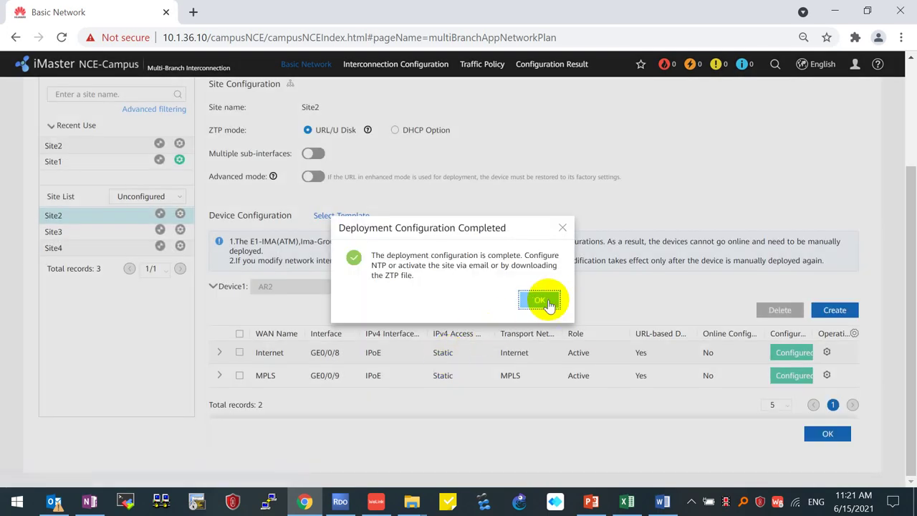
click(548, 303)
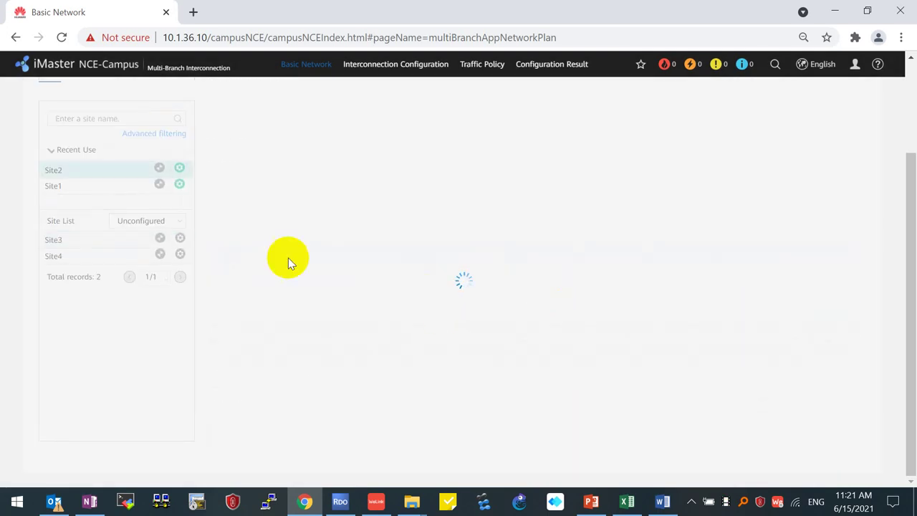
Start deploying Site3 and apply the Single WAN link template to its device AR3
click(108, 239)
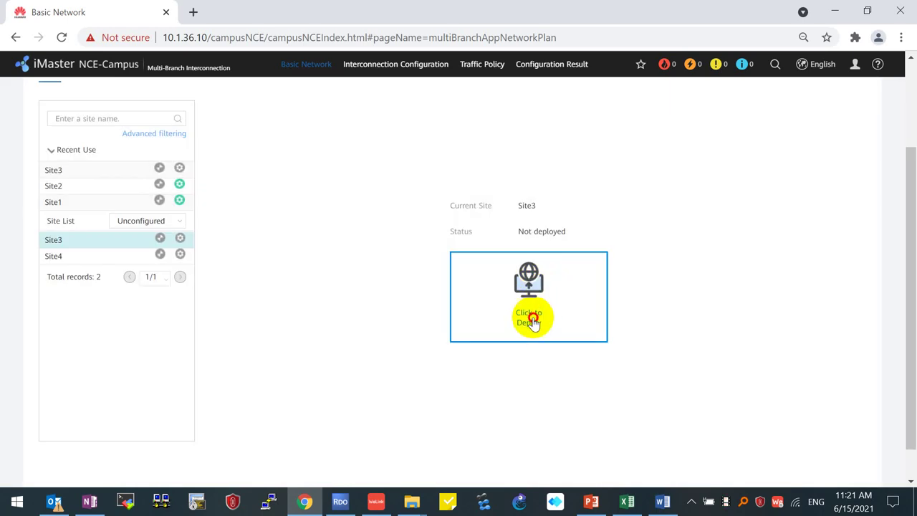
click(531, 316)
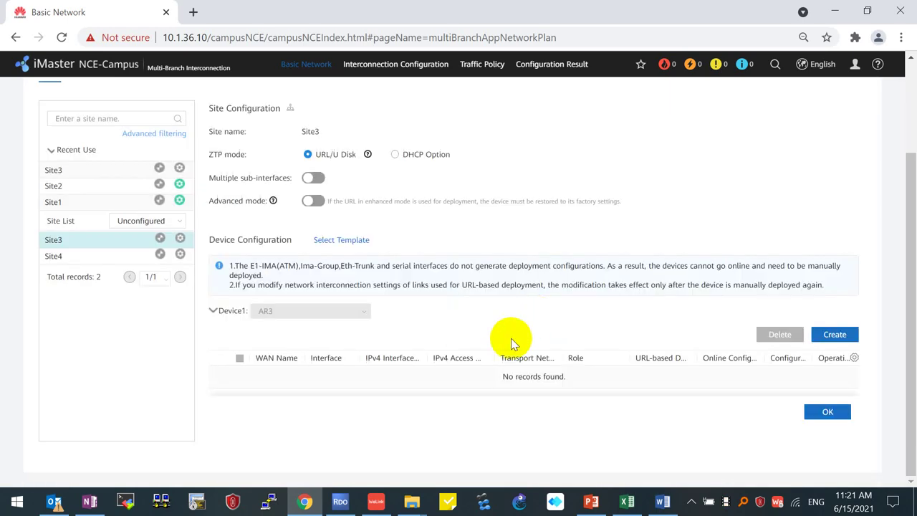
click(351, 240)
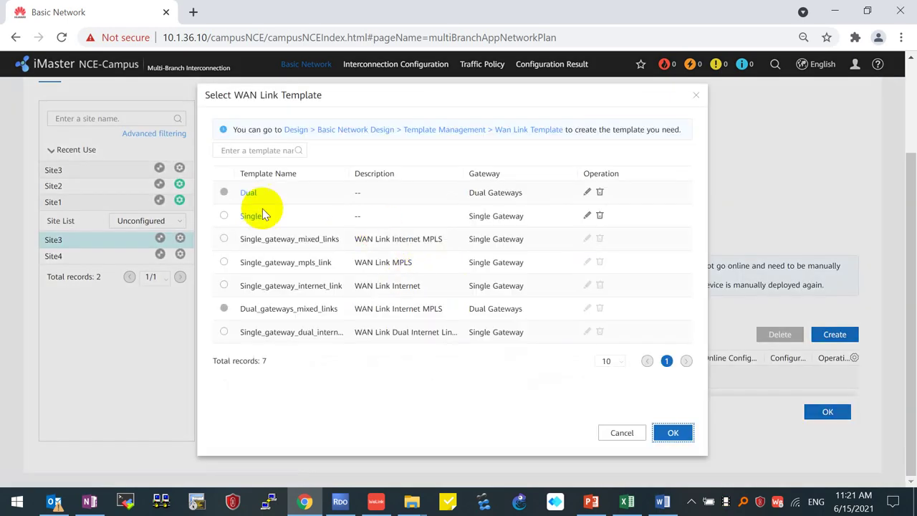
click(227, 216)
click(671, 432)
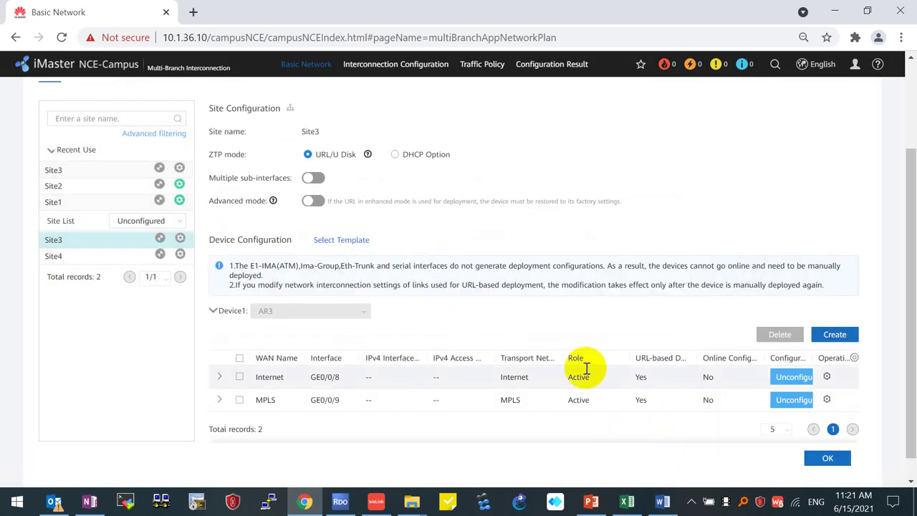
Open Site3's Internet WAN link settings and create the L3 physical interface GE 0/0/8 on AR3 for it
click(827, 378)
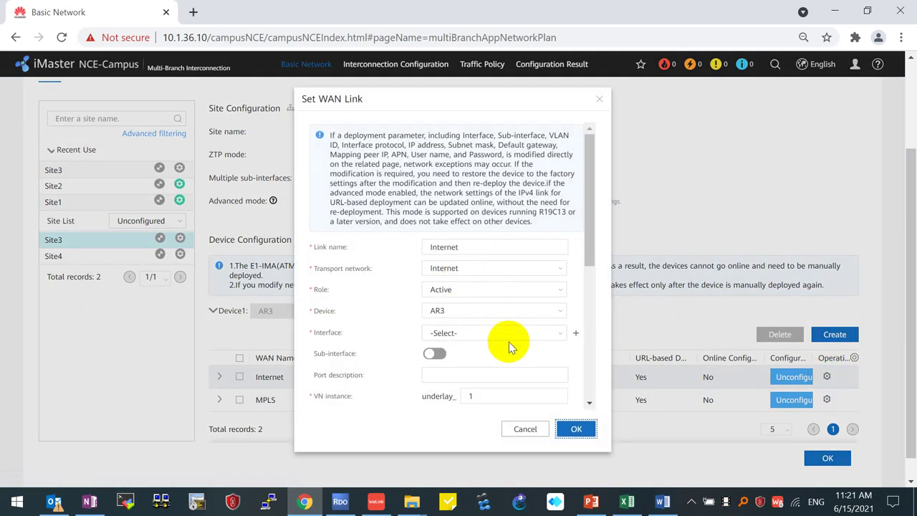
click(576, 332)
scroll(585, 419, down, 1)
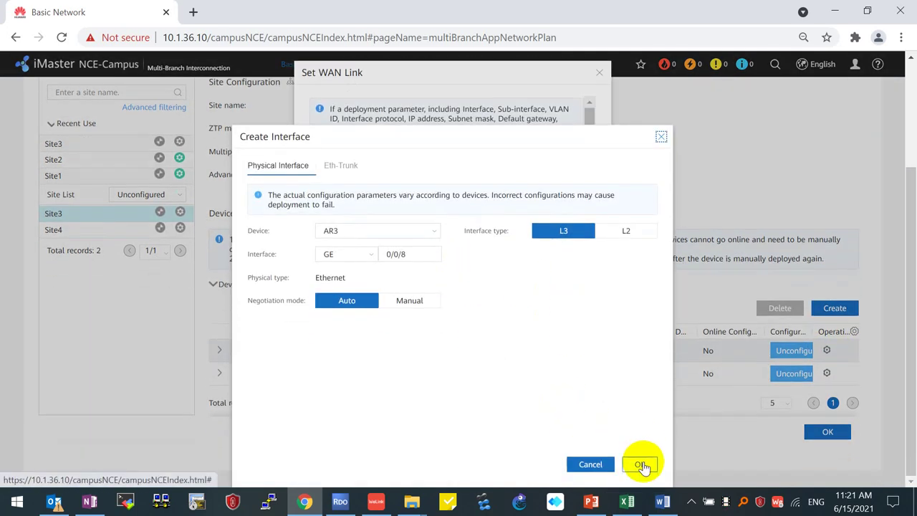
click(641, 463)
click(540, 301)
Give Site3's Internet link the static IPv4 address 10.1.39.250, subnet mask 24 and IPv4 gateway 10.1.39.254
scroll(508, 311, down, 4)
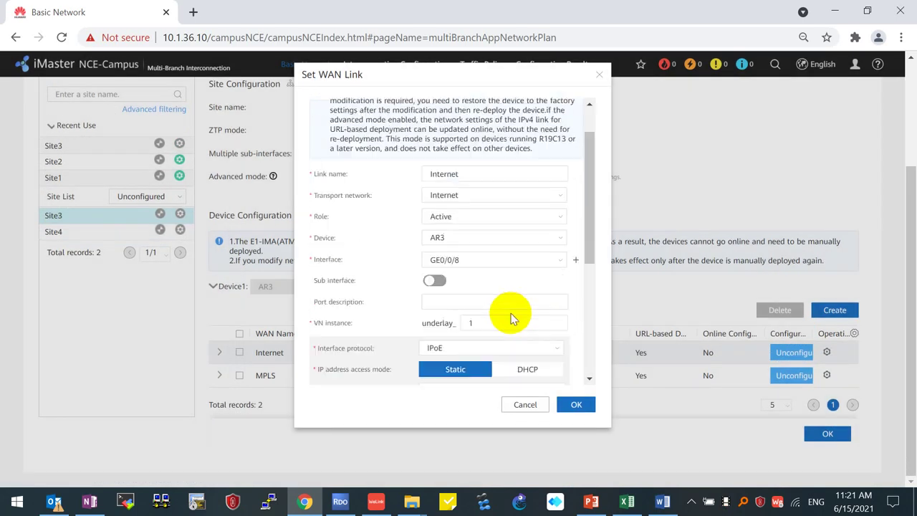
click(454, 274)
text(10)
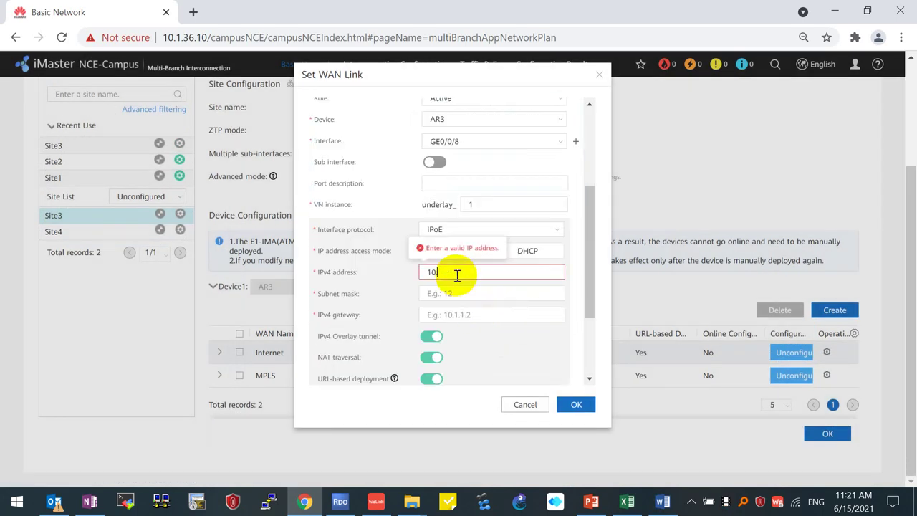
text(.1.39.250)
key(Tab)
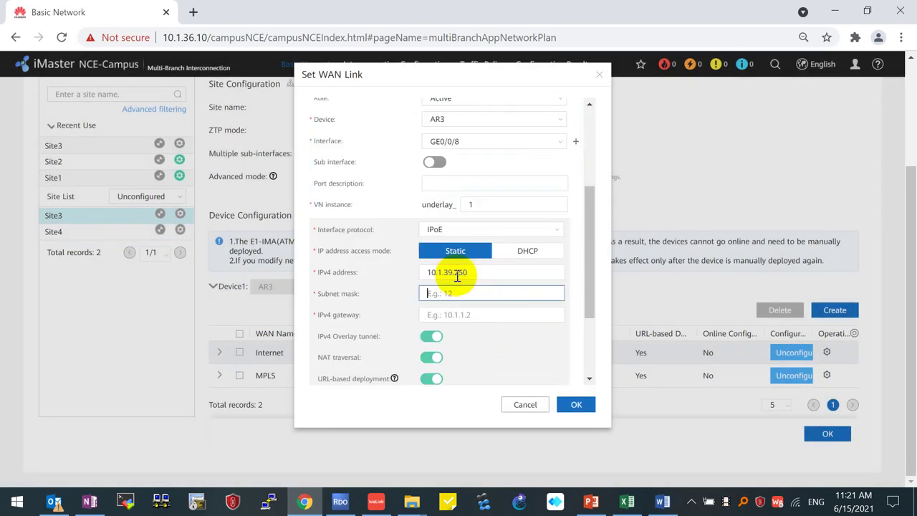
text(24)
key(Tab)
text(10)
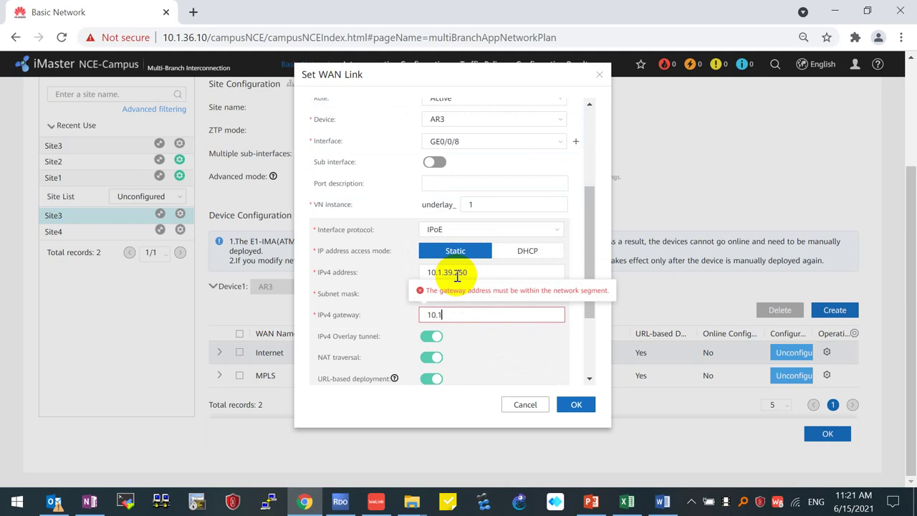
text(.1.39.254)
Set the uplink and downlink bandwidth of Site3's Internet link to 10 Mbit/s each and save the link
scroll(459, 287, down, 4)
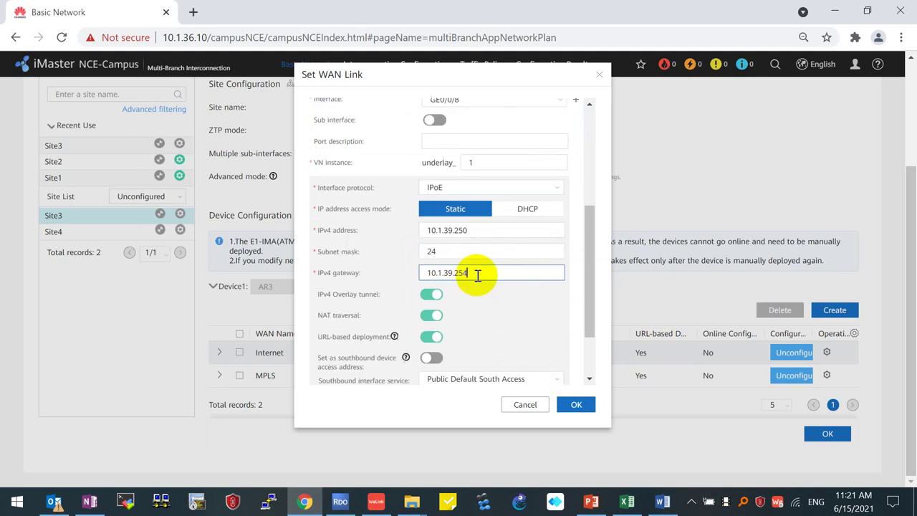
click(446, 326)
text(10)
key(Tab)
text(10)
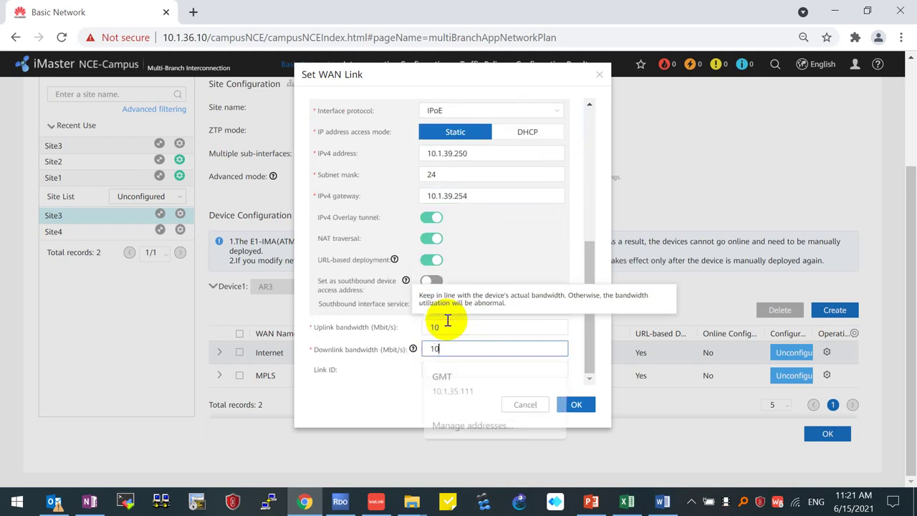
click(576, 404)
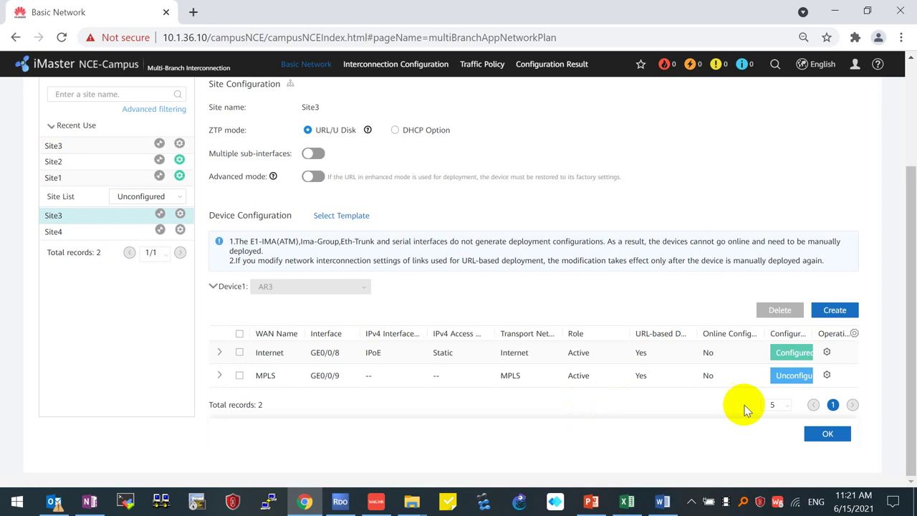
Open Site3's MPLS WAN link settings and create the L3 physical interface GE 0/0/9 on AR3 for it
click(827, 375)
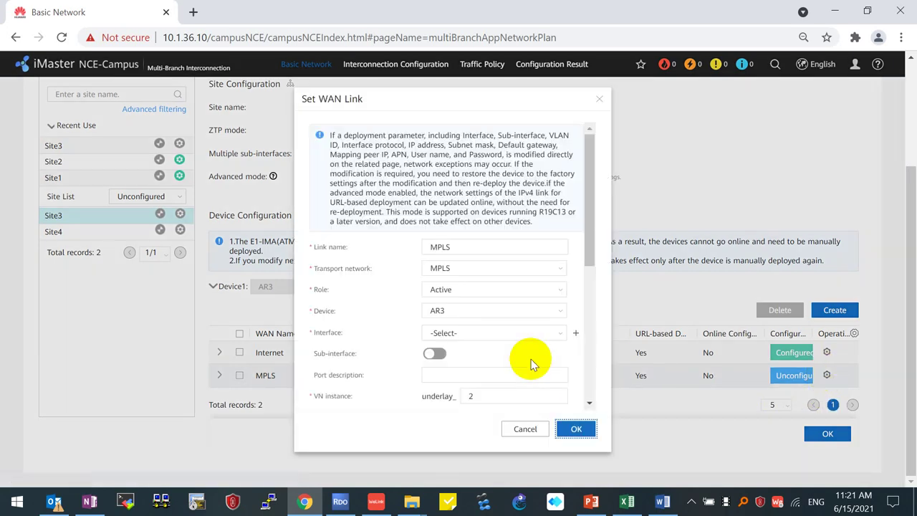
scroll(530, 348, down, 3)
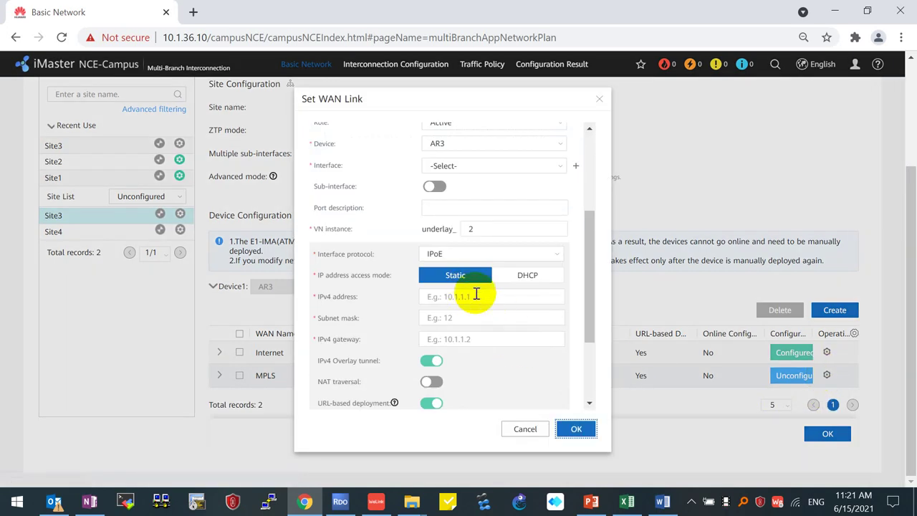
scroll(530, 316, up, 4)
click(574, 334)
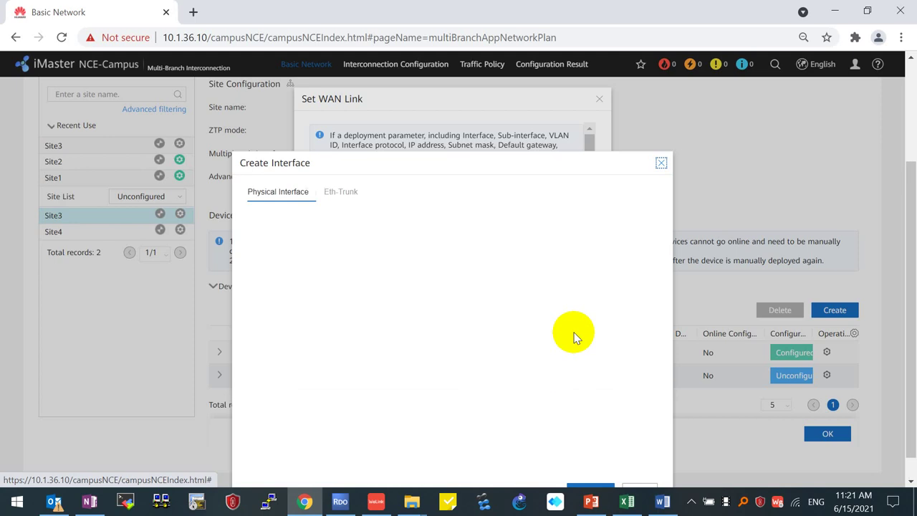
scroll(615, 440, down, 1)
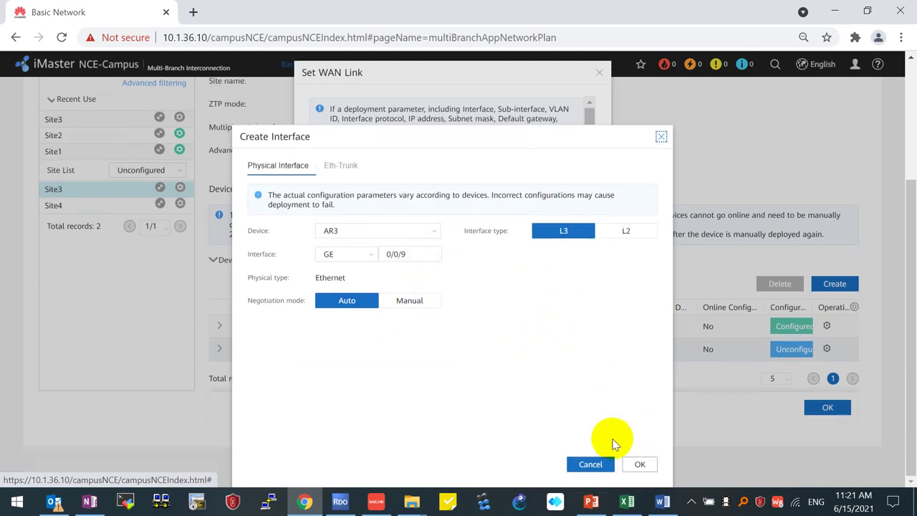
click(640, 464)
click(541, 331)
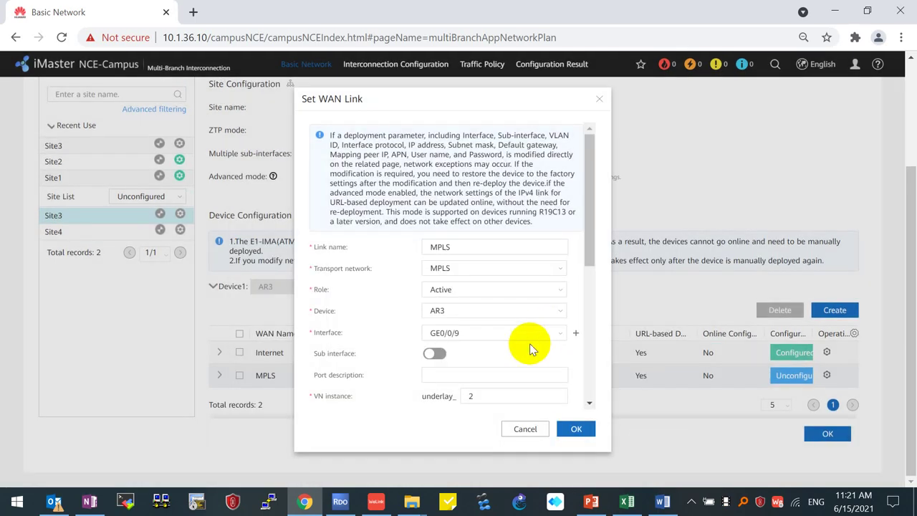
Give Site3's MPLS link the static IPv4 address 10.1.40.250, subnet mask 24 and IPv4 gateway 10.1.40.254
scroll(526, 350, down, 3)
click(462, 294)
text(1)
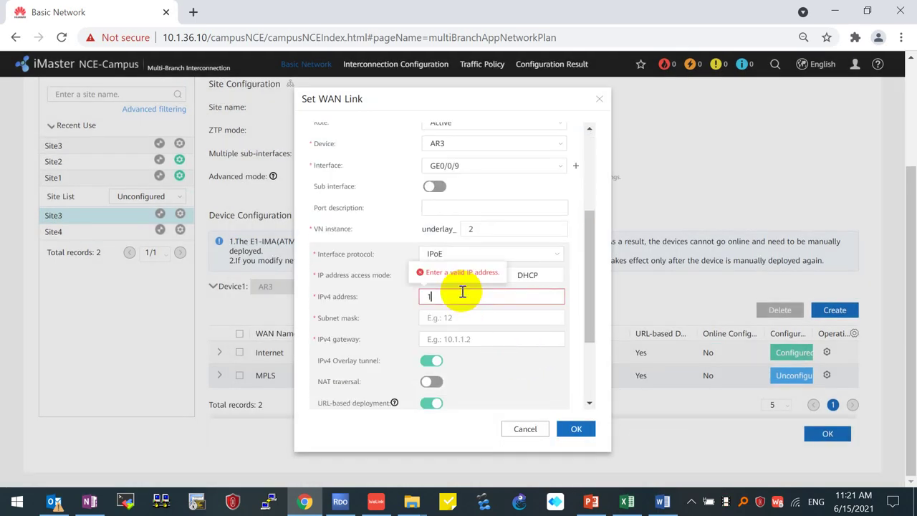
text(0.1.40.254)
key(Tab)
text(24)
key(Tab)
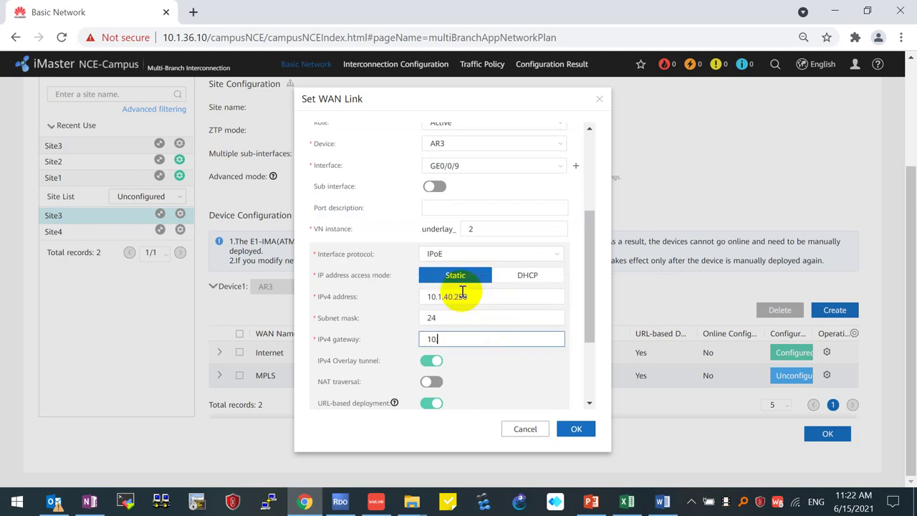
text(10.1.40.254)
Set the uplink and downlink bandwidth of Site3's MPLS link to 10 Mbit/s each and save the link
scroll(473, 297, down, 2)
click(444, 349)
text(10)
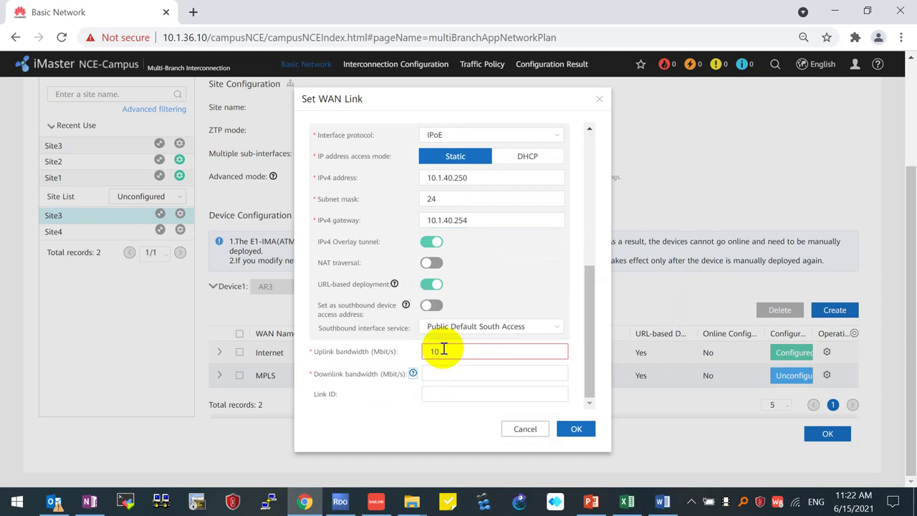
key(Tab)
text(10)
click(578, 429)
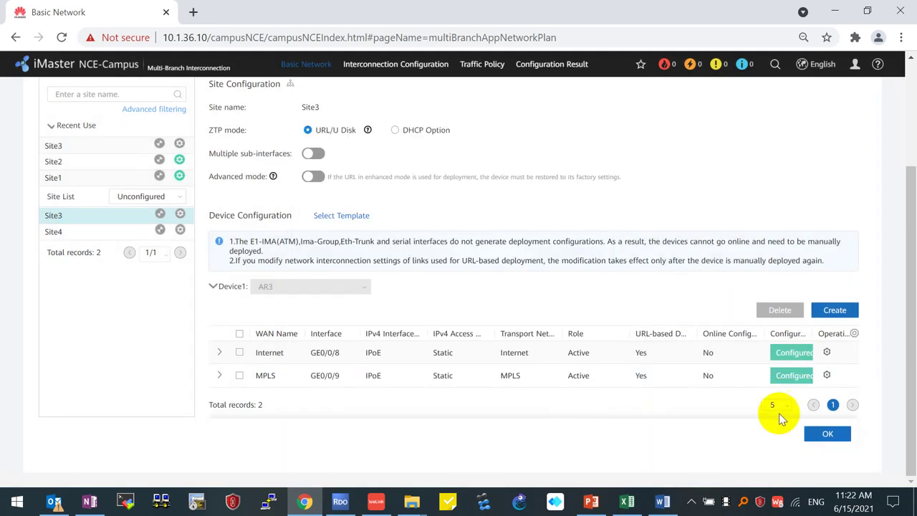
Commit Site3's deployment configuration and close the completion notice
click(824, 432)
click(539, 297)
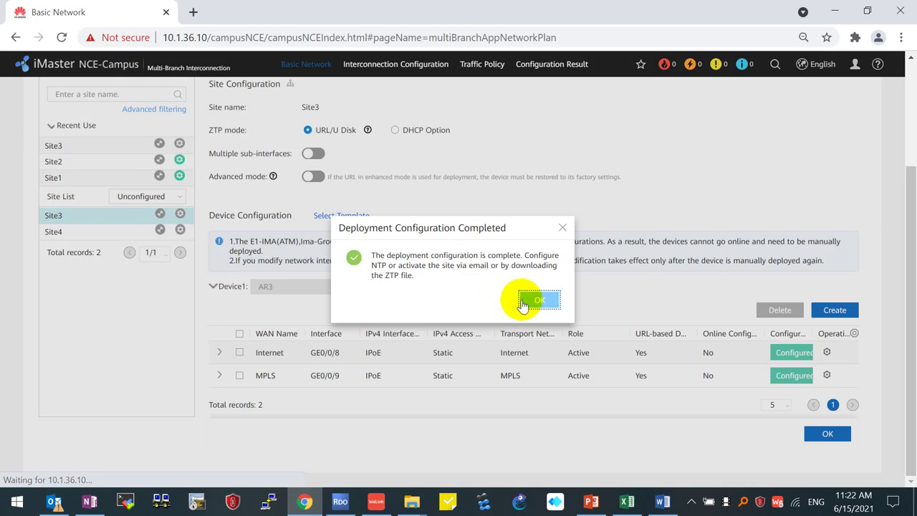
click(530, 301)
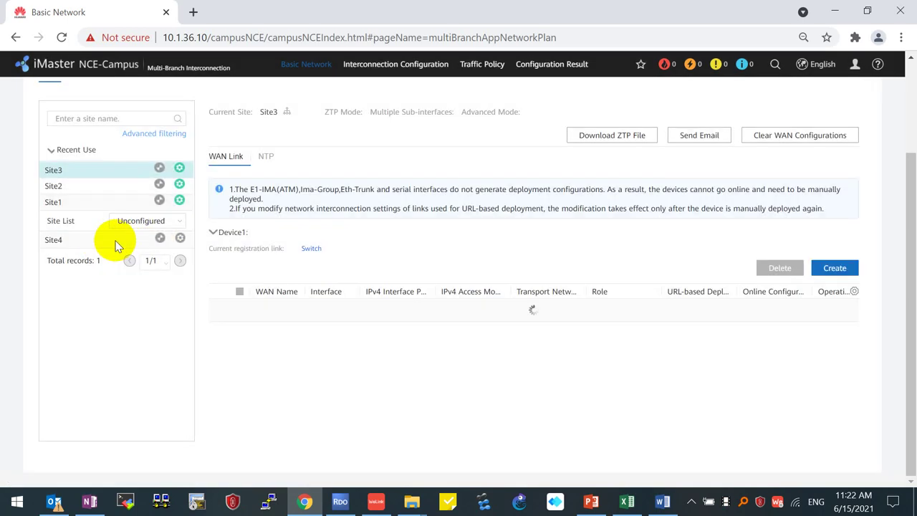
Start the deployment of Site4 and apply the WAN link template Single to it
click(109, 240)
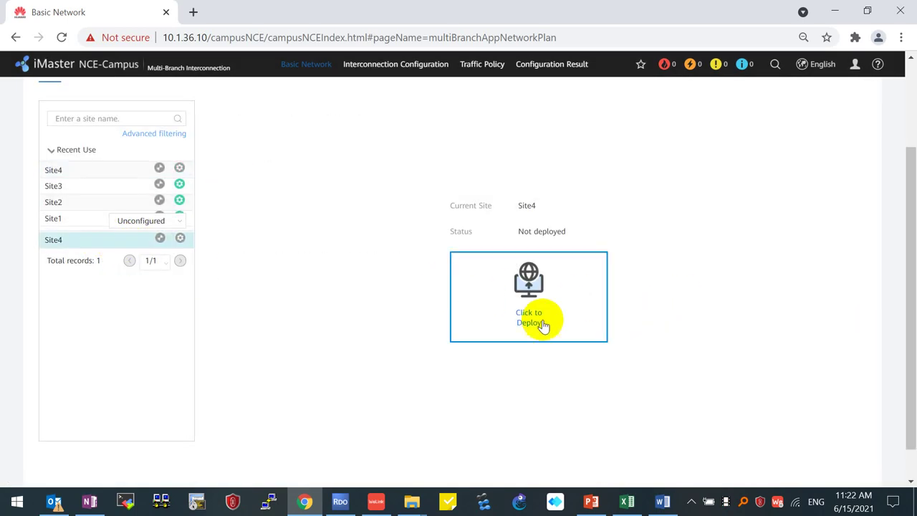
click(534, 321)
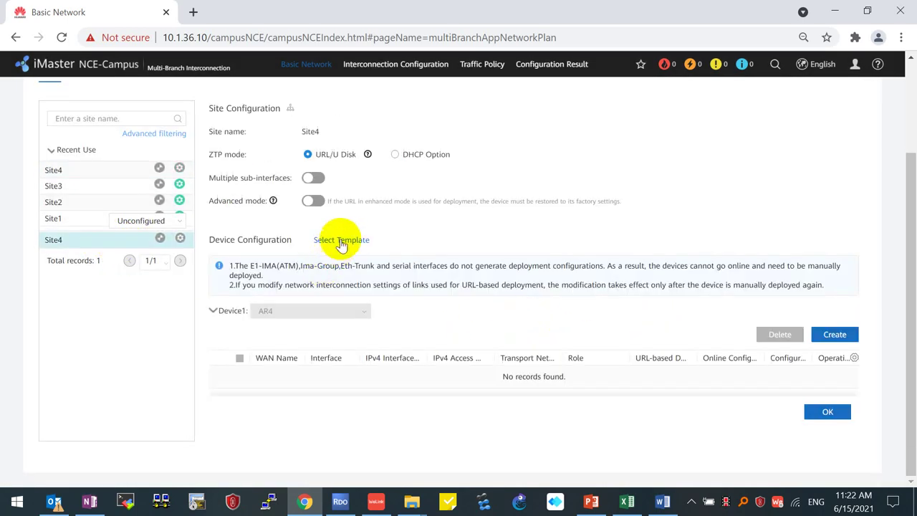
click(341, 240)
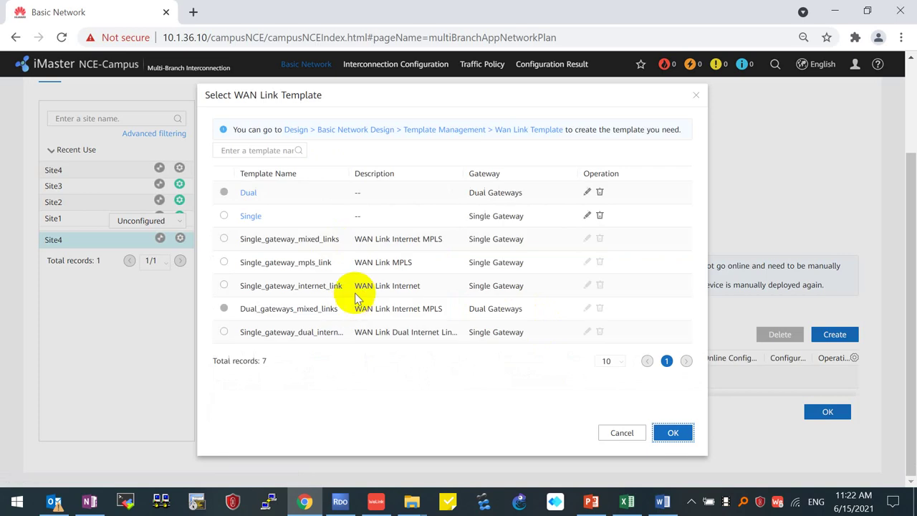
click(223, 215)
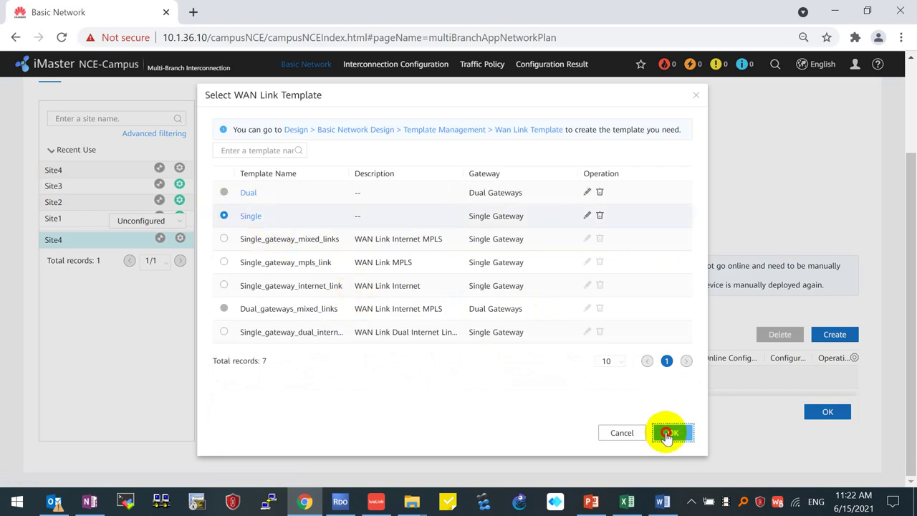
click(666, 433)
Open Site4's Internet WAN link settings and create the L3 physical interface GE 0/0/8 on AR4 for it
click(827, 376)
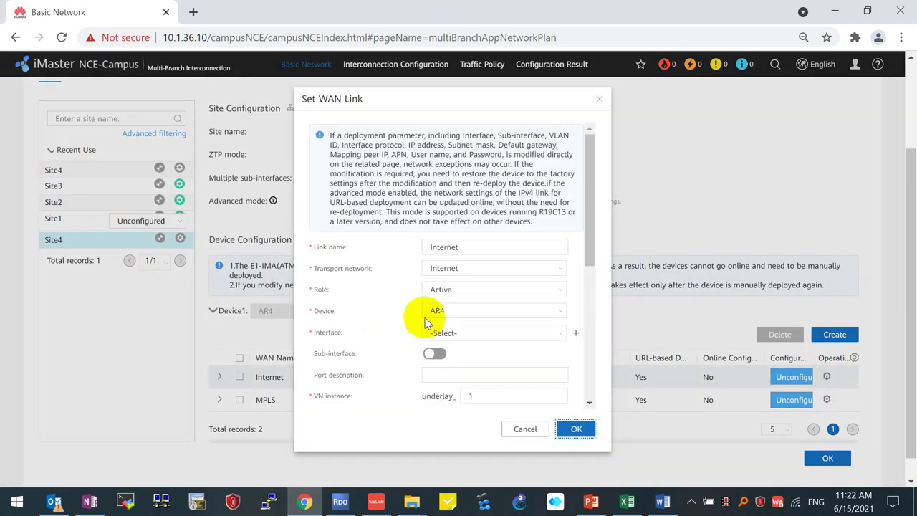
click(575, 332)
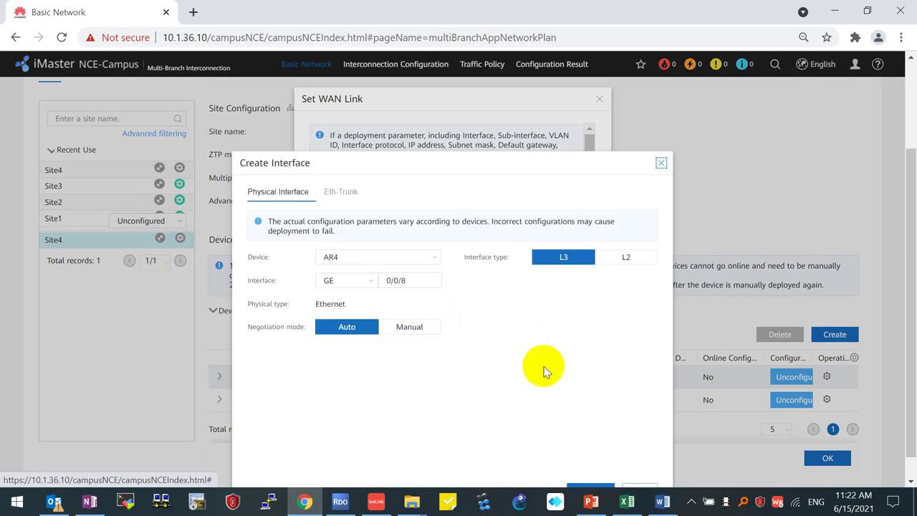
scroll(566, 395, down, 1)
click(637, 462)
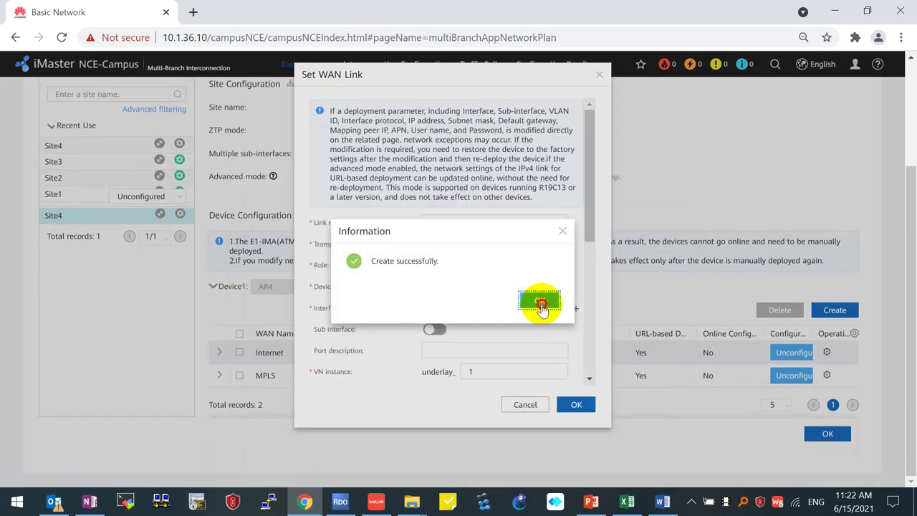
click(541, 304)
Give Site4's Internet link the static IPv4 address 10.1.41.250, subnet mask 24 and IPv4 gateway 10.1.41.254
scroll(514, 342, down, 5)
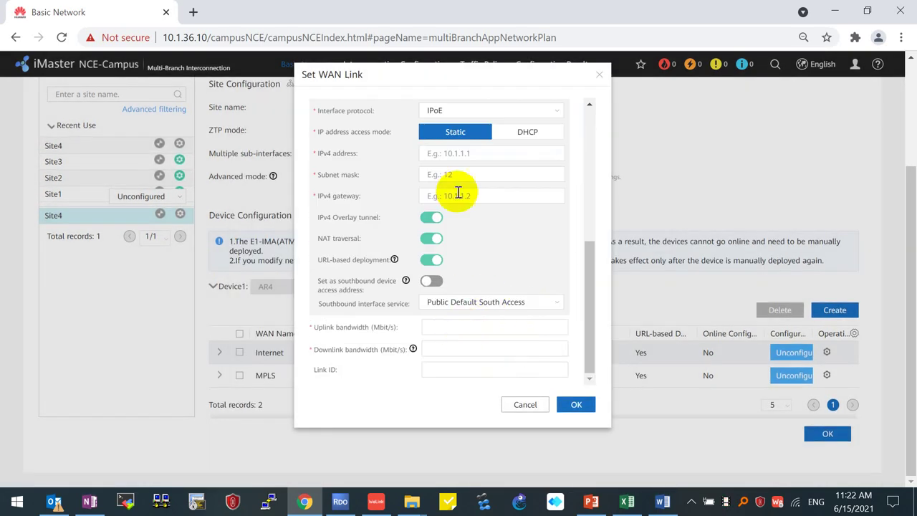
click(439, 154)
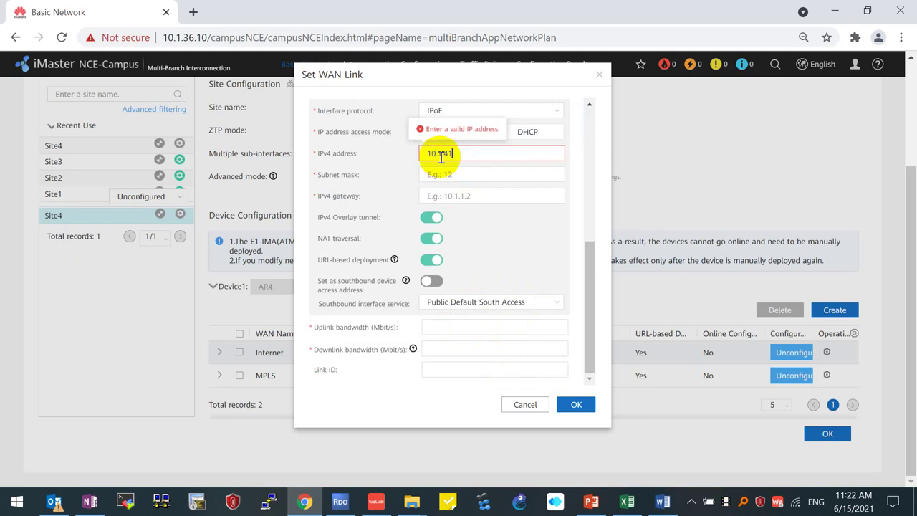
text(10.1.41.250)
key(Tab)
key(Tab)
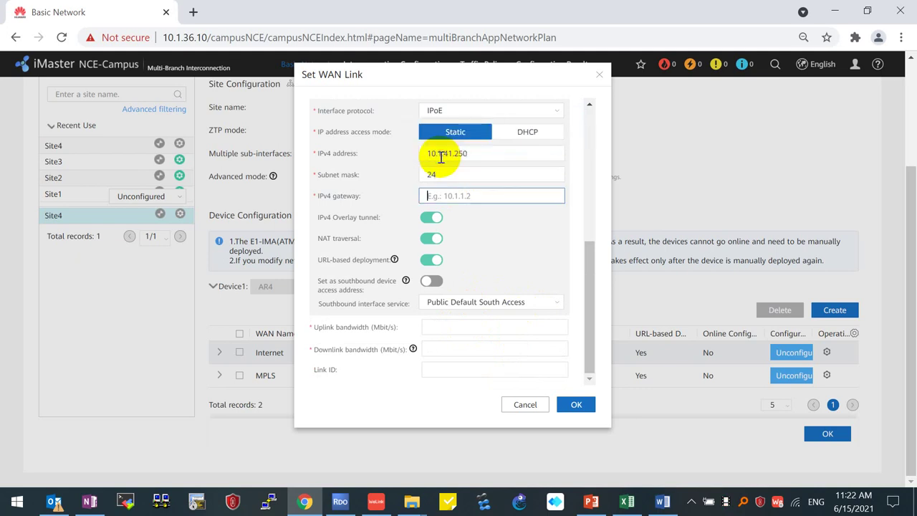
text(10.1.41)
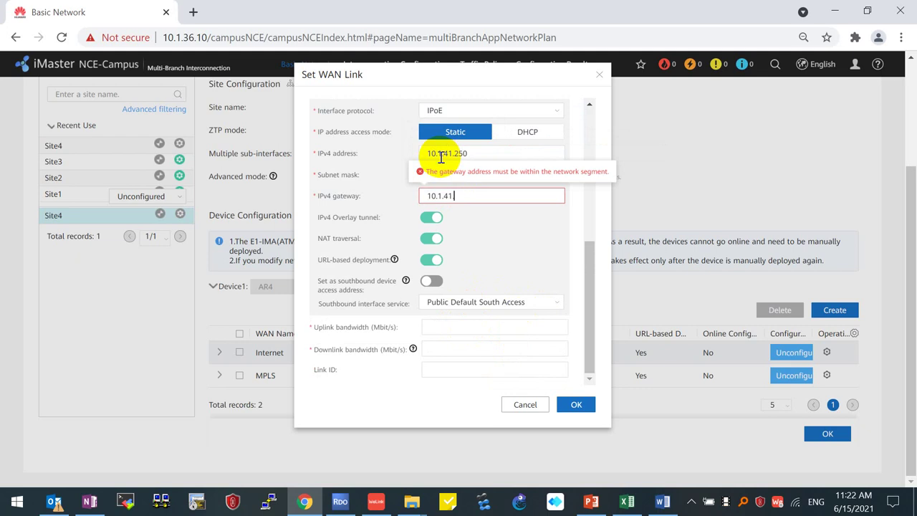
text(.254)
Set the uplink and downlink bandwidth of Site4's Internet link to 10 Mbit/s each and save the link
click(444, 326)
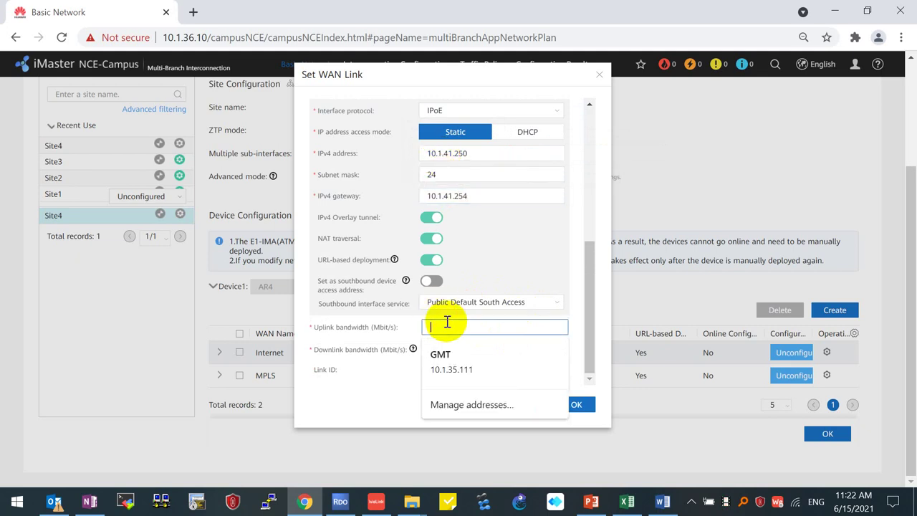
text(10)
key(Tab)
text(10)
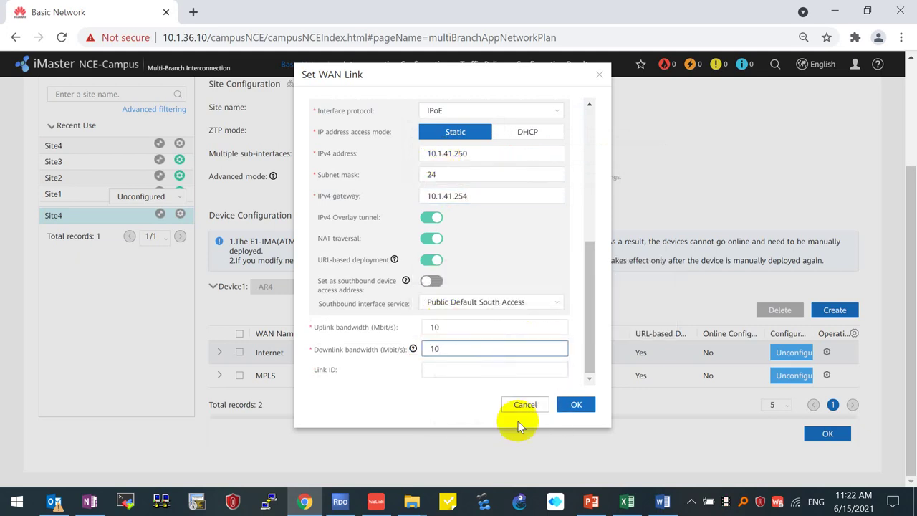
click(584, 408)
Open Site4's MPLS WAN link settings and create the L3 physical interface GE 0/0/9 on AR4 for it
click(827, 375)
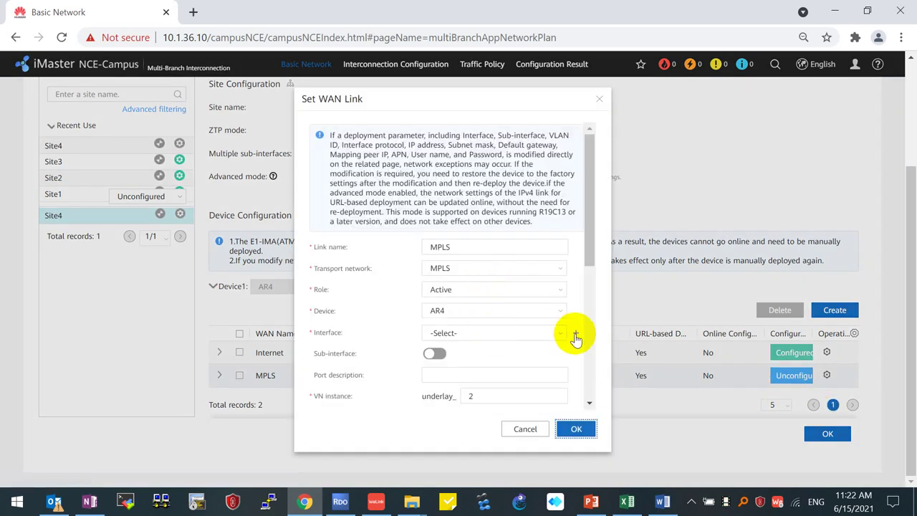
click(578, 334)
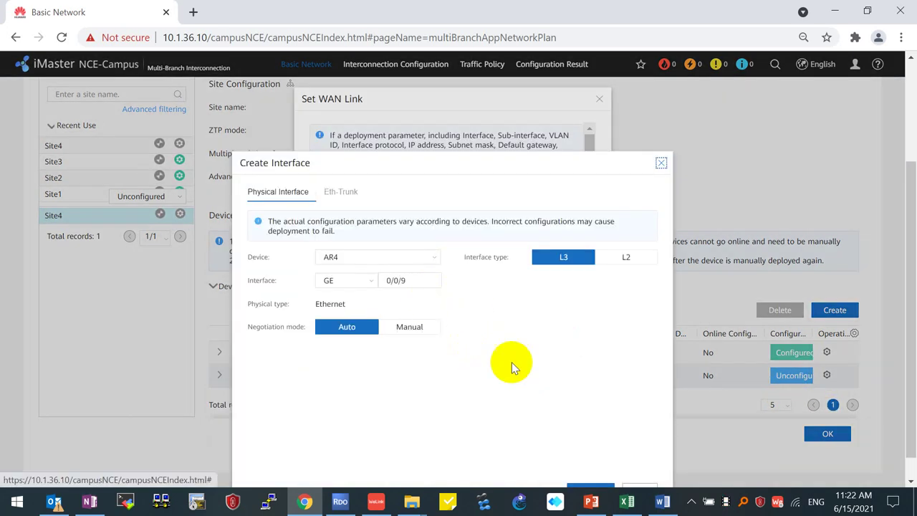
scroll(511, 362, down, 1)
click(640, 462)
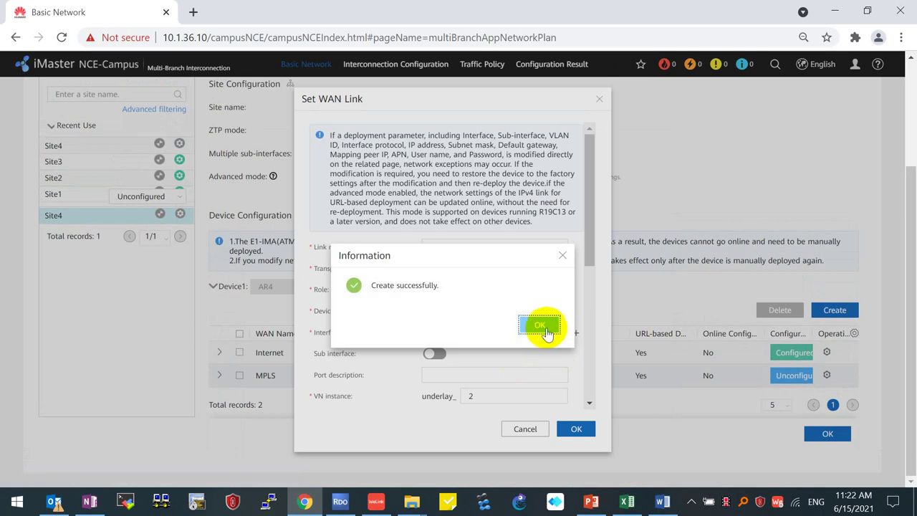
click(539, 327)
Give Site4's MPLS link the static IPv4 address 10.1.42.250, subnet mask 24 and IPv4 gateway 10.1.42.254
scroll(439, 396, down, 3)
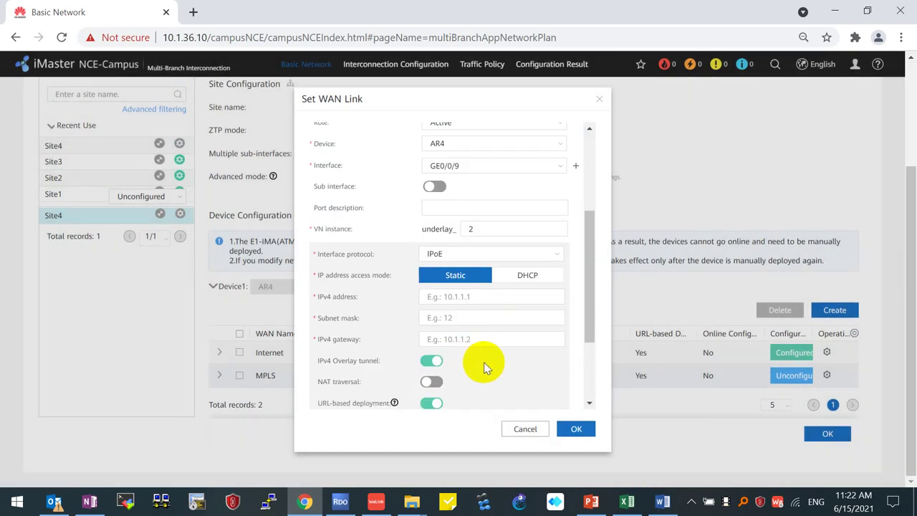
click(459, 300)
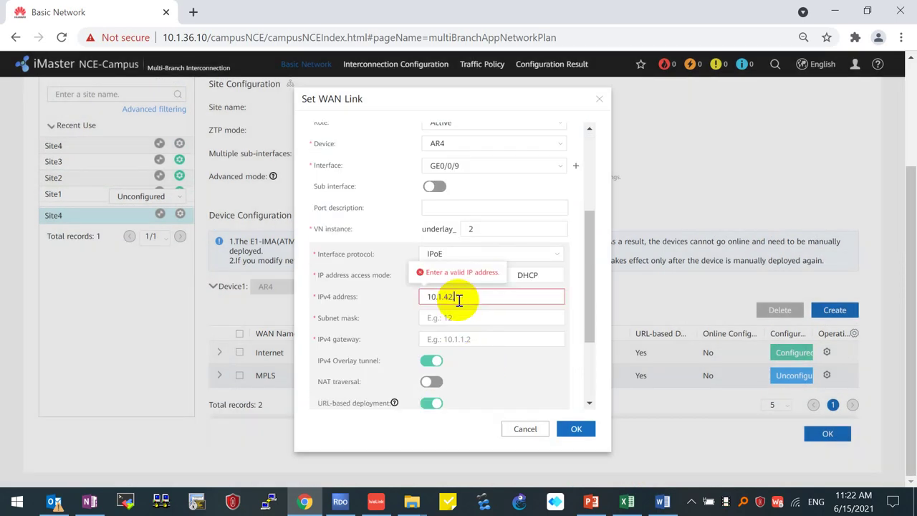
key(Tab)
text(24)
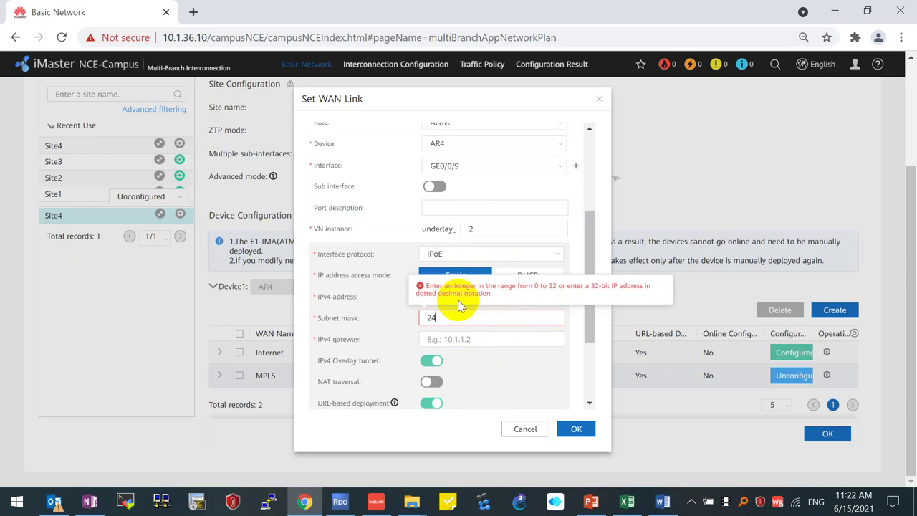
key(Tab)
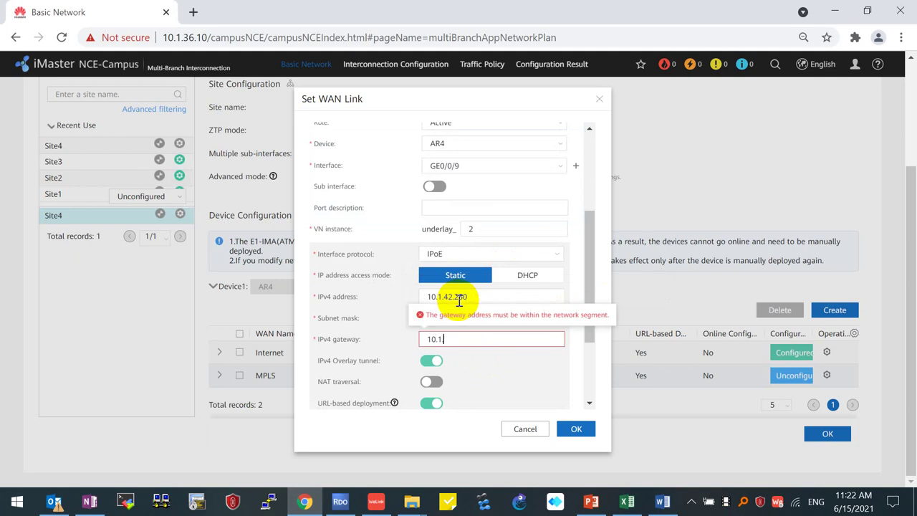
Set the uplink and downlink bandwidth of Site4's MPLS link to 10 Mbit/s each and save the link
scroll(494, 330, down, 2)
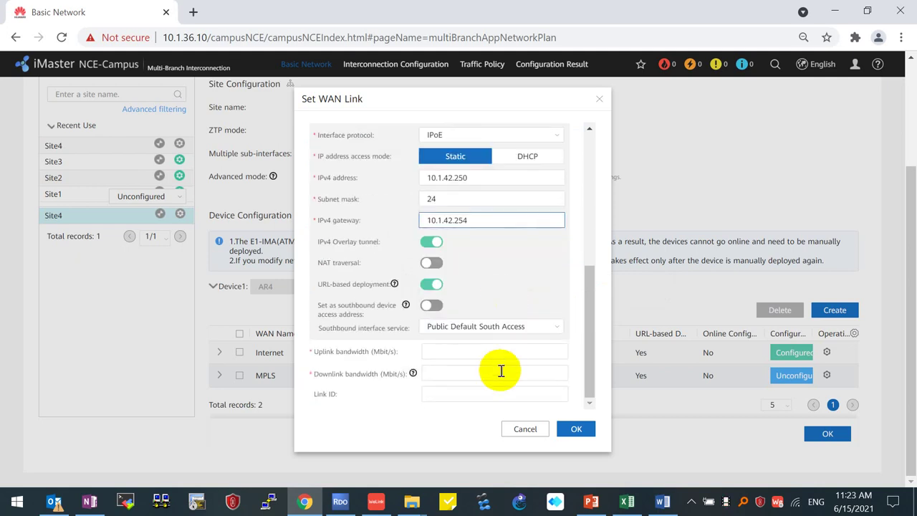
click(456, 352)
text(10)
key(Tab)
text(10)
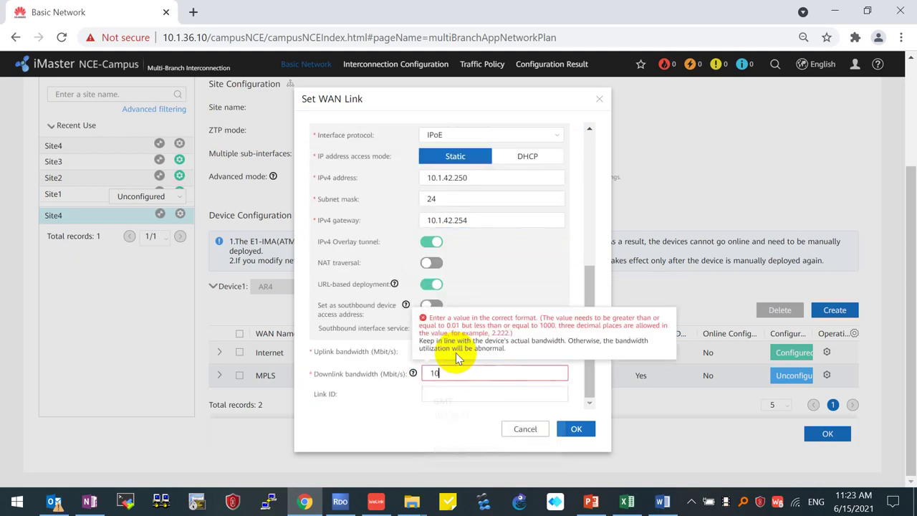
click(574, 429)
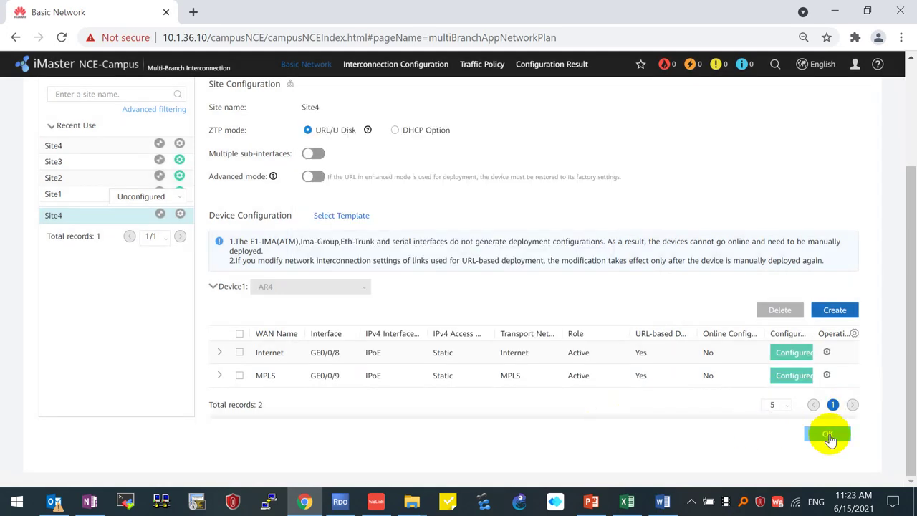
Commit Site4's deployment configuration and close the completion notice
click(828, 434)
click(543, 302)
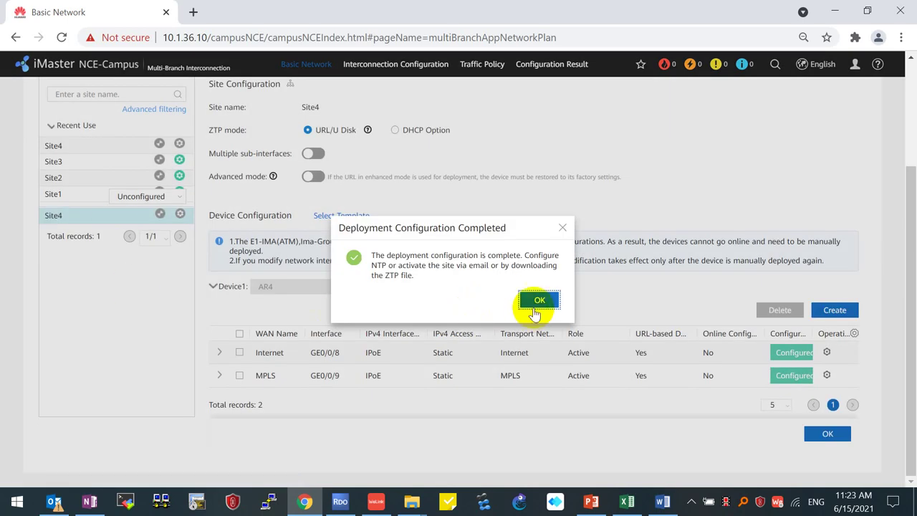
click(536, 301)
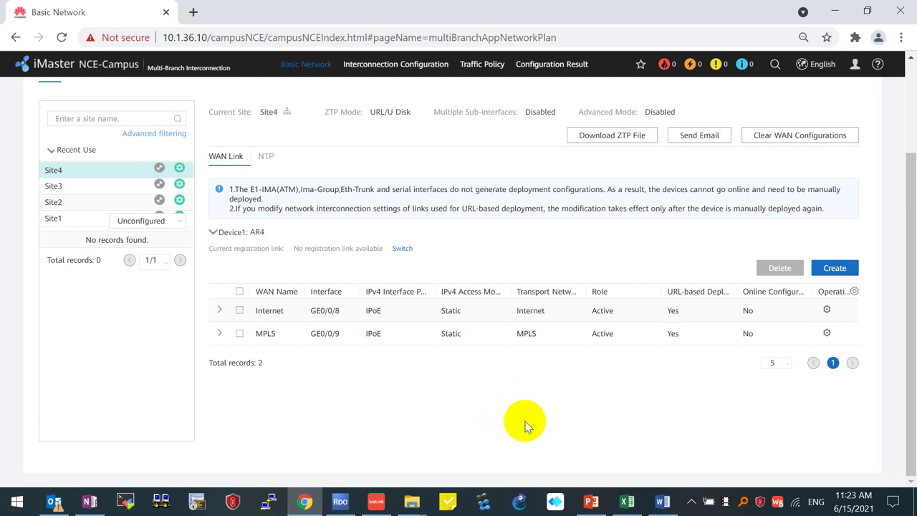
Download the ZTP file for all four sites, Site1 to Site4, accepting the CSV injection risk
scroll(524, 416, up, 2)
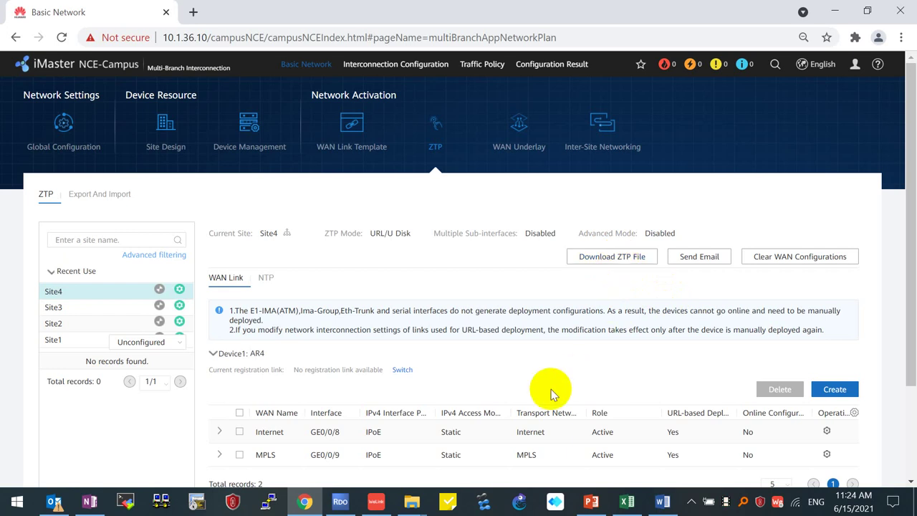
click(614, 260)
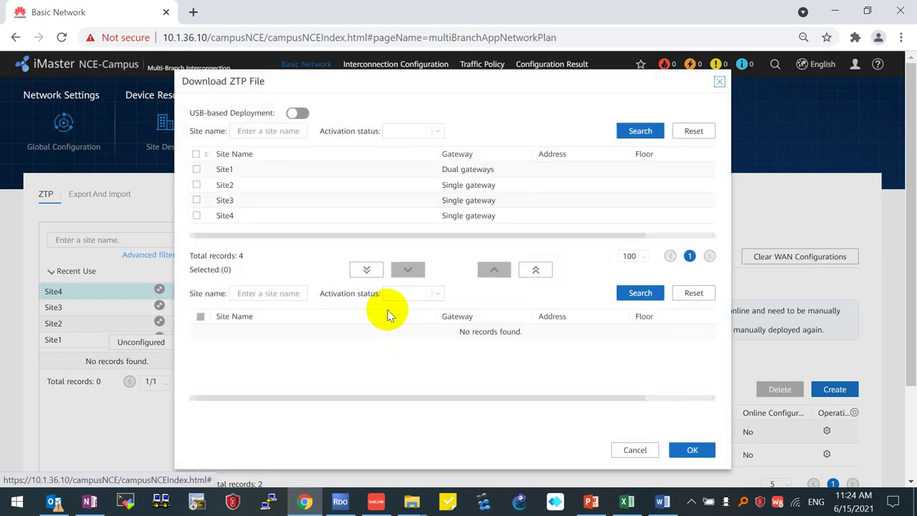
click(366, 276)
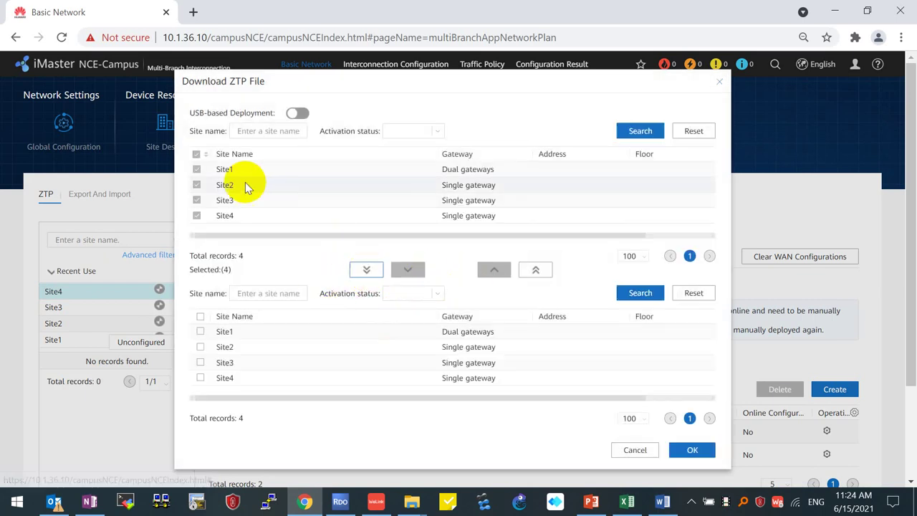
click(692, 452)
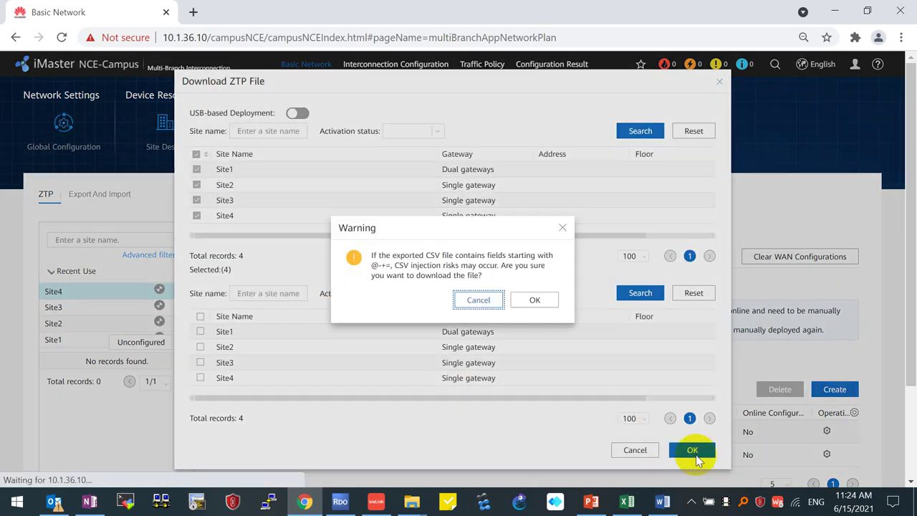
click(531, 301)
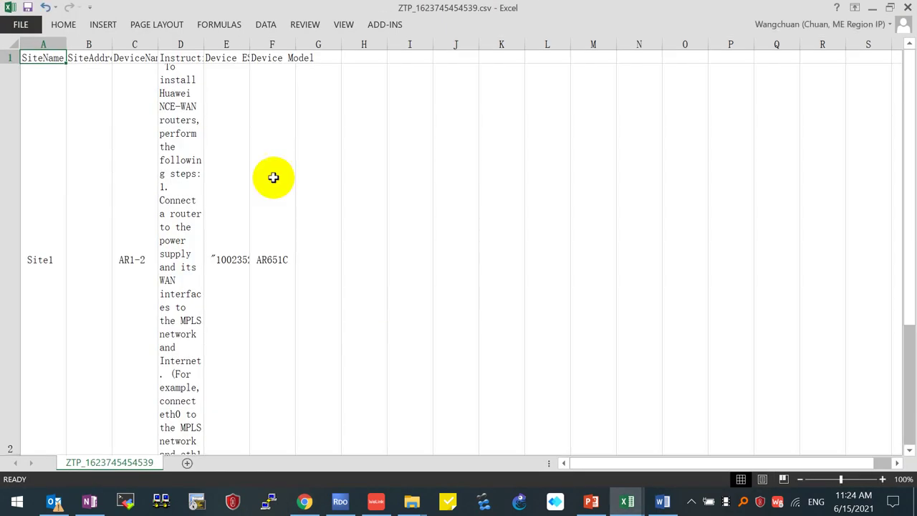
In the downloaded ZTP CSV file in Excel, widen the Instructions column and shrink all rows to one uniform height
drag(205, 44, 775, 75)
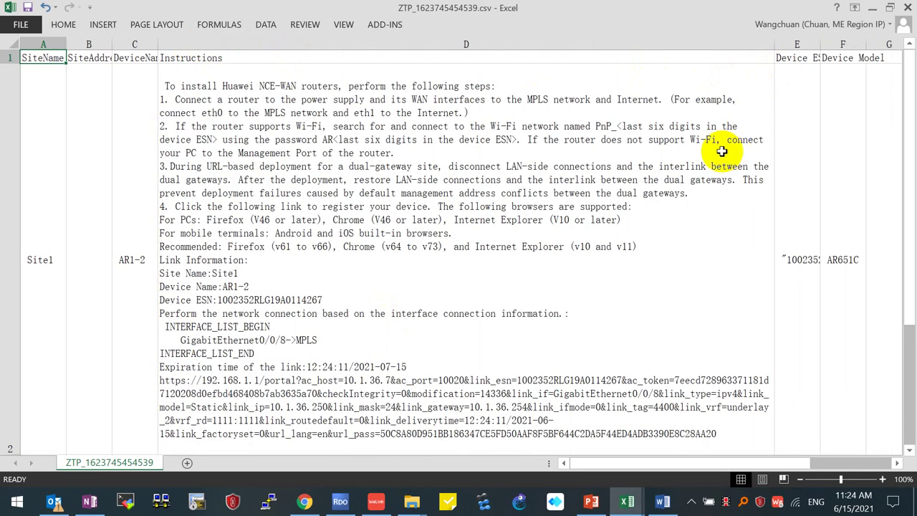
click(38, 203)
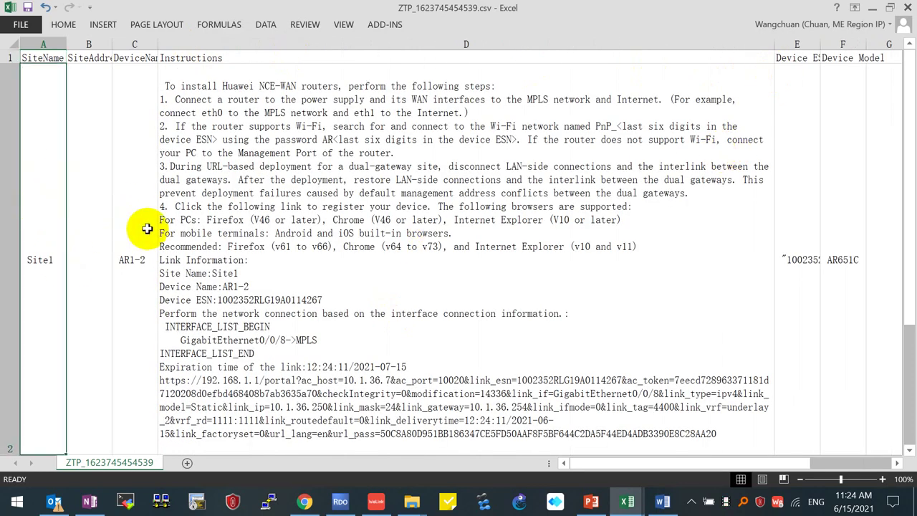
drag(139, 230, 3, 72)
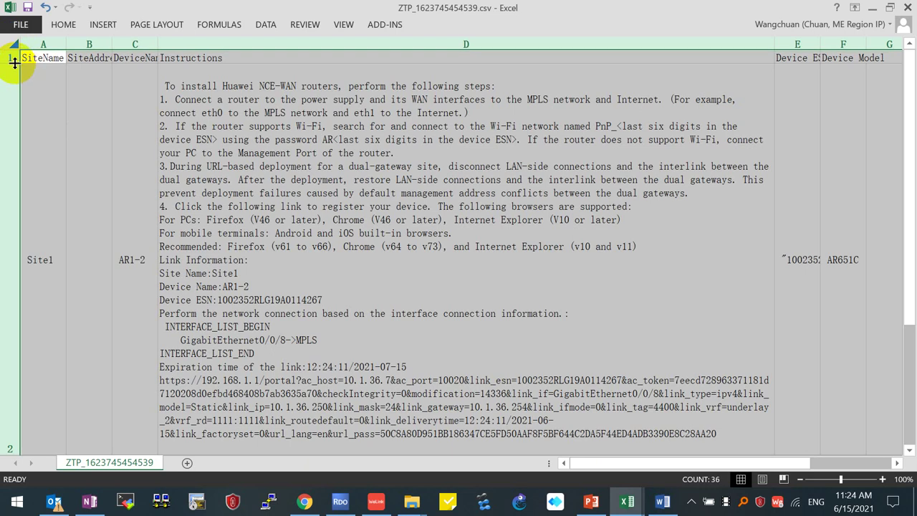
drag(11, 64, 16, 84)
click(260, 327)
Review the site names and device names listed in the ZTP file by selecting each set of entries
drag(64, 104, 45, 247)
click(211, 324)
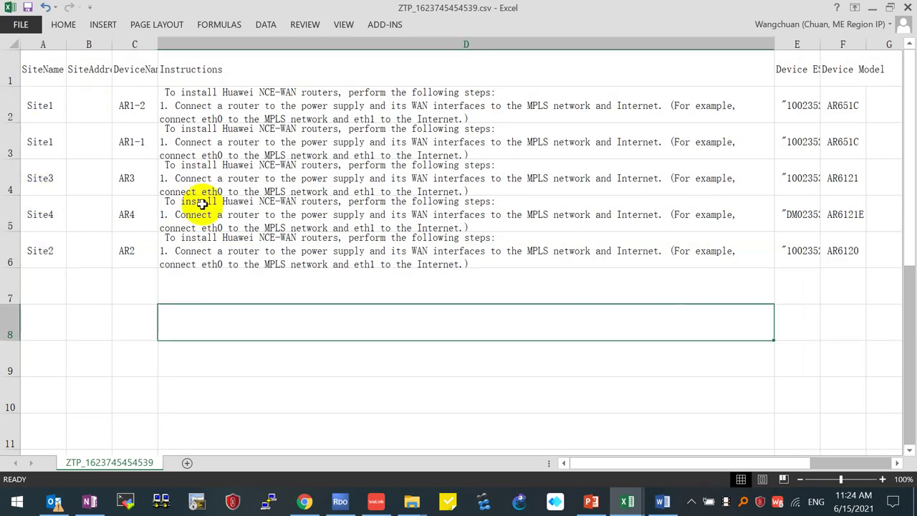
drag(128, 105, 142, 254)
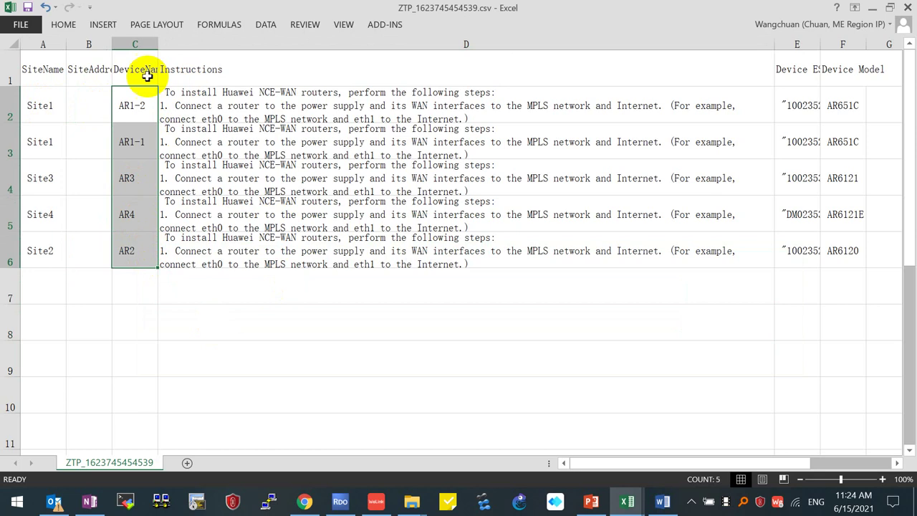
Open the full instructions of device AR1-2 and examine the registration link, its router portal address and its ac_host address
click(293, 106)
double_click(293, 106)
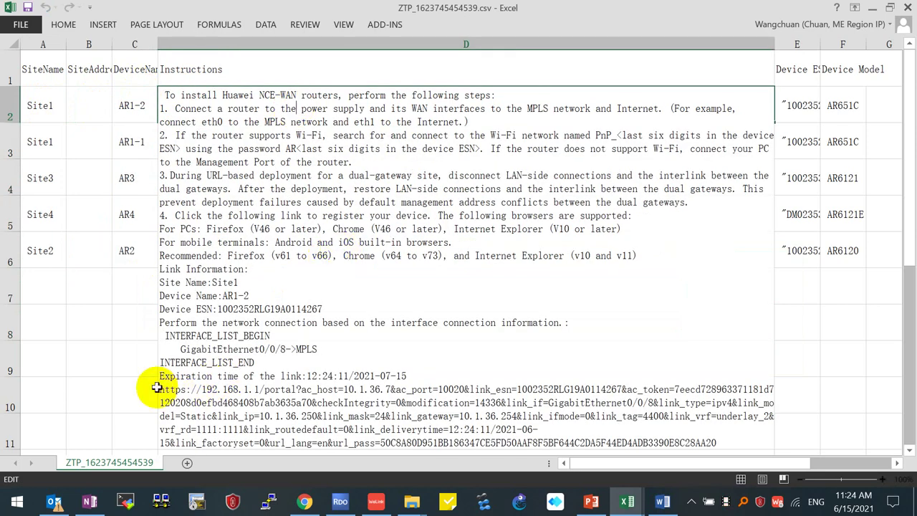
drag(160, 389, 738, 444)
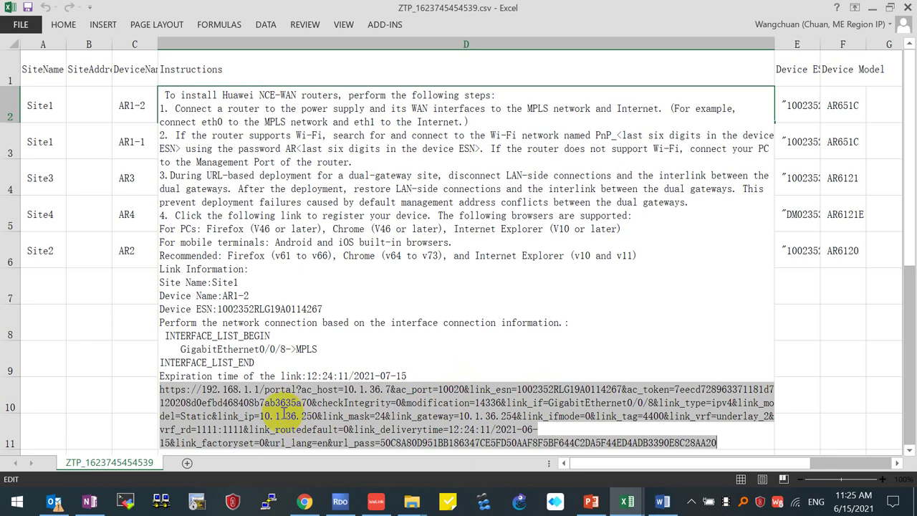
click(262, 391)
drag(261, 389, 202, 390)
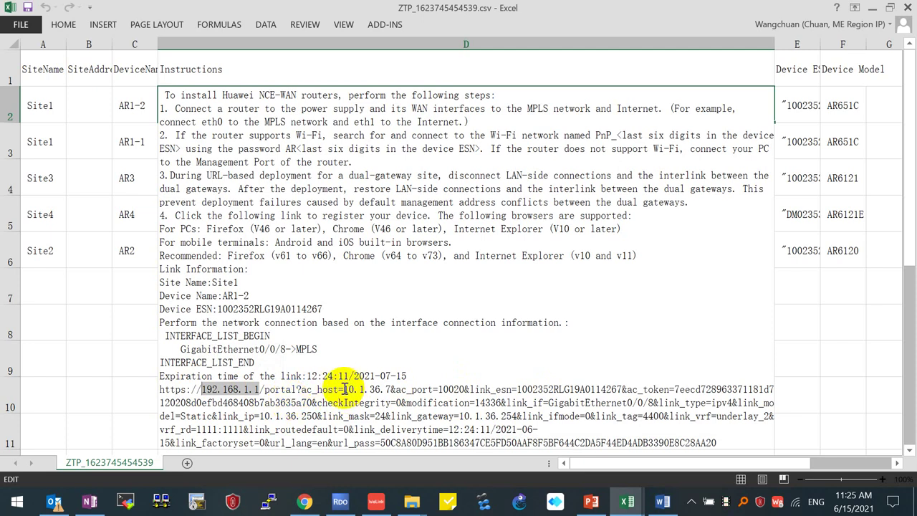
drag(344, 389, 394, 387)
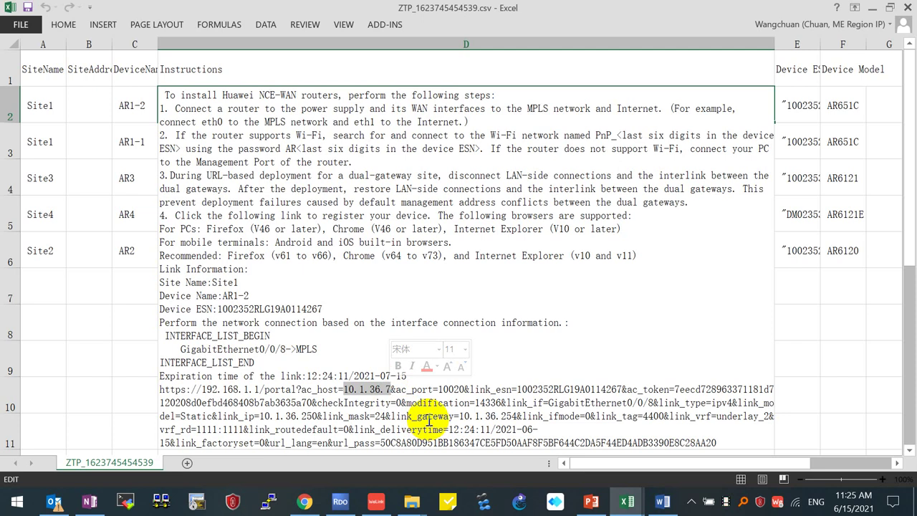
click(389, 388)
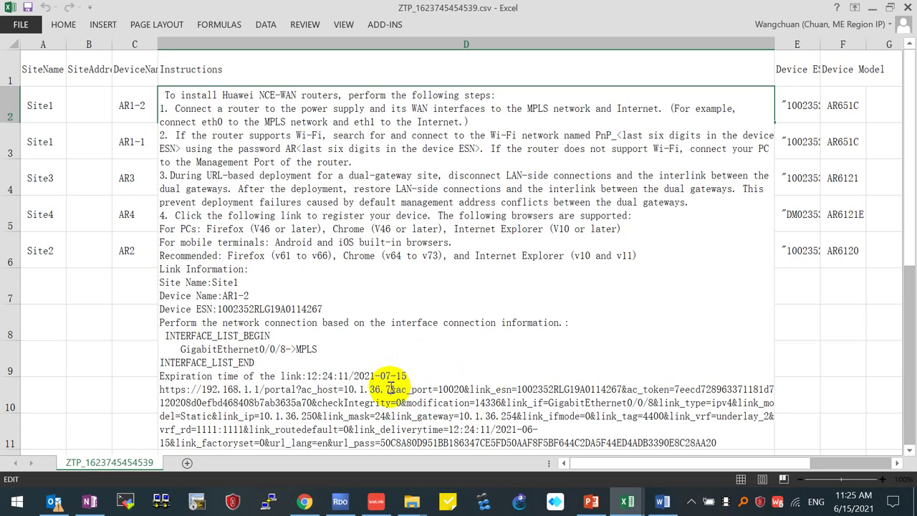
drag(389, 388, 344, 387)
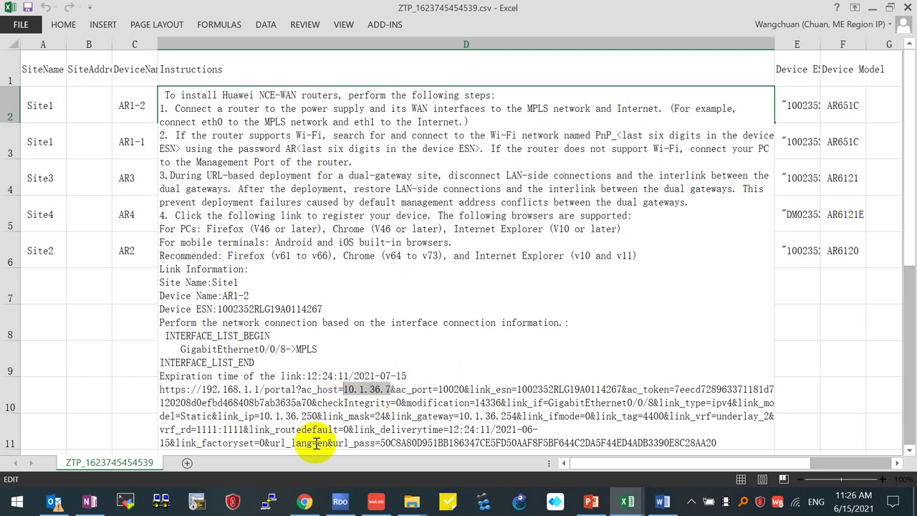
Switch to iMaster NCE-Campus in Chrome to check the controller's web address for comparison with the link's ac_host, and return to the Excel file
click(303, 496)
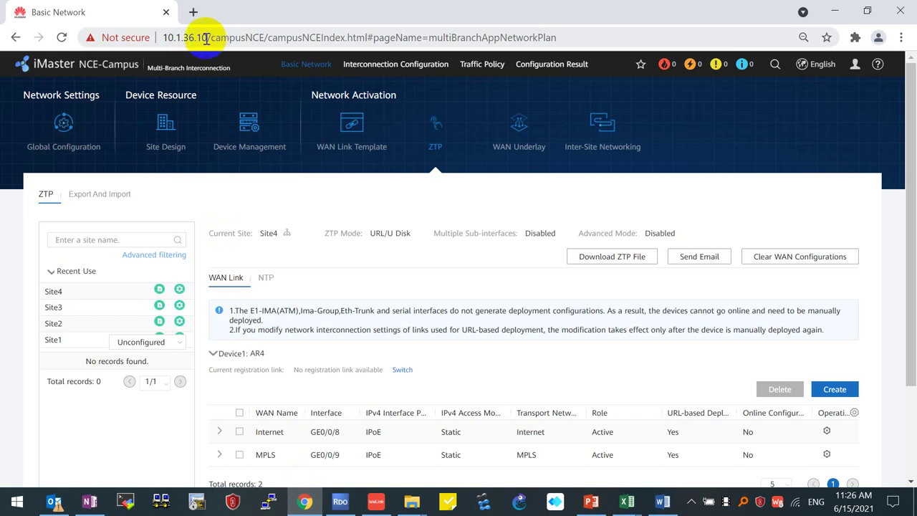
drag(206, 35, 62, 34)
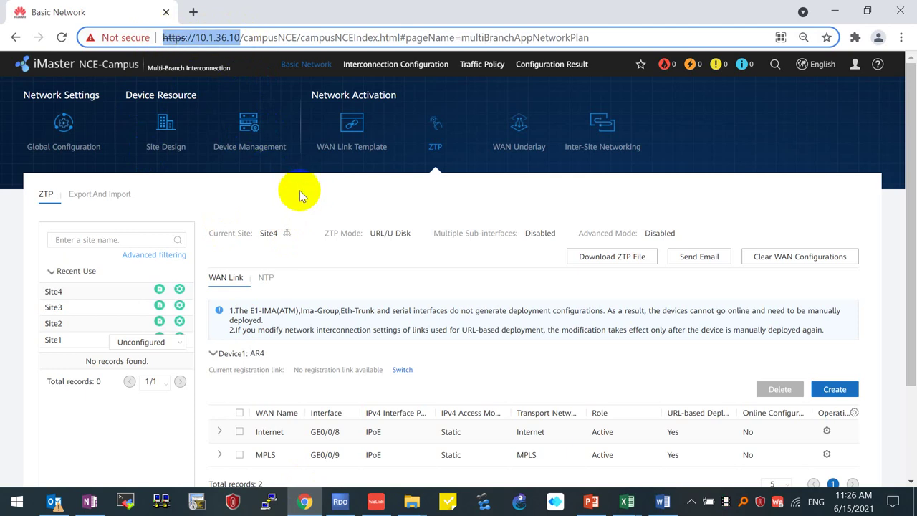
click(242, 37)
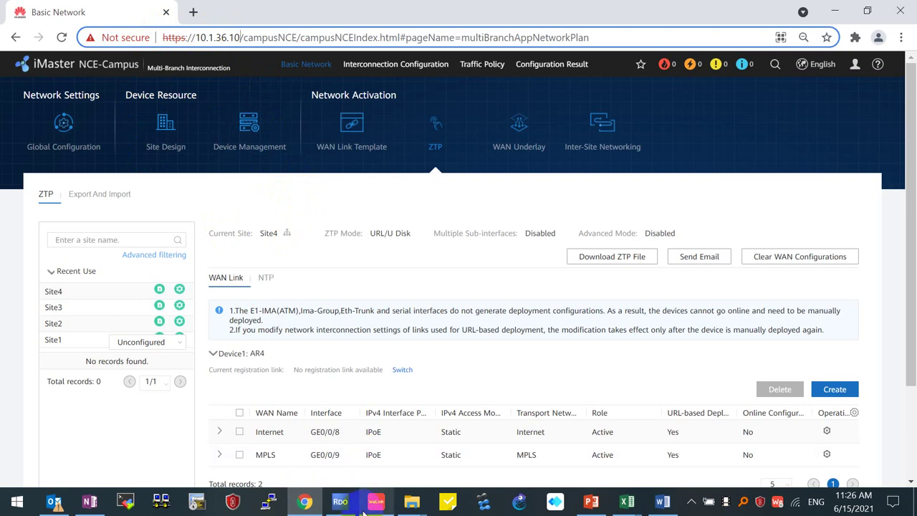
click(640, 506)
click(721, 451)
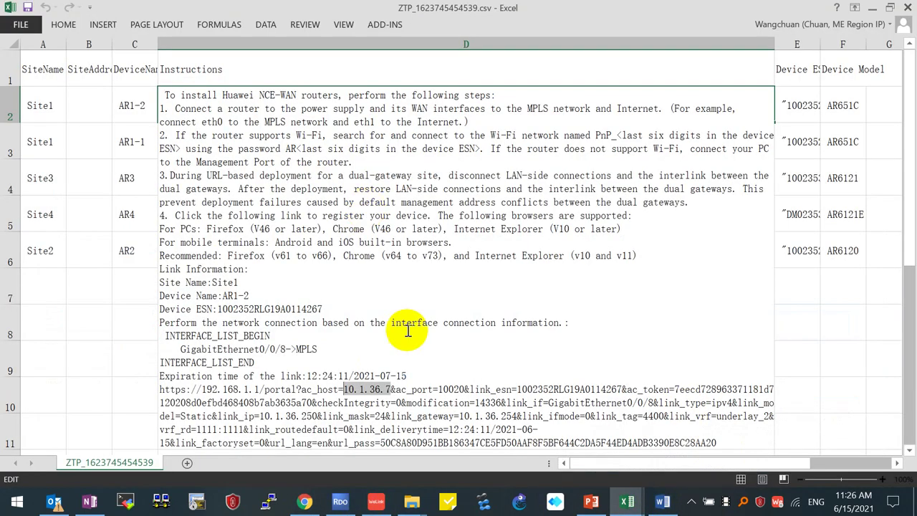
Examine the ac_host, ac_port and link_ip parameters in AR1-2's registration link
drag(344, 390, 395, 389)
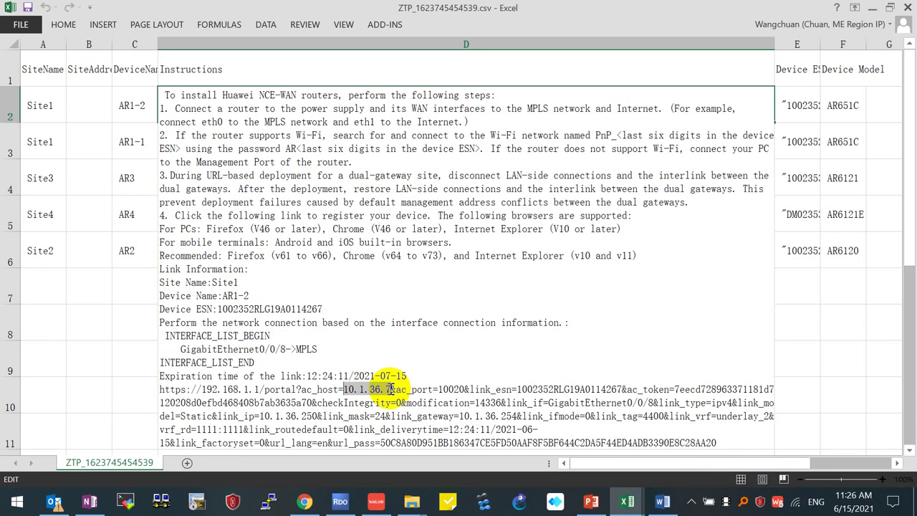
click(394, 389)
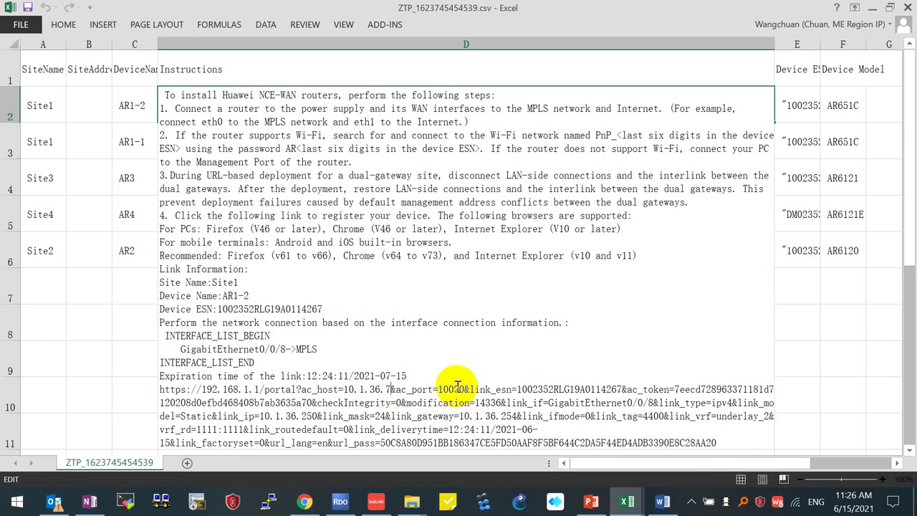
double_click(448, 389)
click(452, 389)
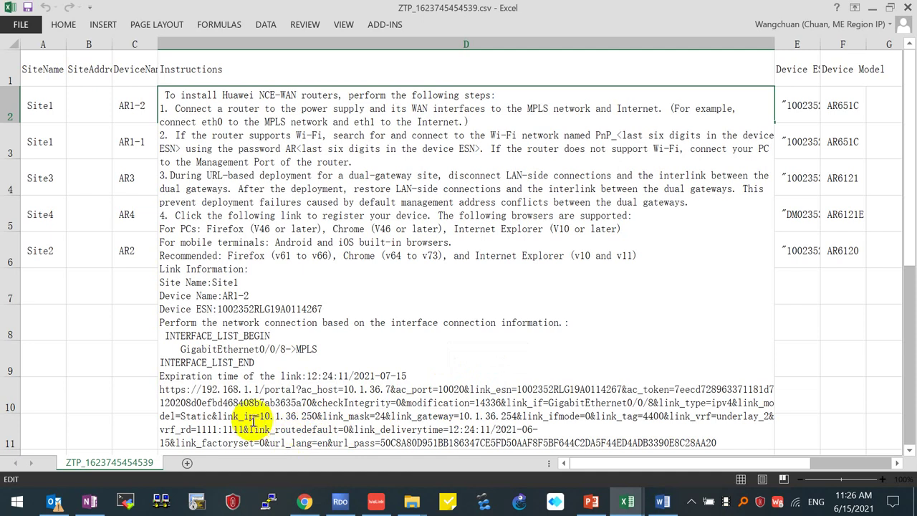
drag(260, 415, 319, 416)
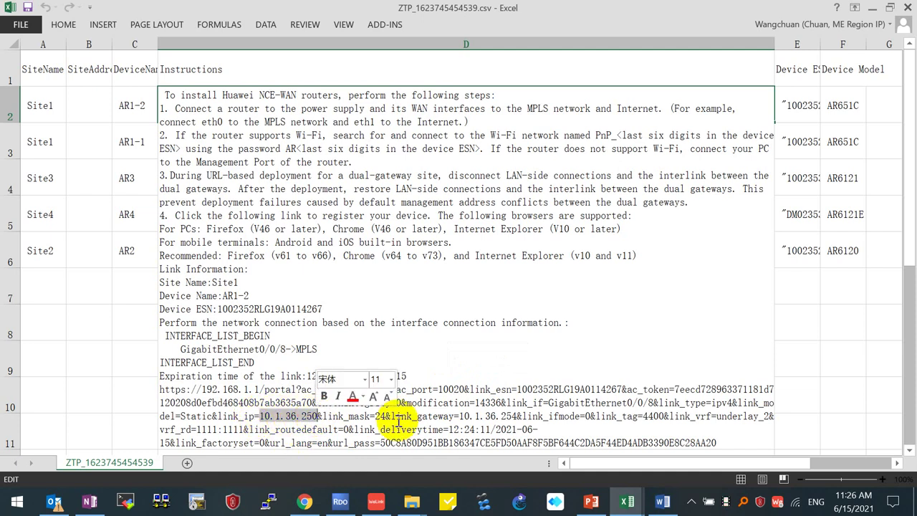
Examine the gateway, mask, static link settings and ac_host address inside AR1-2's deployment URL, then leave the cell
drag(460, 416, 517, 416)
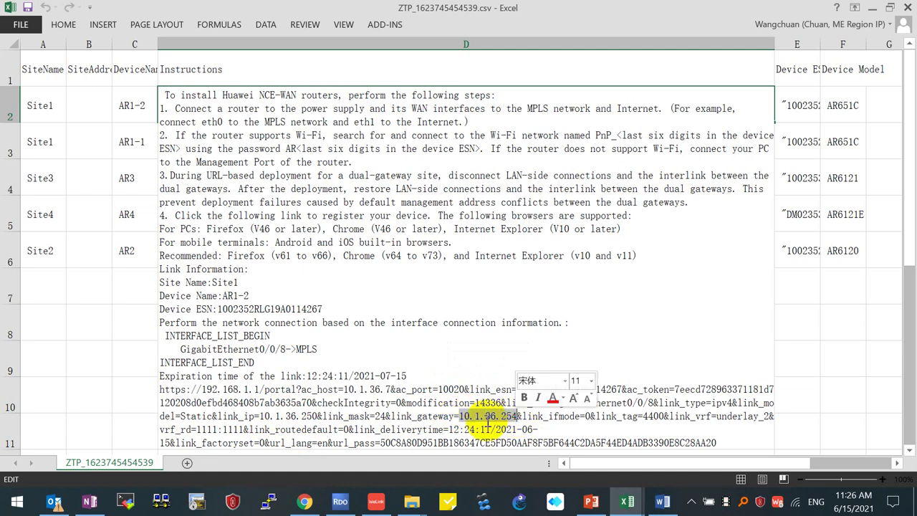
click(379, 415)
click(491, 373)
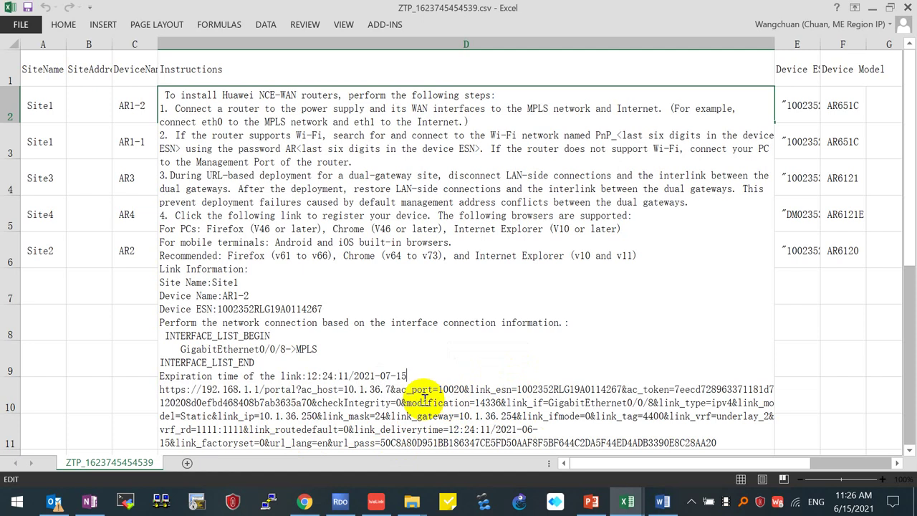
drag(521, 417, 145, 392)
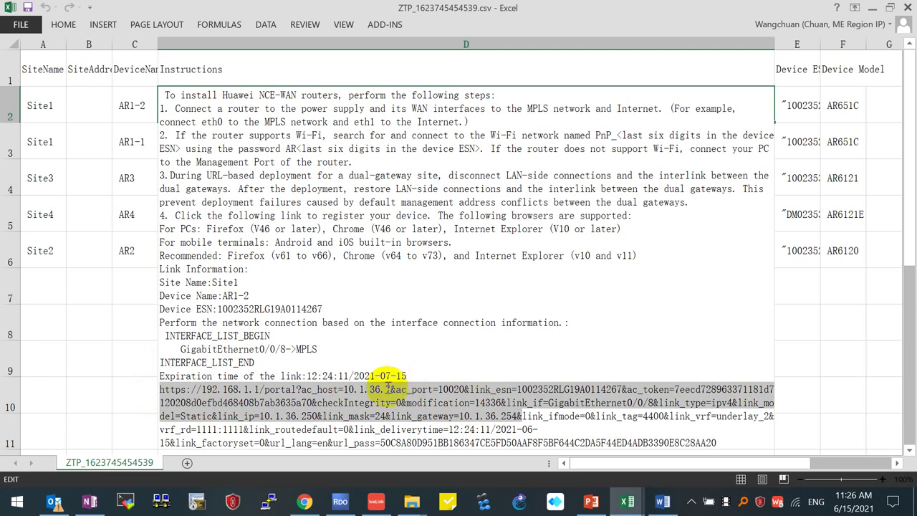
drag(392, 390, 344, 388)
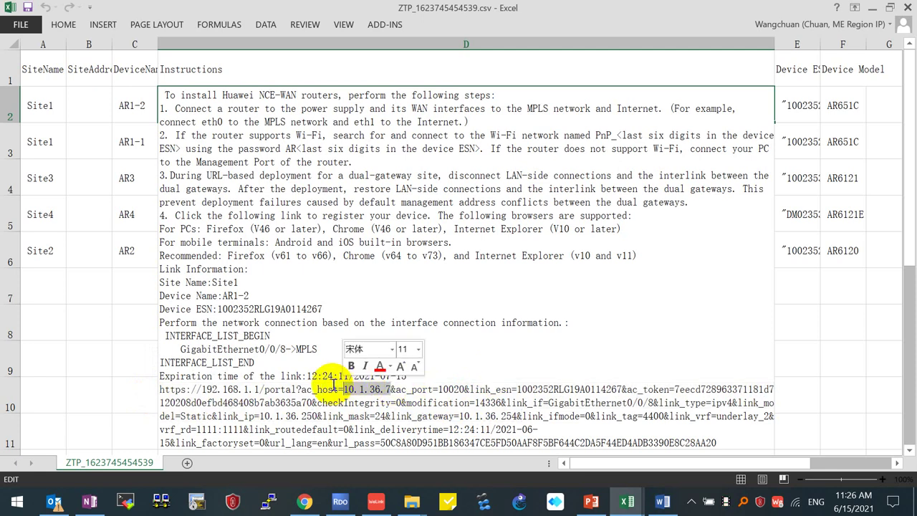
click(828, 349)
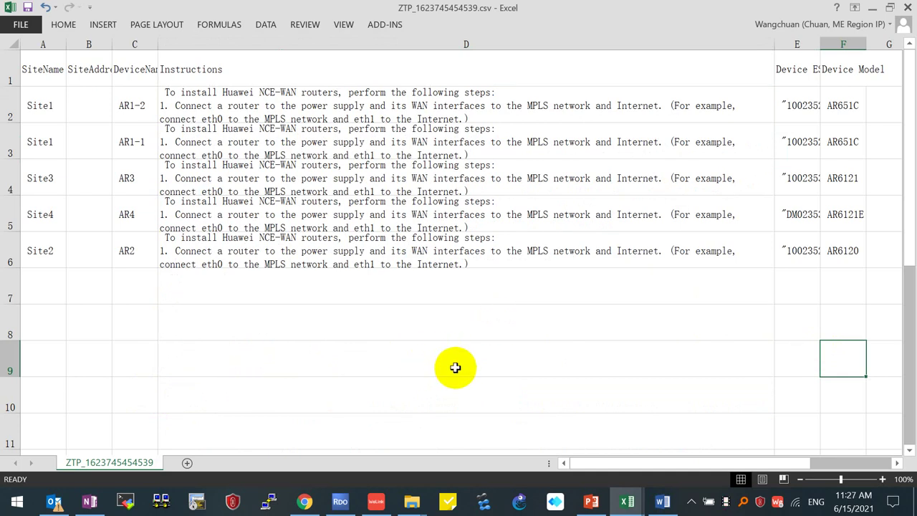
Review the Instructions cells holding the deployment links for all listed routers from AR1-2 to AR2
click(248, 96)
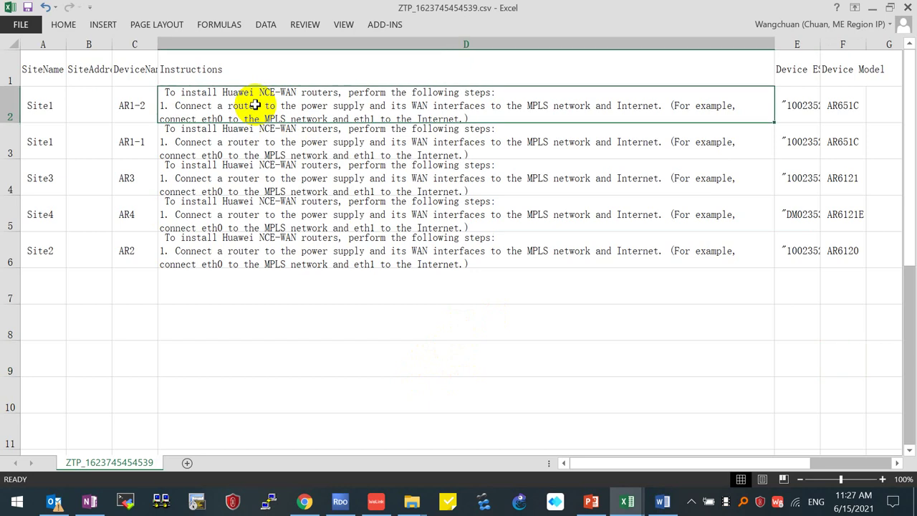
double_click(197, 99)
click(107, 327)
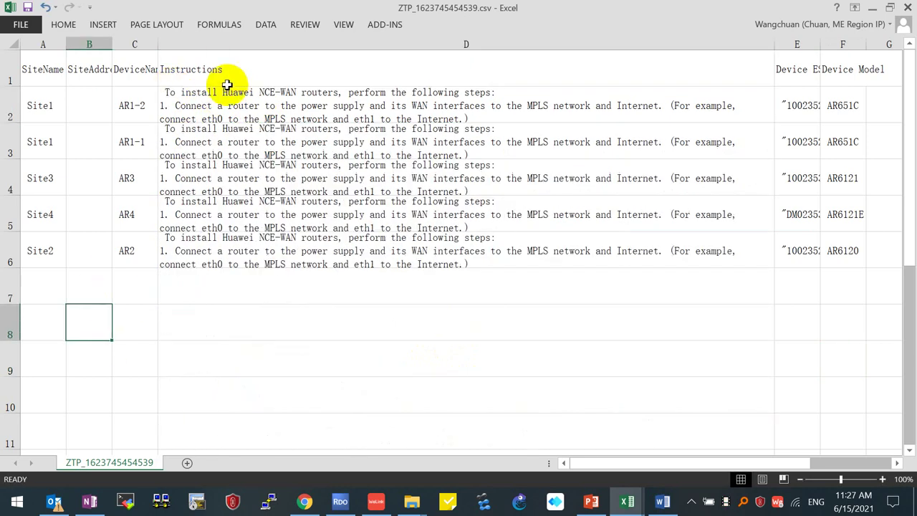
click(216, 93)
mouse_move(216, 93)
mouse_down()
mouse_move(508, 266)
mouse_move(537, 248)
mouse_up()
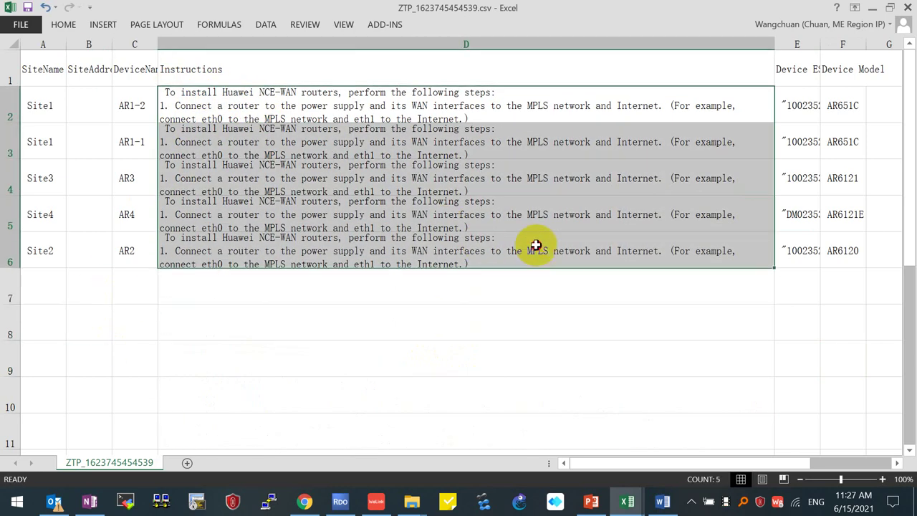
click(390, 105)
double_click(391, 106)
click(119, 313)
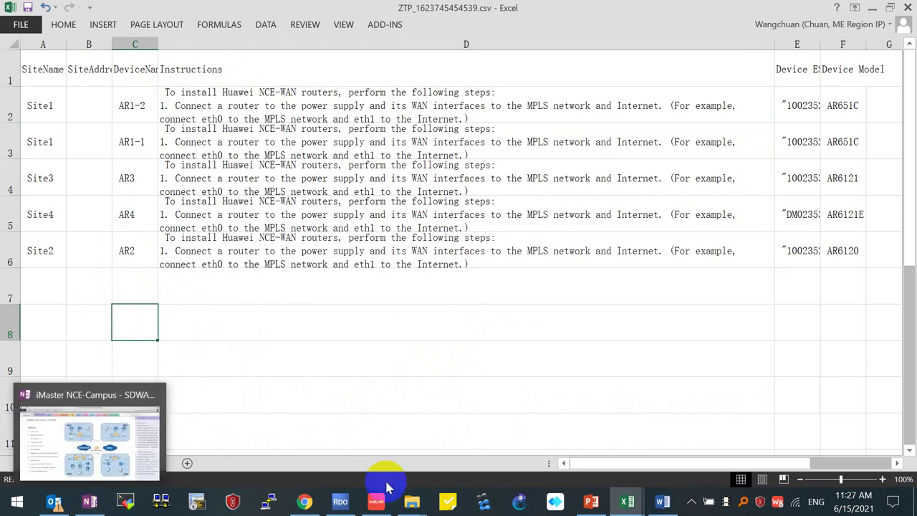
Switch to the PowerPoint WAN - Underlay slide and examine the ZTP PCs attached to AR1-1, AR1-2 and AR2
click(589, 503)
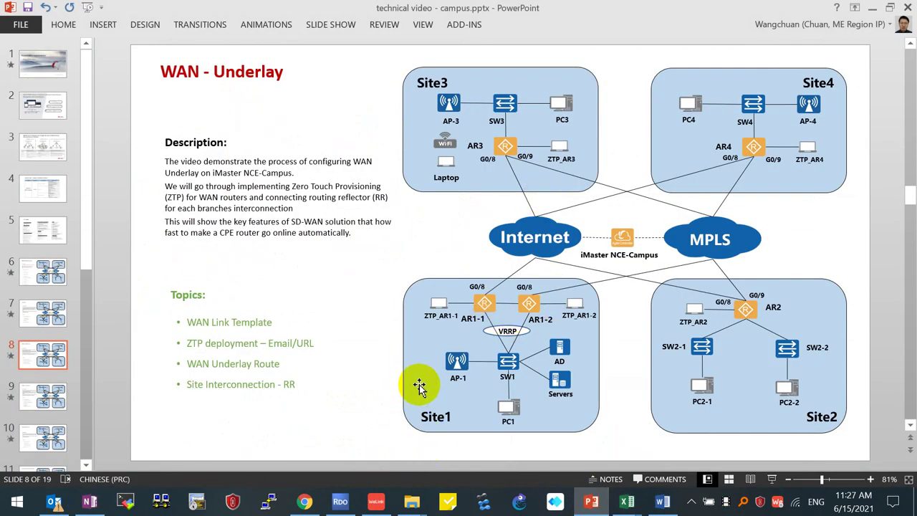
click(441, 315)
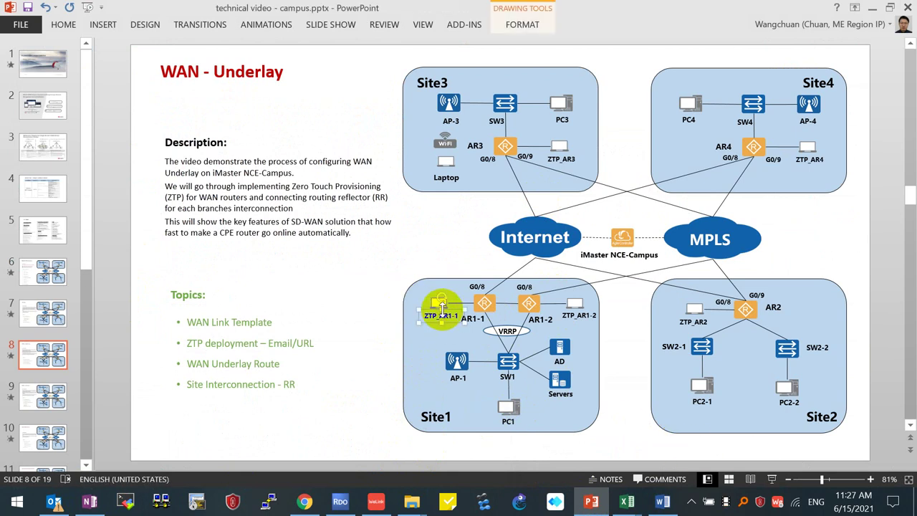
click(579, 312)
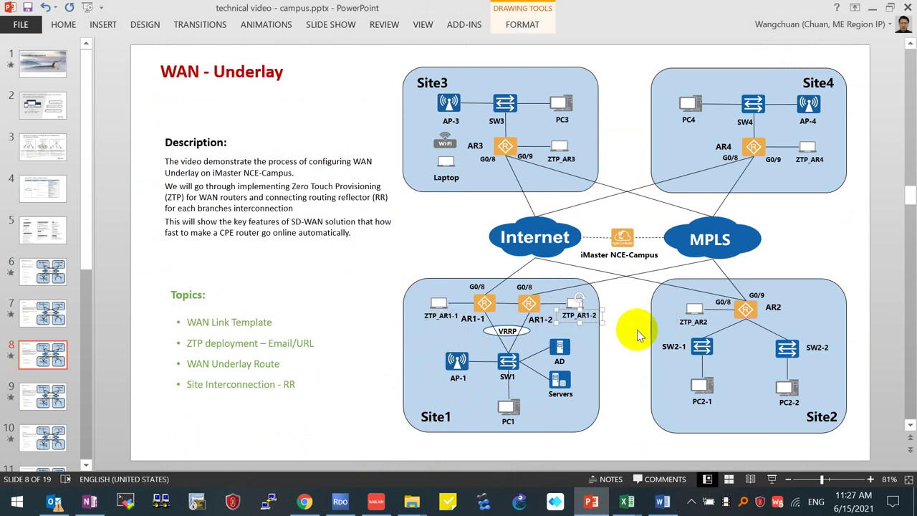
click(694, 320)
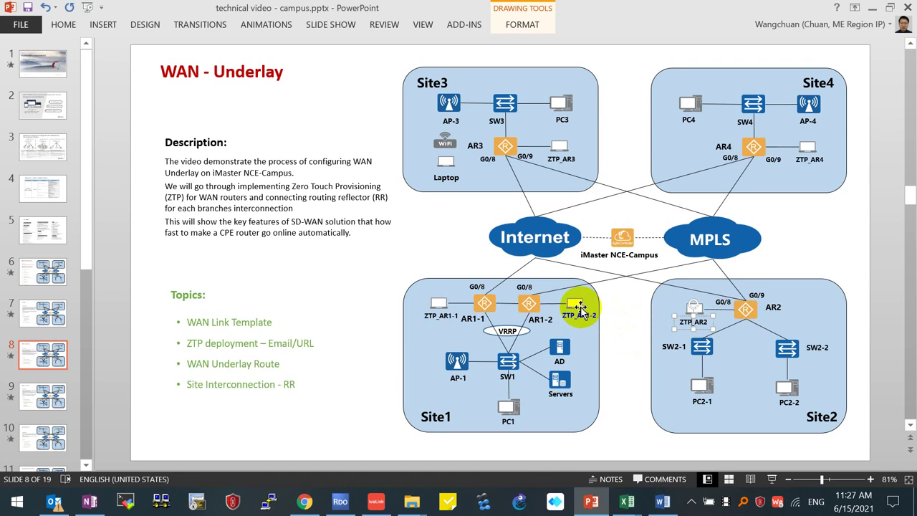
click(440, 306)
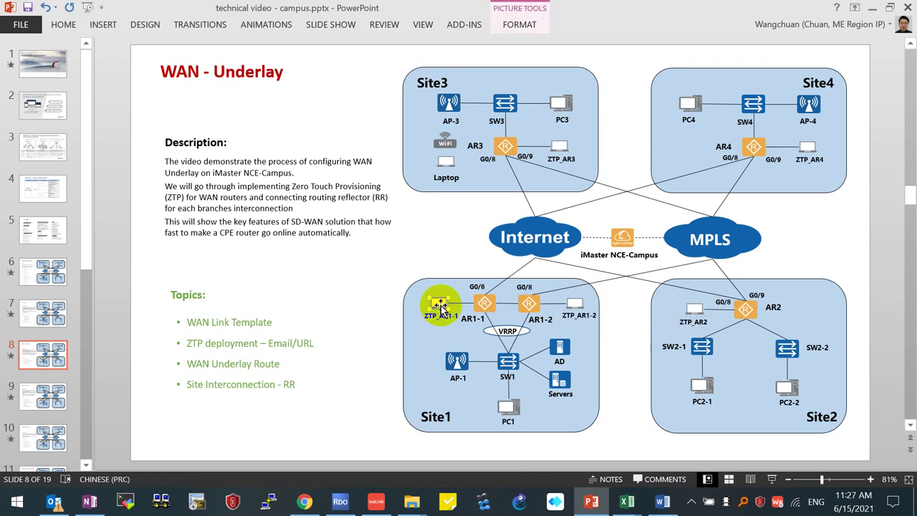
click(484, 303)
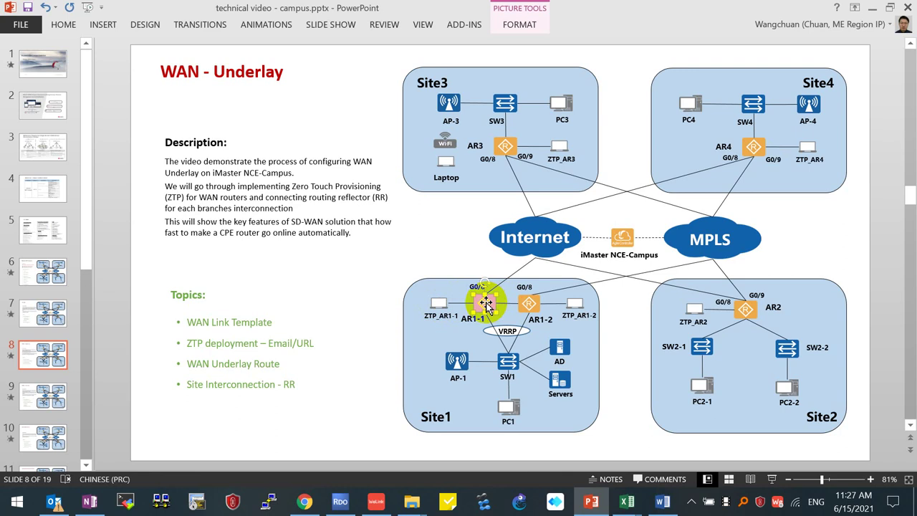
click(355, 349)
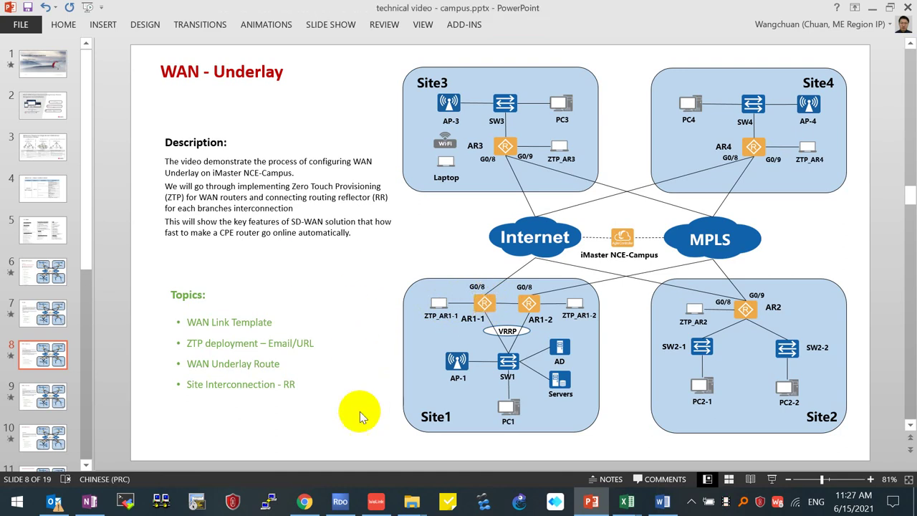
Switch to Remote Desktop Organizer and ping 192.168.1.1 from the ZTP_AR1-1 session's Command Prompt
click(351, 500)
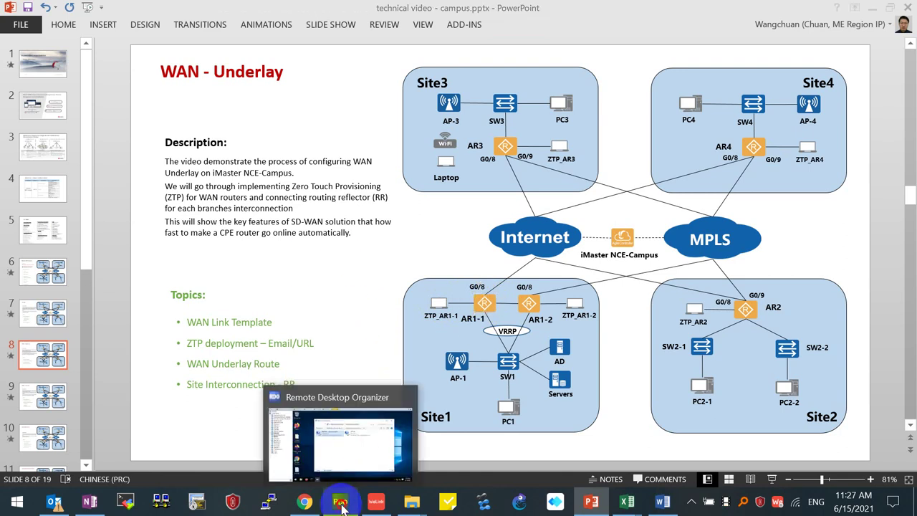
click(341, 503)
click(185, 27)
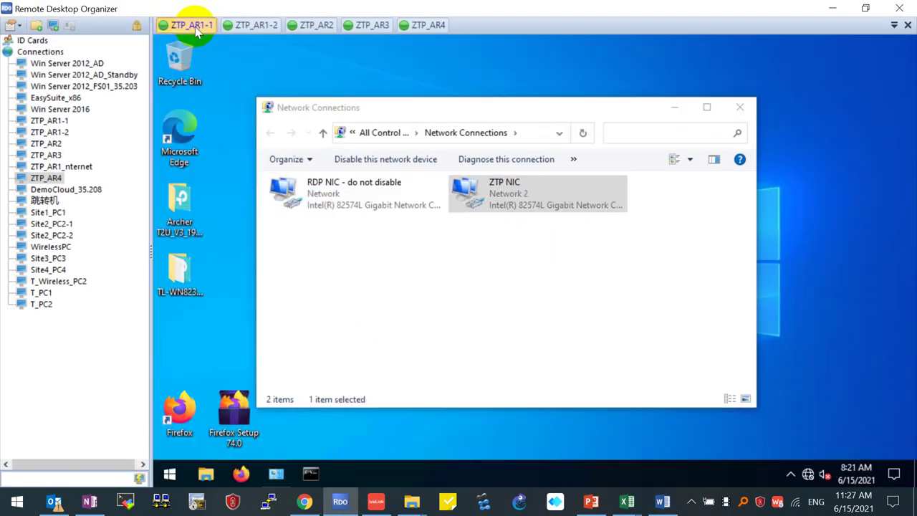
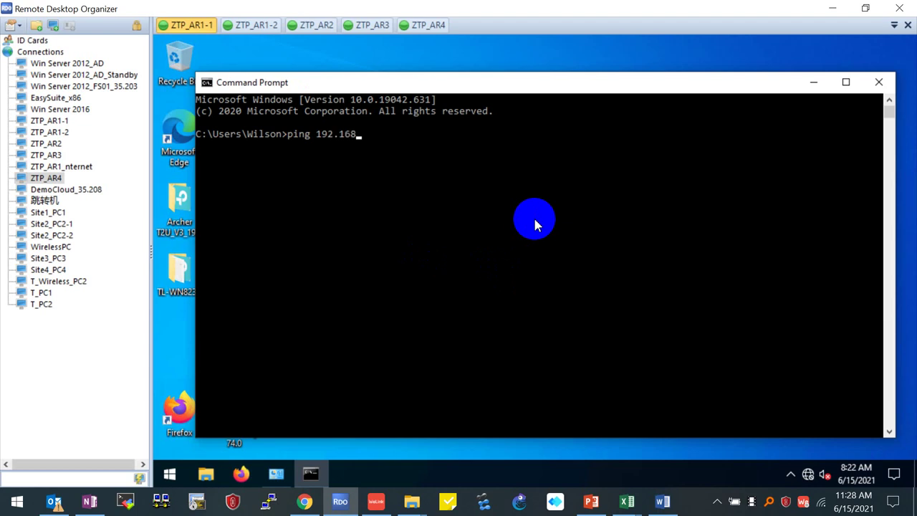
text(.1)
key(Return)
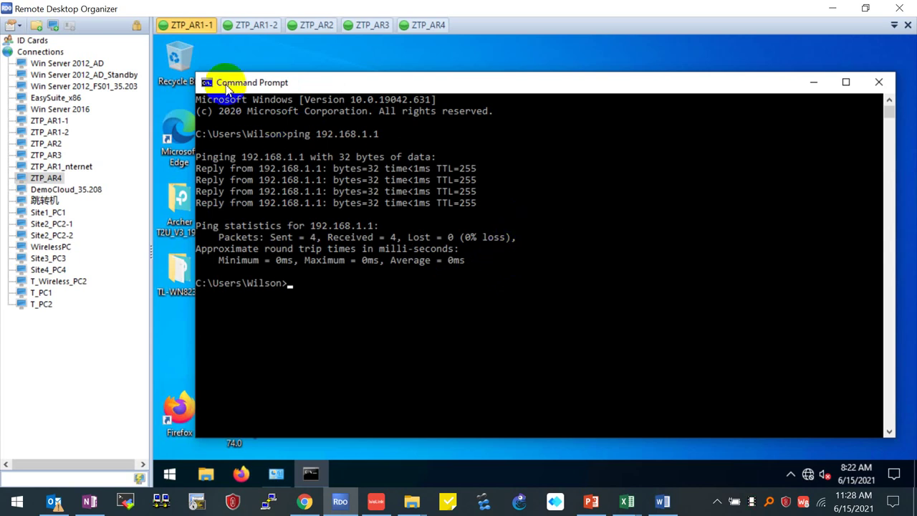
Check the IPv4 address in the ZTP NIC's connection details on ZTP_AR1-1, then close the details and minimize Network Connections
click(282, 470)
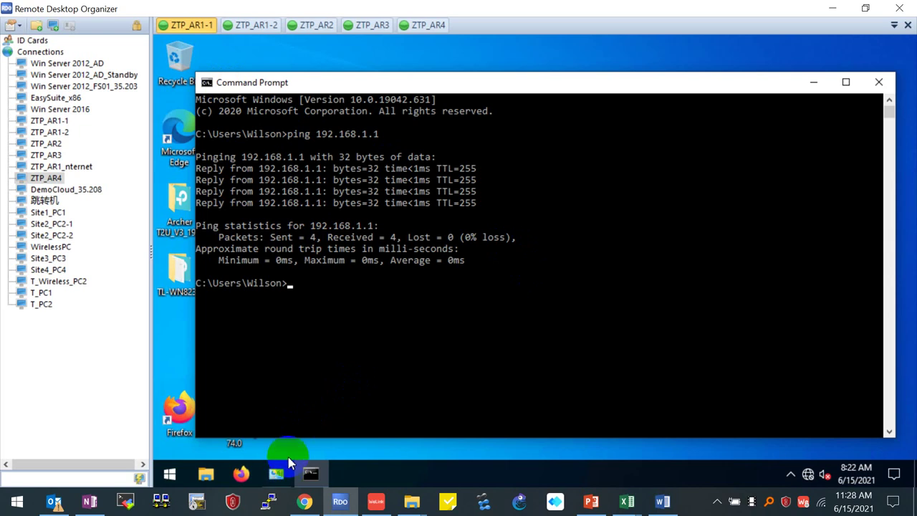
click(277, 475)
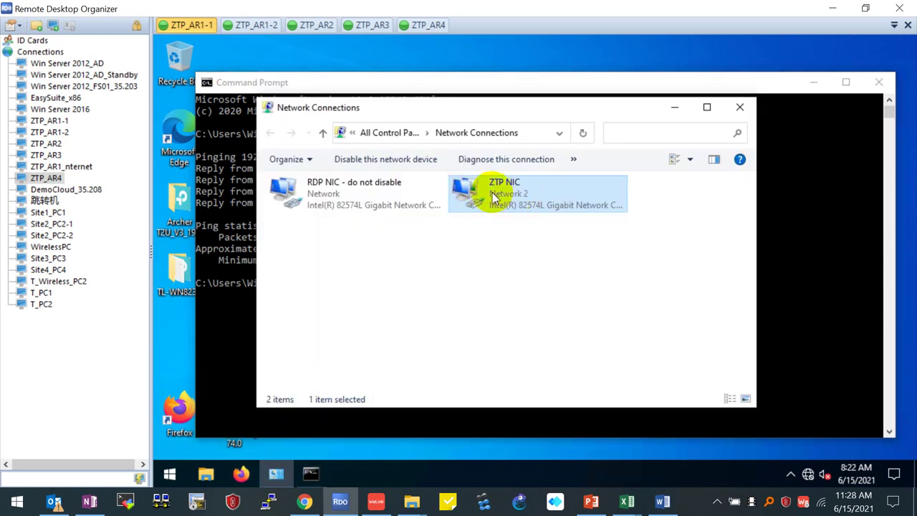
click(319, 188)
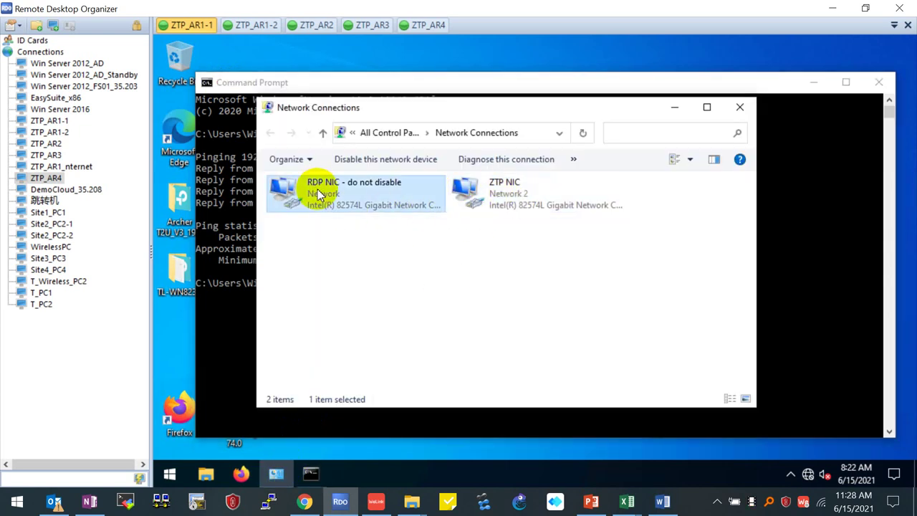
double_click(489, 193)
click(450, 246)
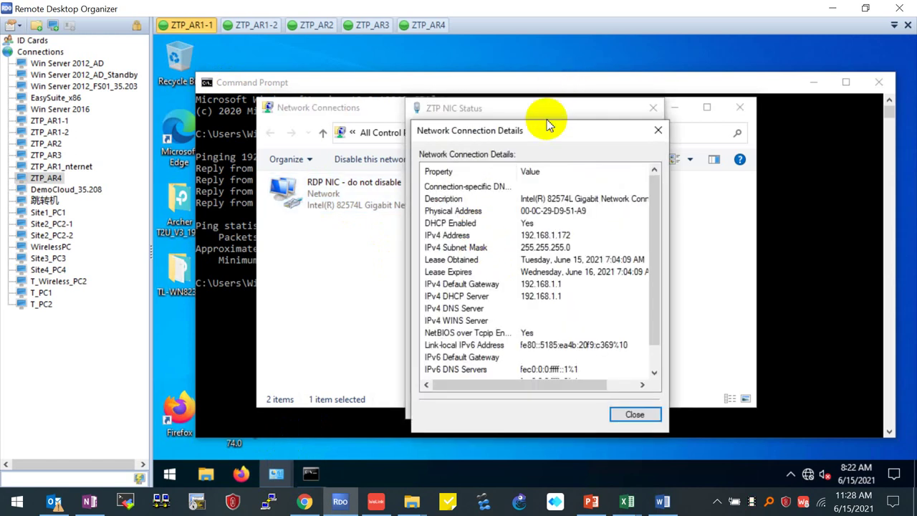
click(553, 238)
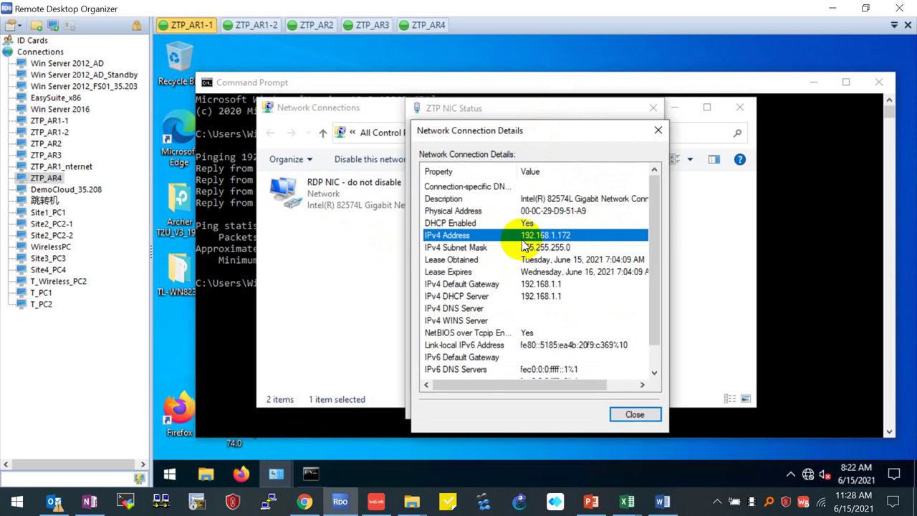
click(634, 414)
click(638, 406)
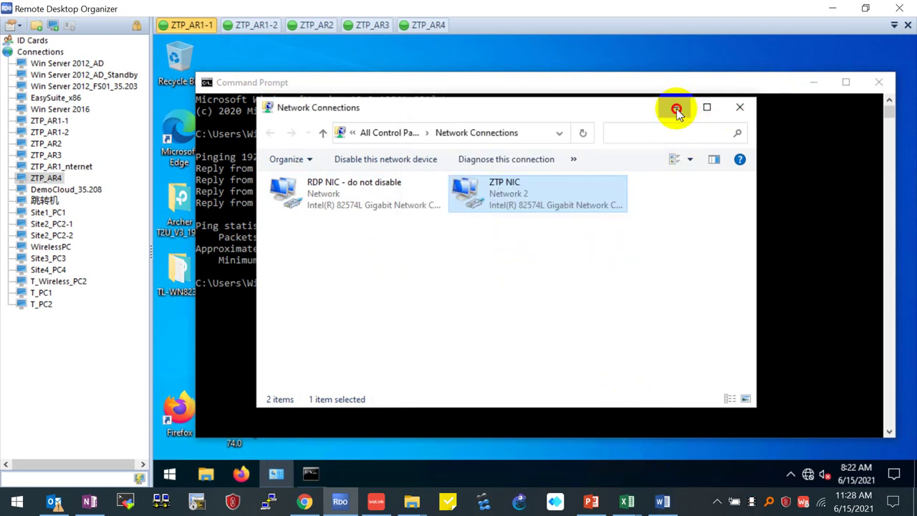
click(674, 108)
Launch Firefox in the ZTP_AR1-1 session and copy the full deployment URL from AR1-1's Instructions cell in Excel
click(243, 476)
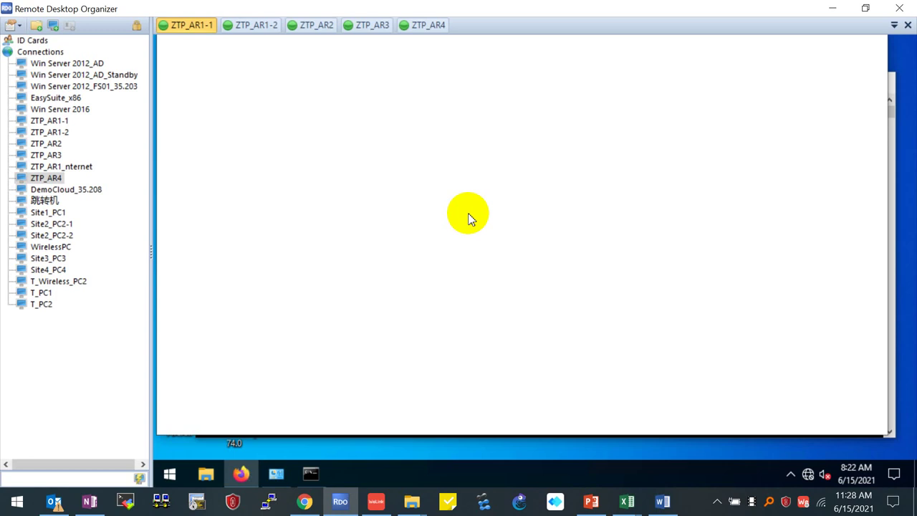
click(819, 182)
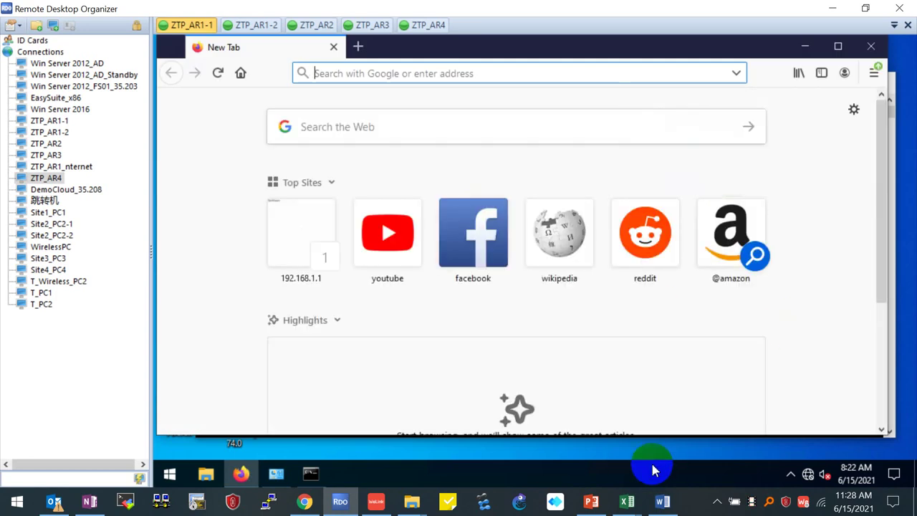
click(625, 496)
click(655, 440)
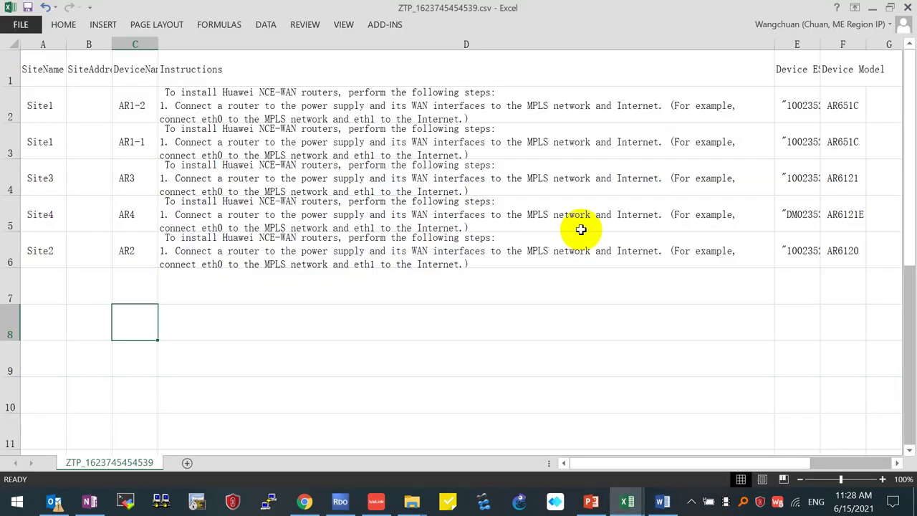
double_click(195, 139)
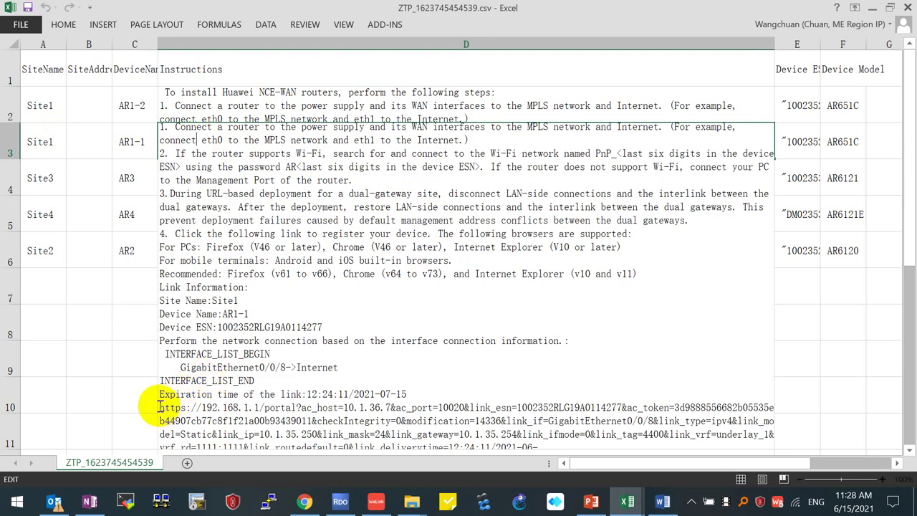
drag(159, 407, 635, 466)
right_click(457, 409)
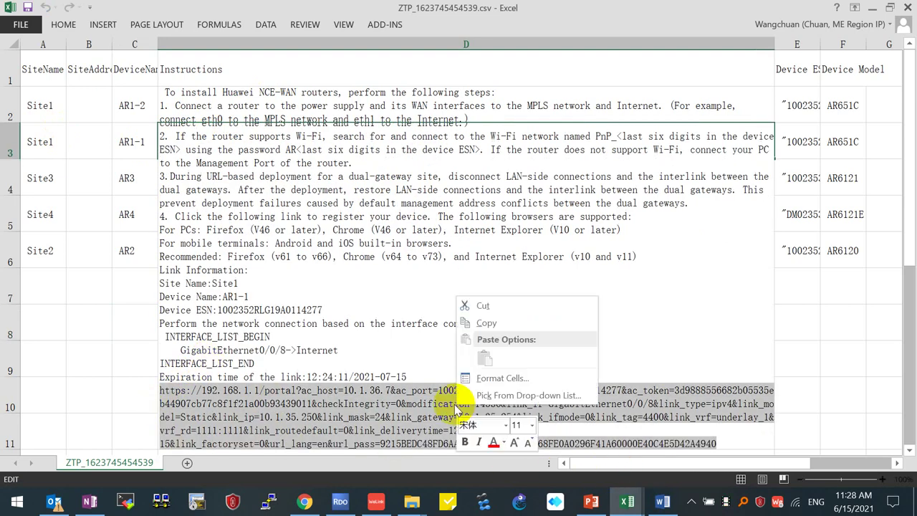
click(487, 322)
Return to Remote Desktop Organizer and open the copied AR1-1 deployment URL, including its access token, in the ZTP_AR1-1 browser
click(340, 502)
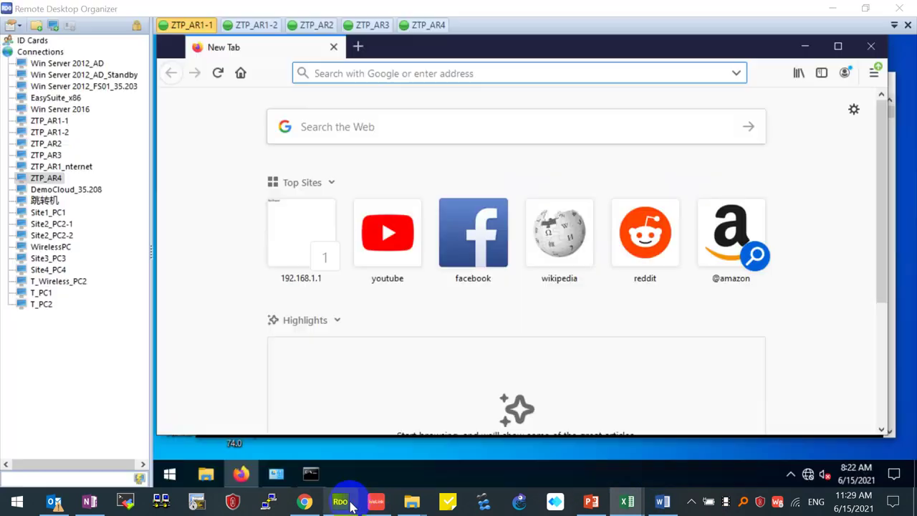
key(ctrl+v)
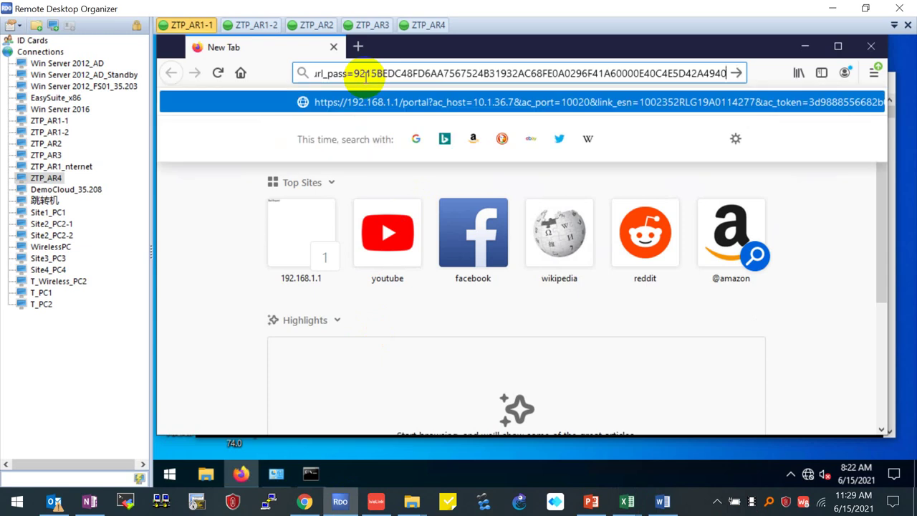
key(Return)
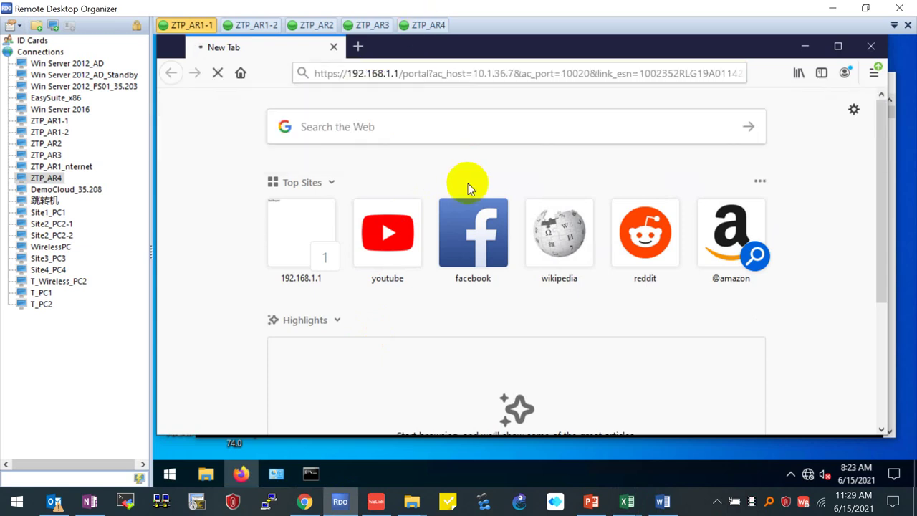
Bring up the ZTP_AR1-2 session, switch to Excel and copy the full deployment URL from AR1-2's Instructions cell
click(256, 26)
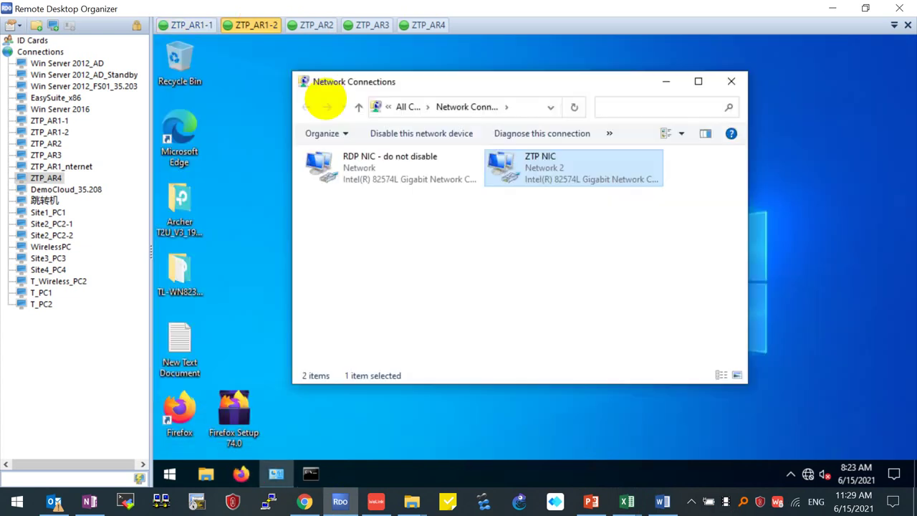
mouse_move(626, 499)
click(678, 446)
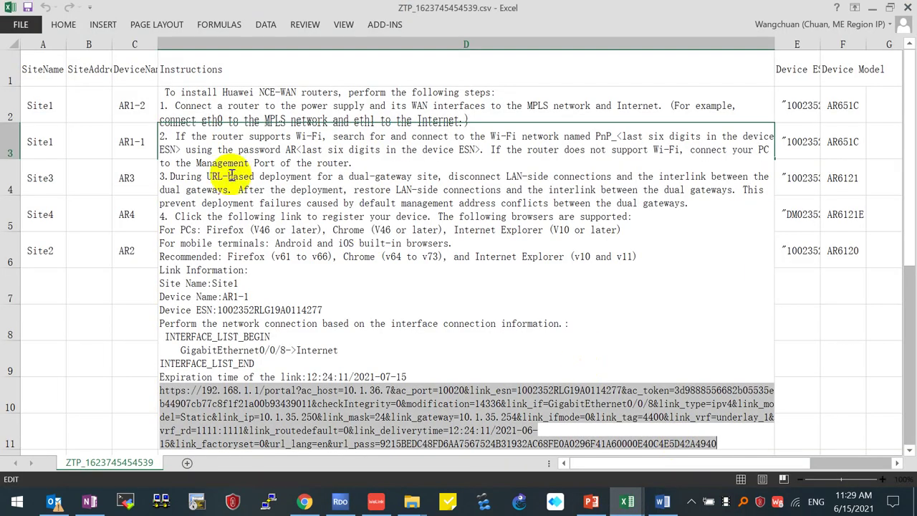
click(96, 205)
double_click(179, 111)
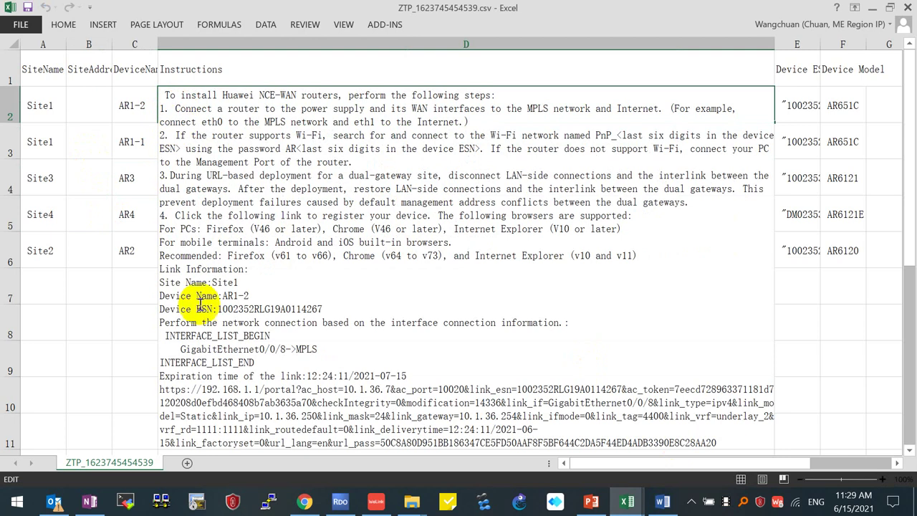
drag(162, 390, 262, 430)
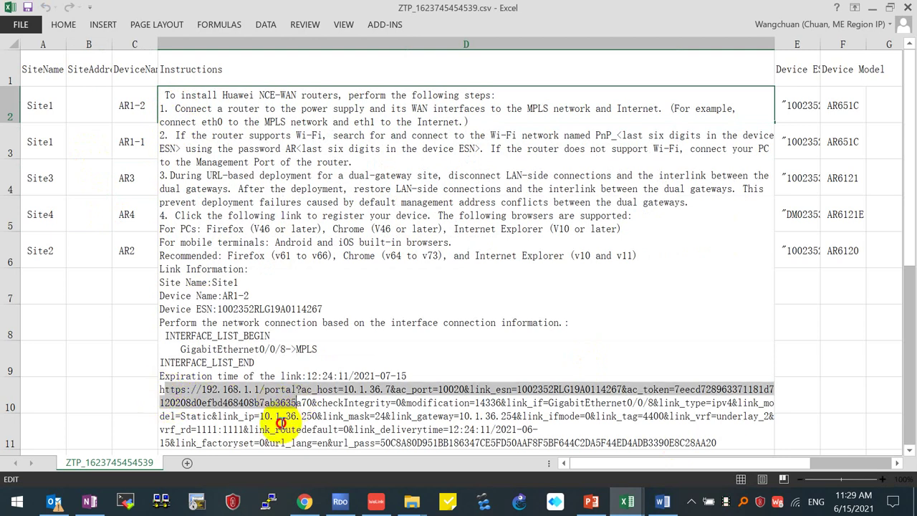
click(277, 430)
drag(159, 390, 716, 444)
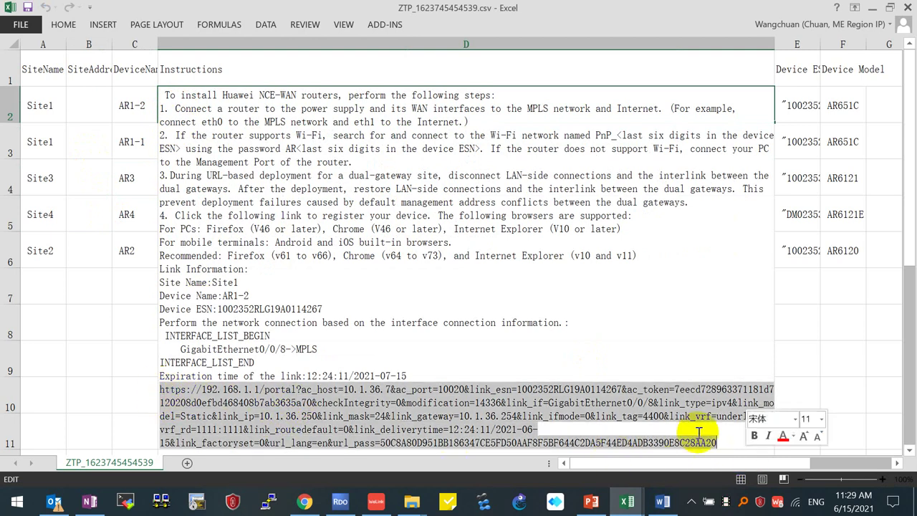
right_click(594, 410)
click(621, 323)
Return to Remote Desktop Organizer and open the copied AR1-2 deployment URL, including its access token, in Firefox on ZTP_AR1-2, dismissing the update offer
click(340, 502)
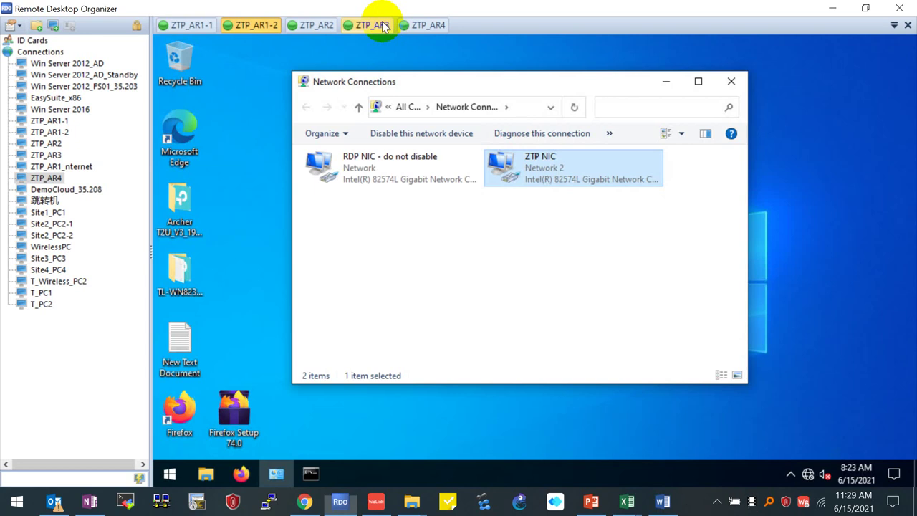
click(316, 25)
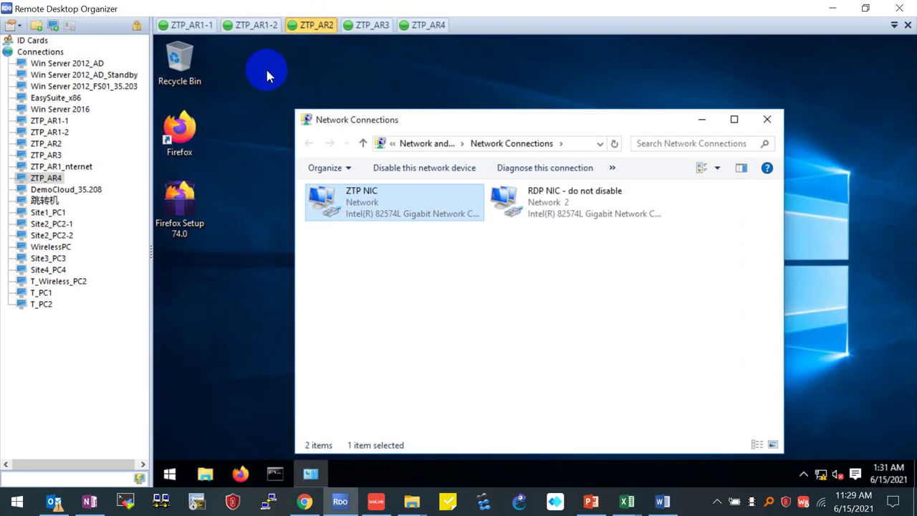
click(256, 25)
click(242, 474)
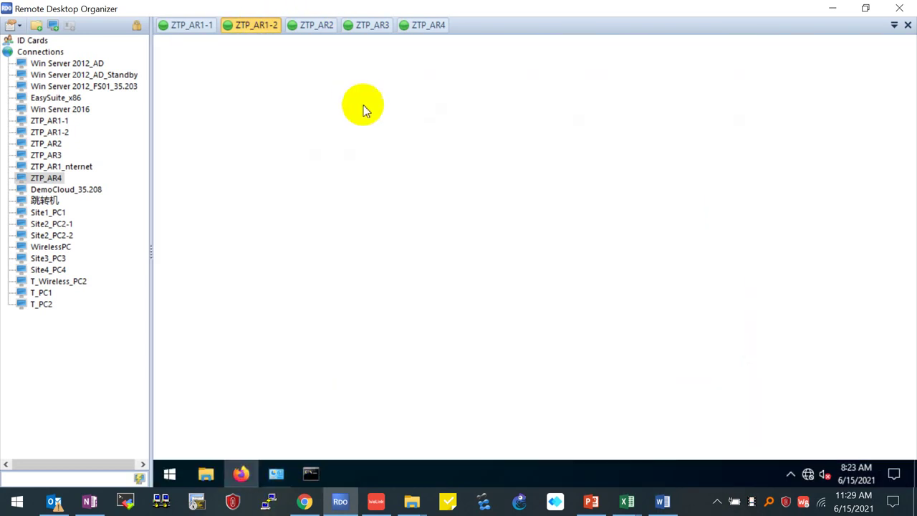
key(ctrl+v)
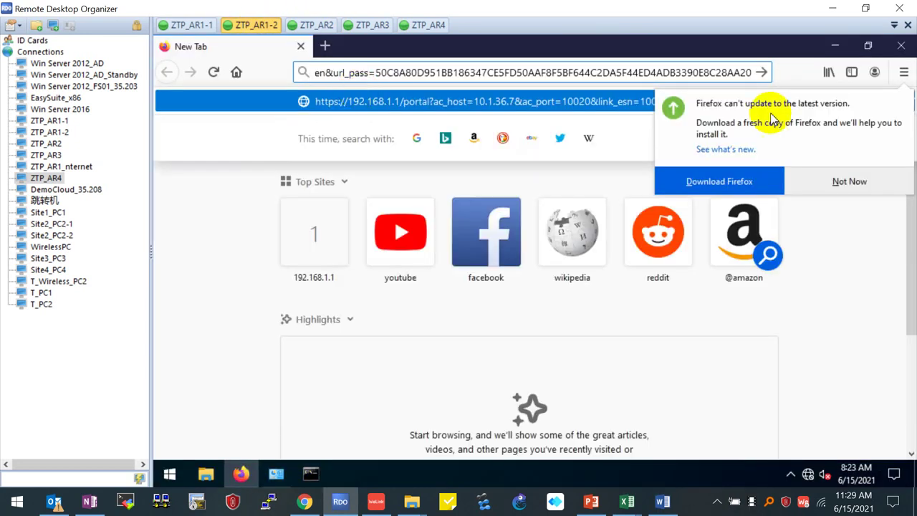
click(852, 179)
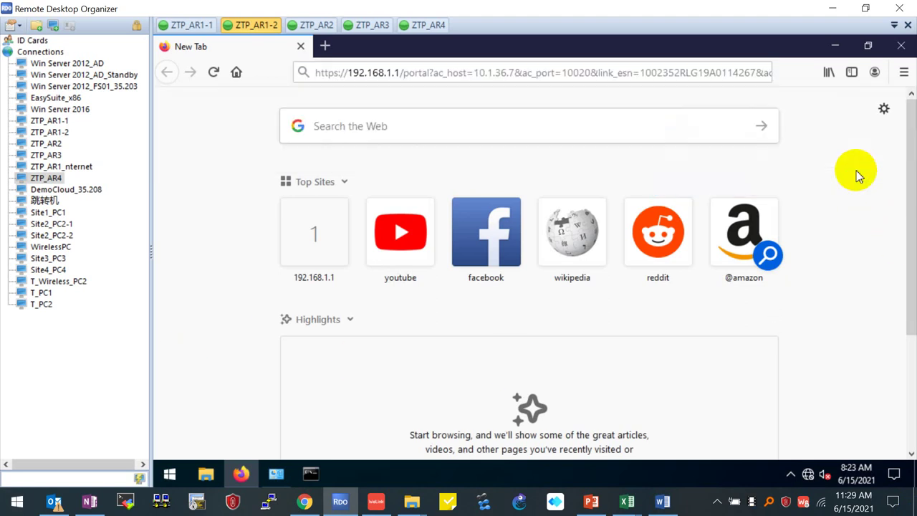
key(Return)
Switch to Excel and look through AR2's Instructions cell for its deployment URL, leaving the text as it is
key(alt+Tab)
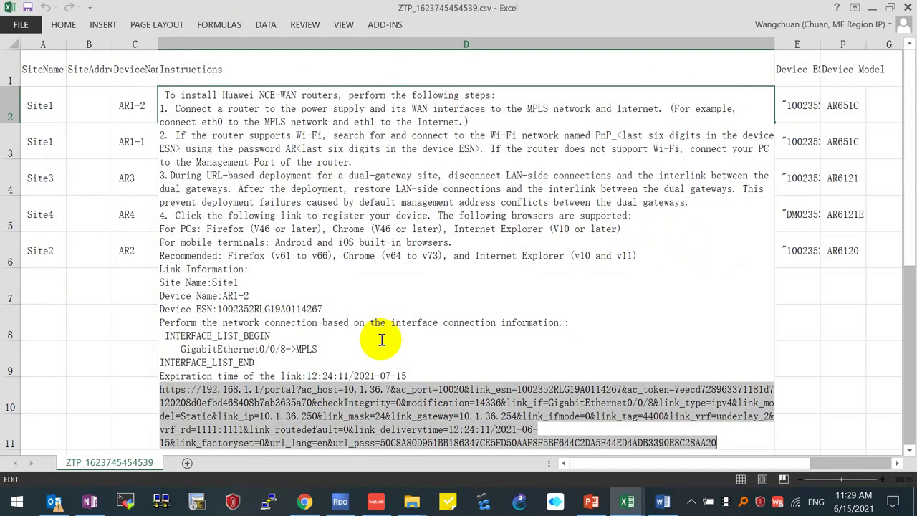
click(92, 238)
double_click(203, 247)
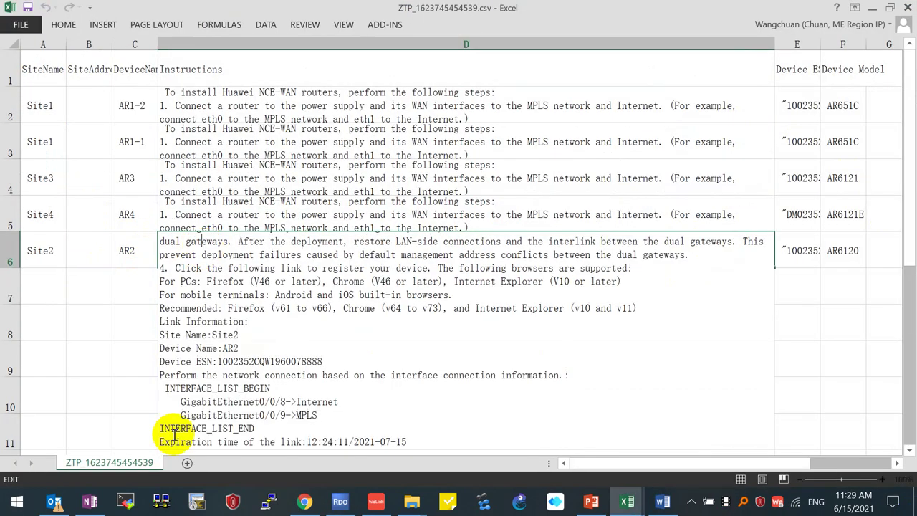
scroll(215, 329, down, 2)
scroll(226, 307, up, 2)
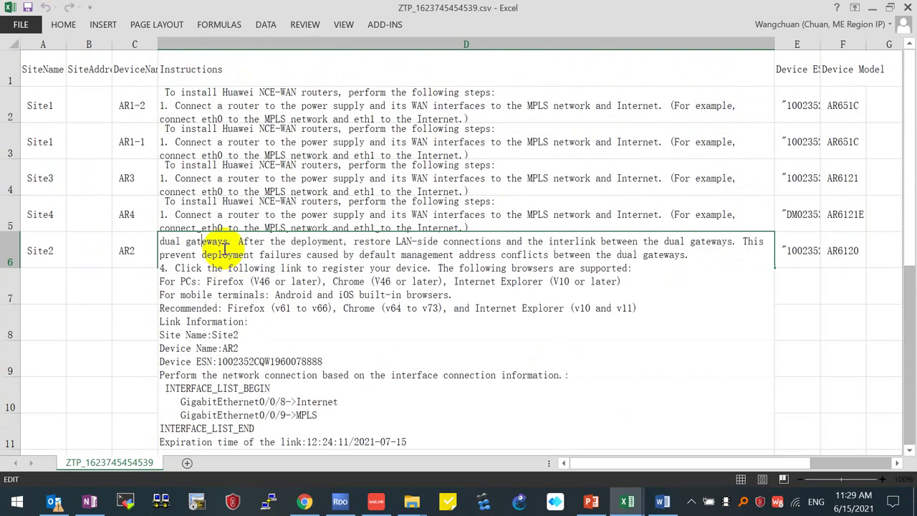
double_click(212, 249)
key(ctrl+a)
key(Delete)
scroll(328, 280, down, 2)
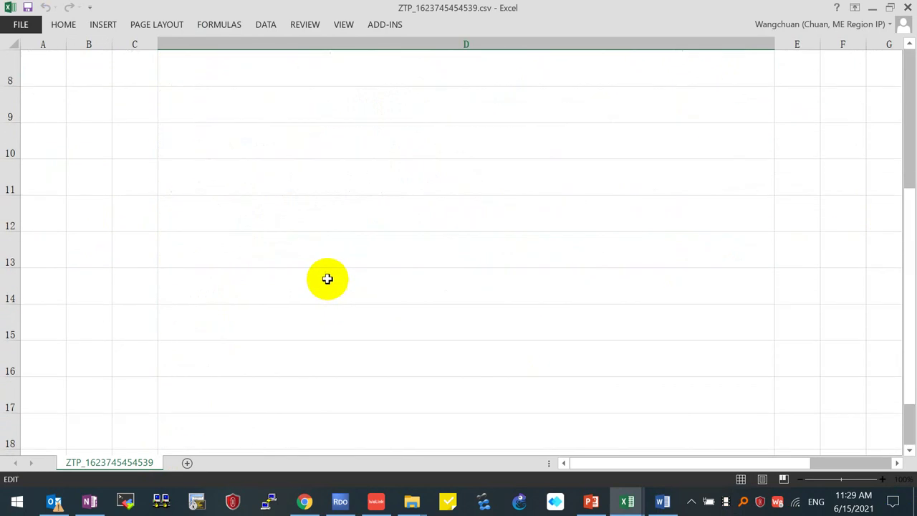
scroll(303, 233, up, 2)
click(89, 322)
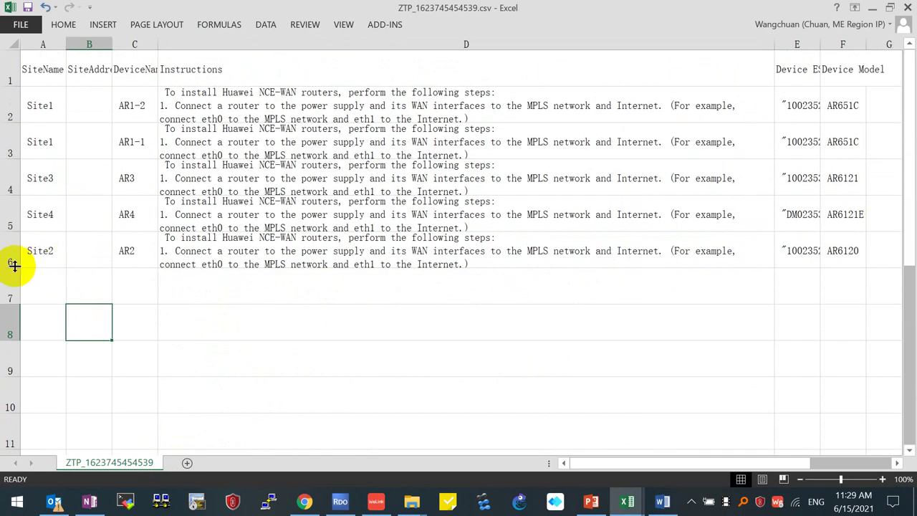
Increase the height of row 6 and open AR2's Instructions cell for editing
drag(7, 267, 5, 385)
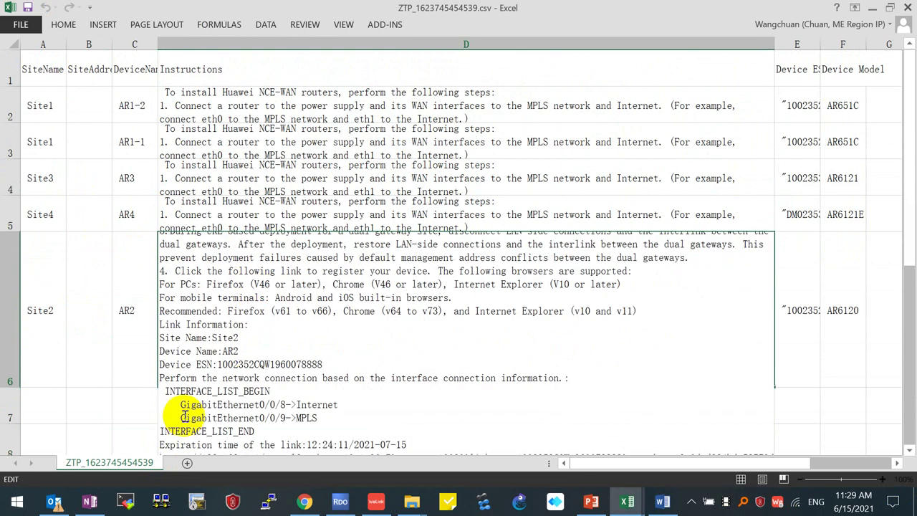
double_click(210, 394)
scroll(210, 394, down, 1)
scroll(225, 370, up, 3)
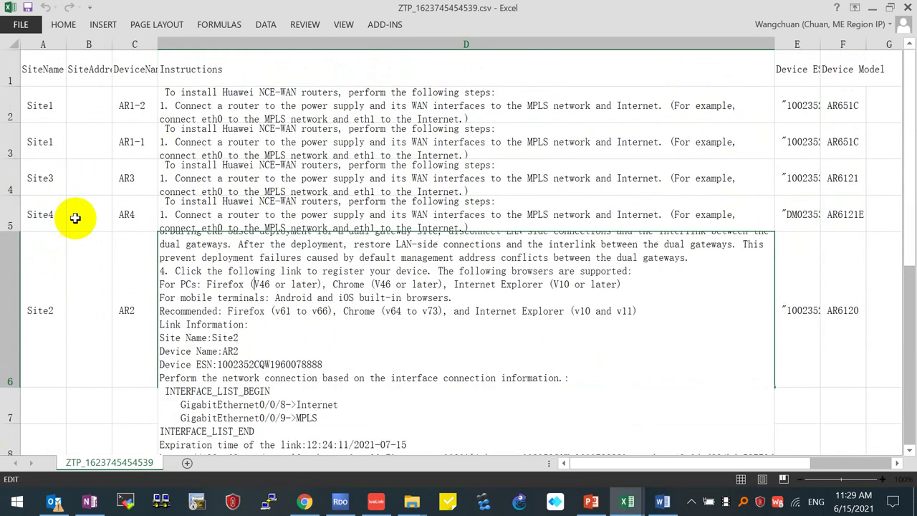
Copy the link expiration line and the full deployment URL from AR3's Instructions cell
click(72, 215)
double_click(215, 178)
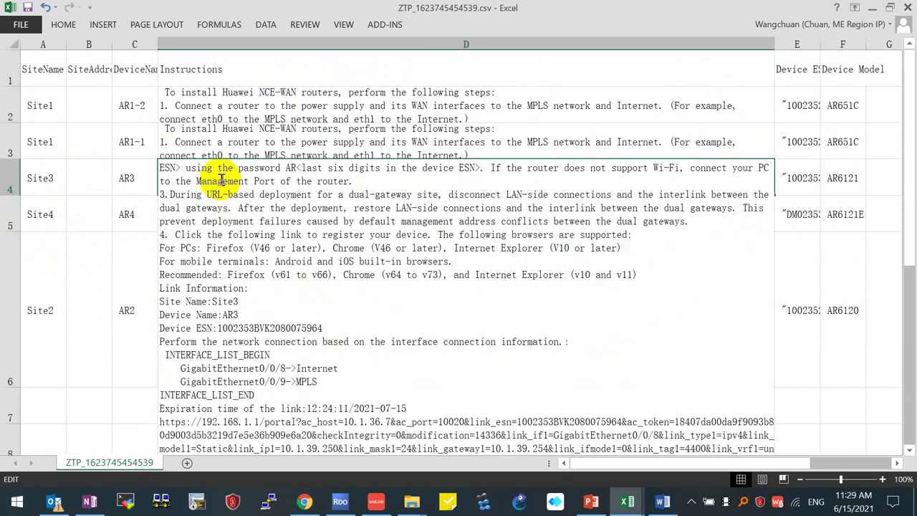
drag(161, 409, 720, 450)
right_click(640, 380)
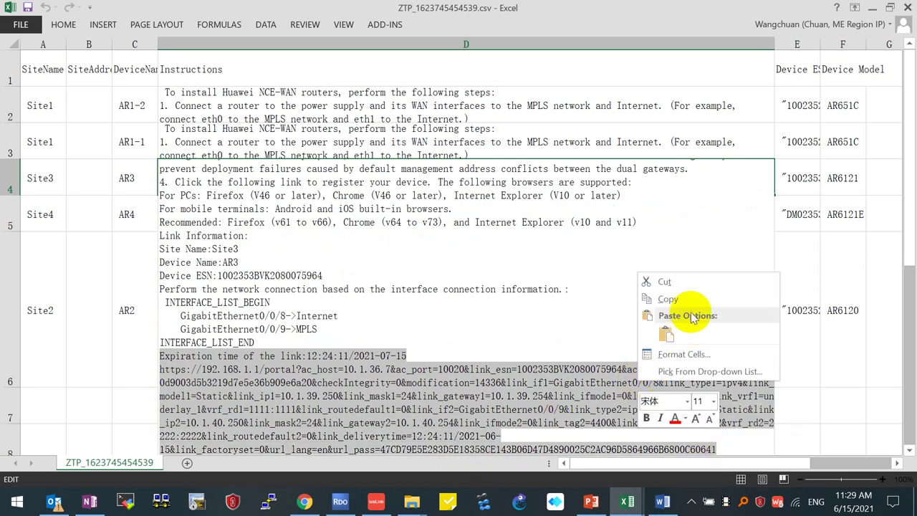
click(668, 297)
Return to the ZTP_AR1-2 session and review the deployment page's parameters, including the controller address, port, connection interface and IP settings
key(alt+Tab)
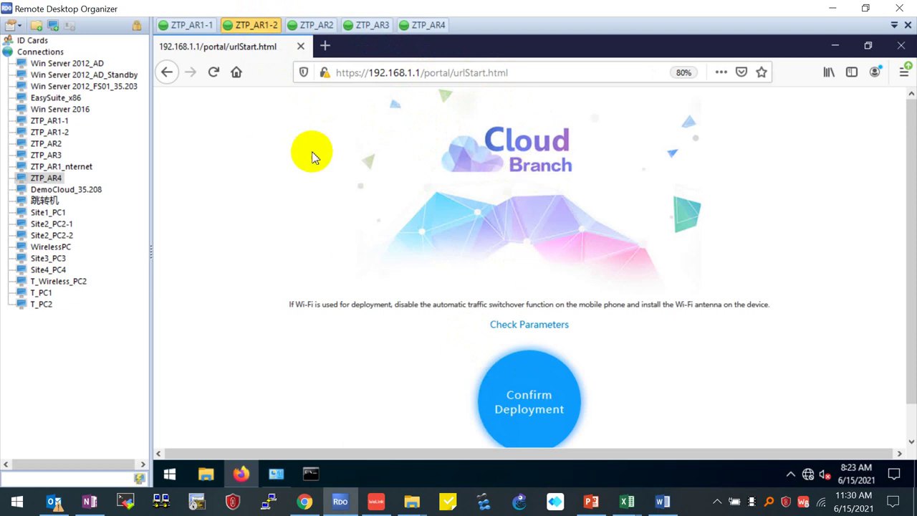
click(539, 326)
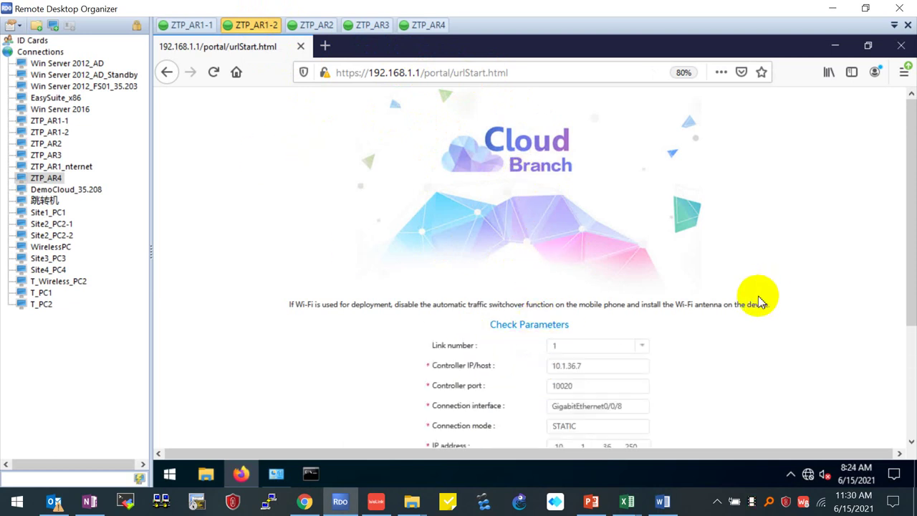
scroll(753, 330, down, 1)
scroll(707, 305, down, 1)
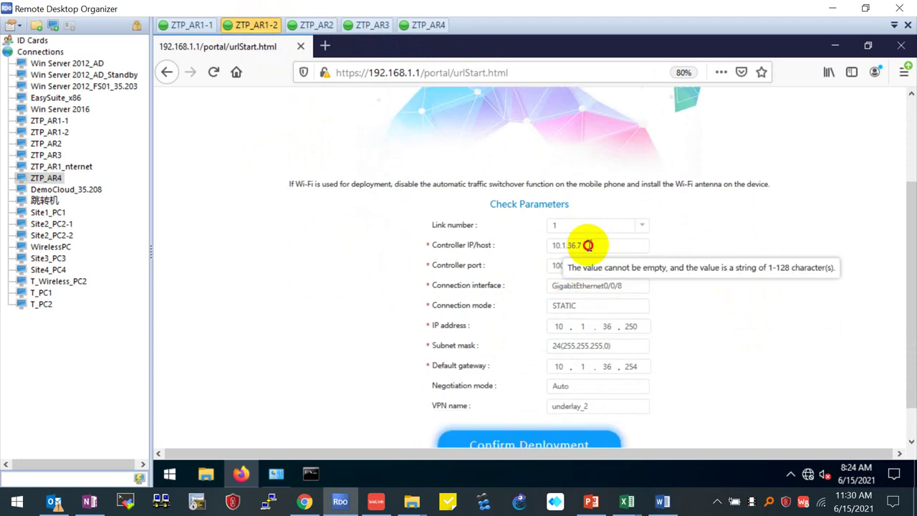
double_click(588, 245)
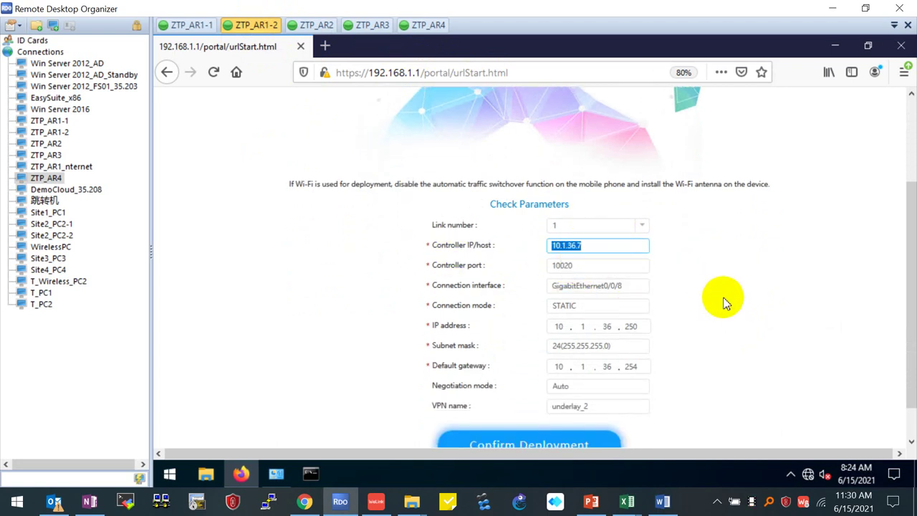
click(566, 264)
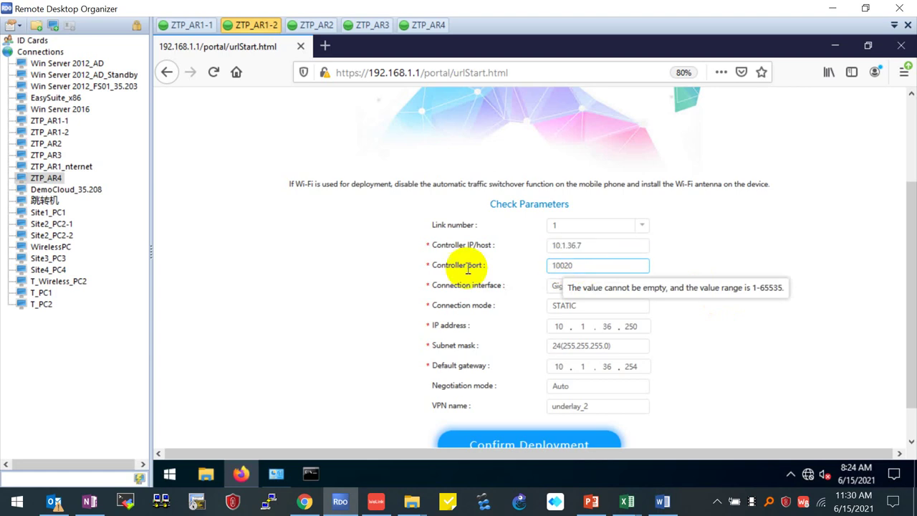
key(ctrl+a)
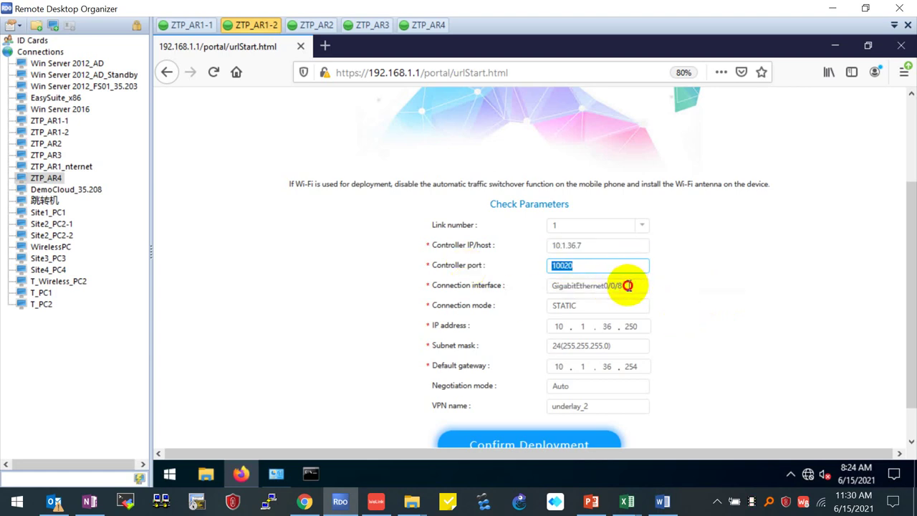
double_click(627, 285)
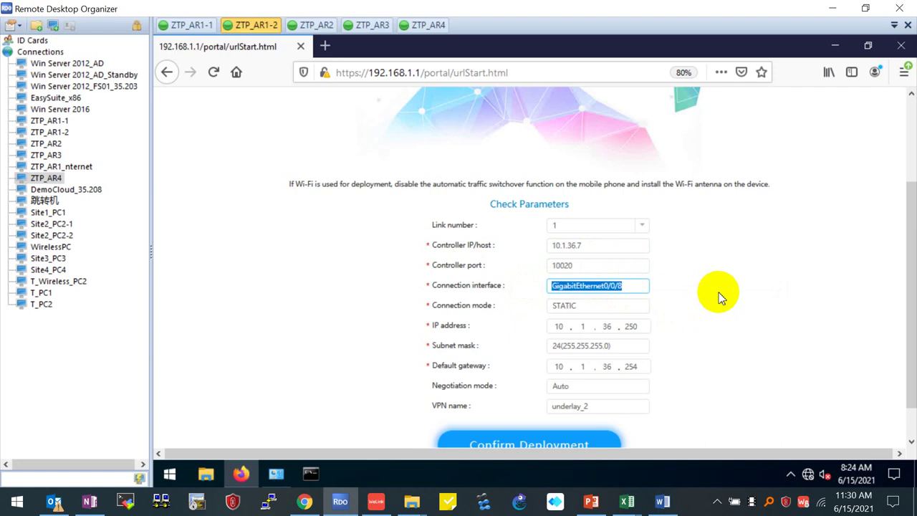
click(640, 329)
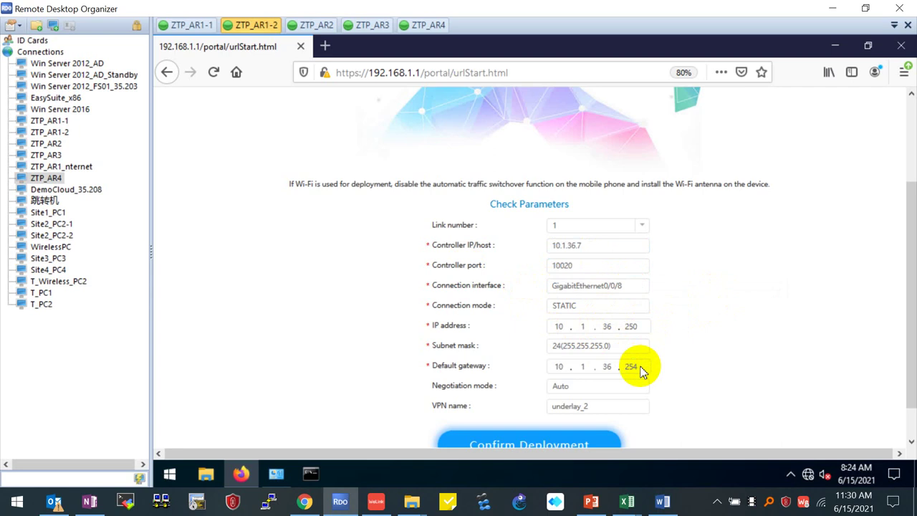
Collapse the parameter list on the AR1-2 deployment page and confirm the deployment
scroll(672, 377, down, 1)
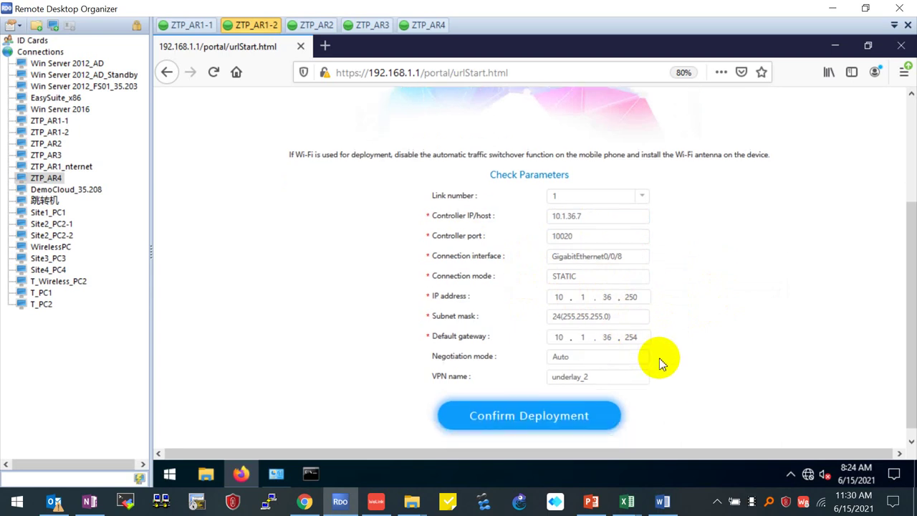
click(519, 393)
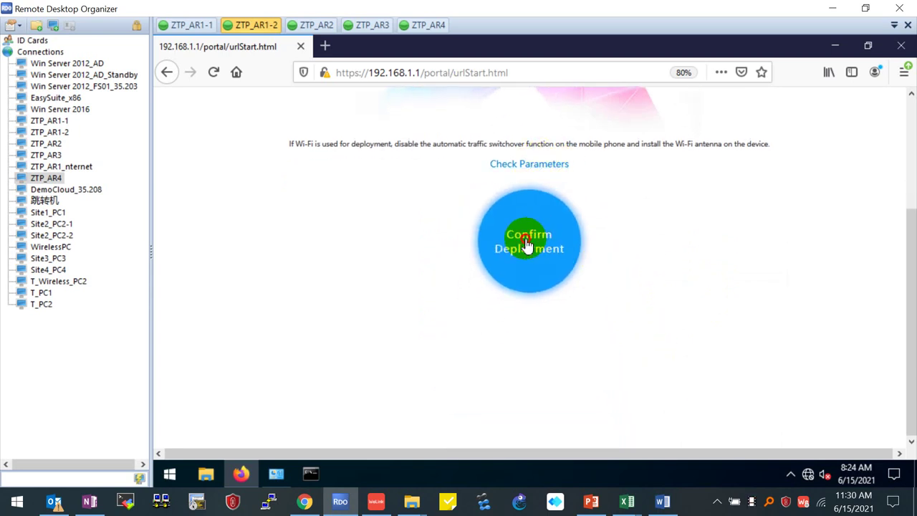
click(526, 245)
Switch to the ZTP_AR1-1 session, reload the AR1-1 deployment URL in Firefox and bring up Network Connections
click(201, 27)
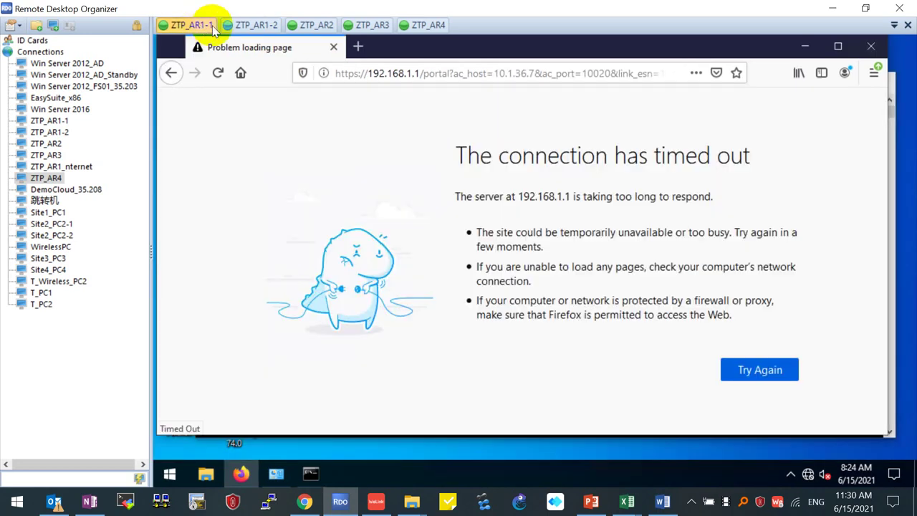
click(505, 74)
key(Return)
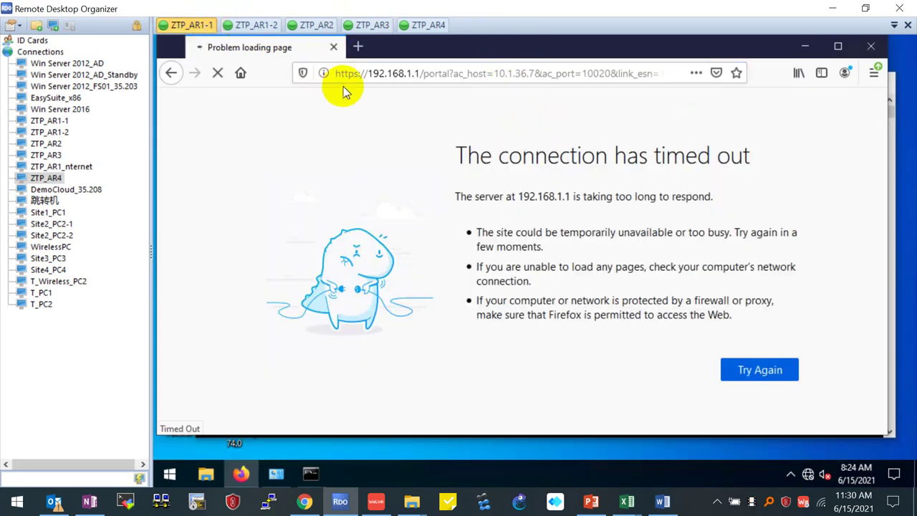
click(277, 474)
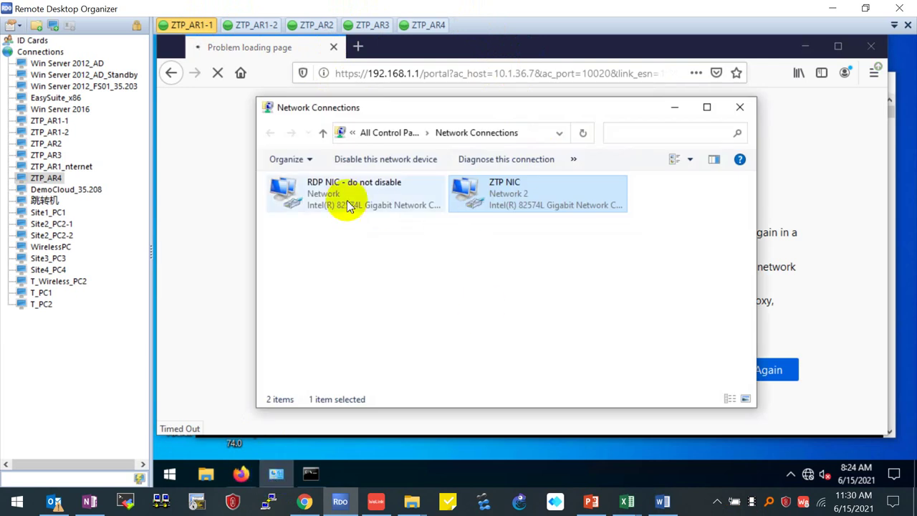
Open Firefox in the ZTP_AR2 and ZTP_AR3 sessions
click(313, 24)
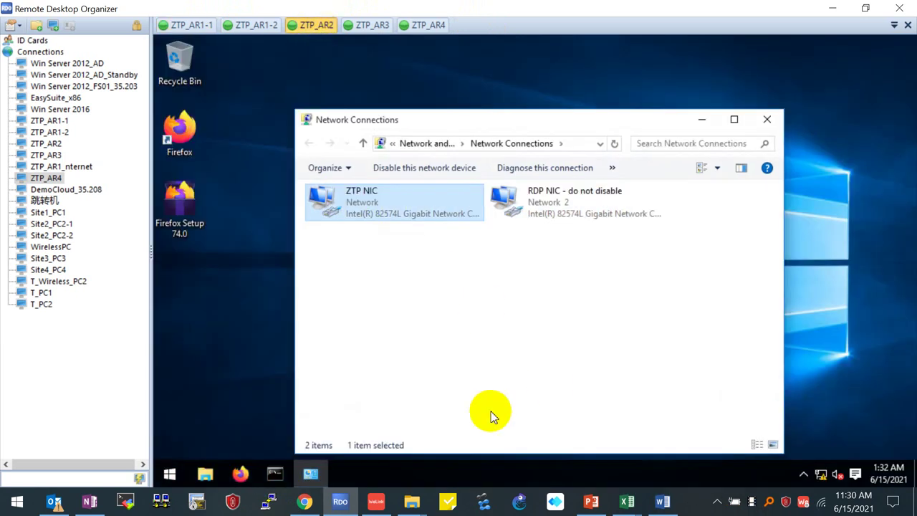
click(191, 24)
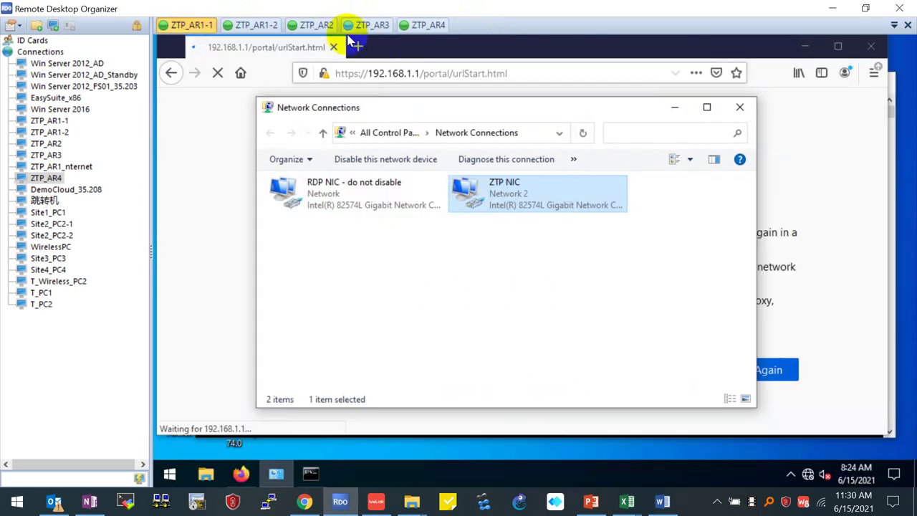
click(316, 24)
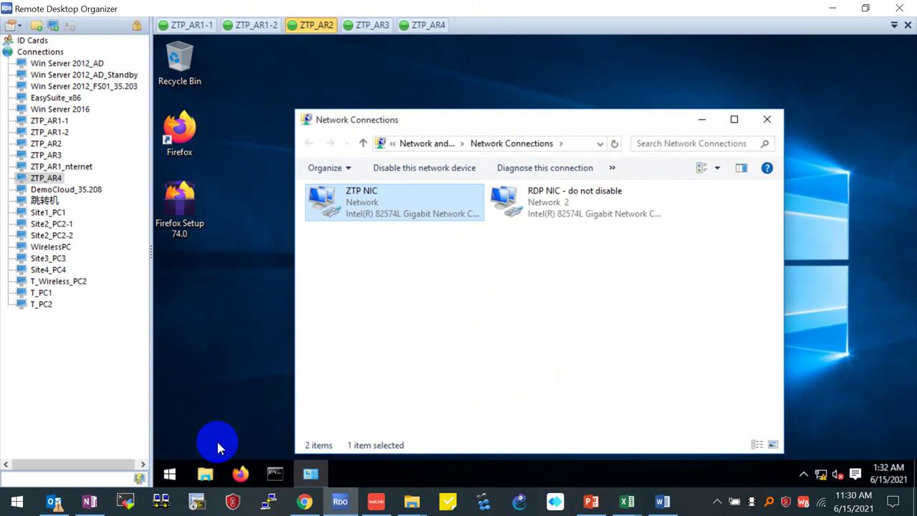
click(241, 474)
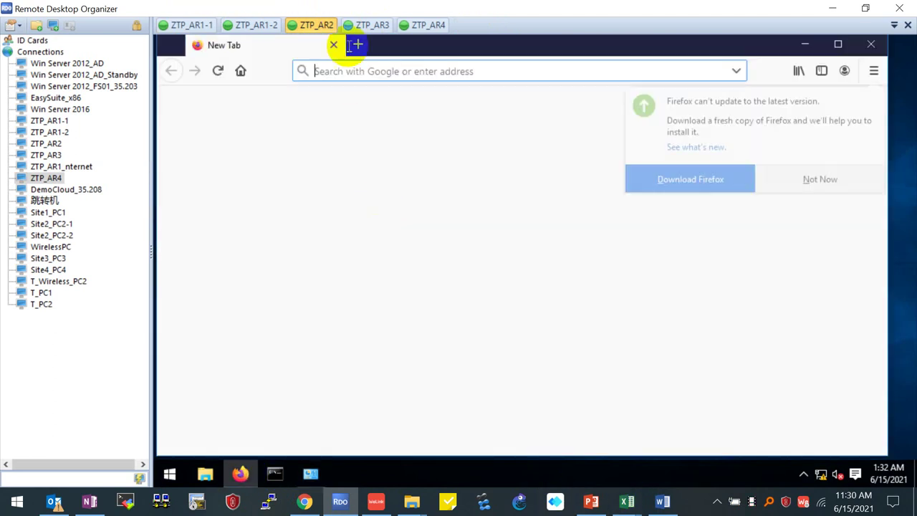
click(367, 25)
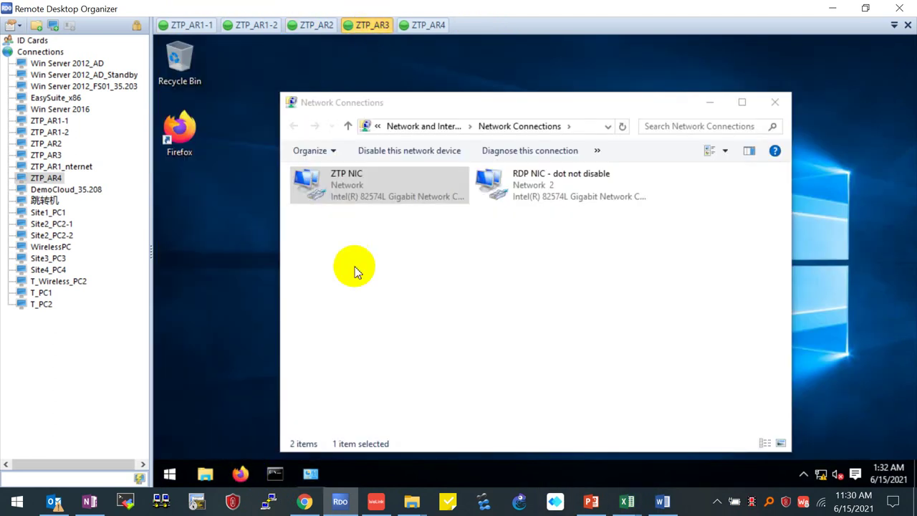
click(243, 474)
Switch to ZTP_1623745454539.csv in Excel and copy the selected expiration line and deployment URL from AR3's Instructions cell
mouse_move(627, 502)
click(660, 473)
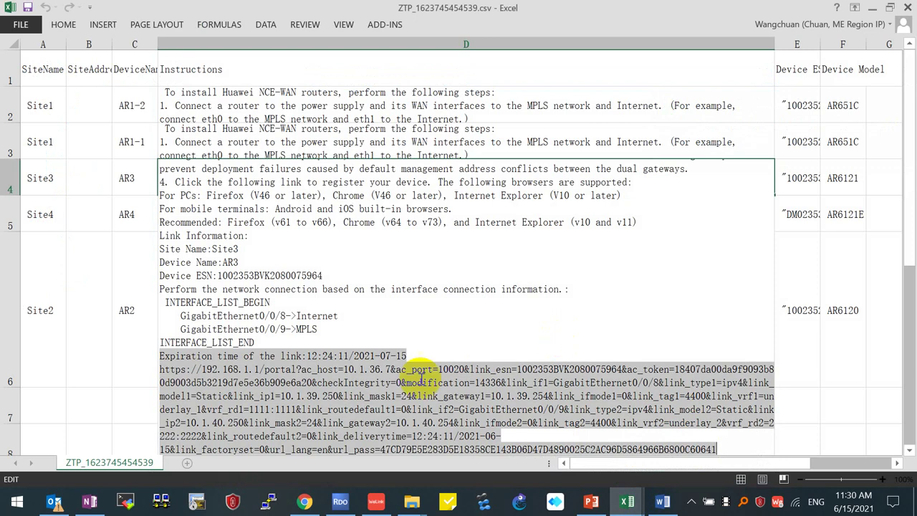
right_click(357, 386)
click(405, 302)
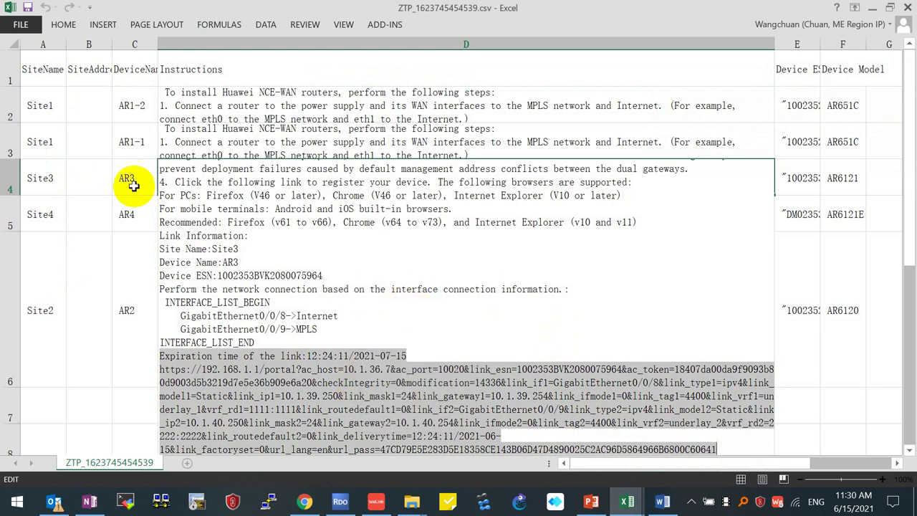
Return to Firefox in the ZTP_AR3 session and try to load the copied expiration line and token-bearing AR3 deployment URL
key(alt+Tab)
click(860, 181)
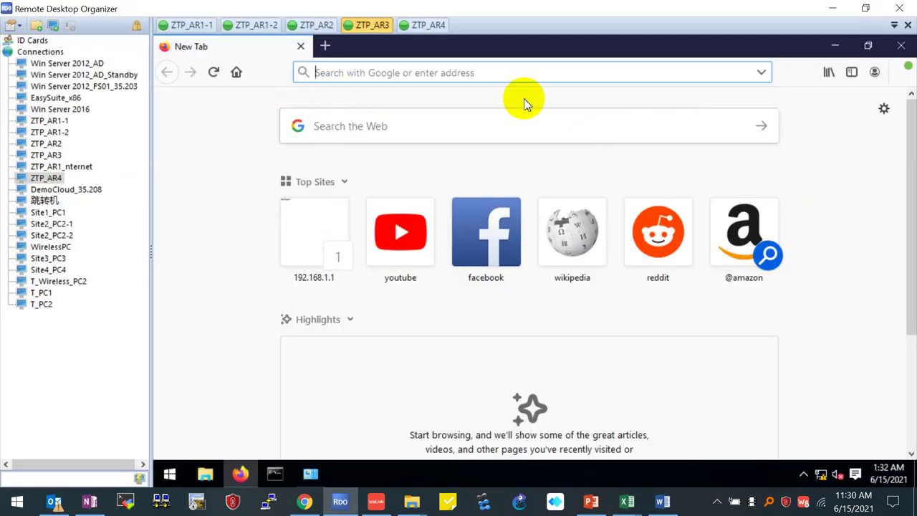
key(ctrl+v)
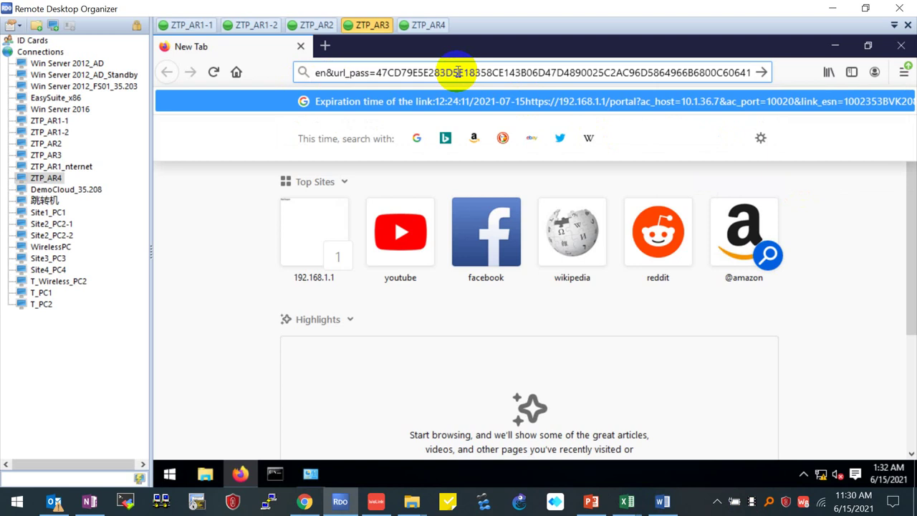
key(Return)
click(416, 72)
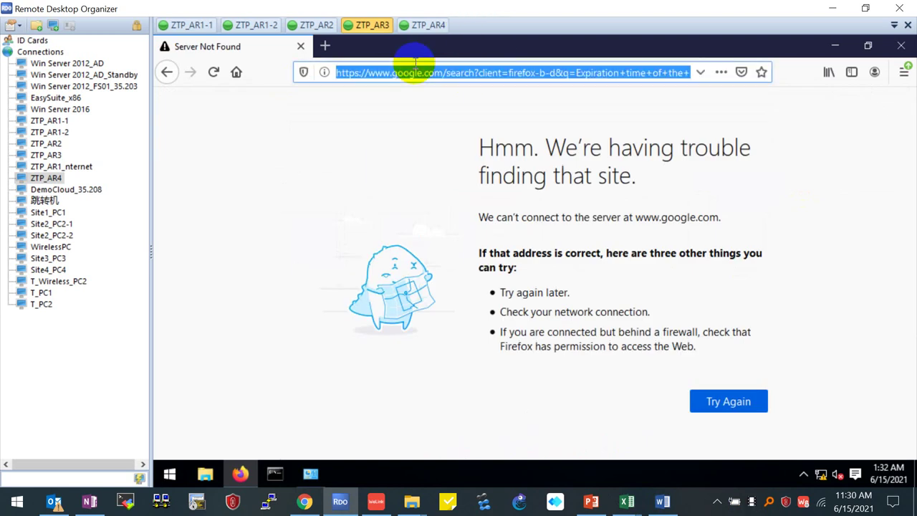
click(416, 72)
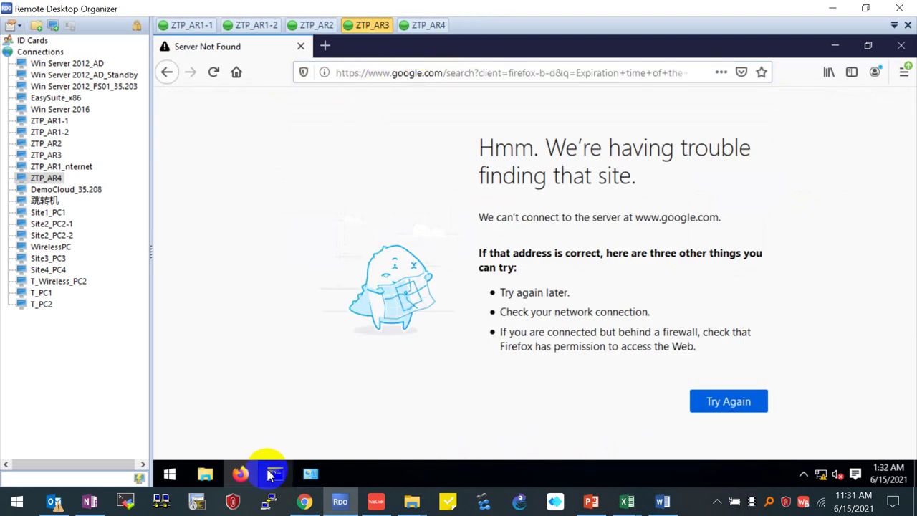
Test connectivity from the ZTP_AR3 PC to 192.168.1.1 with a ping in Command Prompt and minimize its window
click(311, 476)
click(310, 479)
click(275, 474)
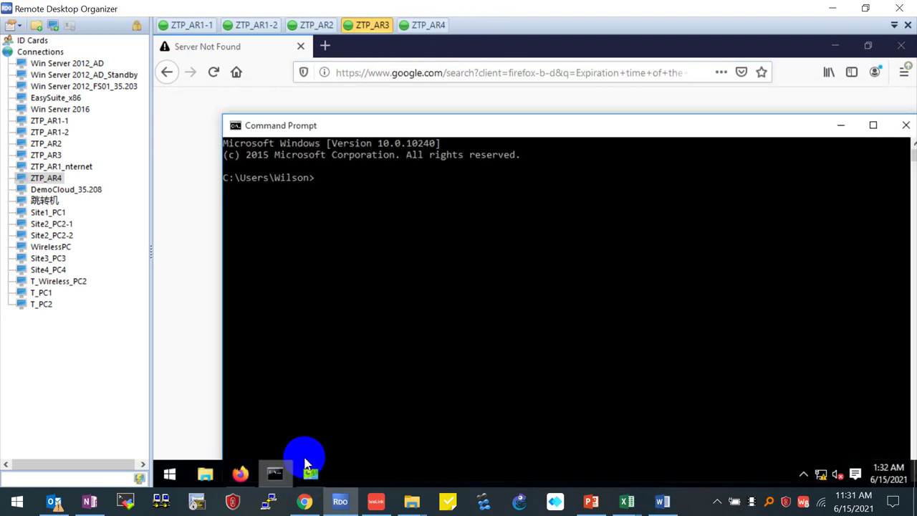
click(469, 128)
drag(469, 127, 451, 86)
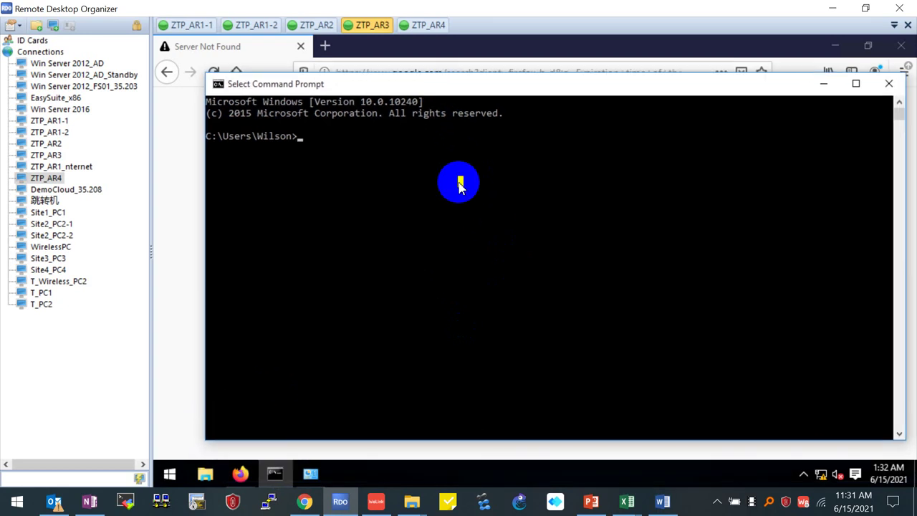
text(ping 192.)
text(168.1.1)
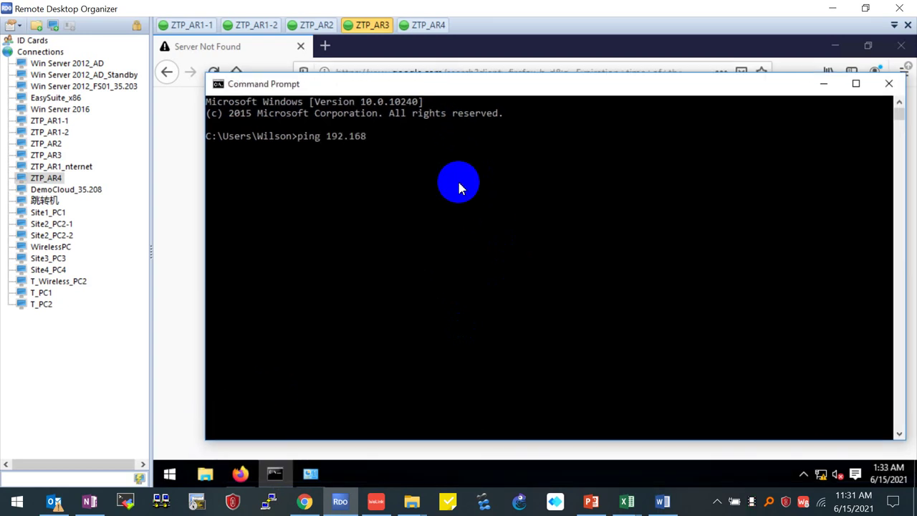
key(Return)
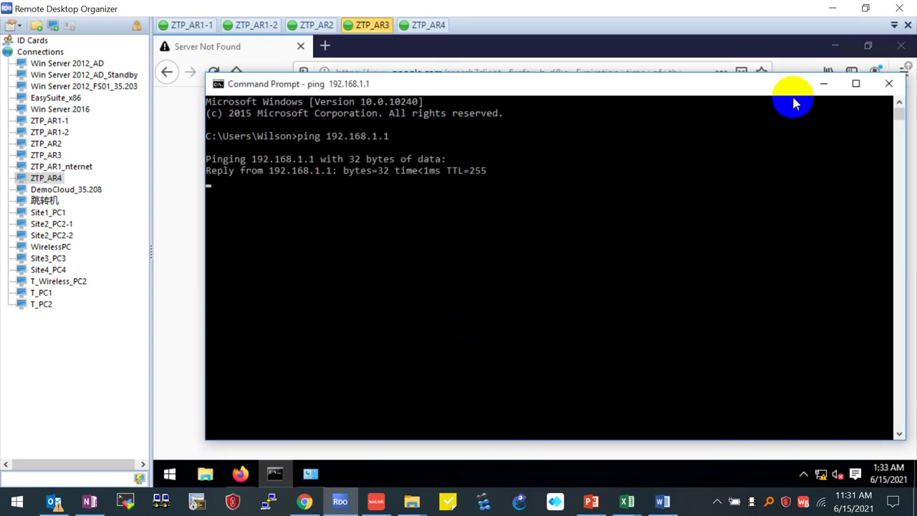
click(817, 84)
Copy AR3's expiration line and deployment URL again and try to paste the token-bearing text into Firefox's address field in ZTP_AR3
mouse_move(636, 505)
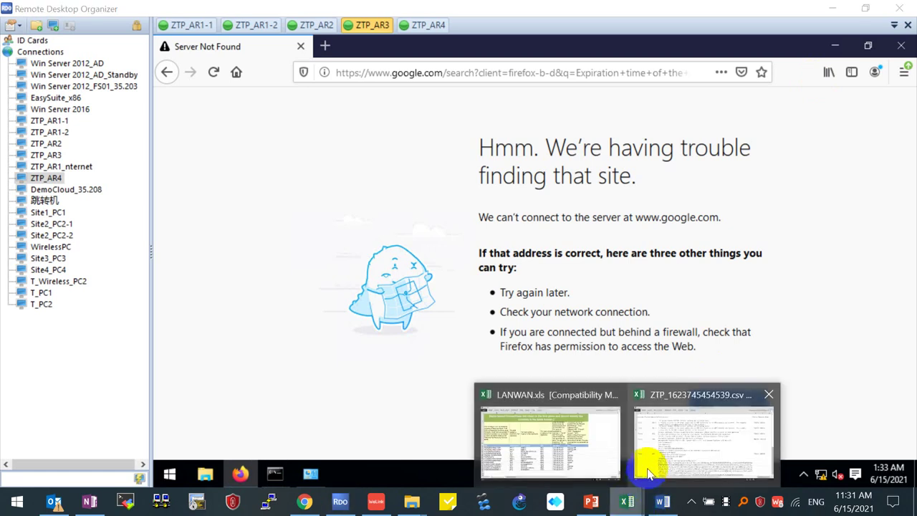
click(695, 433)
right_click(335, 411)
click(373, 323)
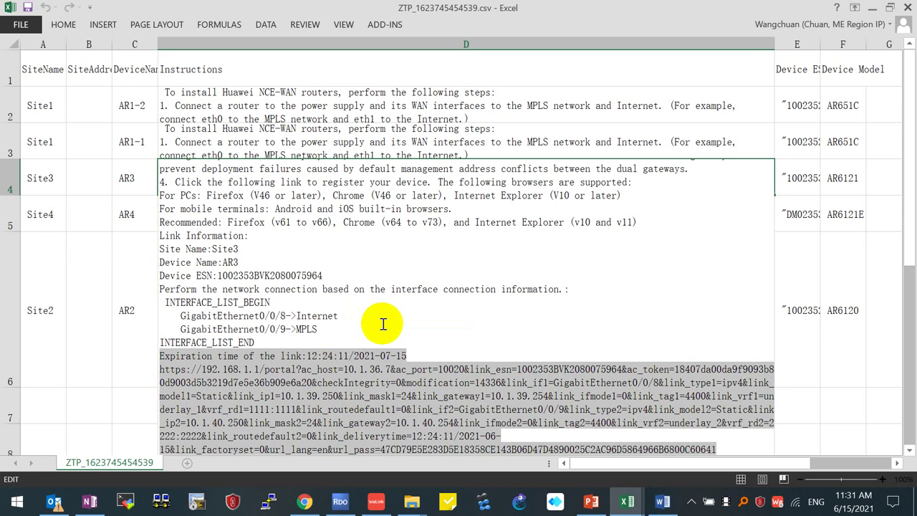
key(alt+Tab)
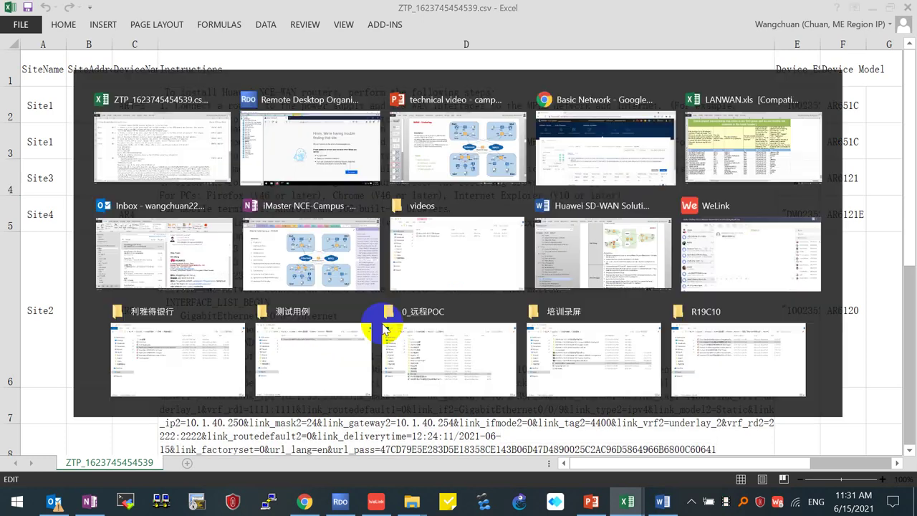
click(398, 73)
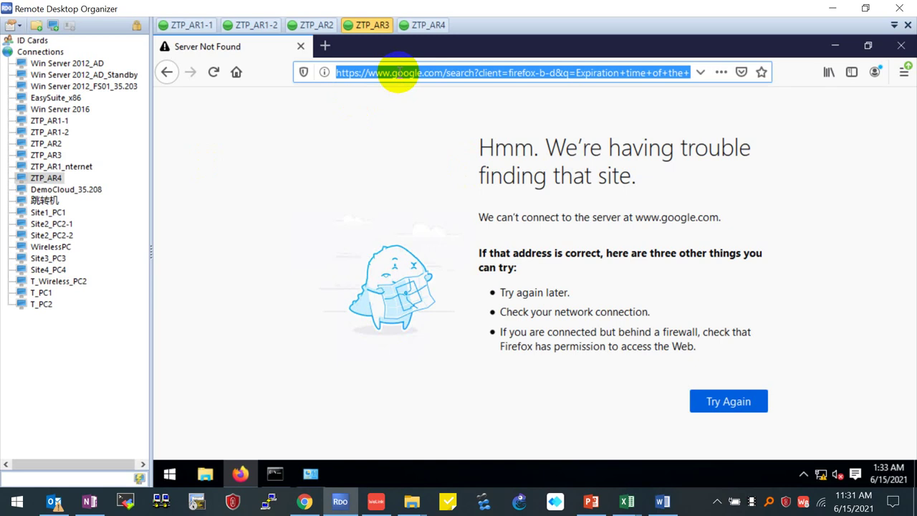
key(ctrl+v)
key(Escape)
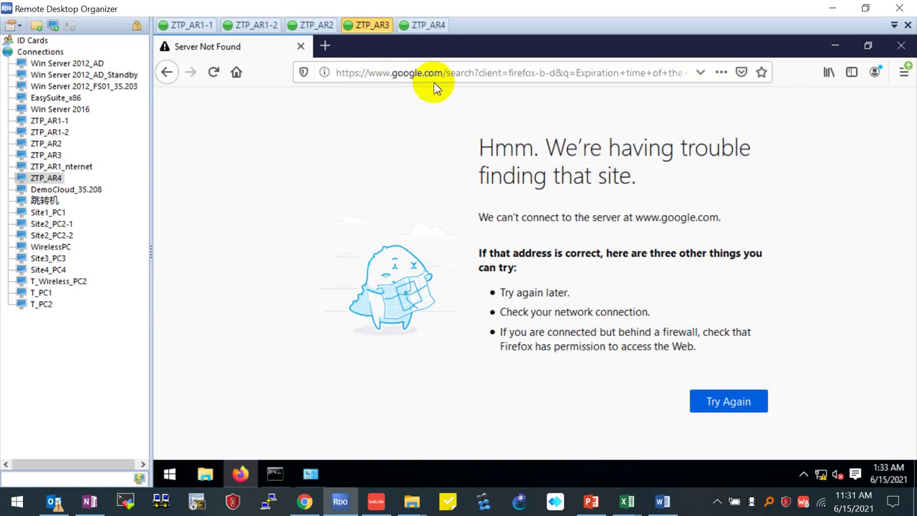
Decline changing the home page and restart Firefox in the ZTP_AR3 session
click(338, 73)
drag(338, 72, 238, 73)
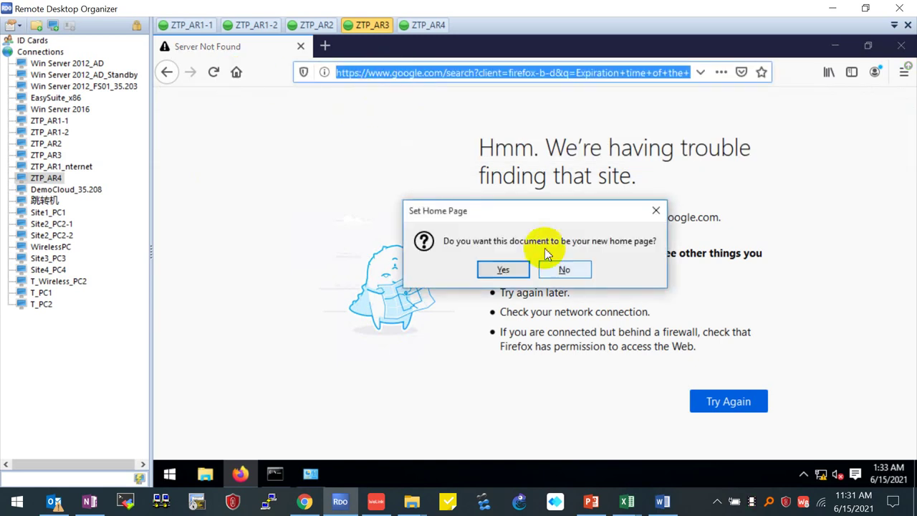
click(565, 269)
click(901, 46)
click(247, 479)
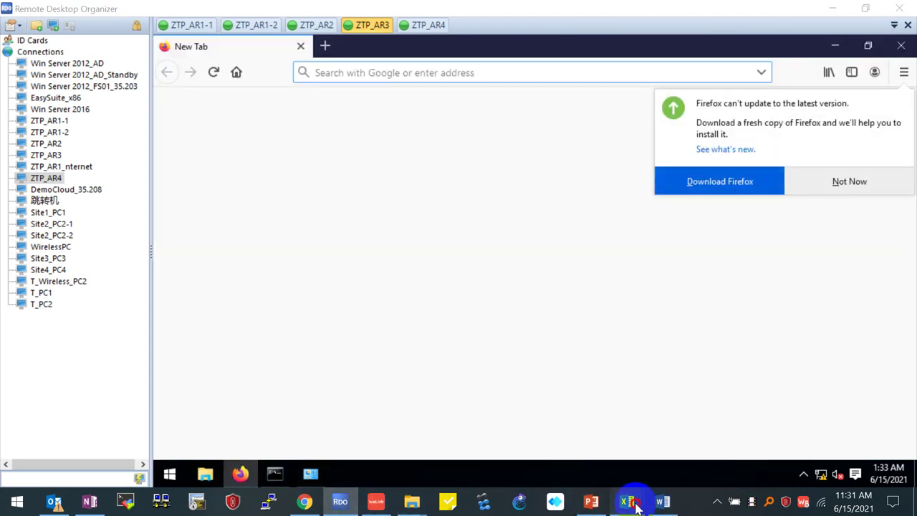
Copy only the deployment URL, without the expiration line, from AR3's Instructions cell in ZTP_1623745454539.csv
mouse_move(627, 501)
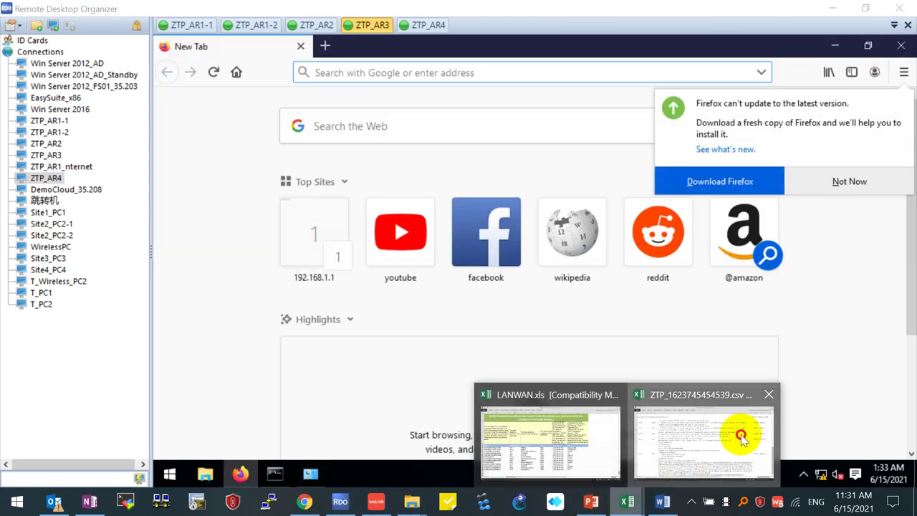
click(738, 430)
click(244, 383)
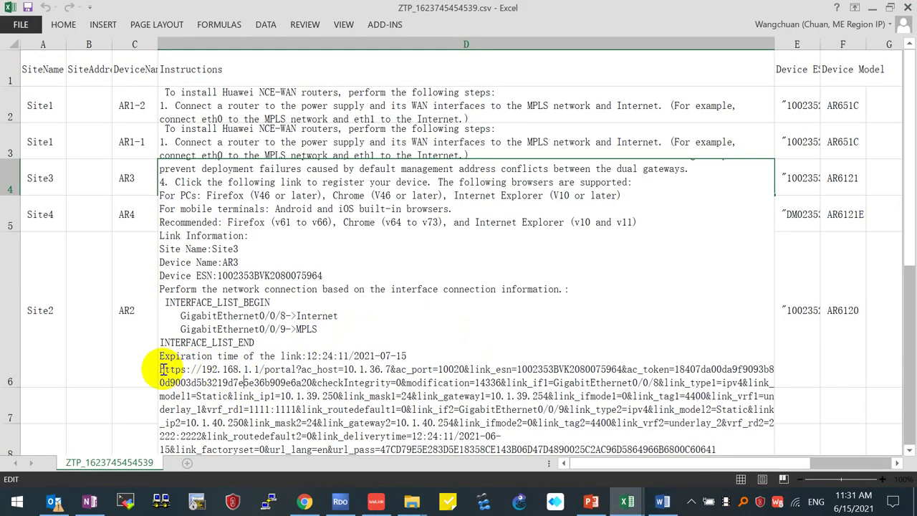
drag(163, 370, 727, 446)
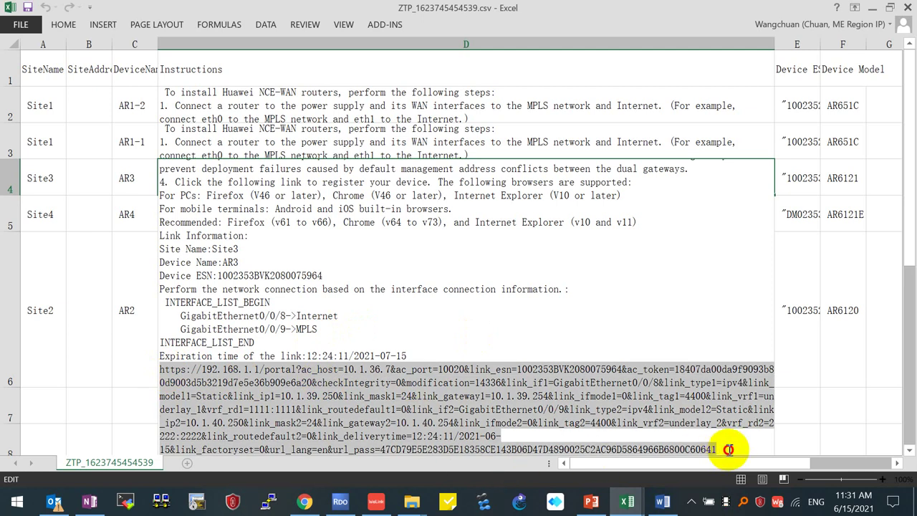
right_click(568, 407)
click(595, 324)
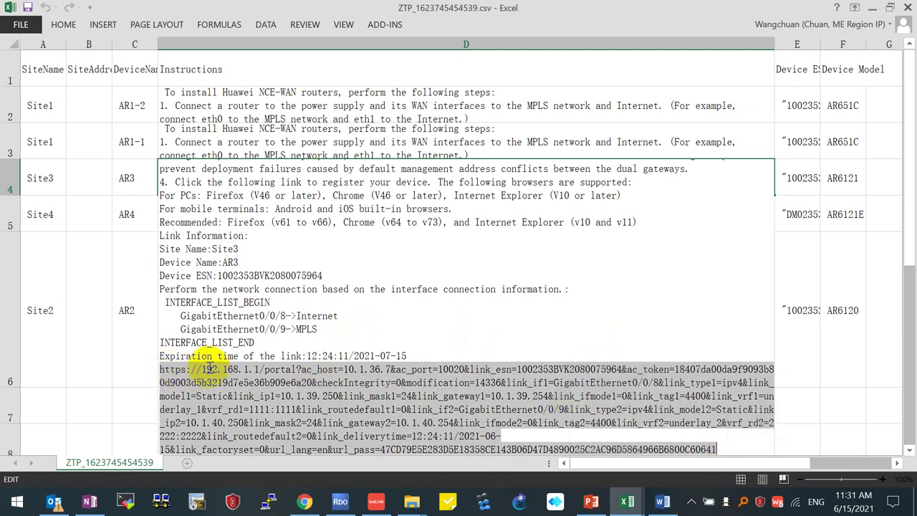
Dismiss the Firefox update notice in ZTP_AR3 and load AR3's deployment URL with its embedded access token
key(alt+Tab)
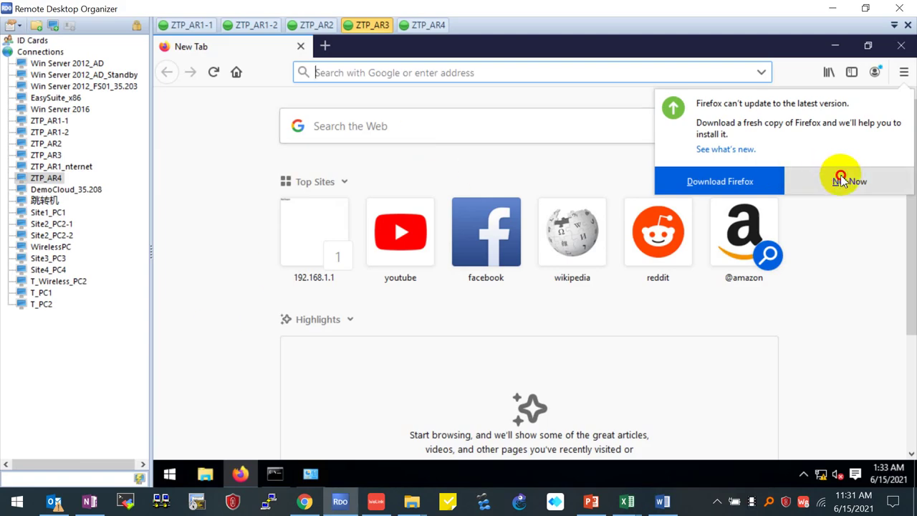
click(846, 178)
key(ctrl+v)
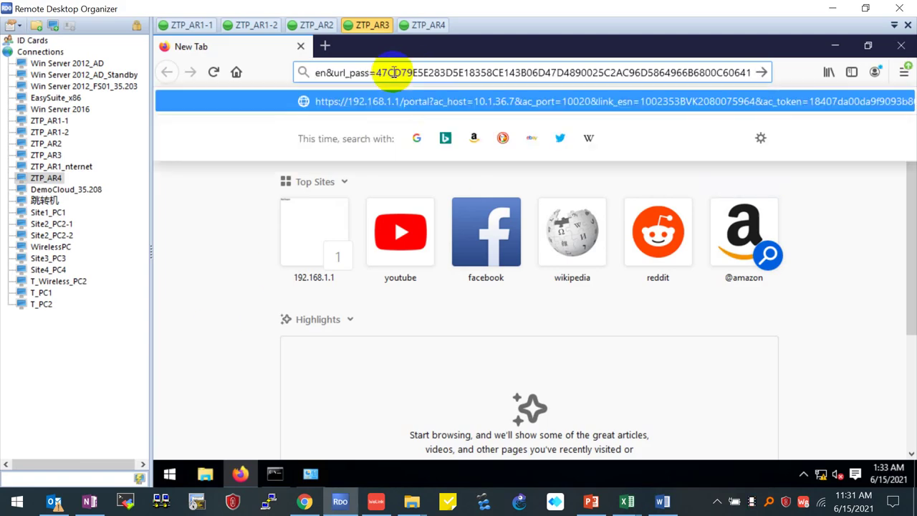
key(Return)
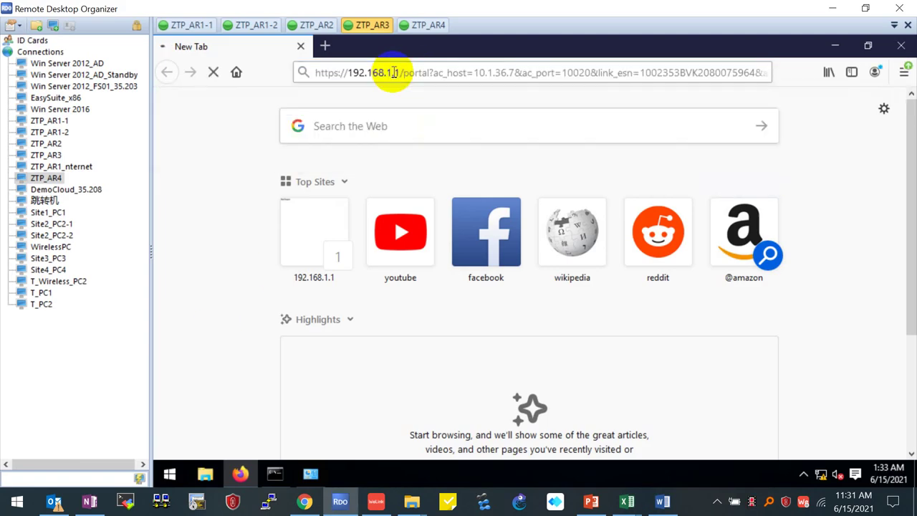
Bring up the ZTP_AR4 session, return to the ZTP workbook and reduce the height of AR3's row
click(423, 24)
key(alt+Tab)
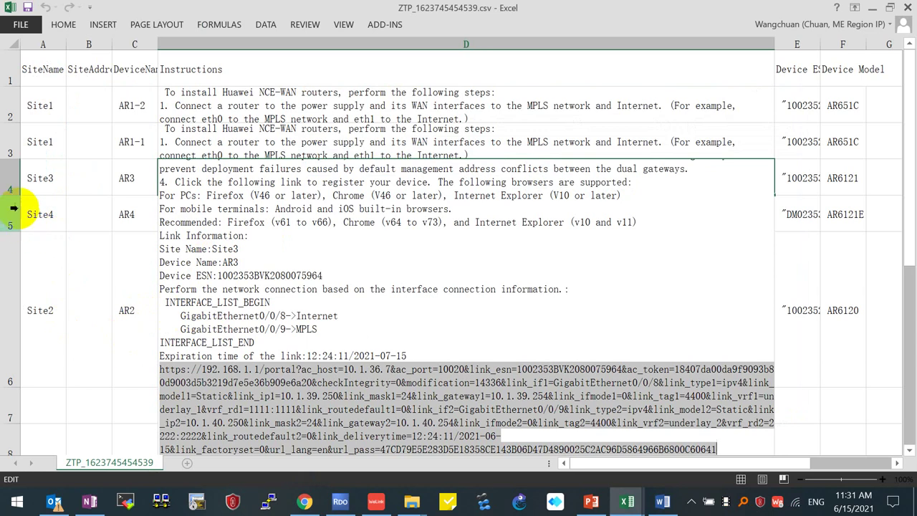
click(183, 217)
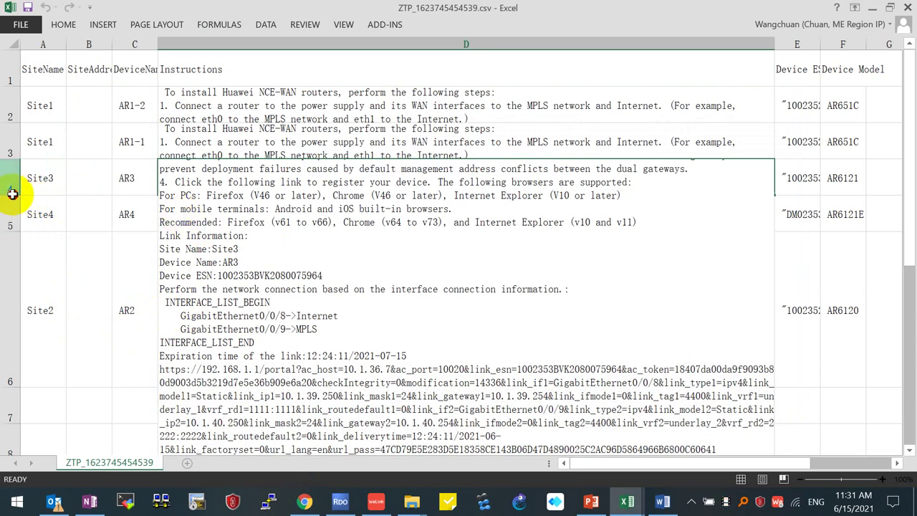
drag(13, 194, 36, 175)
Open AR4's Instructions cell for editing and copy only its deployment URL
click(244, 188)
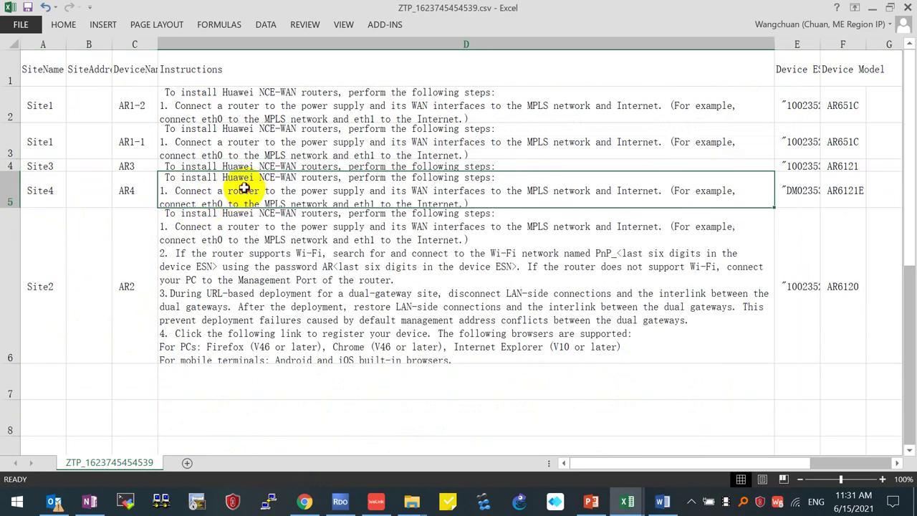
double_click(244, 188)
drag(159, 428, 748, 450)
right_click(570, 374)
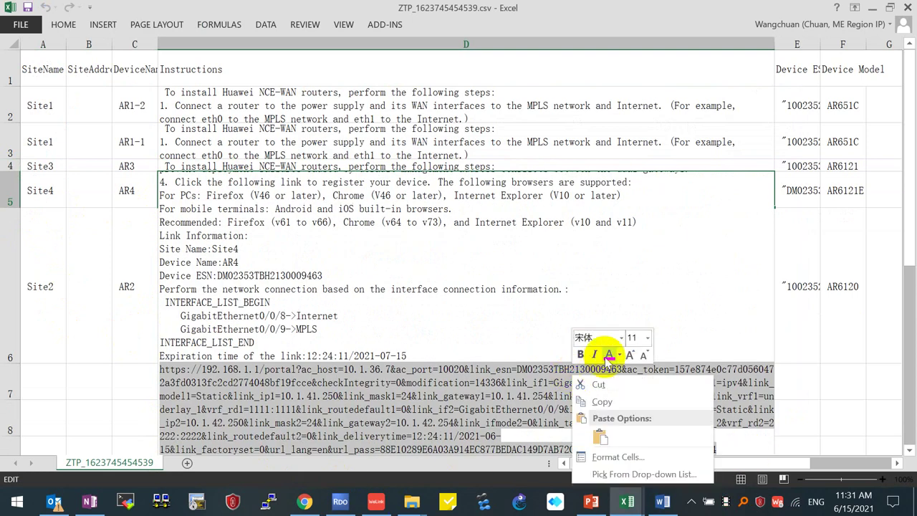
click(616, 407)
Open Firefox in the ZTP_AR4 session, dismiss its update notice and load AR4's deployment URL with its embedded access token
key(alt+Tab)
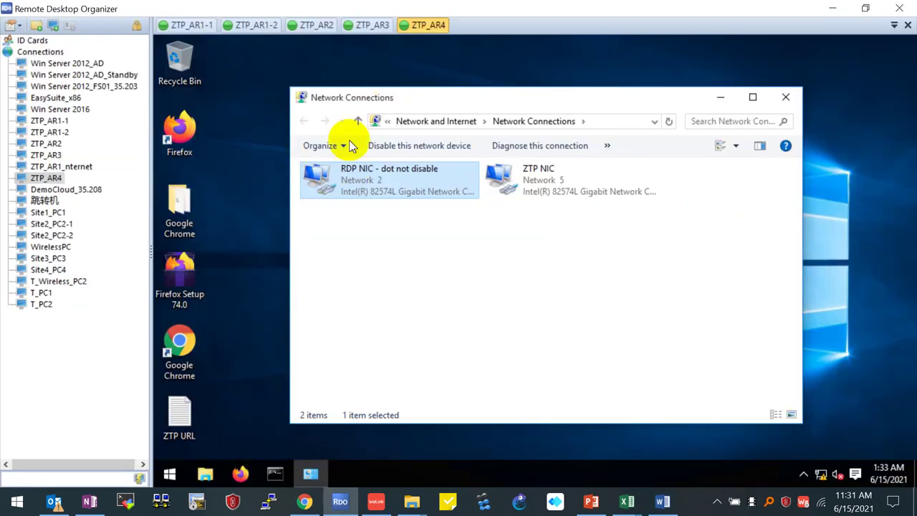
click(240, 474)
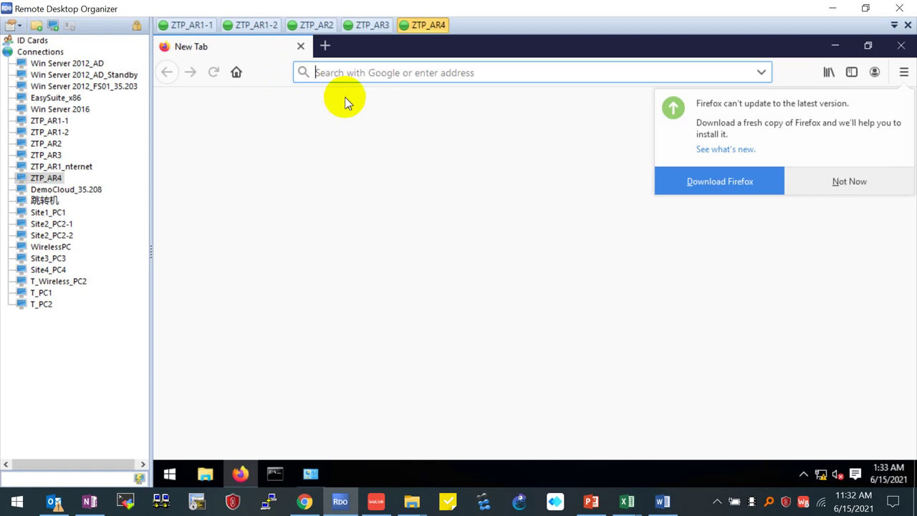
click(840, 179)
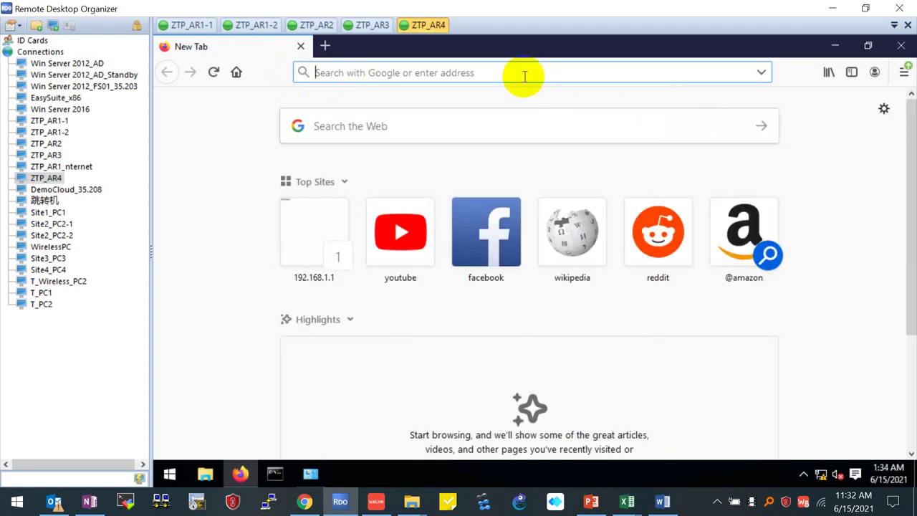
key(ctrl+v)
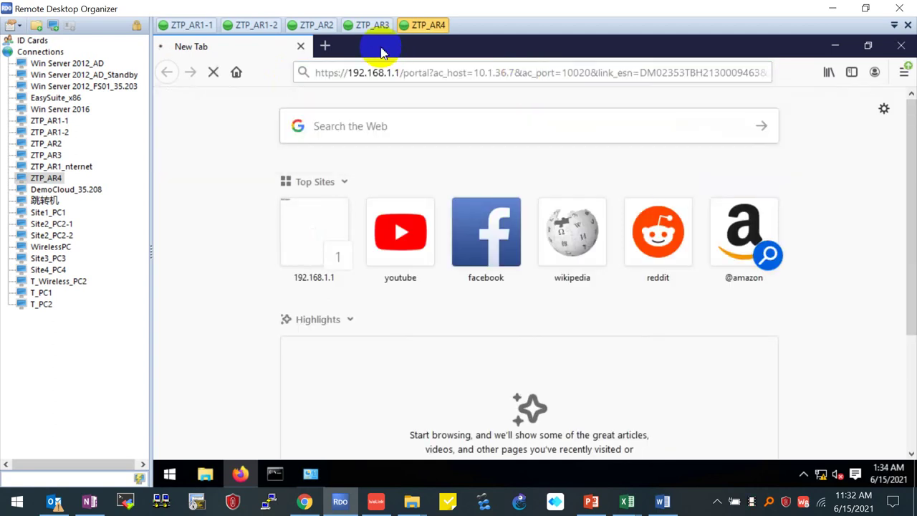
Dismiss the Firefox update notice in ZTP_AR2 and confirm deployment on the AR3 and AR4 portal pages
click(319, 25)
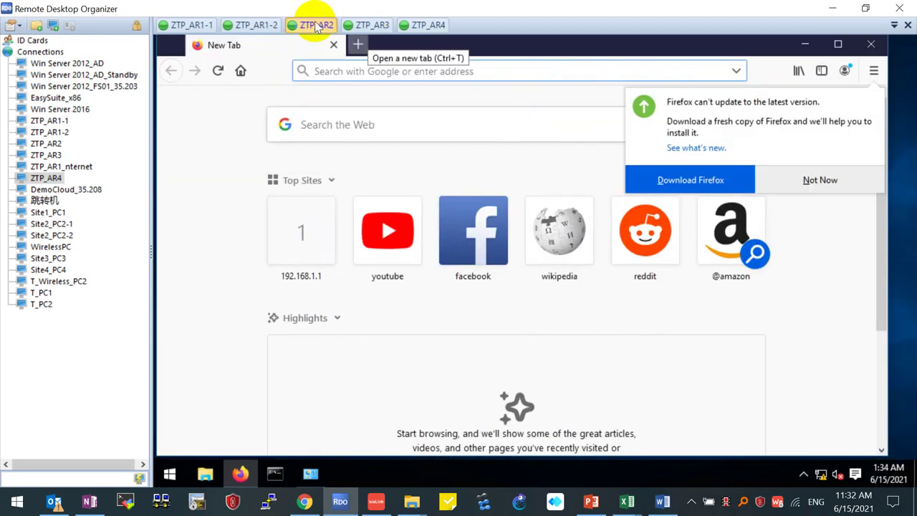
click(799, 179)
click(374, 24)
click(500, 351)
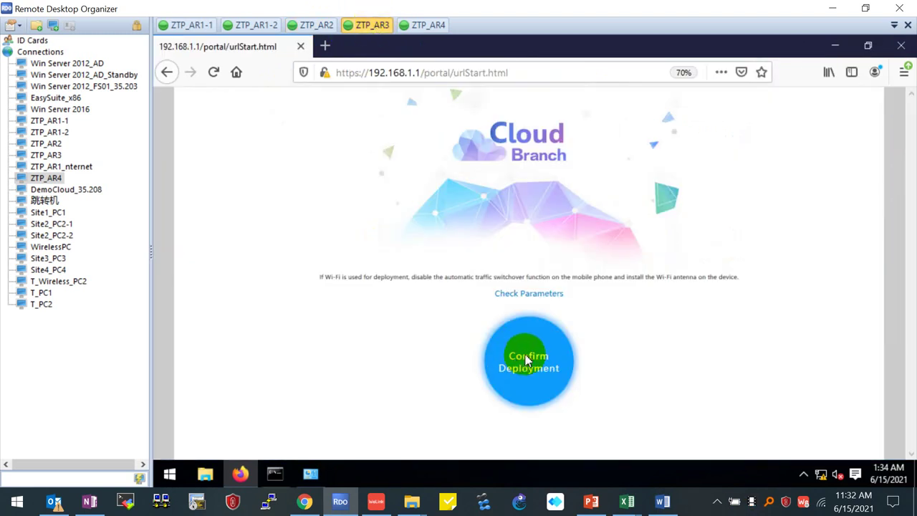
click(421, 25)
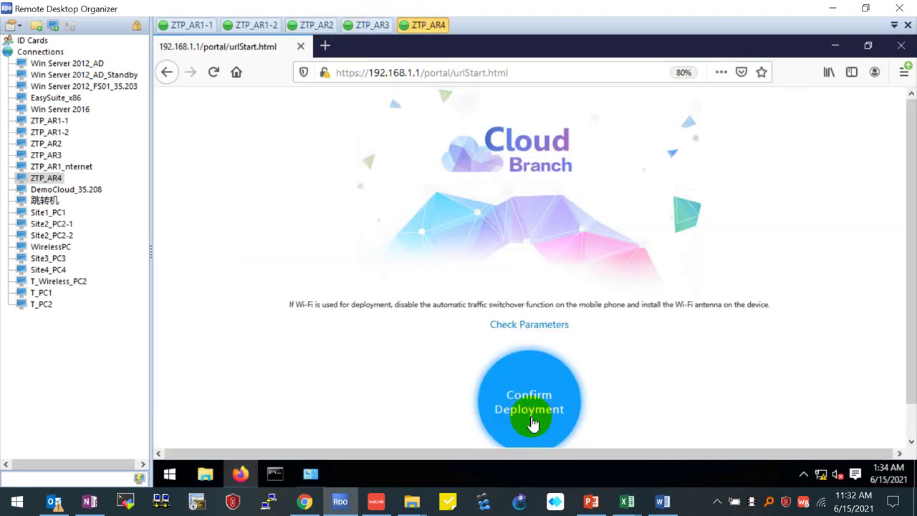
click(528, 394)
Bring up the ZTP_AR2 session, return to the ZTP workbook, shrink the AR4, AR1-2 and AR1-1 rows and enlarge AR2's row
click(320, 25)
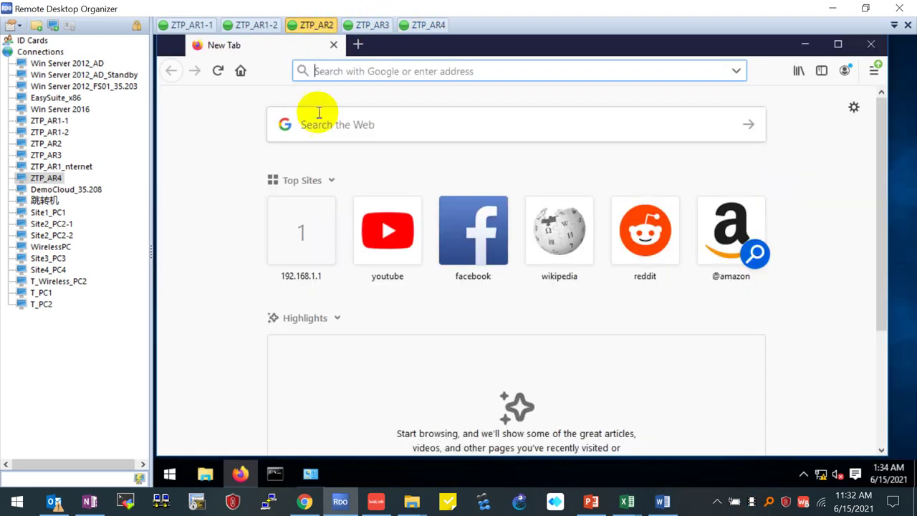
mouse_move(641, 492)
click(727, 409)
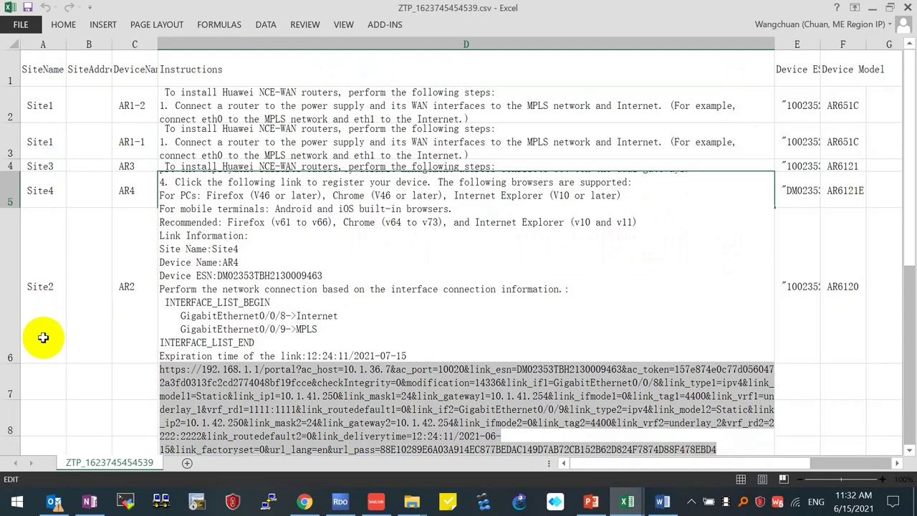
click(11, 198)
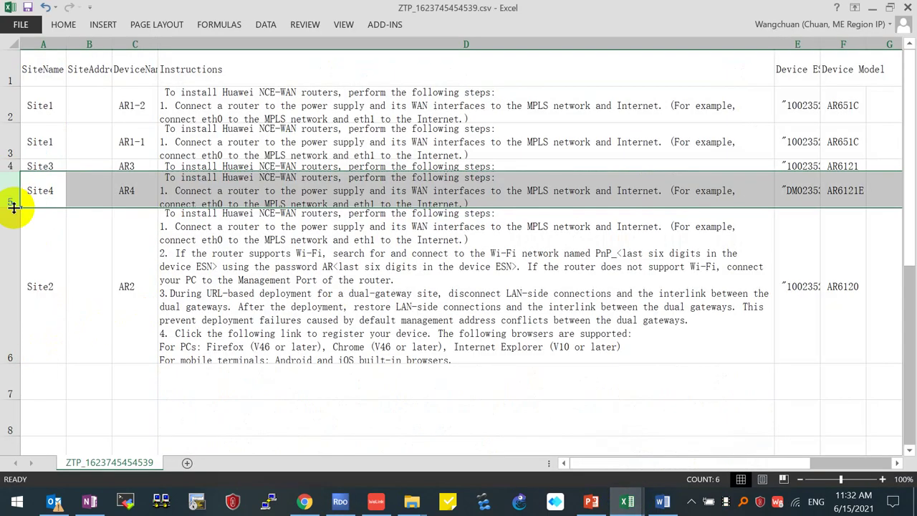
drag(13, 206, 14, 173)
drag(15, 121, 14, 101)
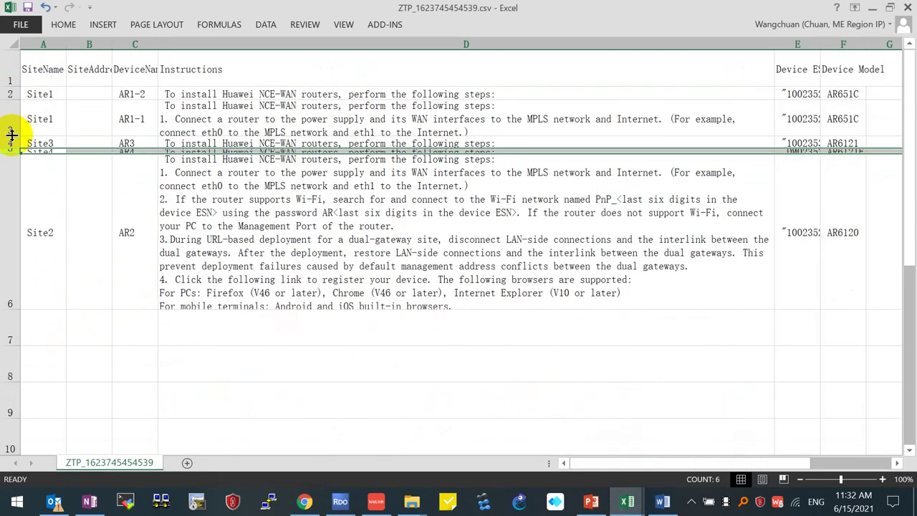
drag(11, 135, 13, 113)
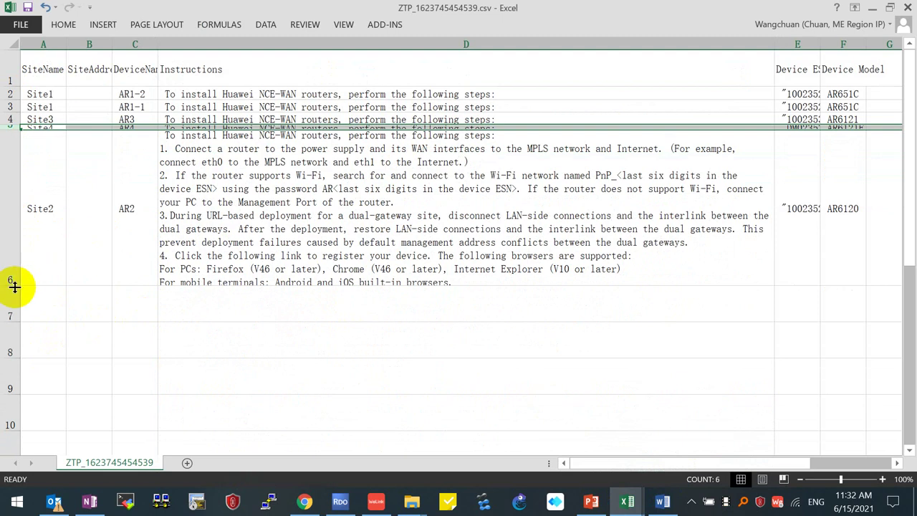
drag(14, 286, 21, 423)
Open AR2's Instructions cell for editing and copy only its deployment URL, without the expiration line
click(312, 344)
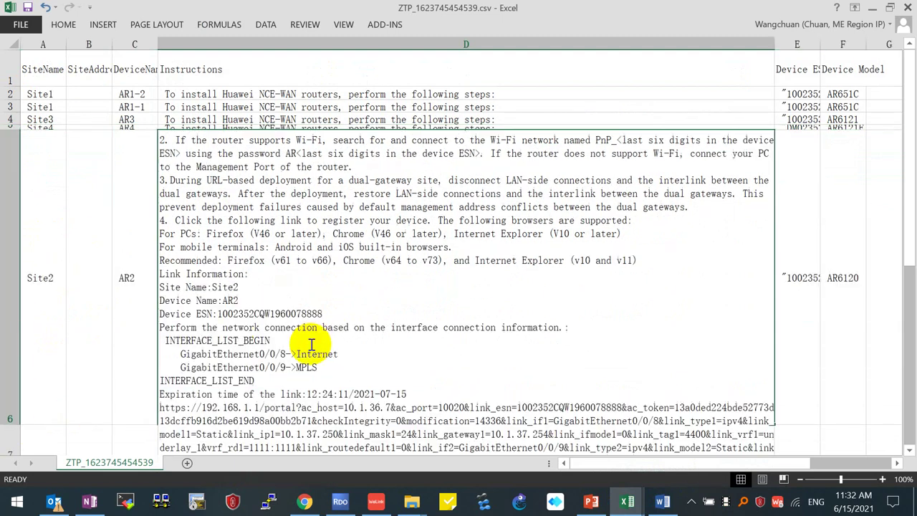
double_click(312, 345)
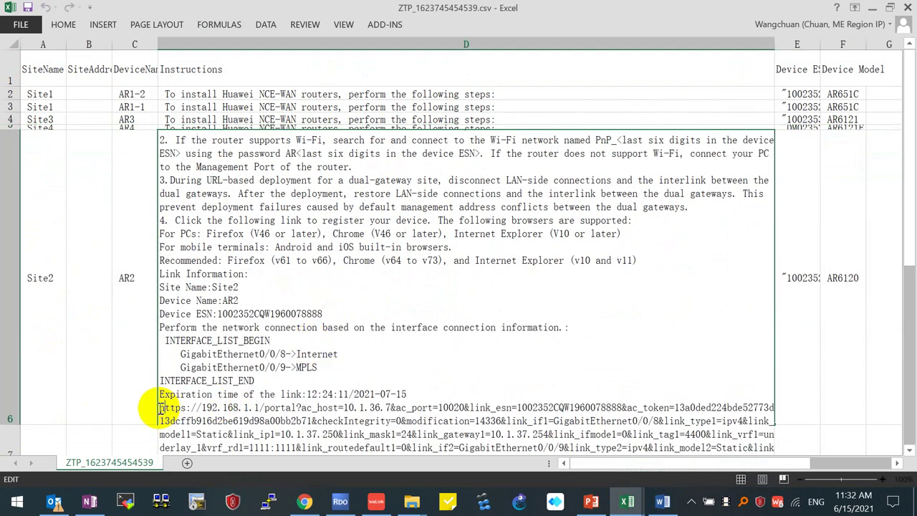
drag(159, 408, 741, 457)
right_click(600, 391)
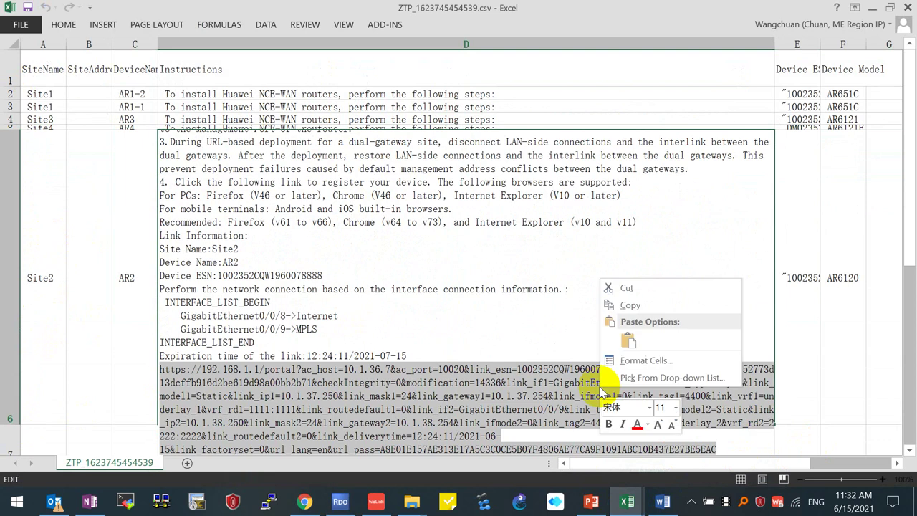
click(631, 305)
Load AR2's deployment URL with its embedded access token in ZTP_AR2's Firefox and confirm the deployment
key(alt+Tab)
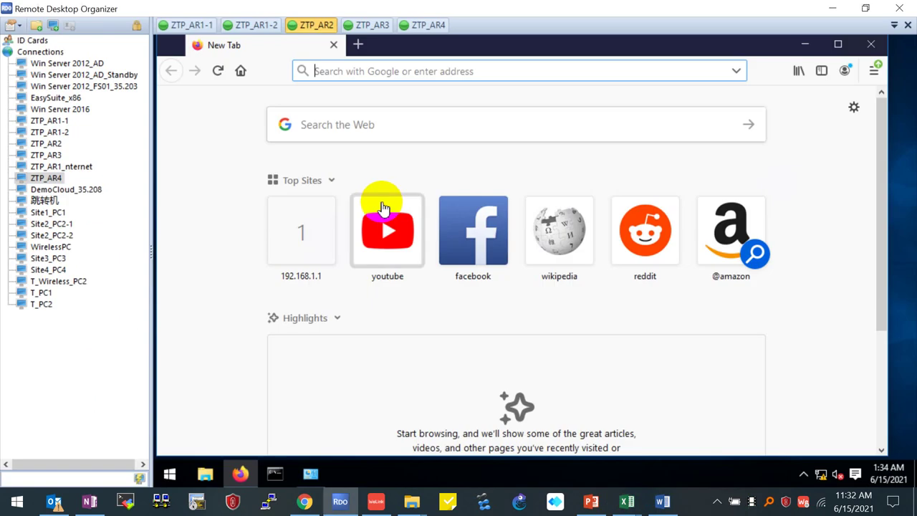
key(ctrl+v)
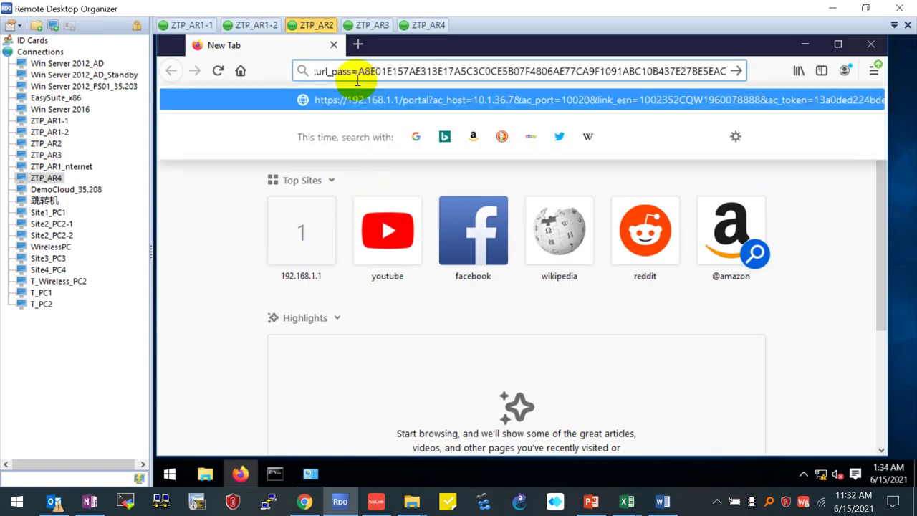
key(Return)
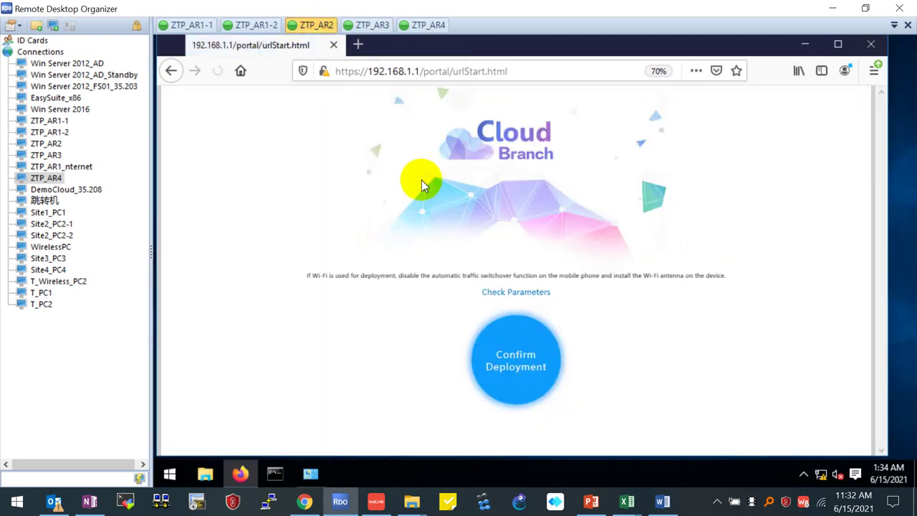
click(511, 363)
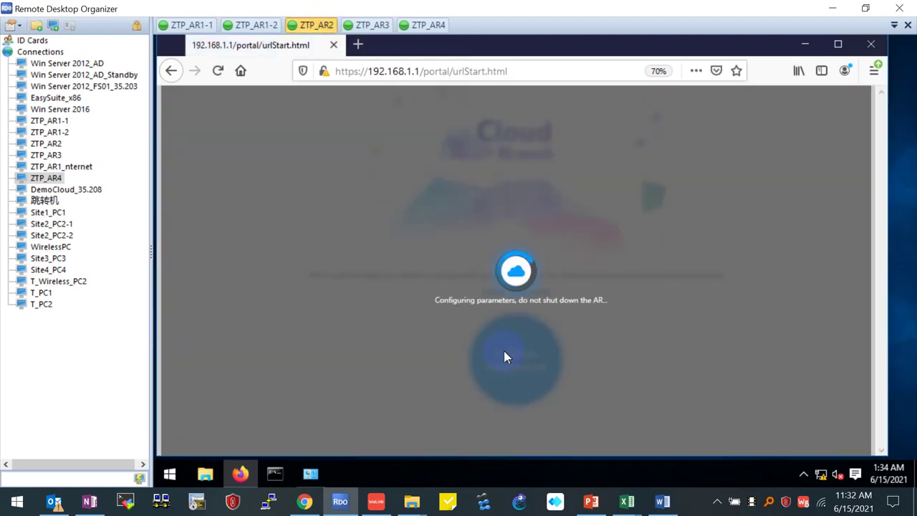
Continue from the Welcome screen on AR1-1's deployment page in the ZTP_AR1-1 session
click(754, 502)
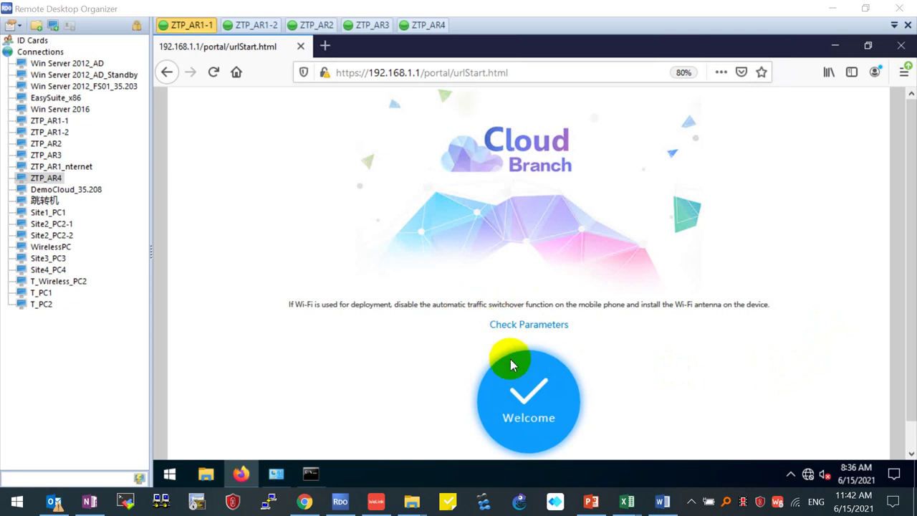
click(530, 391)
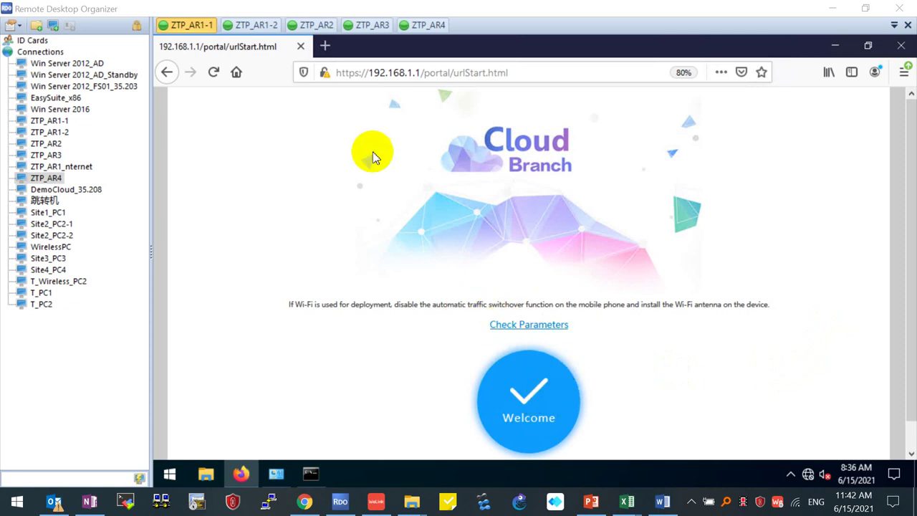
click(512, 389)
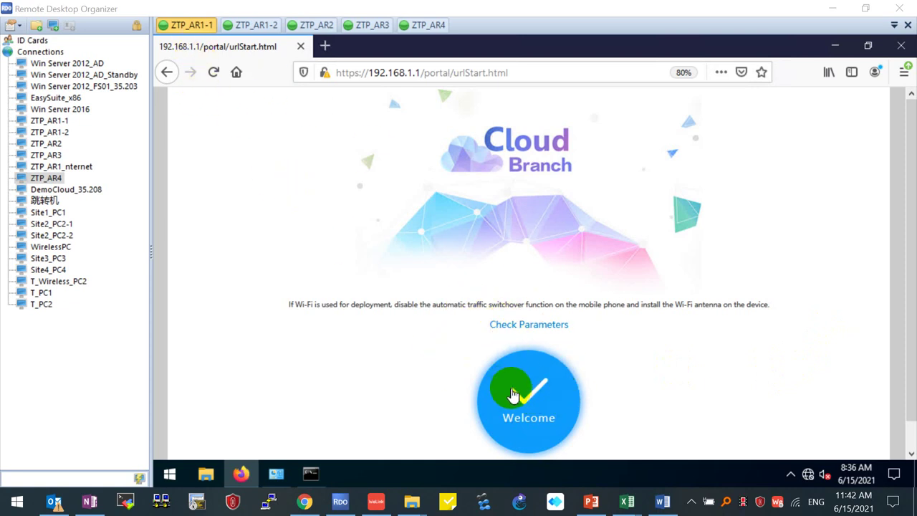
click(505, 407)
click(529, 402)
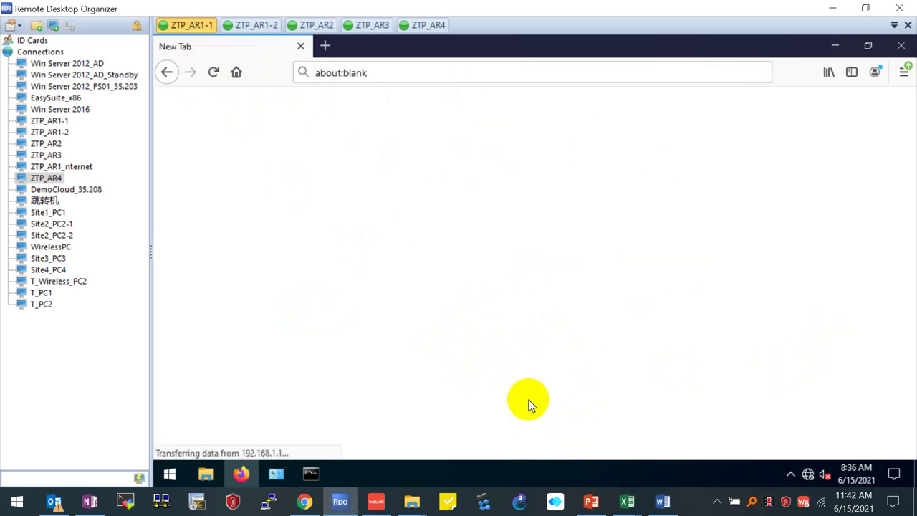
Switch to iMaster NCE-Campus in Chrome and check the router status in Device Management for Site1 through Site4
click(305, 503)
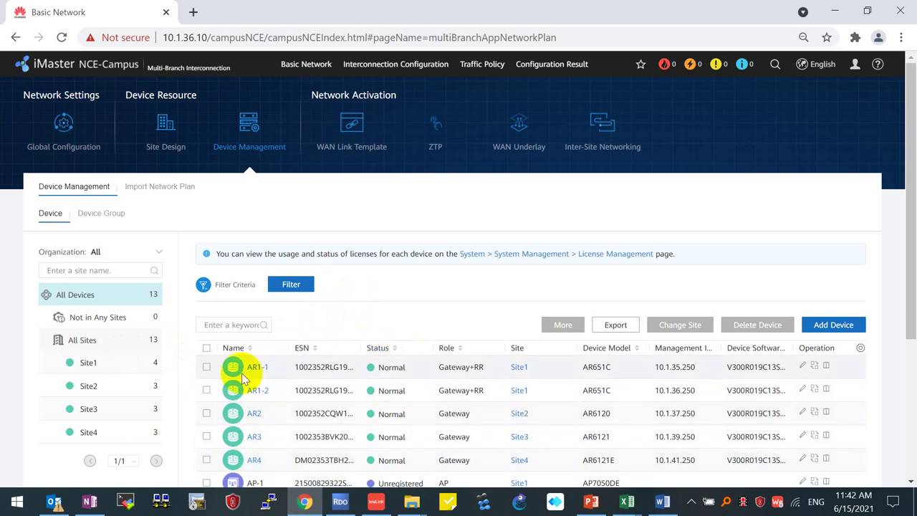
click(106, 366)
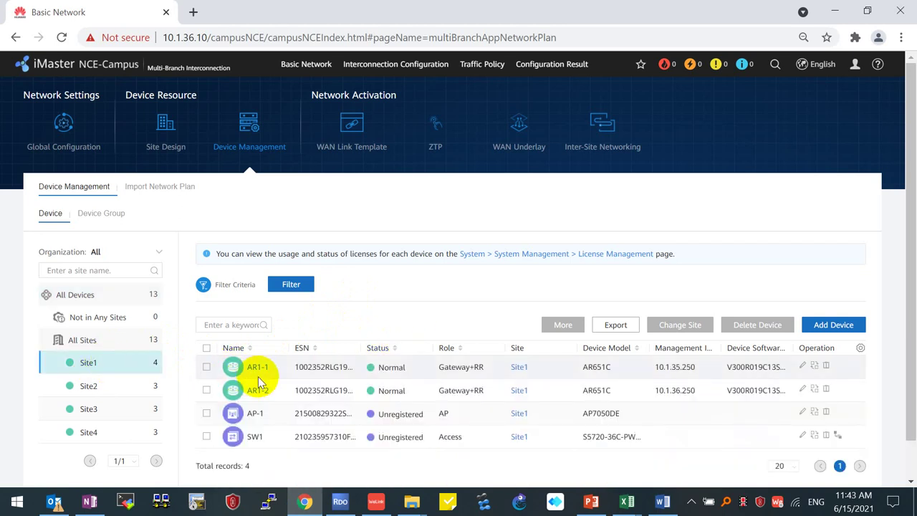
click(112, 388)
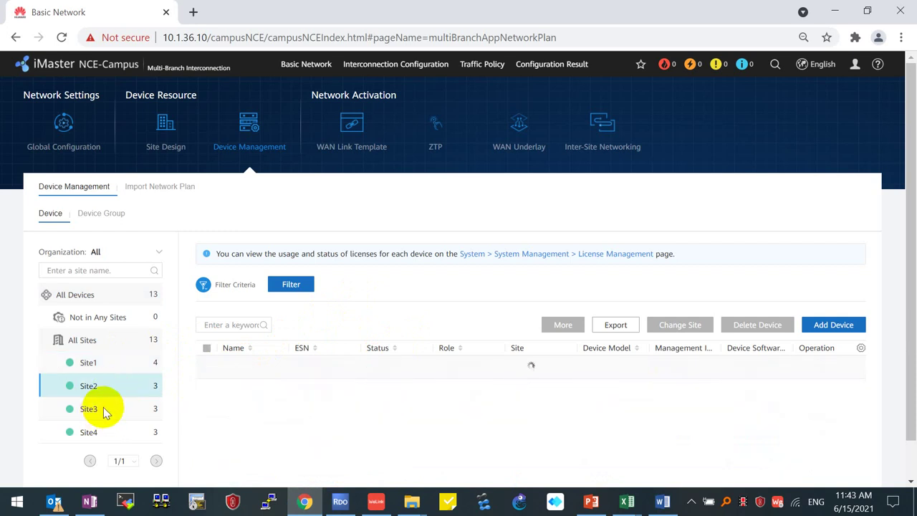
click(126, 367)
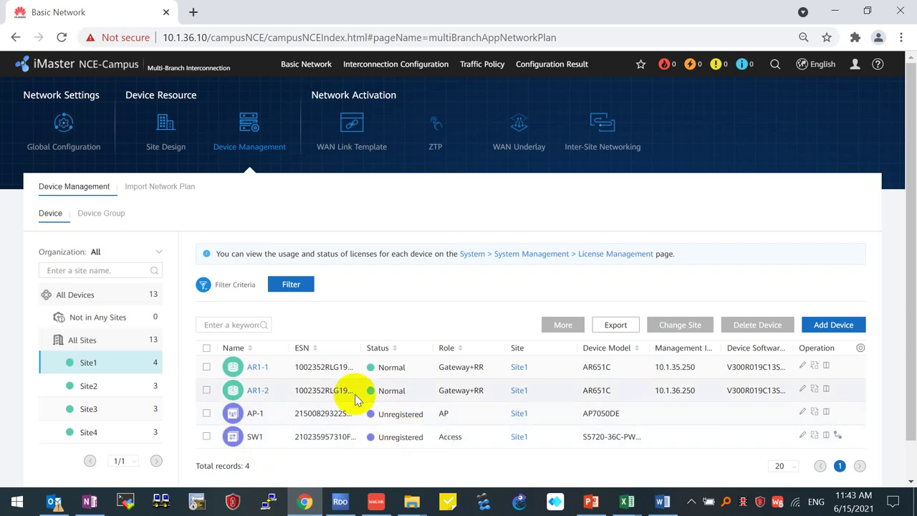
click(111, 387)
click(106, 414)
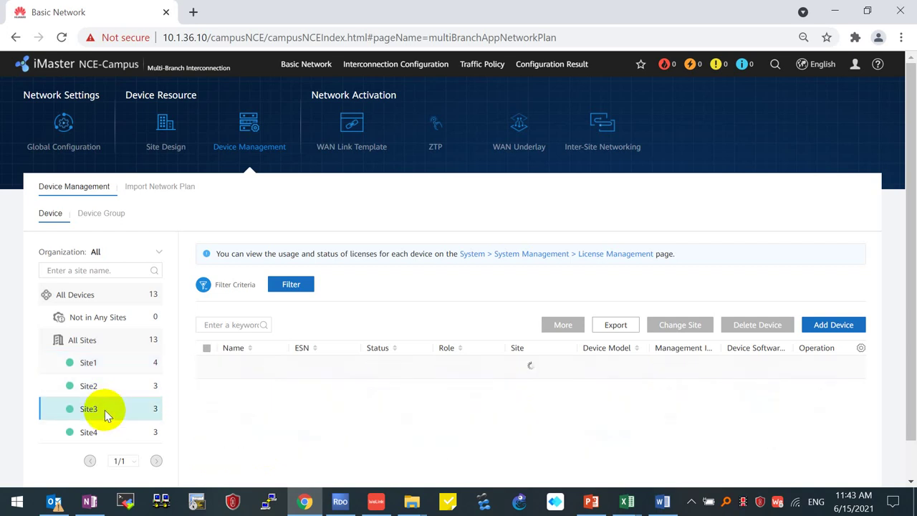
click(111, 437)
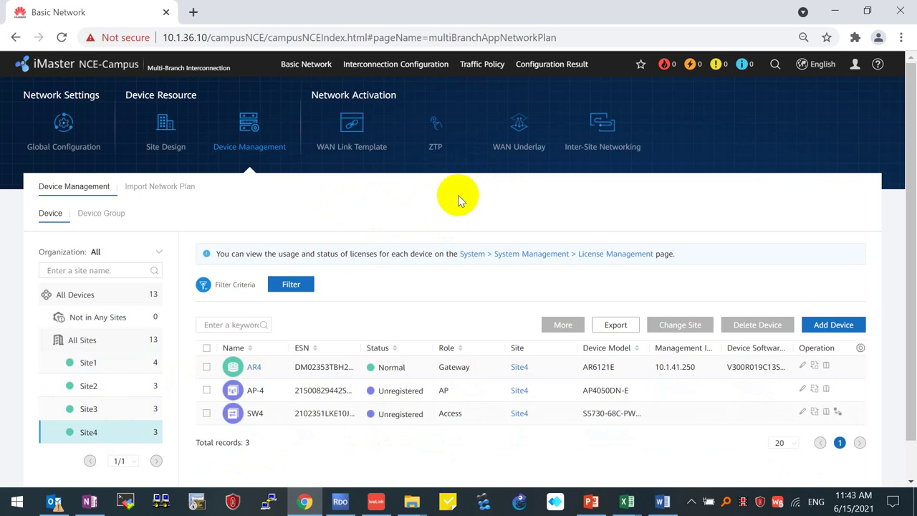
Review Site4's WAN Underlay interfaces and its ZTP WAN link settings, returning to WAN Underlay
click(518, 142)
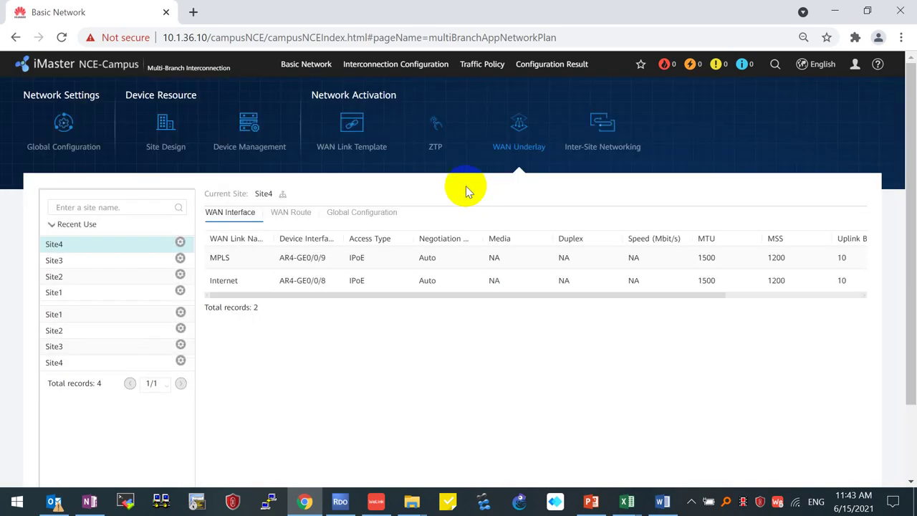
click(440, 133)
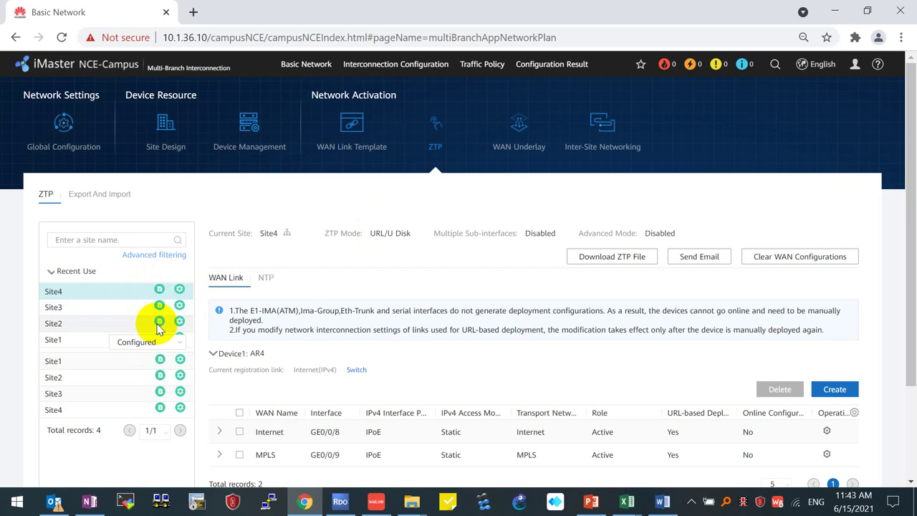
click(519, 135)
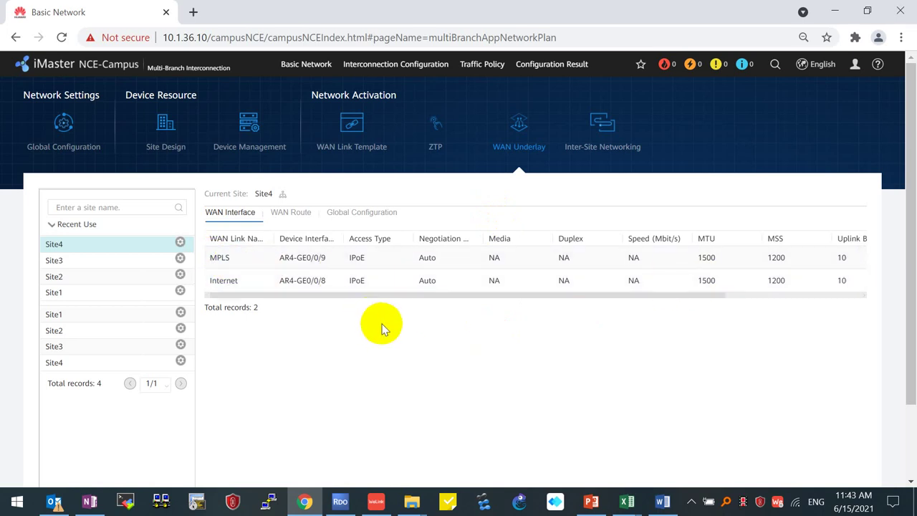
Add IPv4 Static as the WAN routing protocol for Site1
click(292, 212)
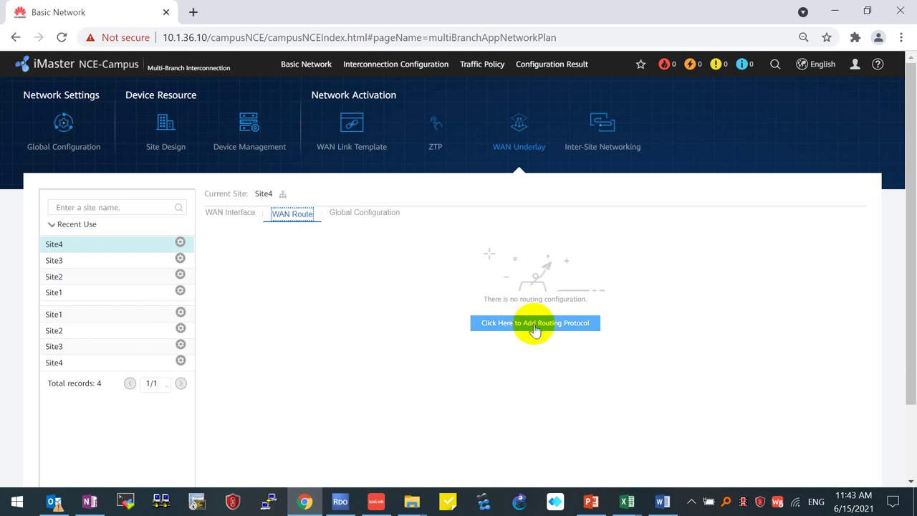
click(96, 295)
click(290, 215)
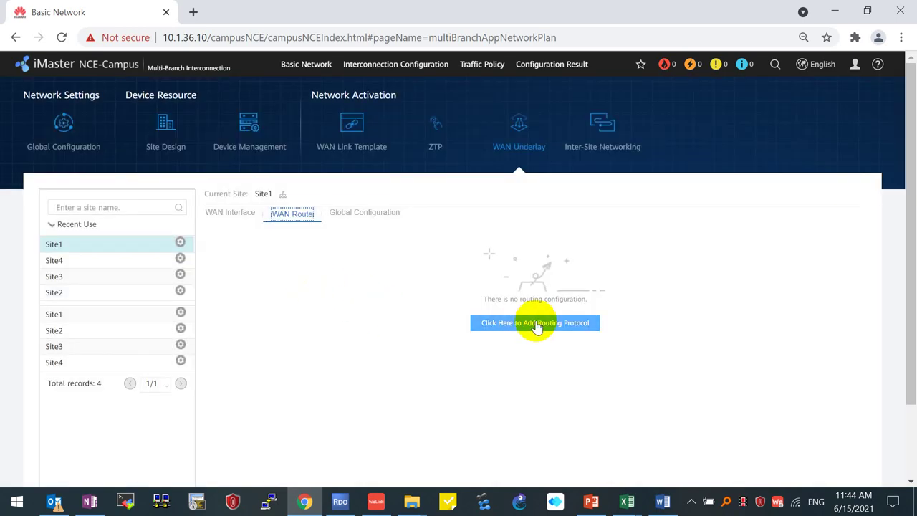
click(509, 323)
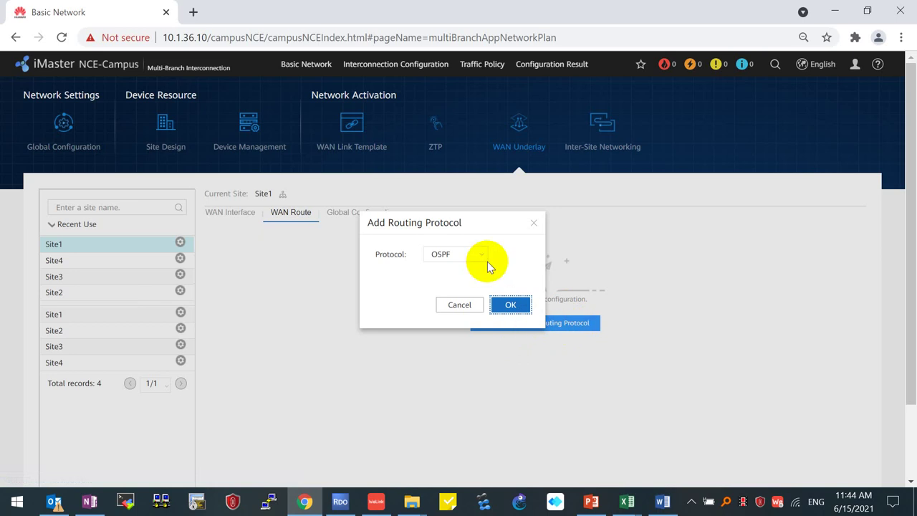
click(481, 258)
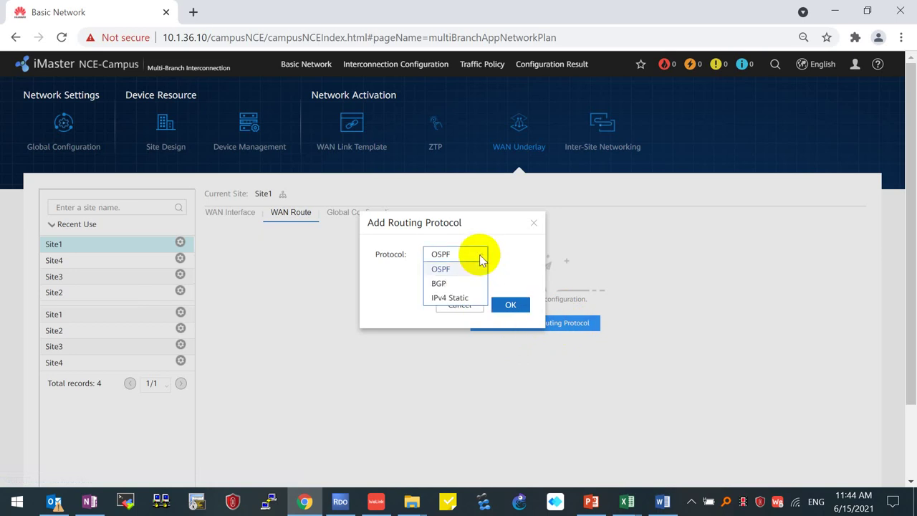
click(452, 298)
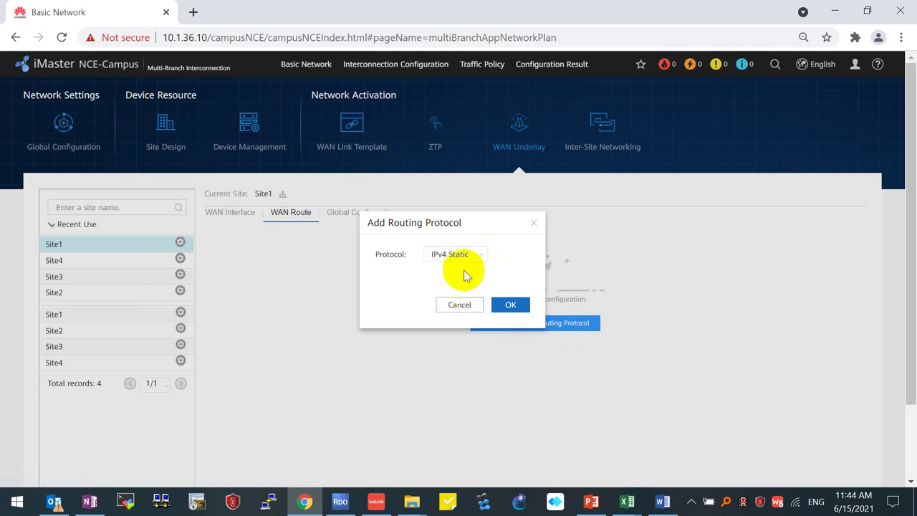
click(513, 308)
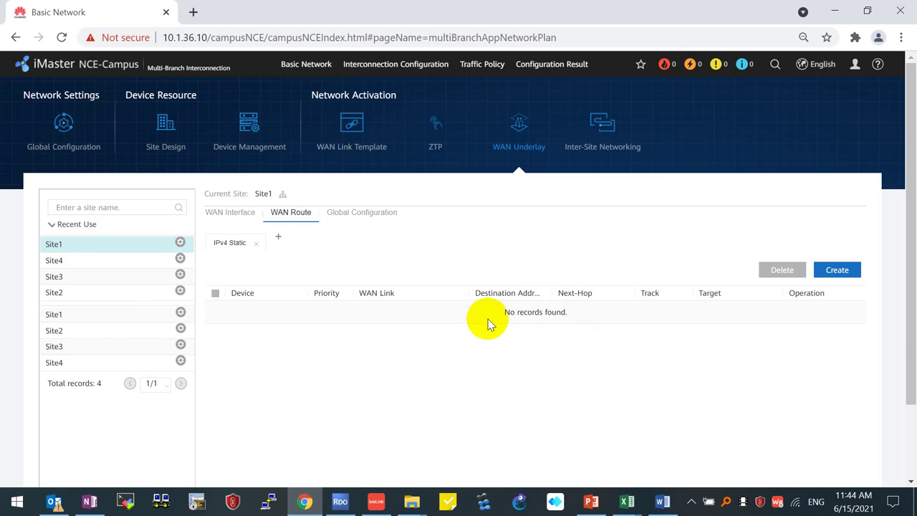
Create a static route for AR1-1 on Internet(underlay_1) with destination 0.0.0.0/0 and next-hop IP address 10.1.35.254
click(838, 276)
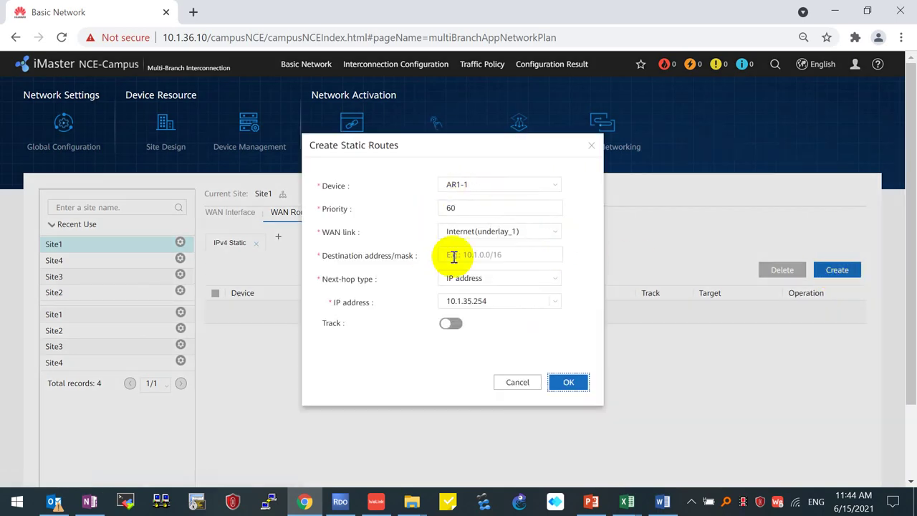
click(494, 255)
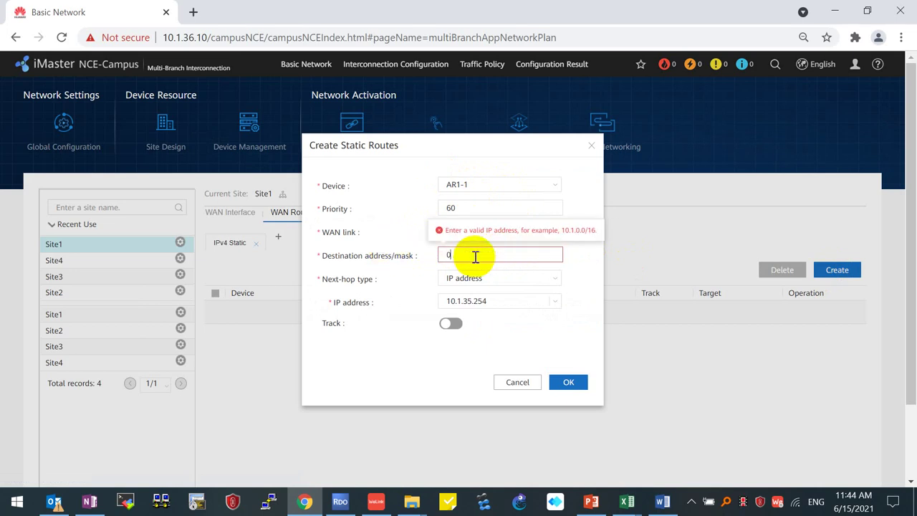
text(0.0.0.0/0)
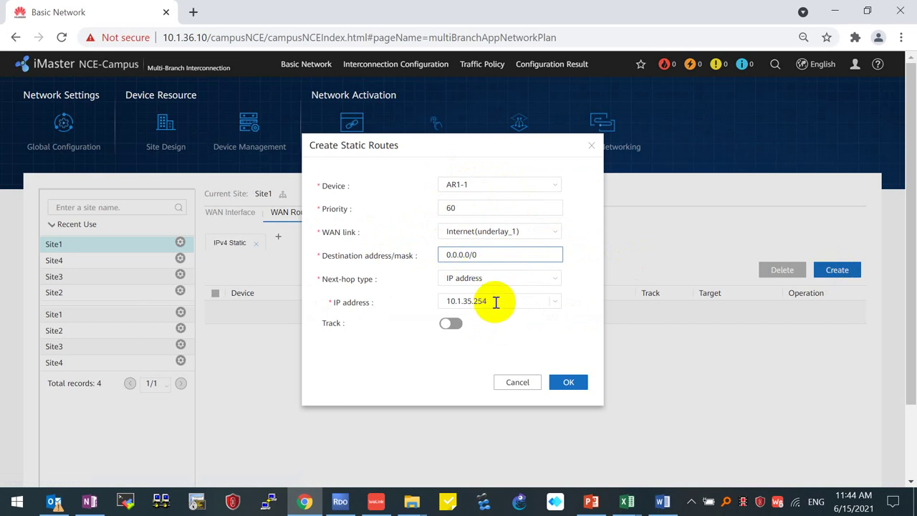
double_click(496, 301)
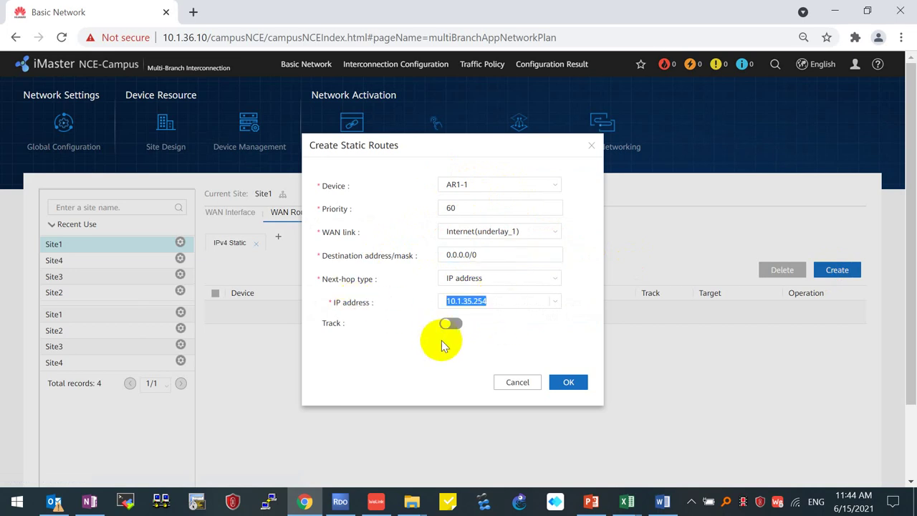
click(569, 384)
click(534, 301)
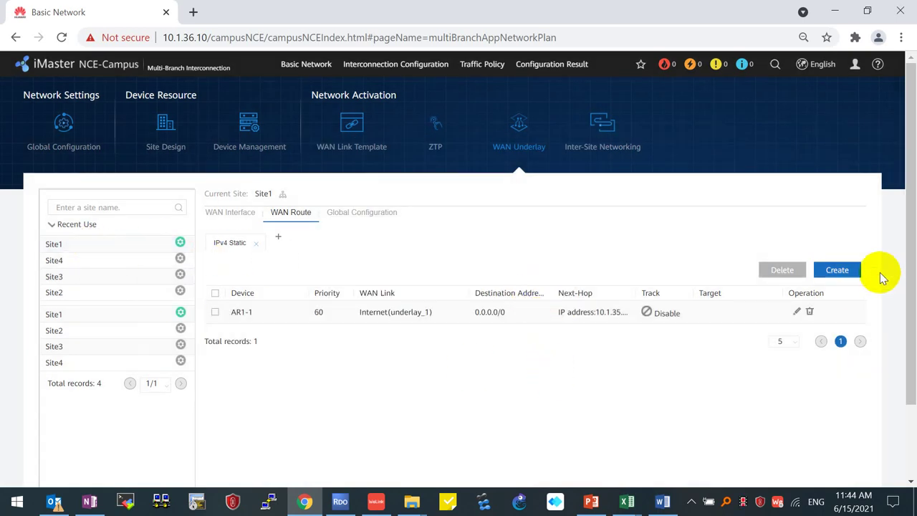
Create a static route for AR1-2 on MPLS(underlay_2) with destination 0.0.0.0/0 and next-hop IP address 10.1.36.254
click(838, 271)
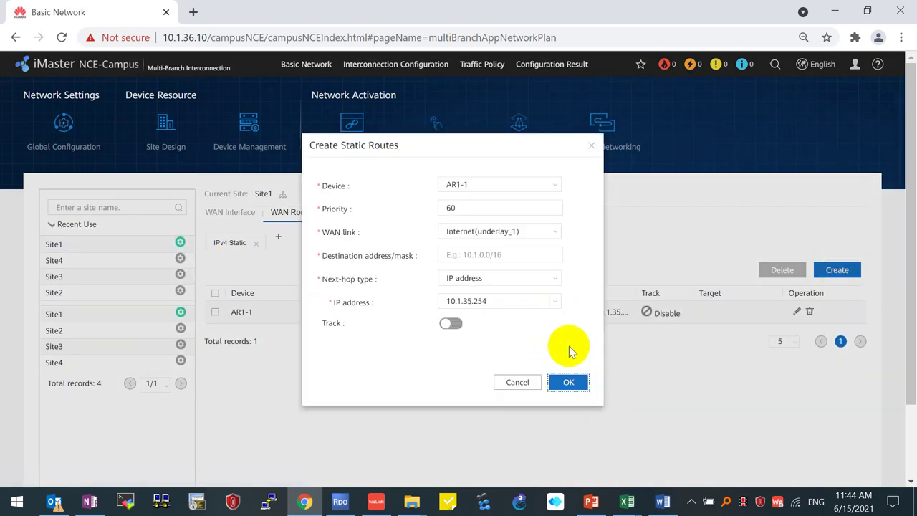
click(552, 188)
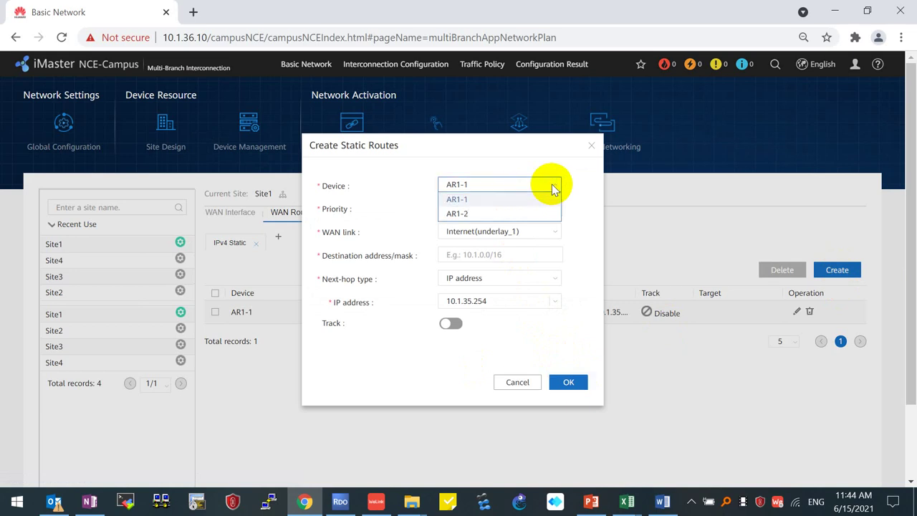
click(463, 215)
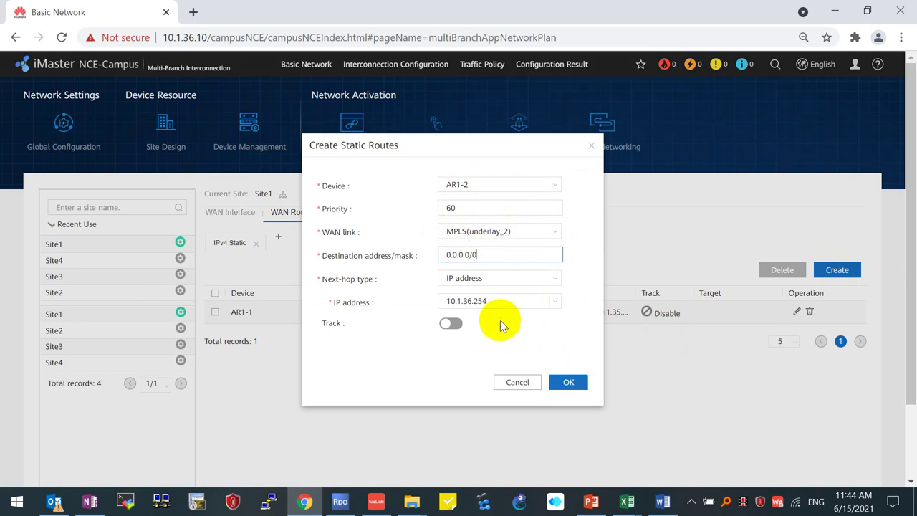
drag(501, 301, 363, 299)
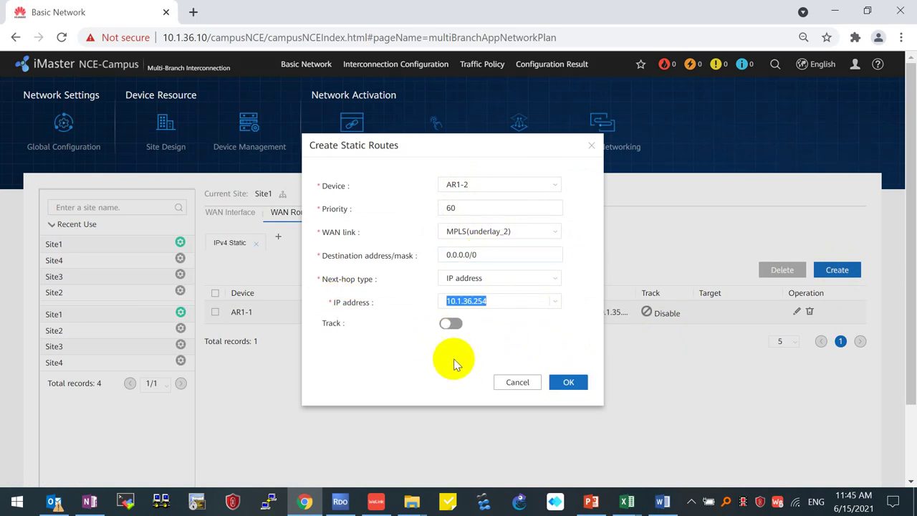
click(564, 383)
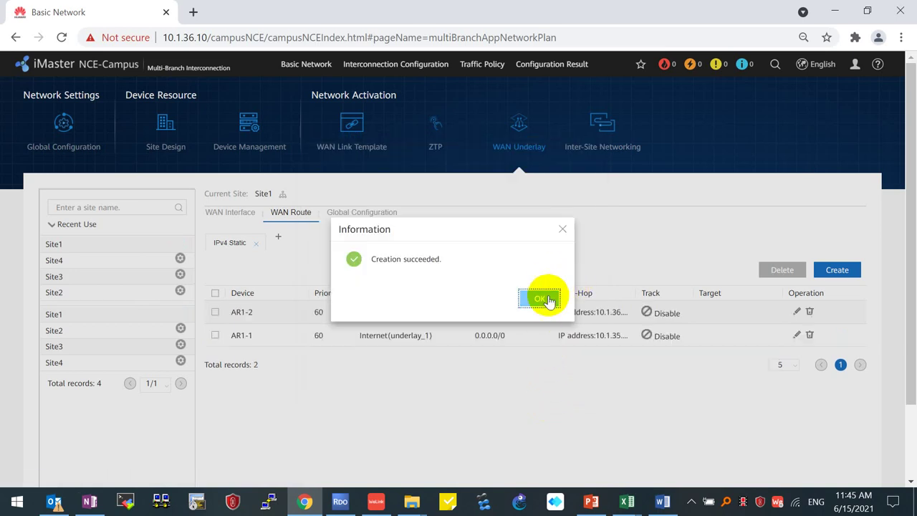
click(544, 301)
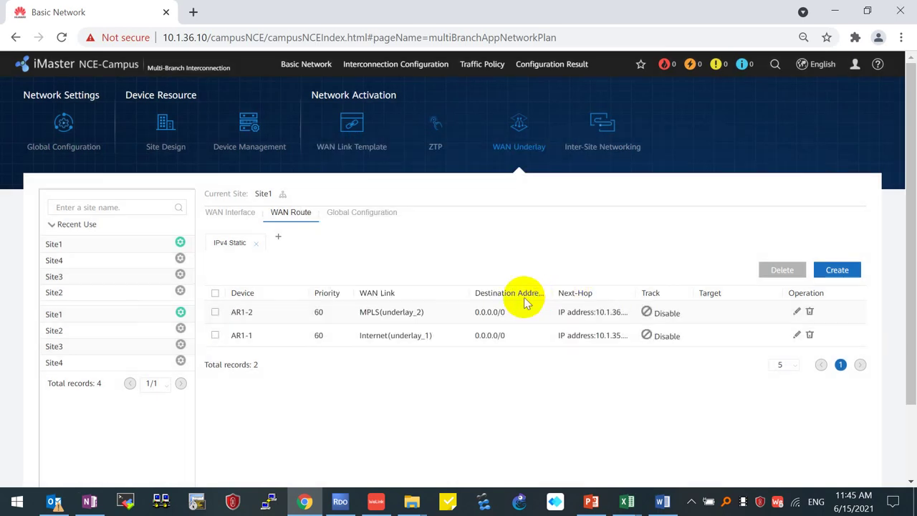
Add IPv4 Static as the WAN routing protocol for Site2
click(104, 292)
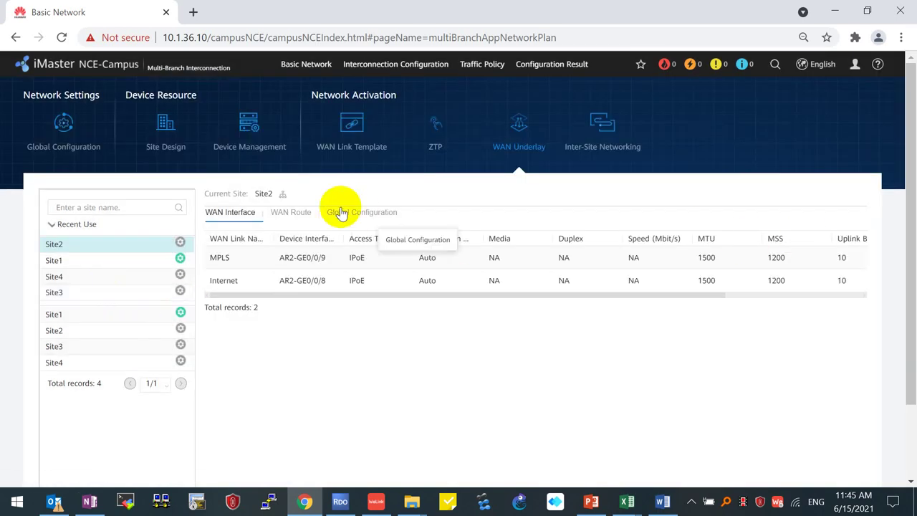
click(291, 212)
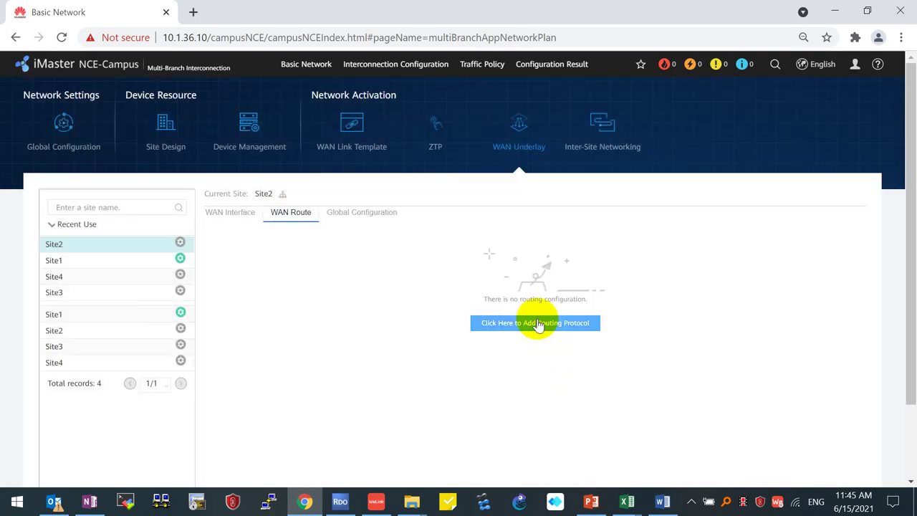
click(529, 323)
click(470, 254)
click(450, 298)
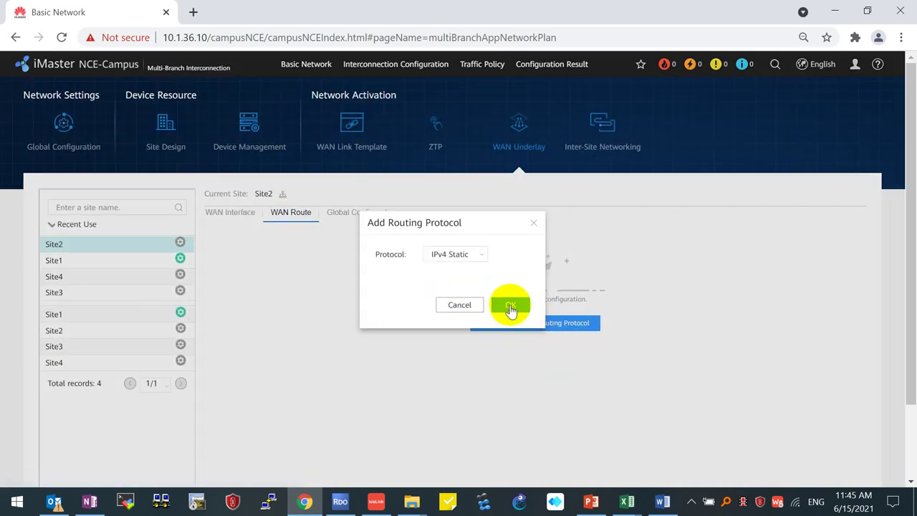
click(510, 305)
Create a static route for AR2 on Internet(underlay_1) with destination 0.0.0.0/0 and next-hop IP address 10.1.37.254
click(821, 273)
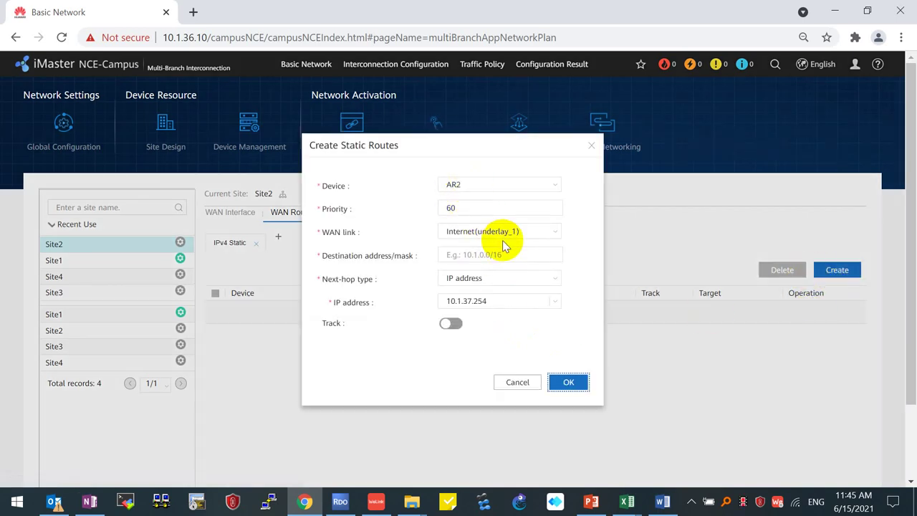
click(480, 254)
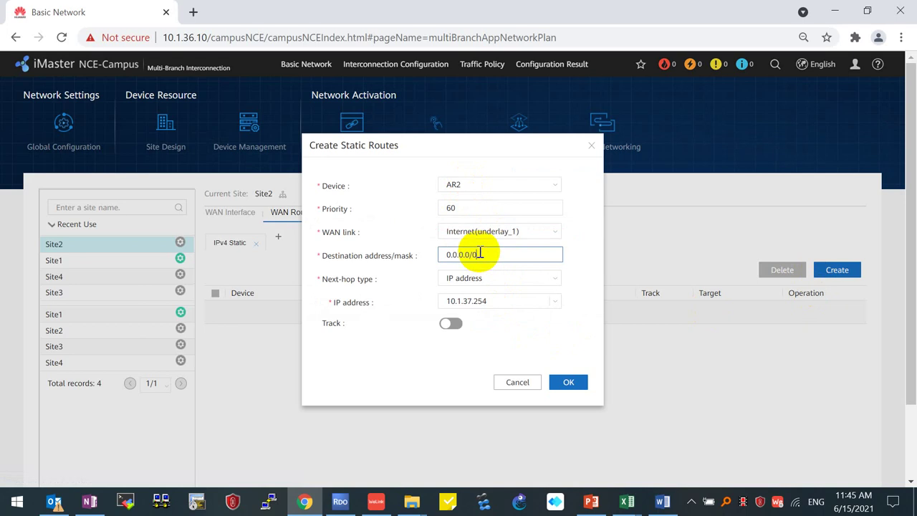
click(568, 382)
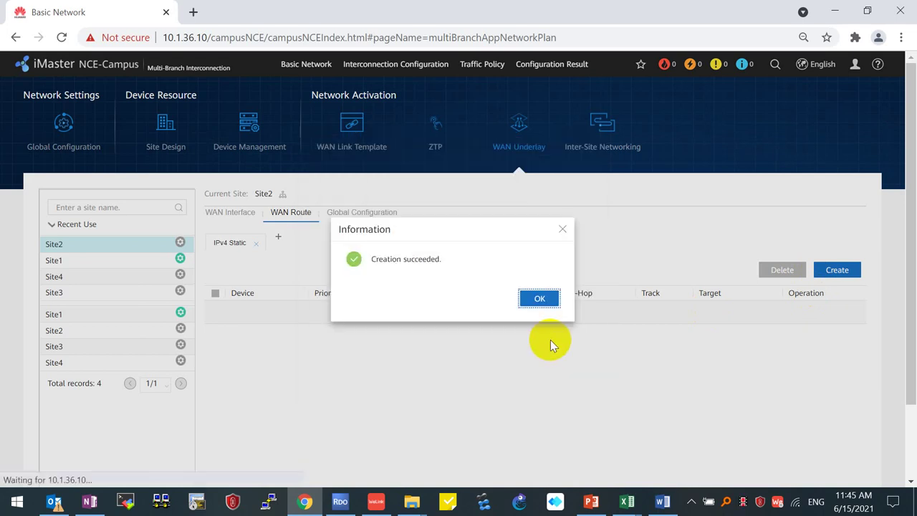
click(537, 308)
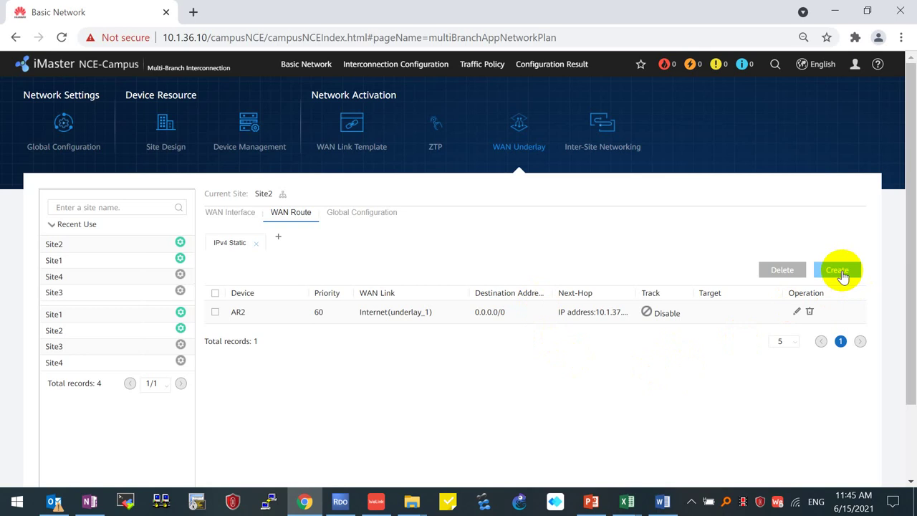
Create a static route for AR2 on MPLS(underlay_2) with destination 0.0.0.0/0 and next-hop IP address 10.1.38.254
click(839, 271)
click(469, 184)
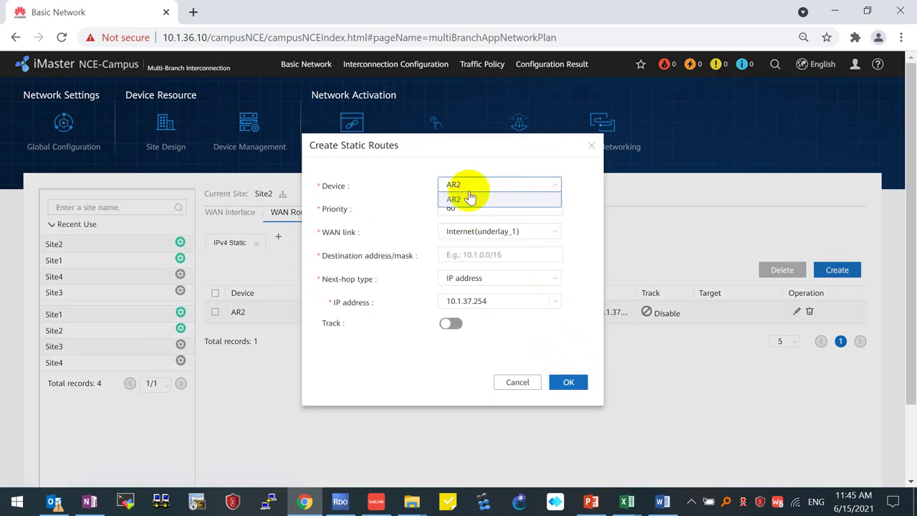
click(522, 200)
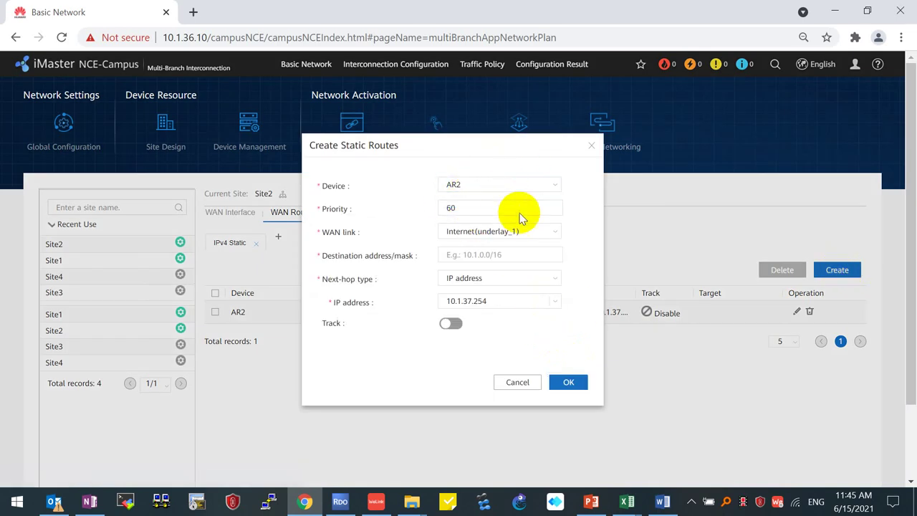
click(557, 233)
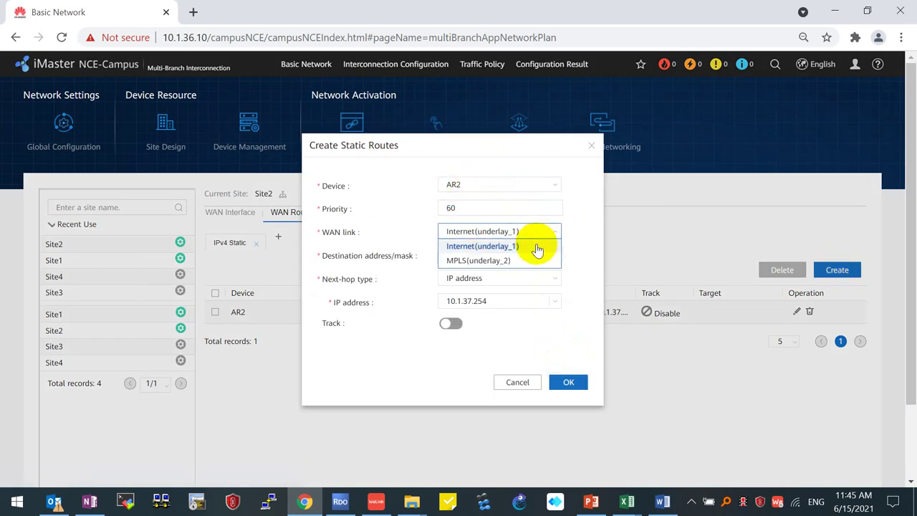
click(455, 262)
click(481, 257)
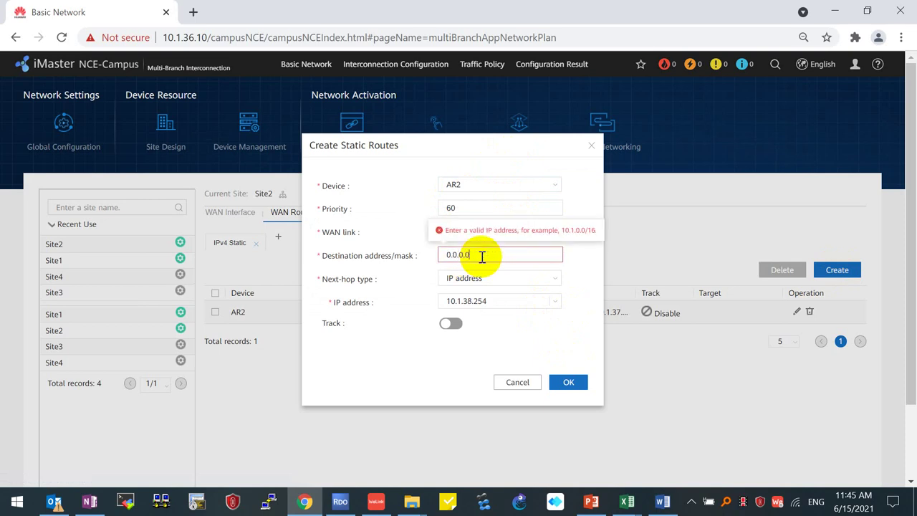
drag(506, 301, 304, 291)
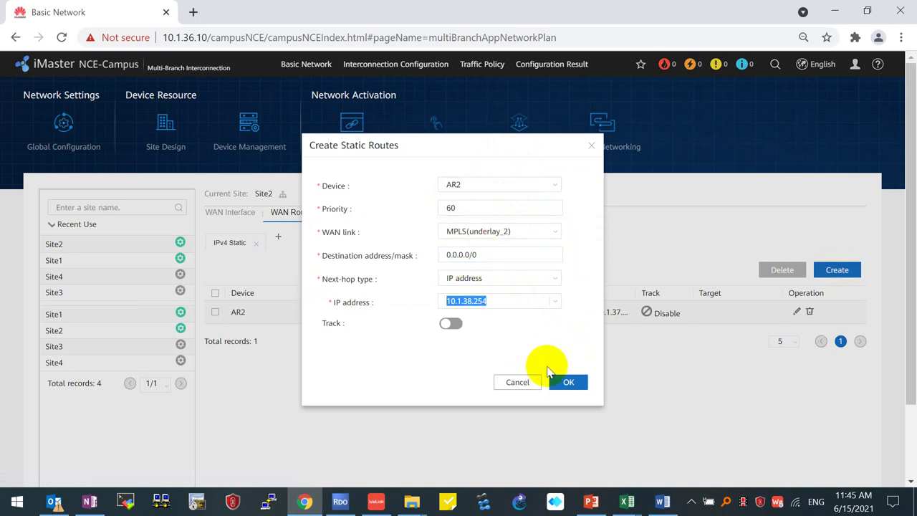
click(568, 383)
click(537, 307)
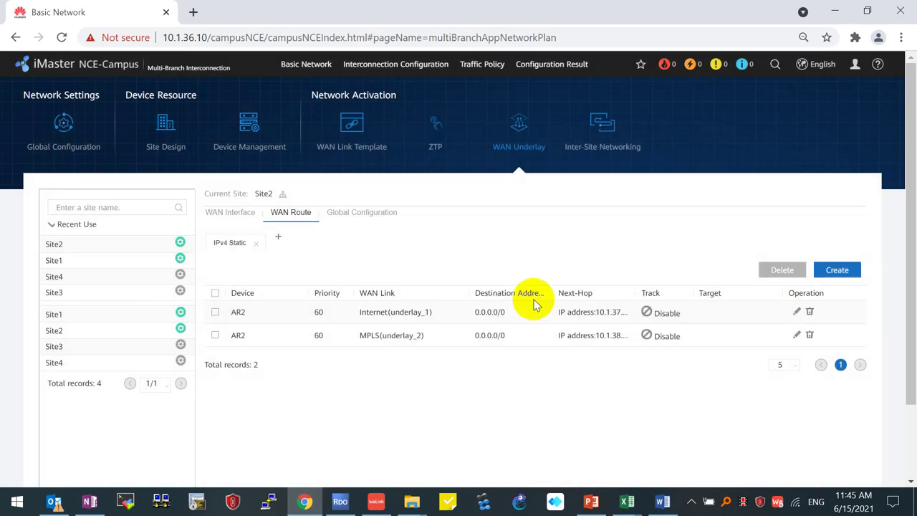
Add IPv4 Static as the WAN routing protocol for Site3
click(84, 292)
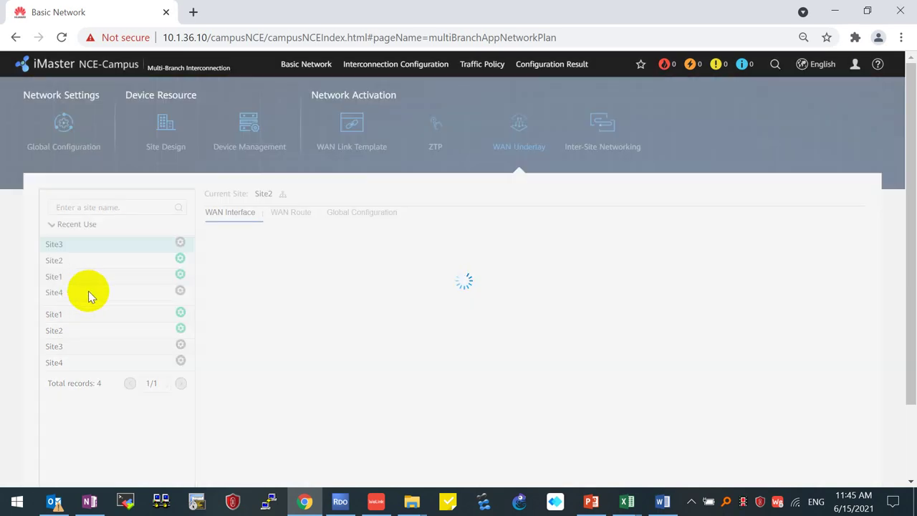
click(289, 213)
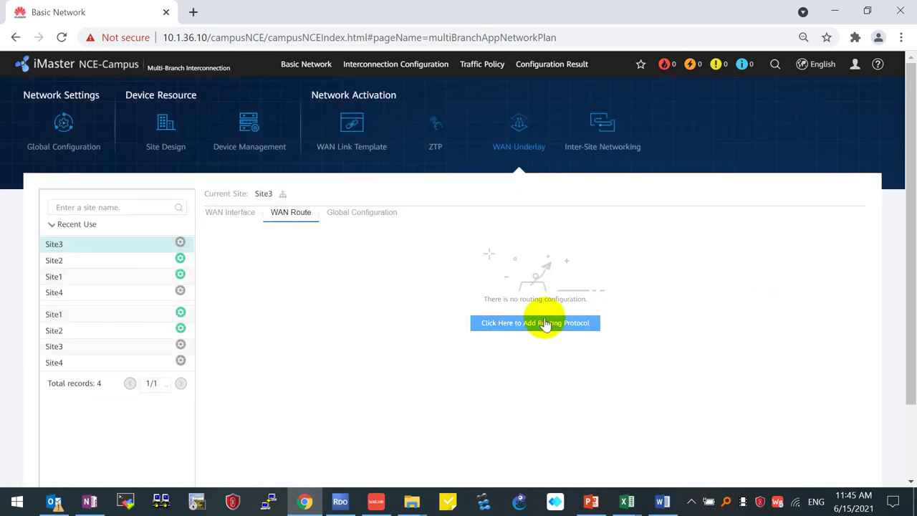
click(538, 323)
click(465, 255)
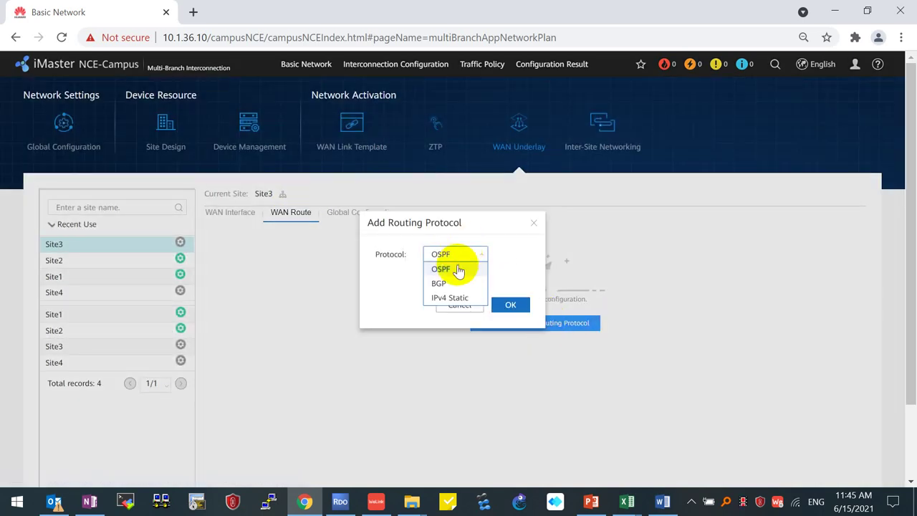
click(451, 297)
click(510, 305)
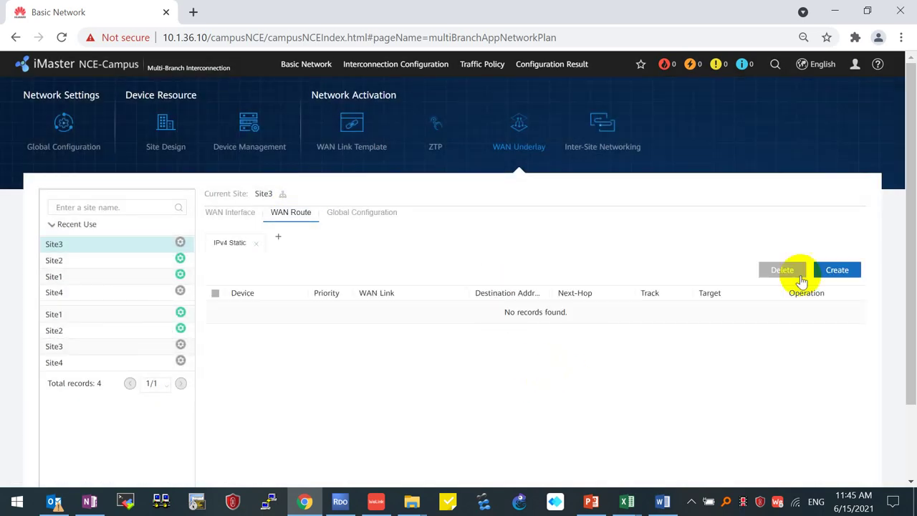
Create a static route for AR3 on Internet(underlay_1) with destination 0.0.0.0/0 and next-hop IP address 10.1.39.254
click(836, 270)
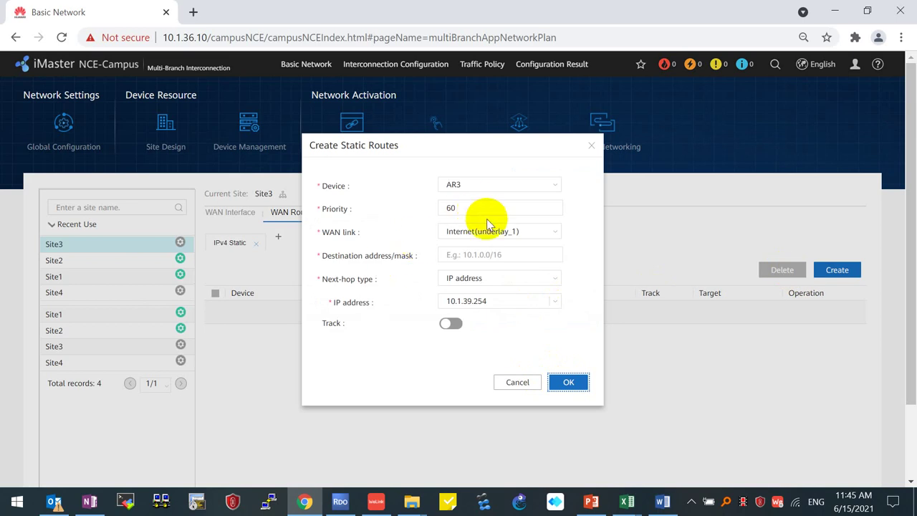
click(506, 255)
text(0.0.0.0/0)
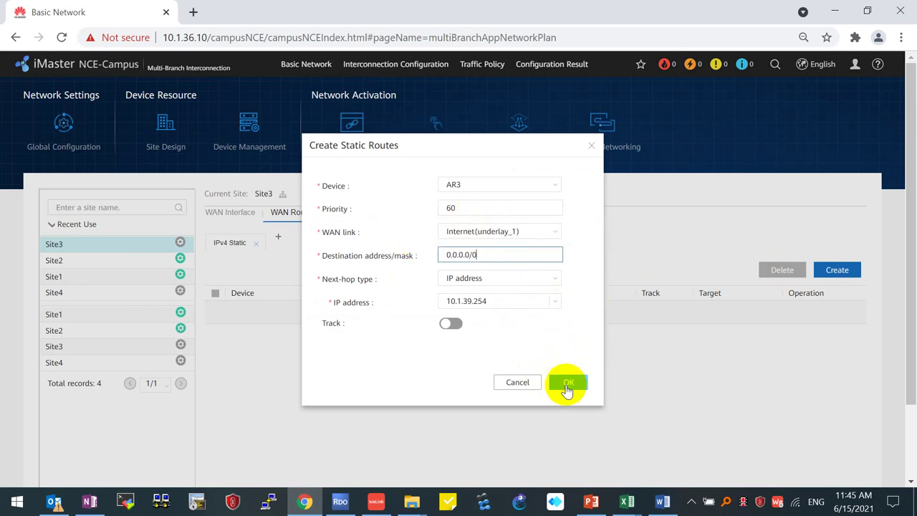
click(567, 385)
click(538, 305)
Create a static route for AR3 on MPLS(underlay_2) with destination 0.0.0.0/0 and next-hop IP address 10.1.40.254
click(836, 271)
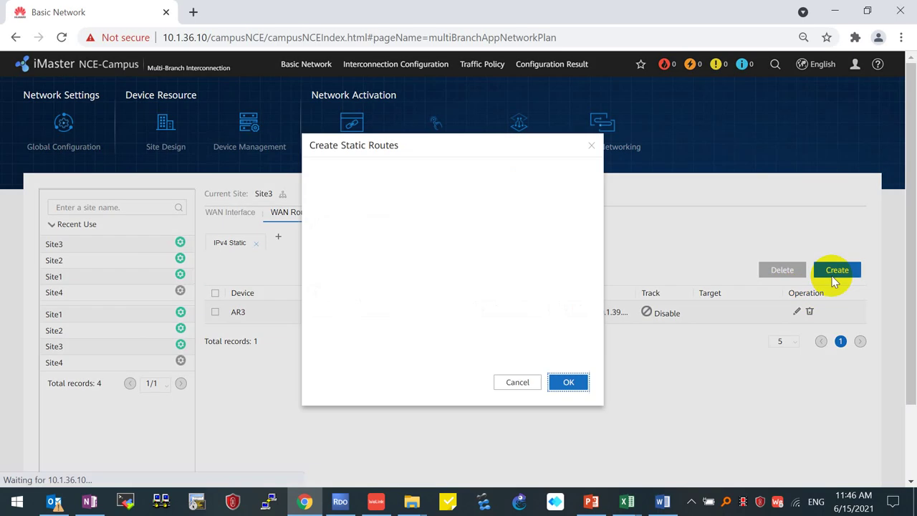
click(503, 232)
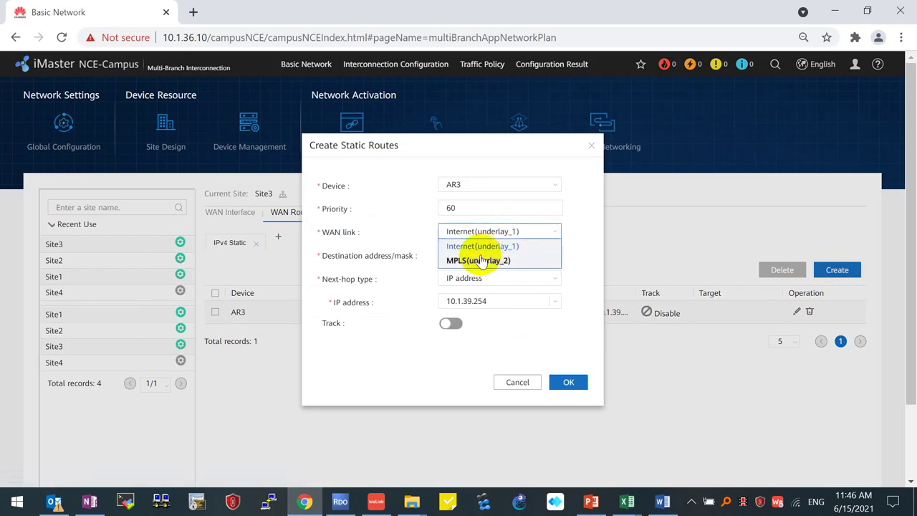
click(482, 262)
click(493, 256)
text(0.0.0.0/0)
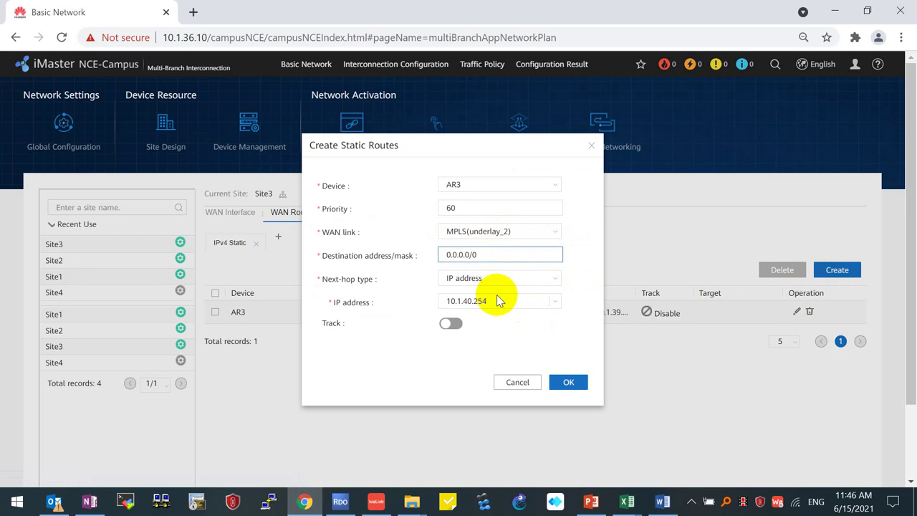
click(499, 301)
click(568, 382)
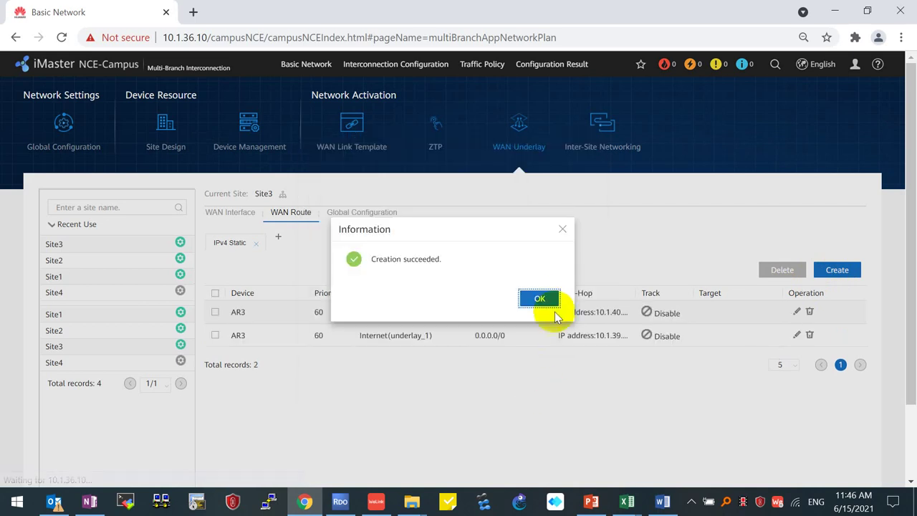
click(540, 299)
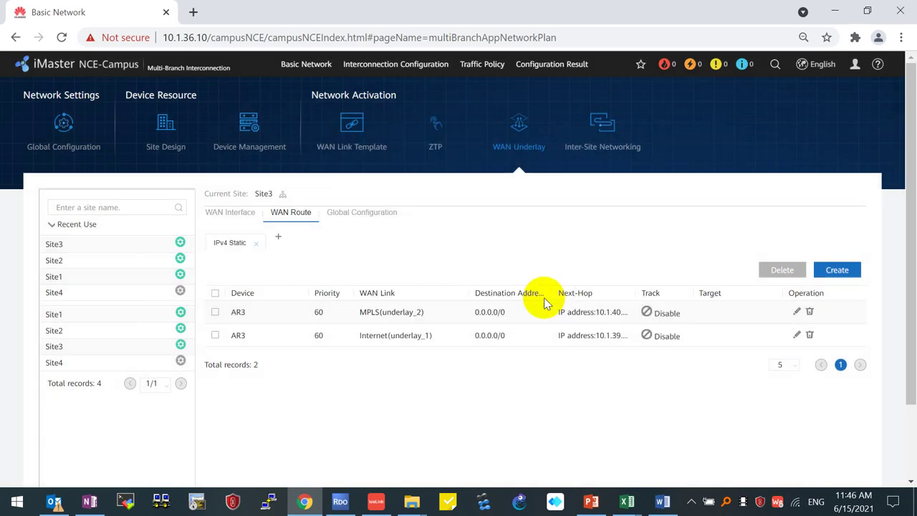
Add IPv4 Static as the WAN routing protocol for Site4
click(103, 294)
click(308, 216)
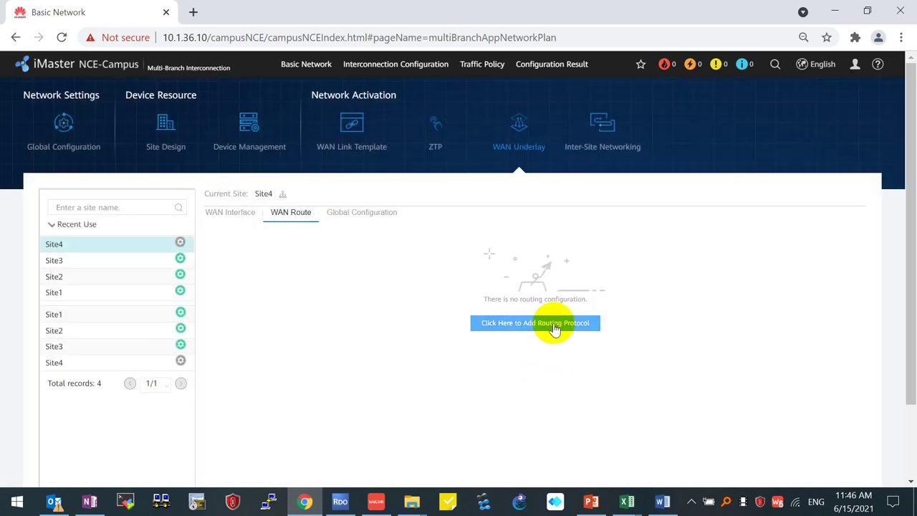
click(553, 326)
click(456, 254)
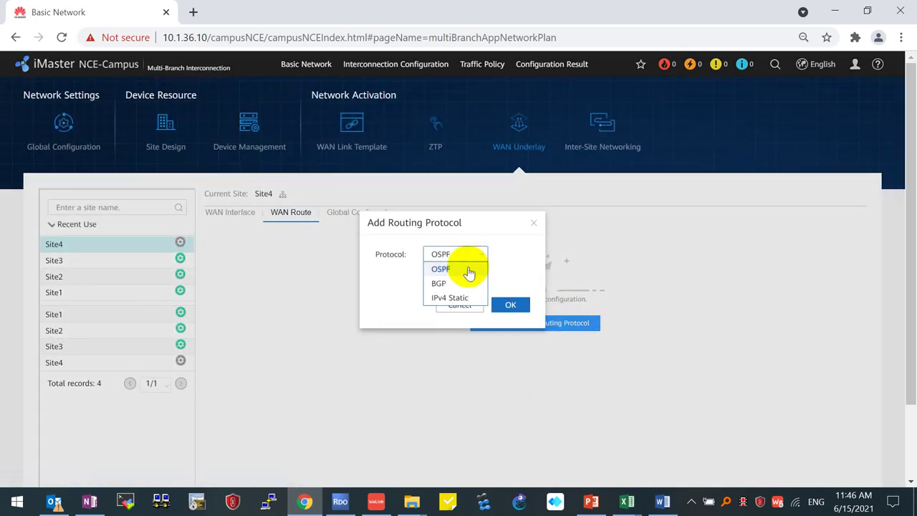
click(446, 304)
click(511, 305)
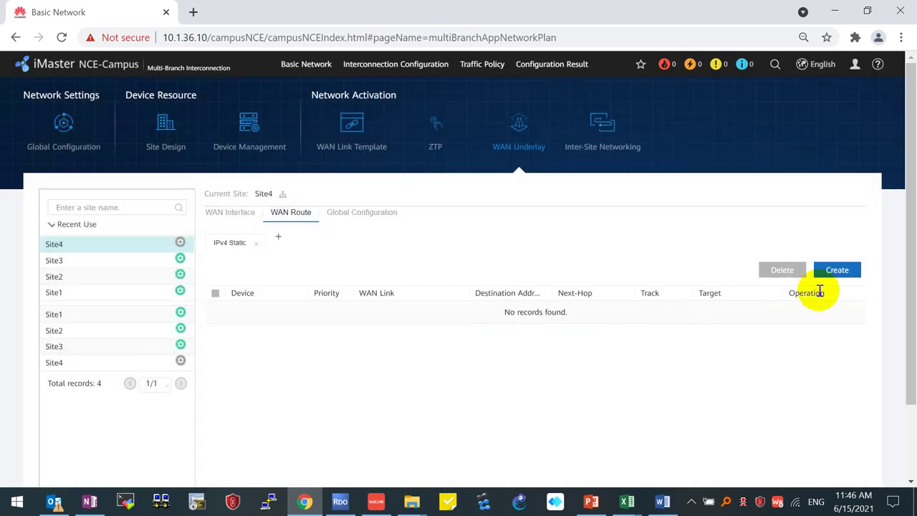
Create a static route for AR4 on Internet(underlay_1) with destination 0.0.0.0/0 and next-hop IP address 10.1.41.254
click(836, 271)
click(474, 255)
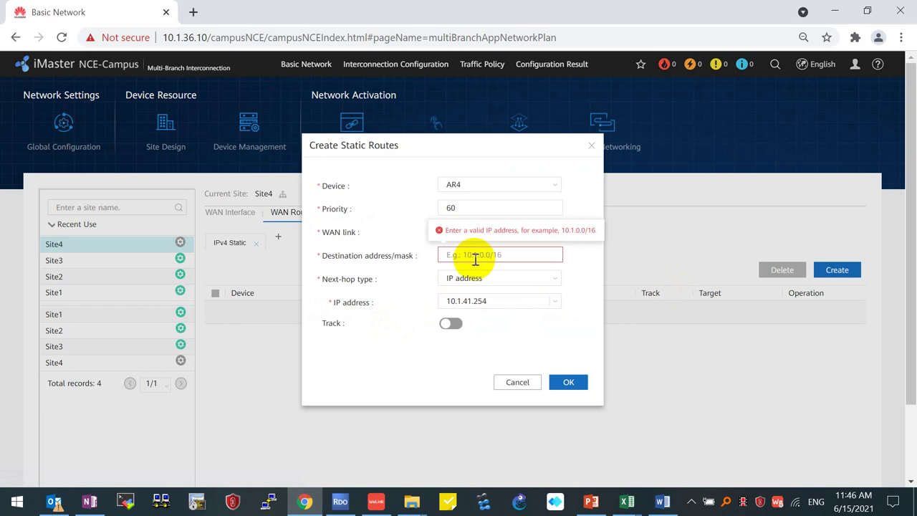
text(0.0.0.0/0)
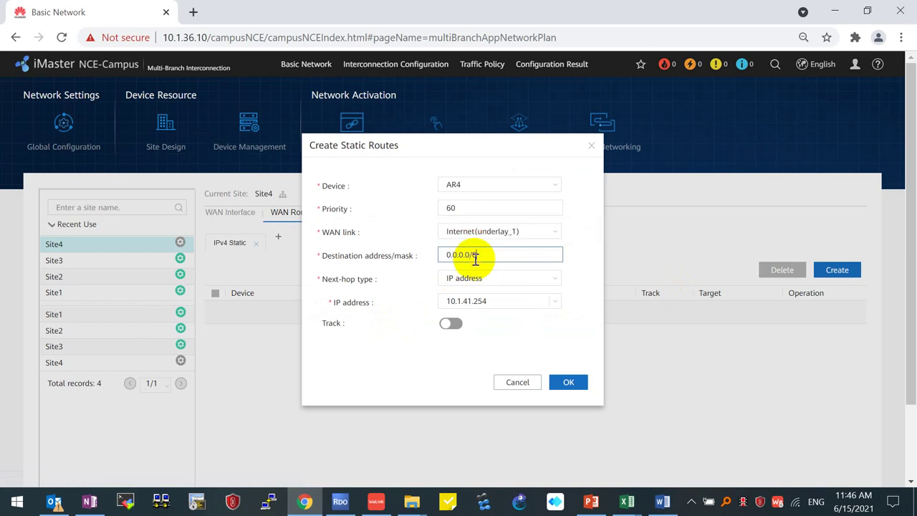
key(Tab)
key(Tab)
click(558, 374)
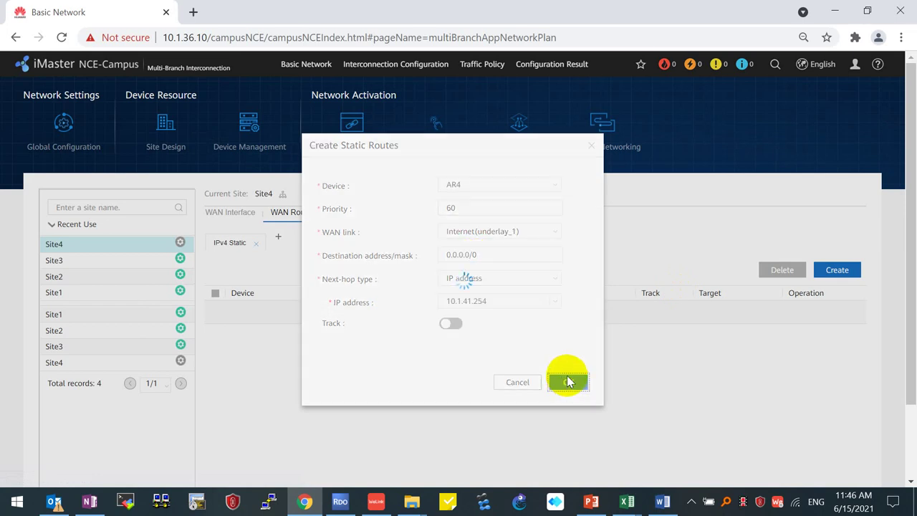
click(543, 298)
Create a static route for AR4 on MPLS(underlay_2) with destination 0.0.0.0/0 and next-hop IP address 10.1.42.254
click(837, 270)
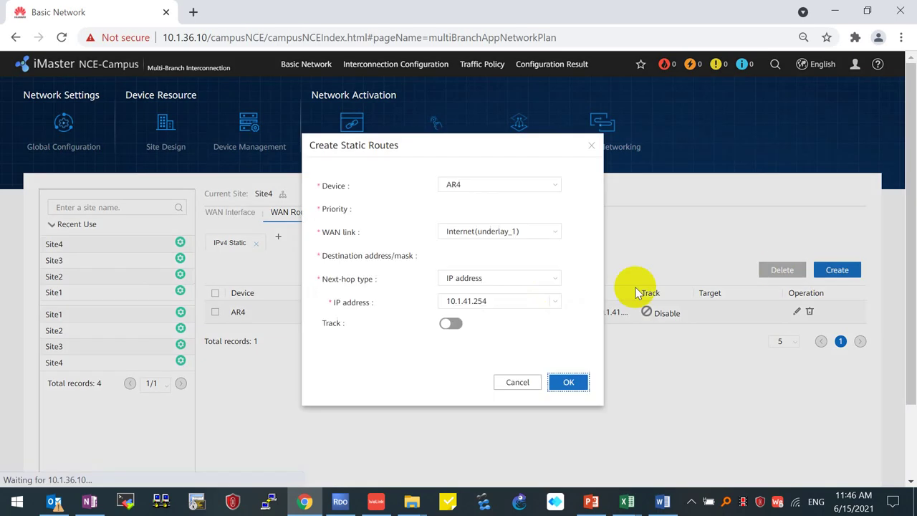
click(502, 231)
click(476, 259)
click(476, 257)
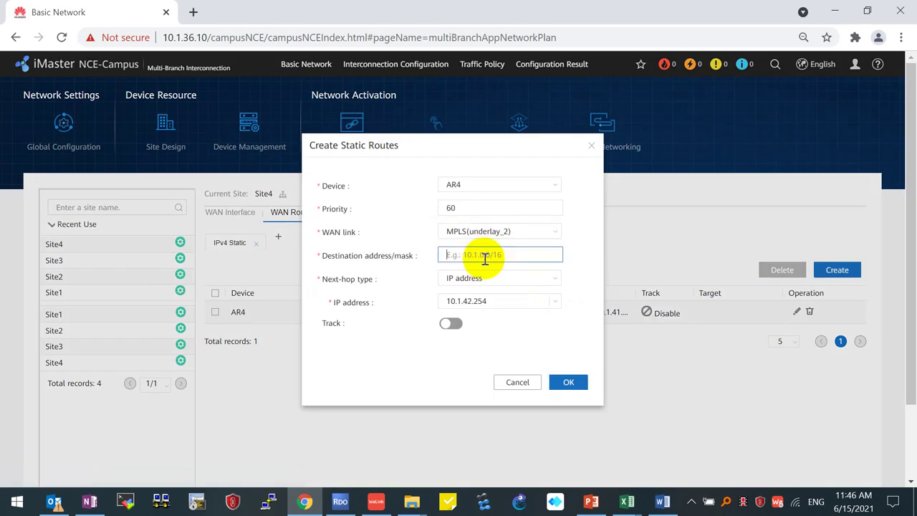
text(0)
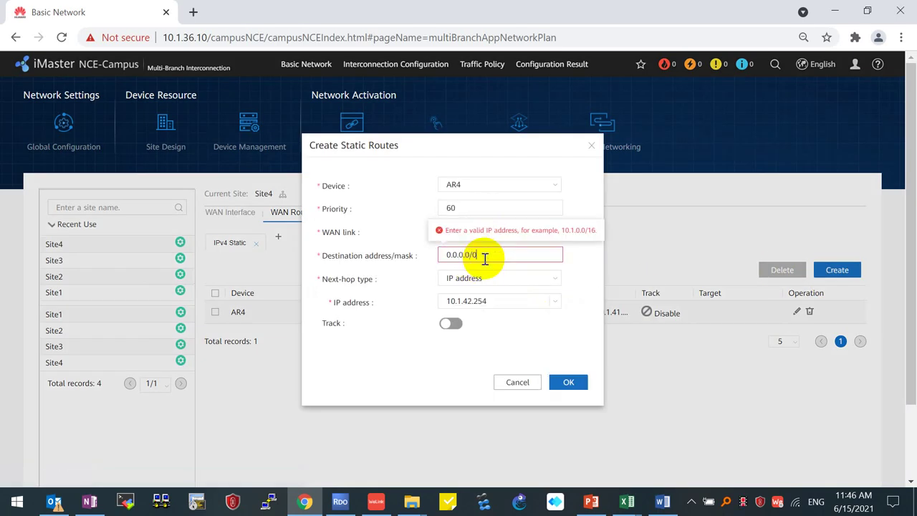
text(.0.0.0/0)
drag(508, 300, 389, 303)
click(574, 382)
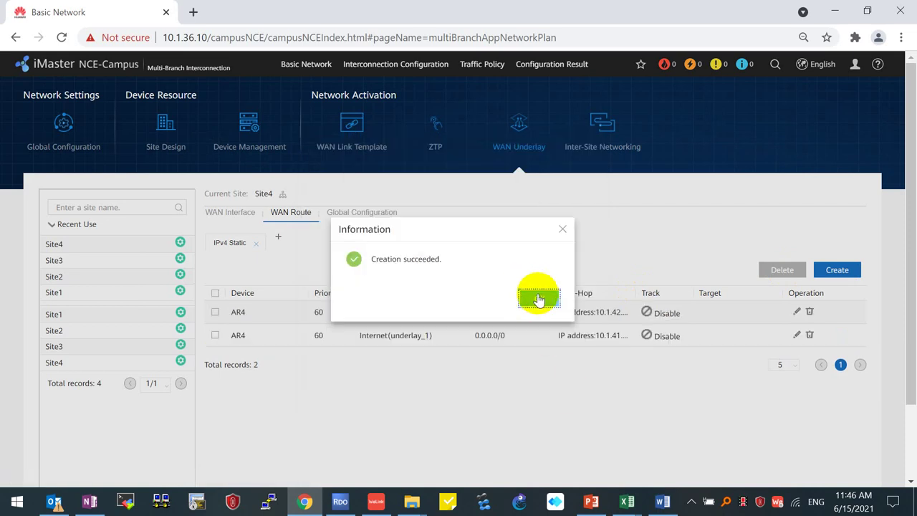
click(539, 299)
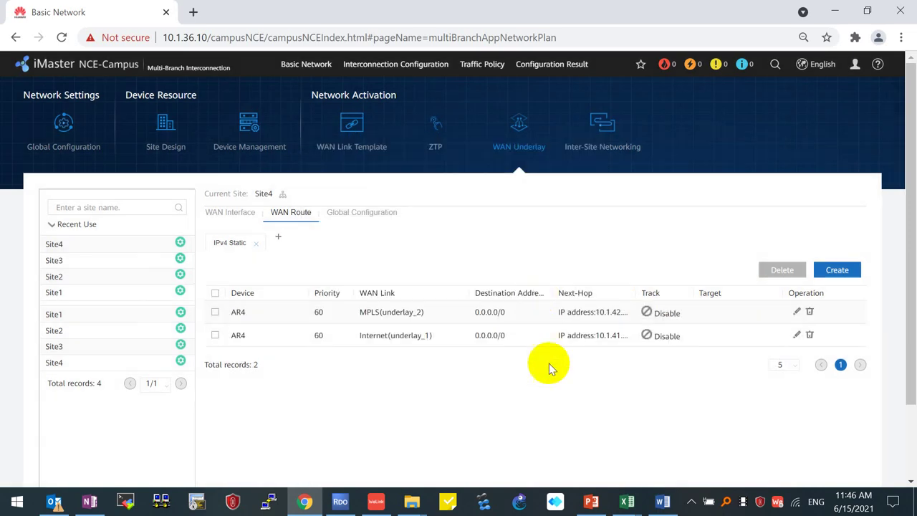
Open Inter-Site Networking and check which sites have the RR function enabled
drag(176, 240, 236, 384)
click(175, 242)
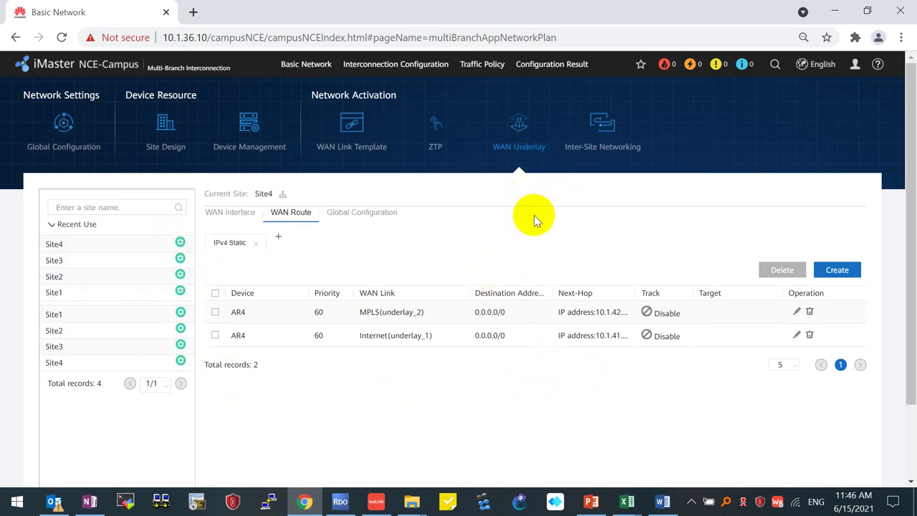
click(606, 135)
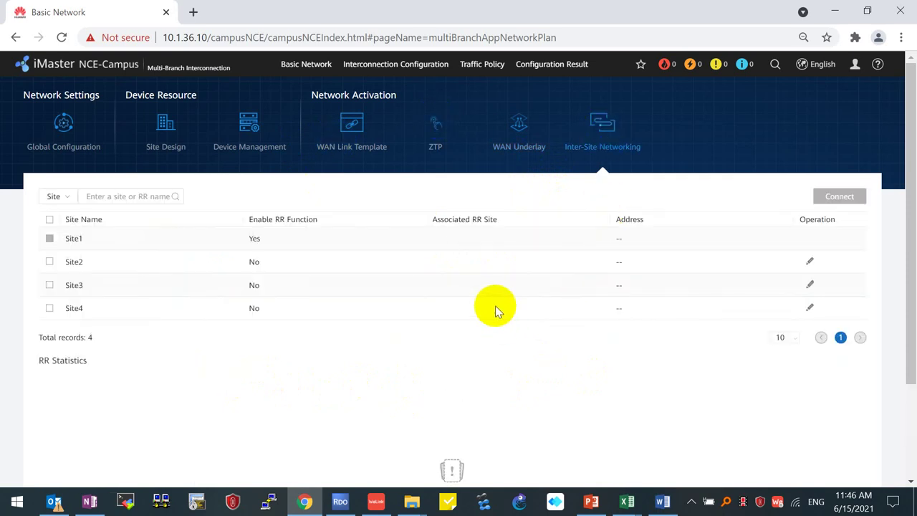
click(610, 147)
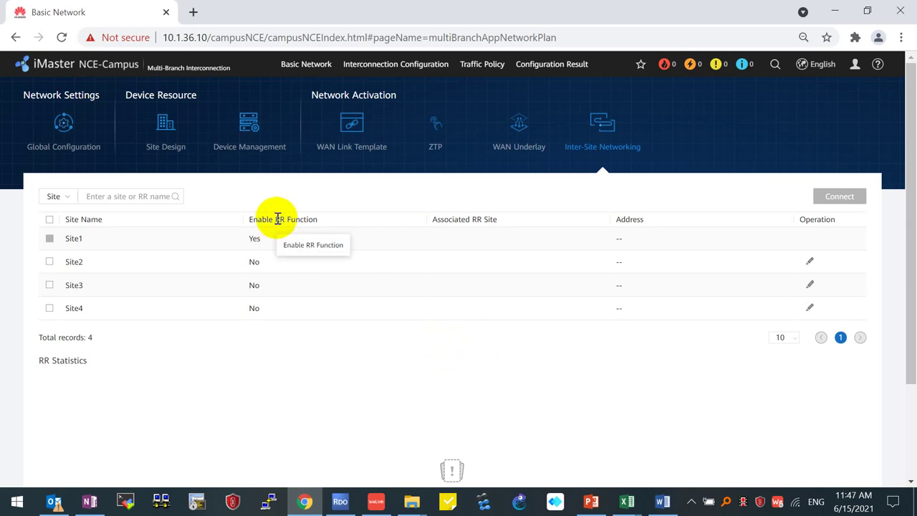
drag(276, 220, 286, 219)
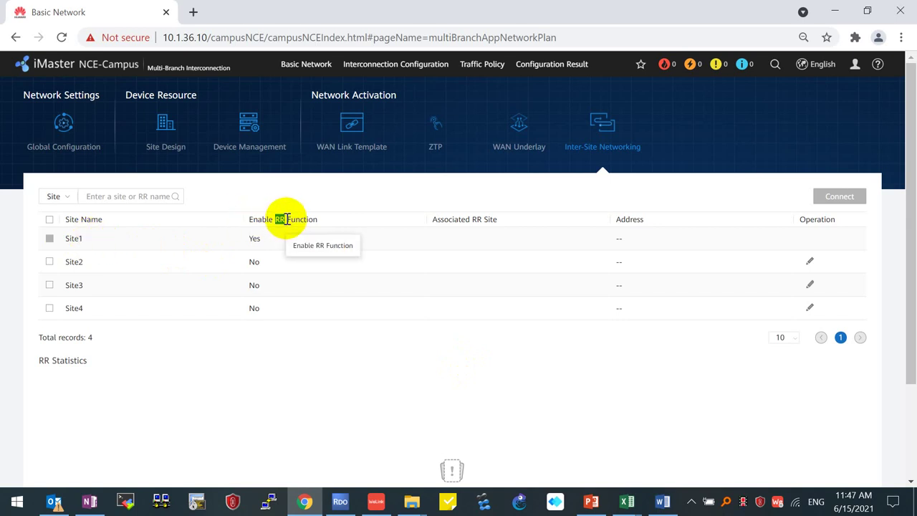
double_click(78, 239)
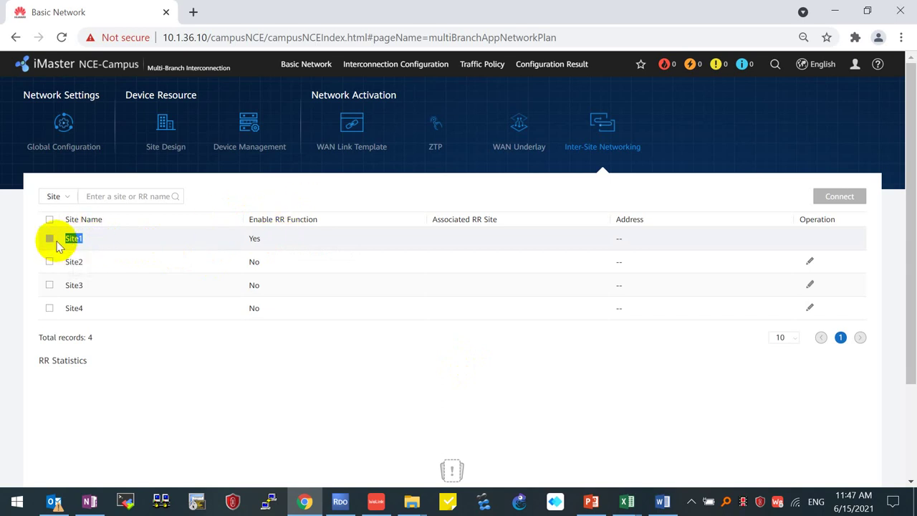
Switch to LANWAN.xls in Excel and examine the role assigned to Site1's routers AR1-1 and AR1-2, including the available role options
mouse_move(624, 503)
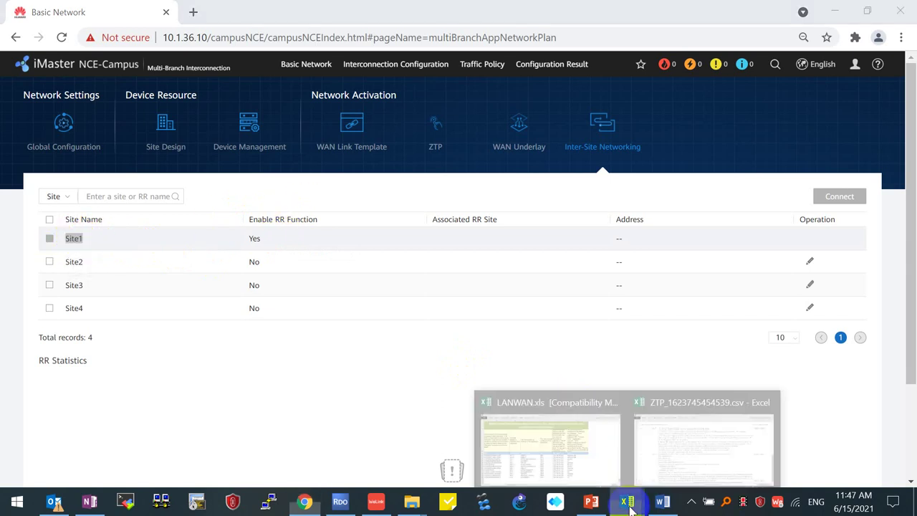
click(559, 451)
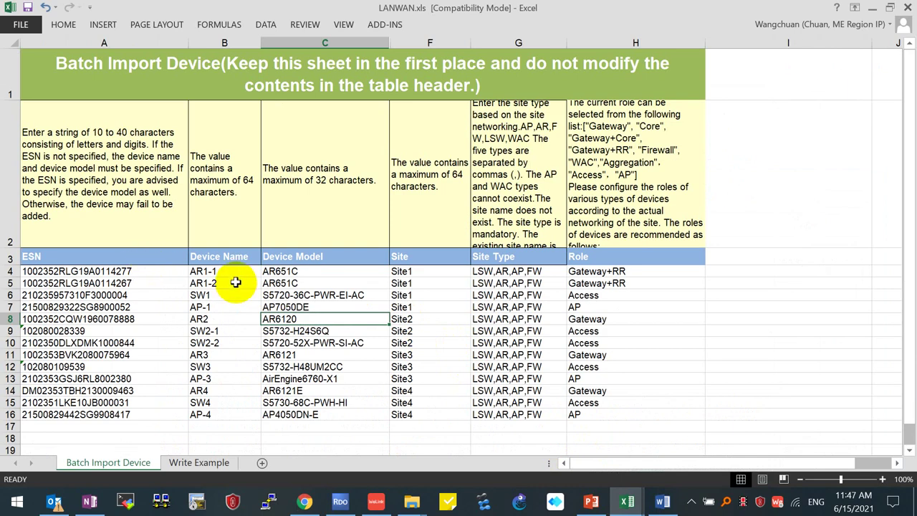
click(602, 257)
mouse_move(150, 272)
mouse_down()
mouse_move(137, 293)
mouse_move(189, 424)
mouse_move(215, 262)
mouse_move(224, 284)
mouse_up()
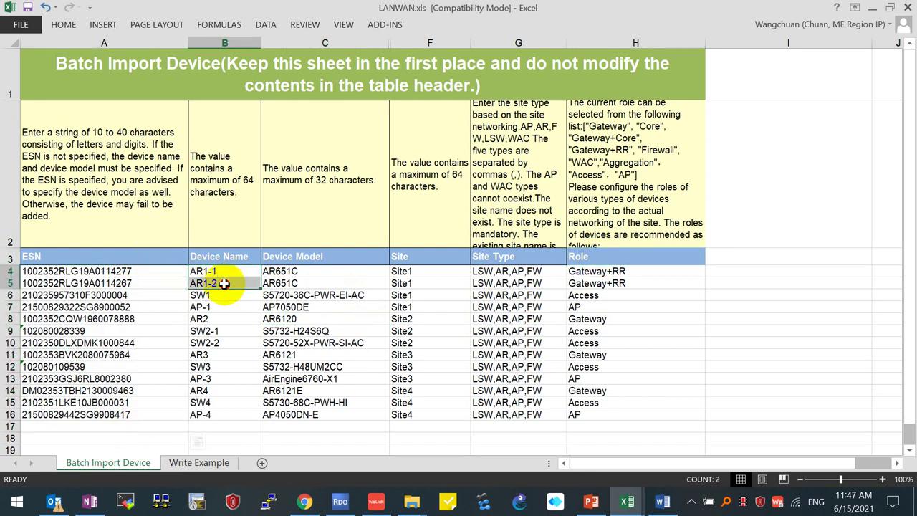
click(627, 271)
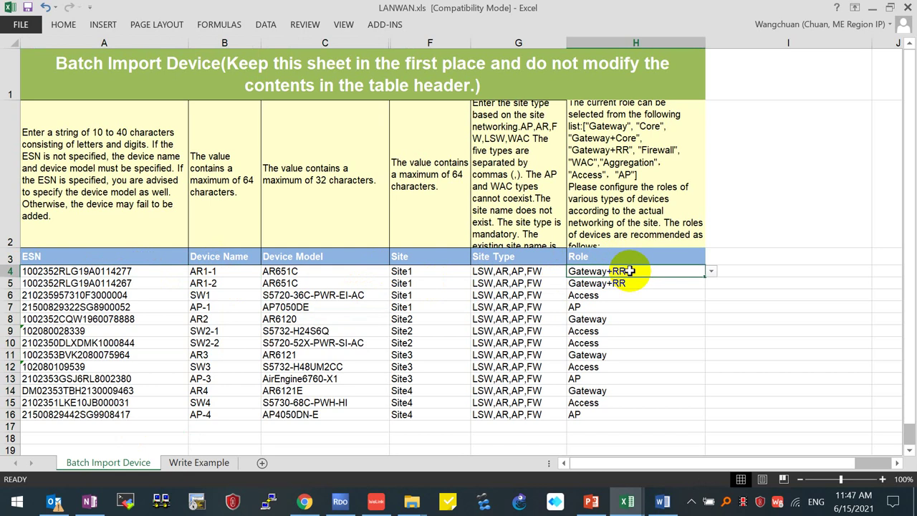
click(712, 273)
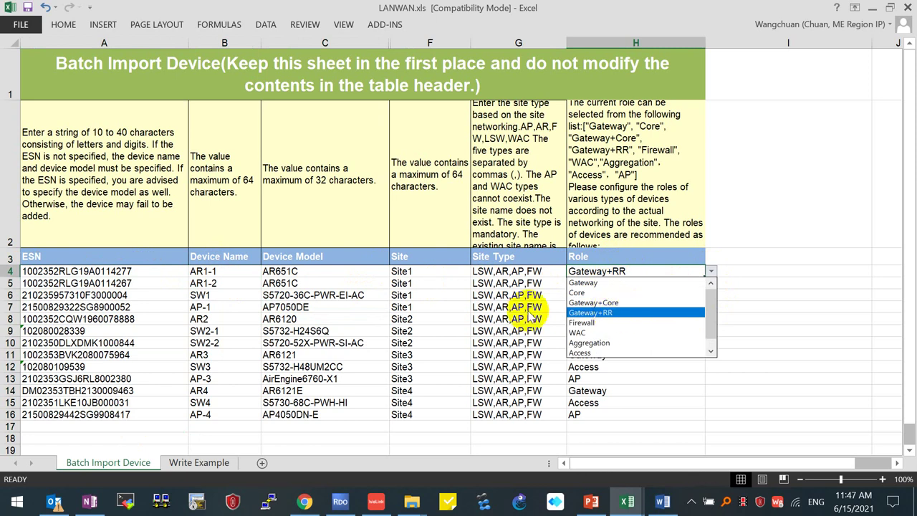
click(598, 313)
Examine the roles assigned to routers AR2, AR3 and AR4 in the Batch Import Device sheet
click(215, 319)
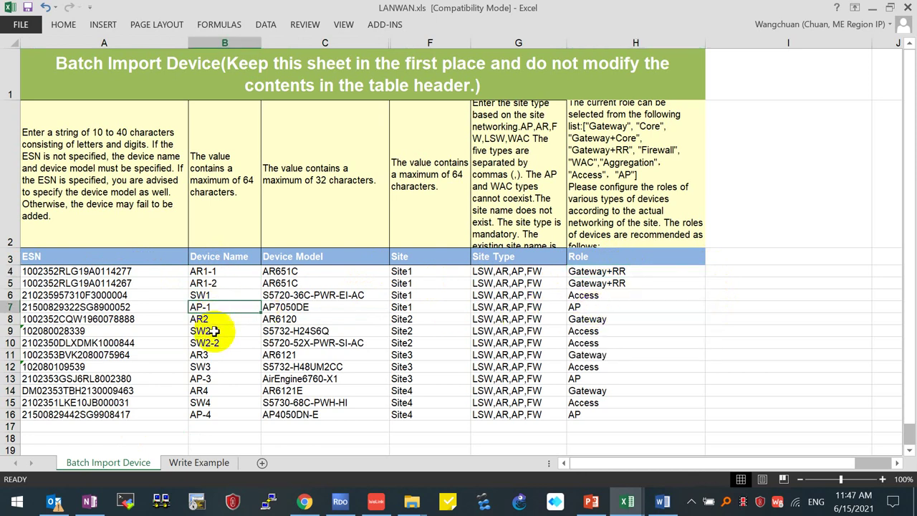
click(597, 320)
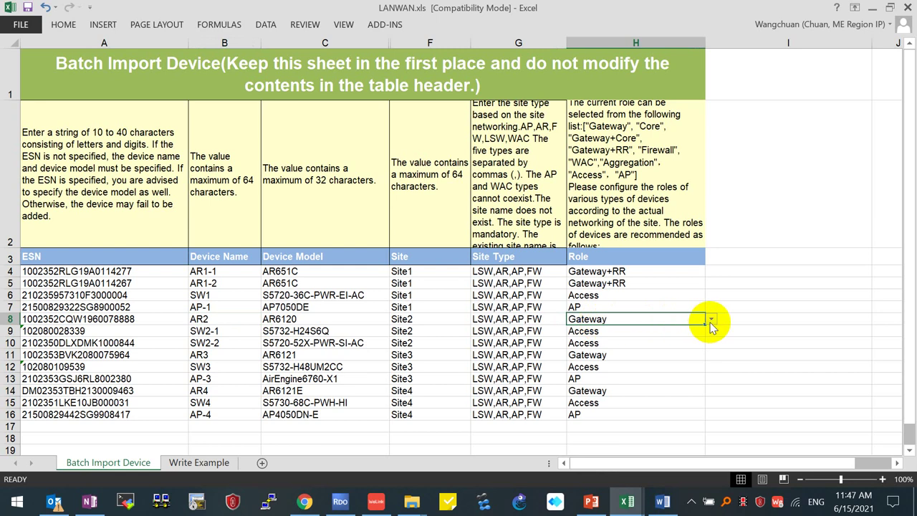
click(712, 324)
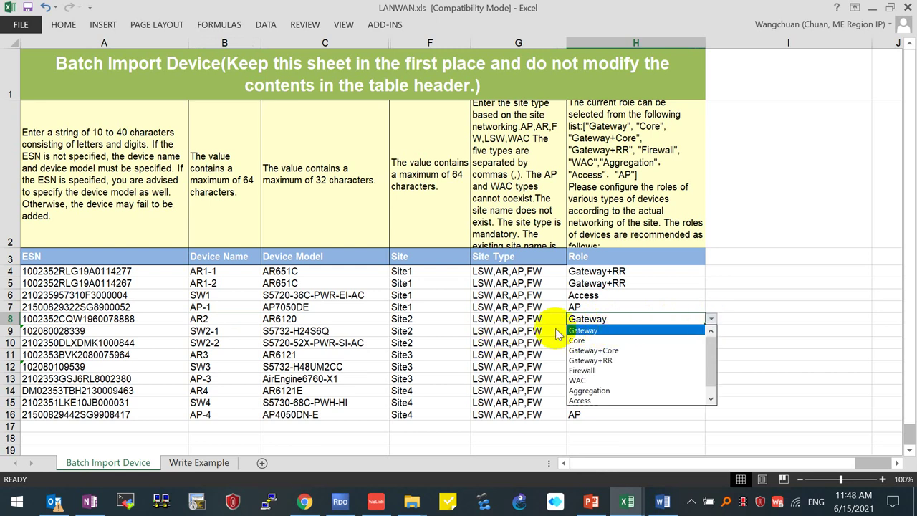
click(610, 332)
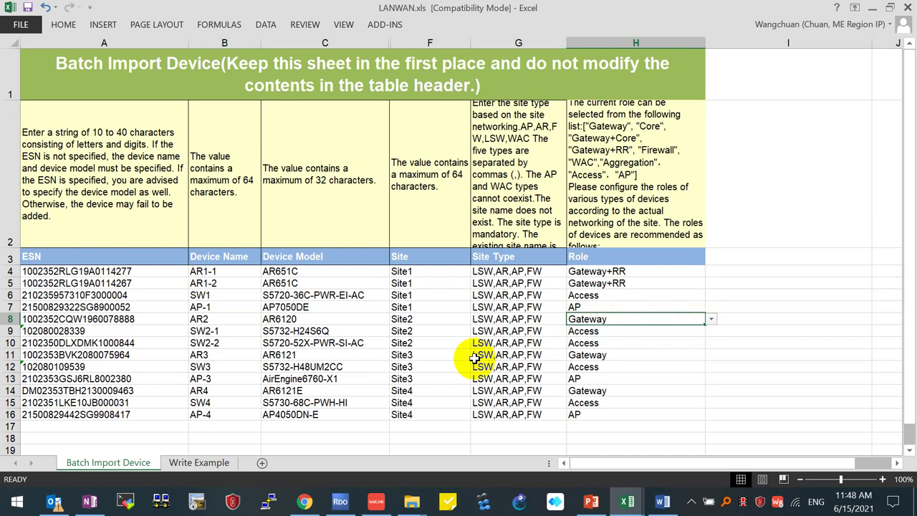
click(486, 365)
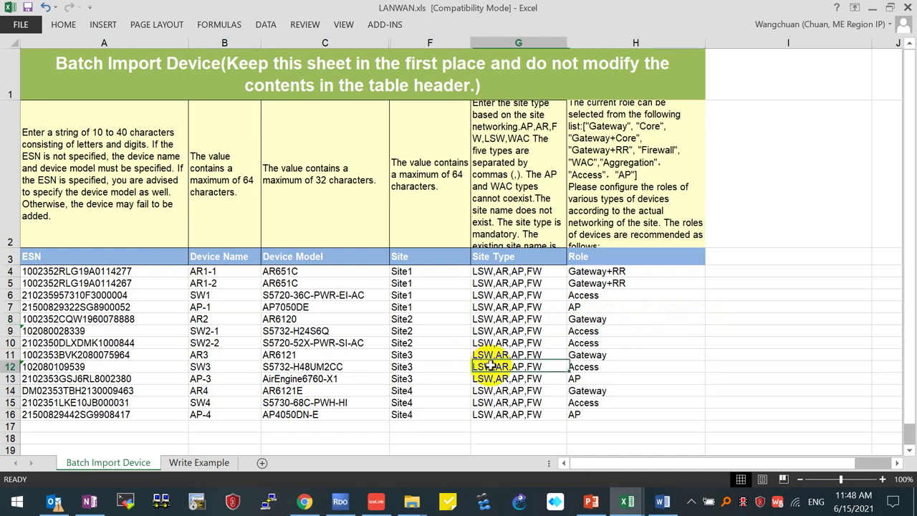
click(605, 355)
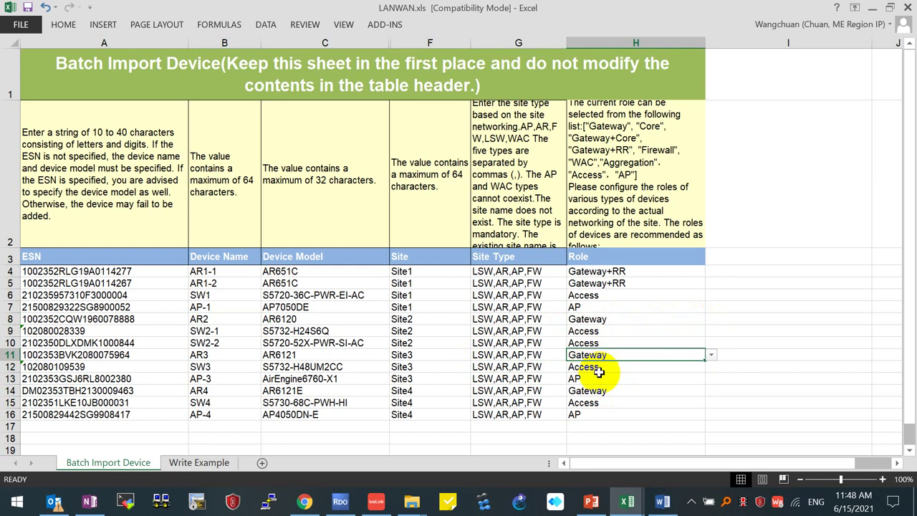
click(613, 393)
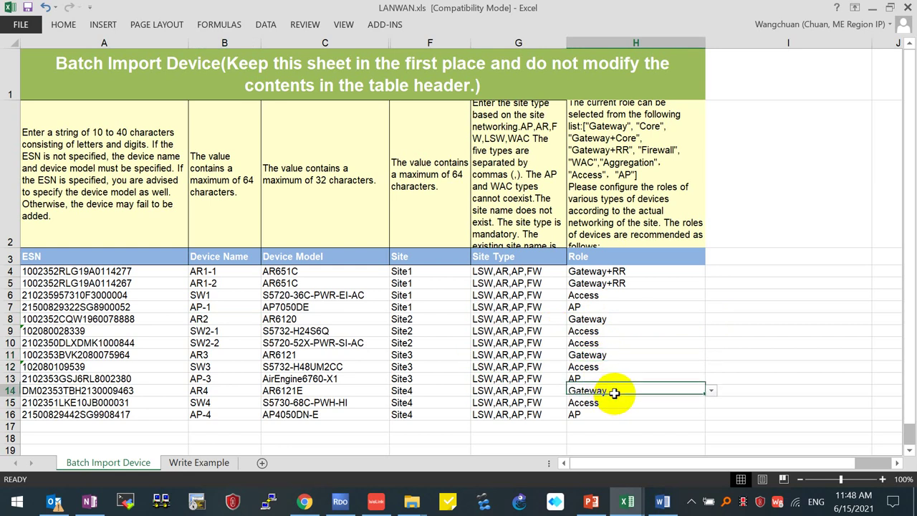
Switch back to iMaster NCE-Campus in Chrome and connect Site2, Site3 and Site4 to RR site Site1, running the detection before confirming
click(378, 355)
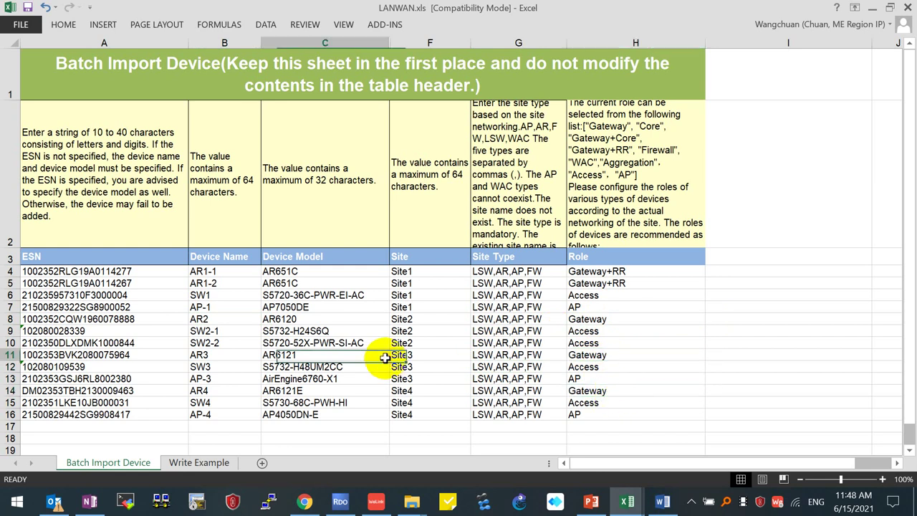
click(305, 502)
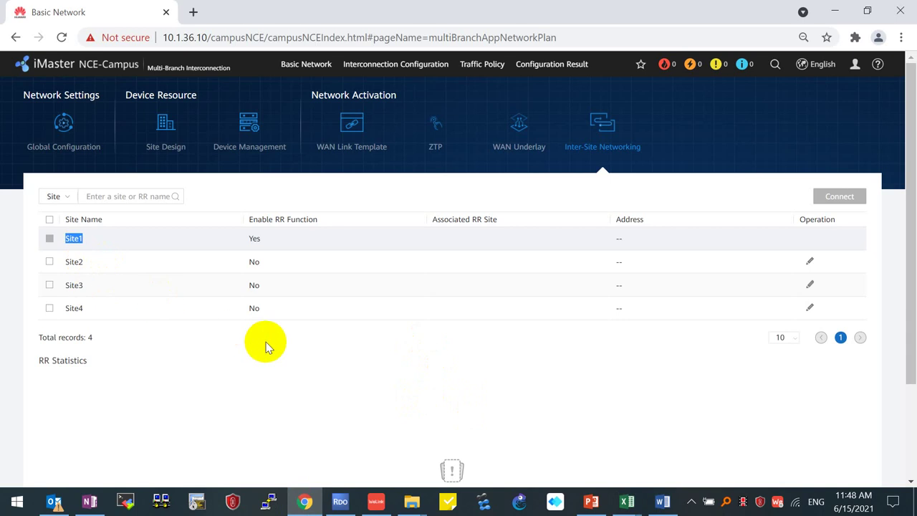
click(50, 263)
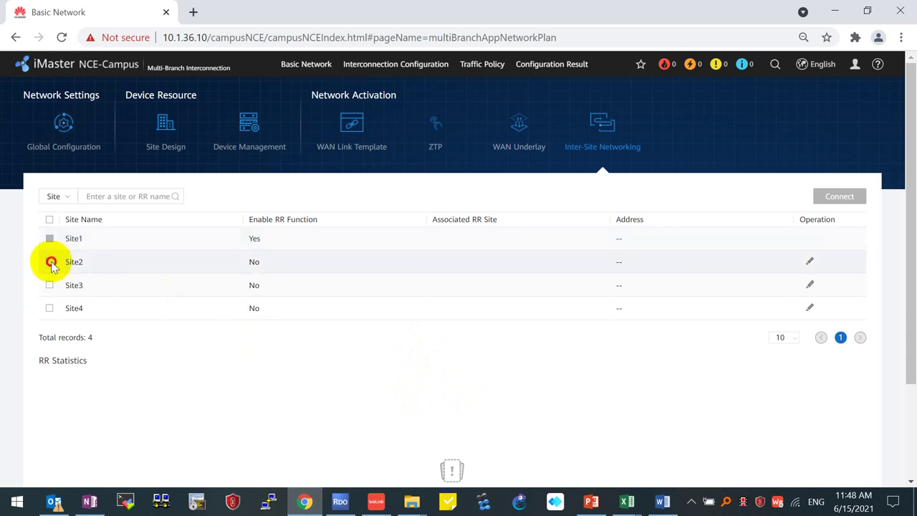
click(50, 285)
click(49, 308)
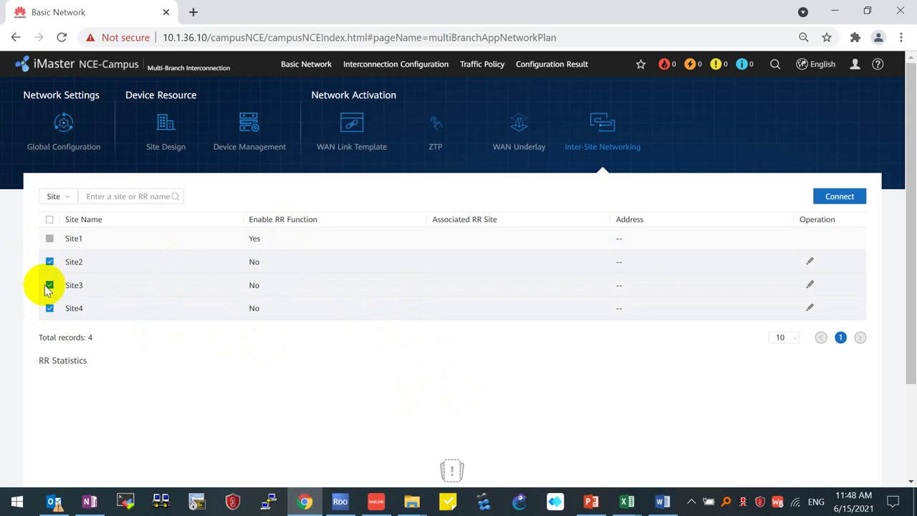
click(828, 195)
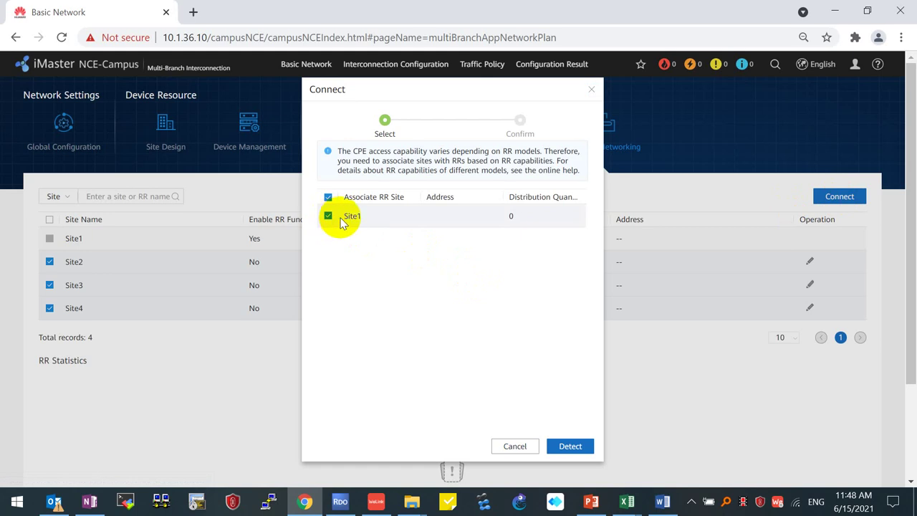
click(571, 446)
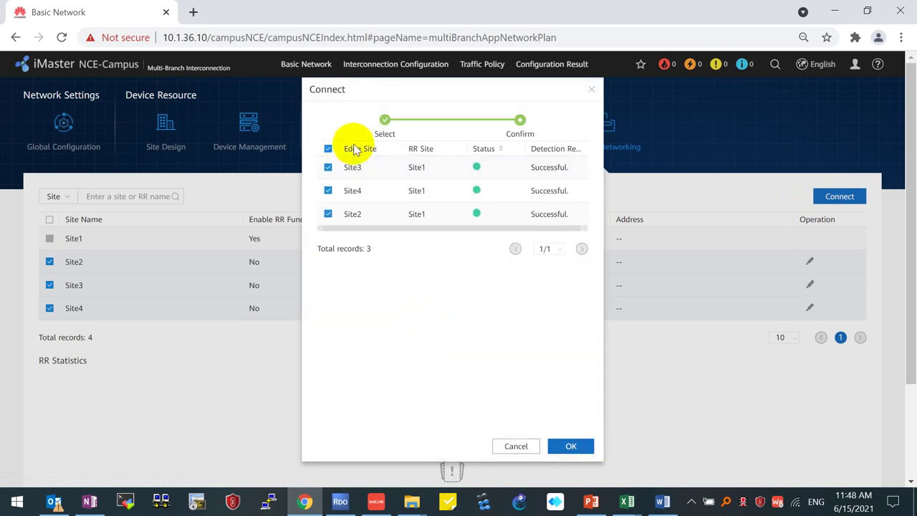
click(572, 445)
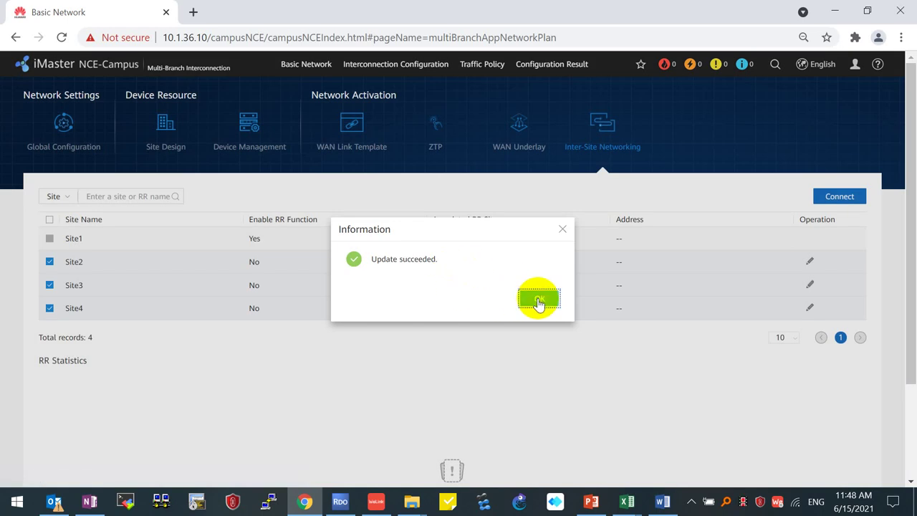
click(539, 299)
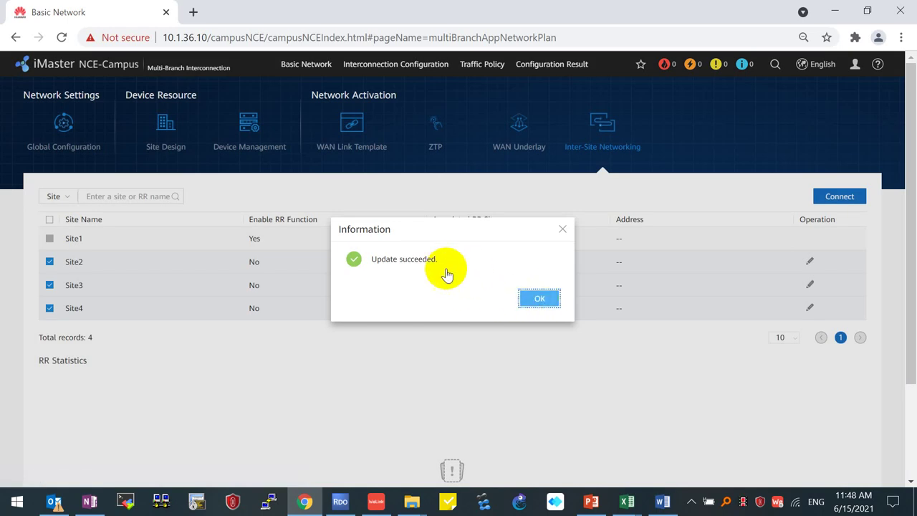
Check the associated RR site listed for Site2, Site3 and Site4, and review the RR Statistics chart
drag(437, 263, 447, 334)
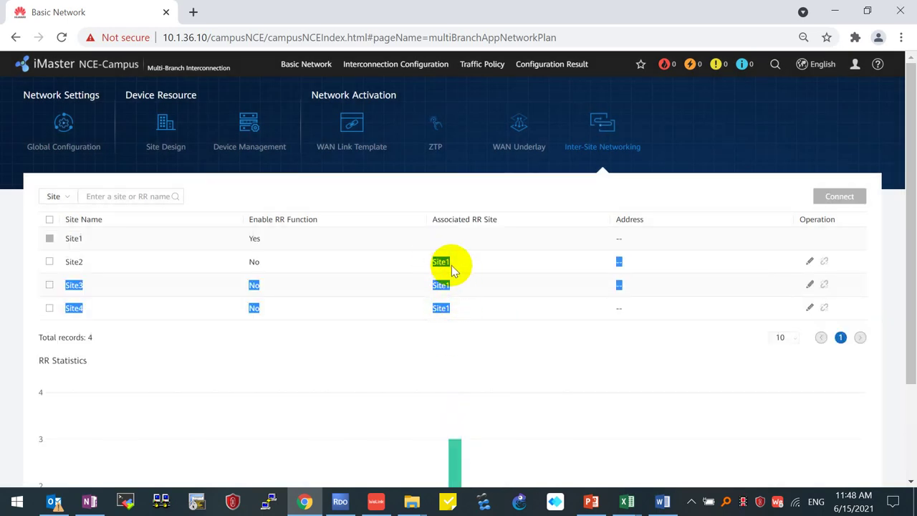
click(454, 317)
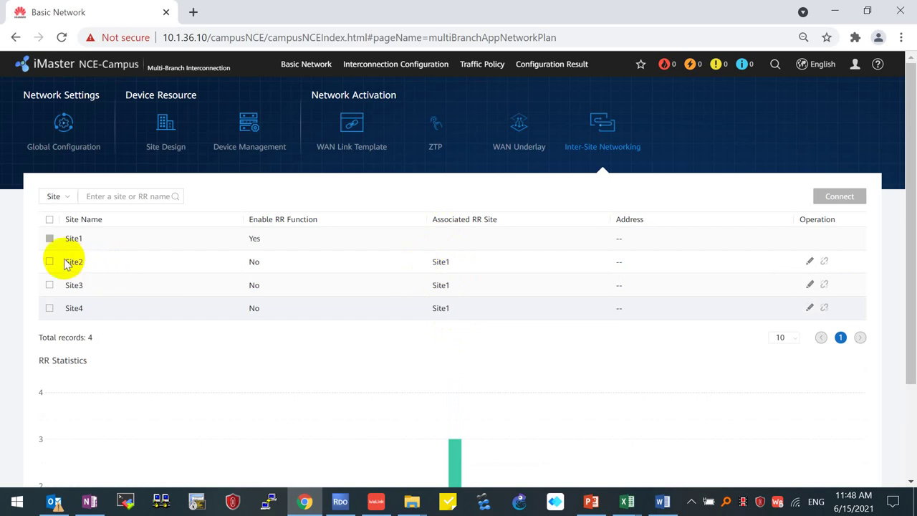
click(73, 306)
drag(72, 306, 84, 307)
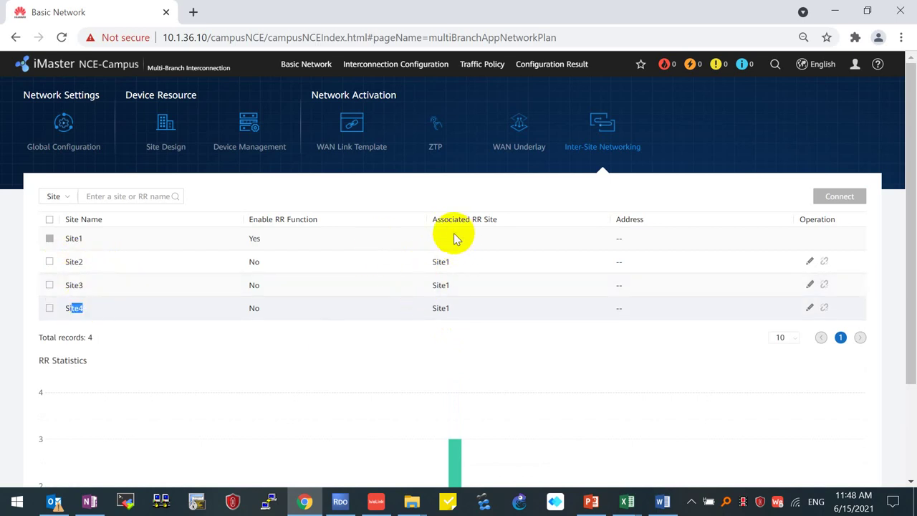
drag(434, 219, 496, 221)
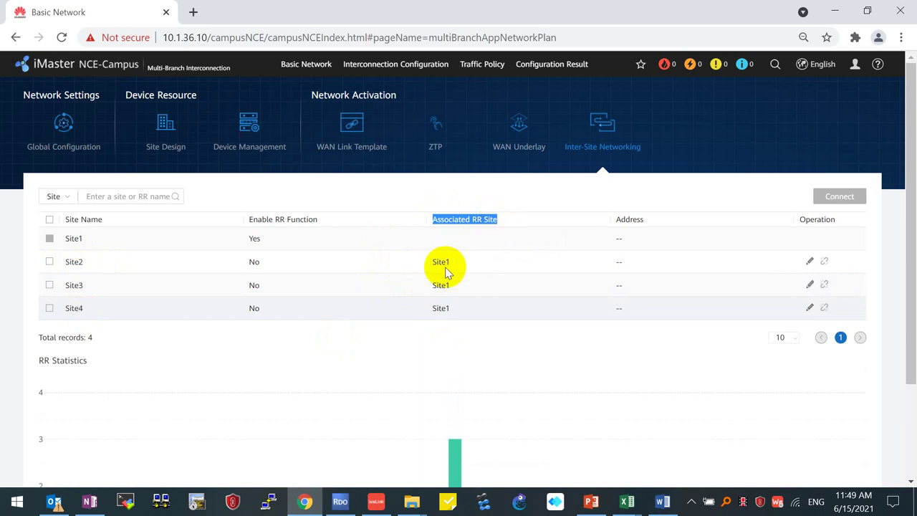
scroll(487, 369, down, 2)
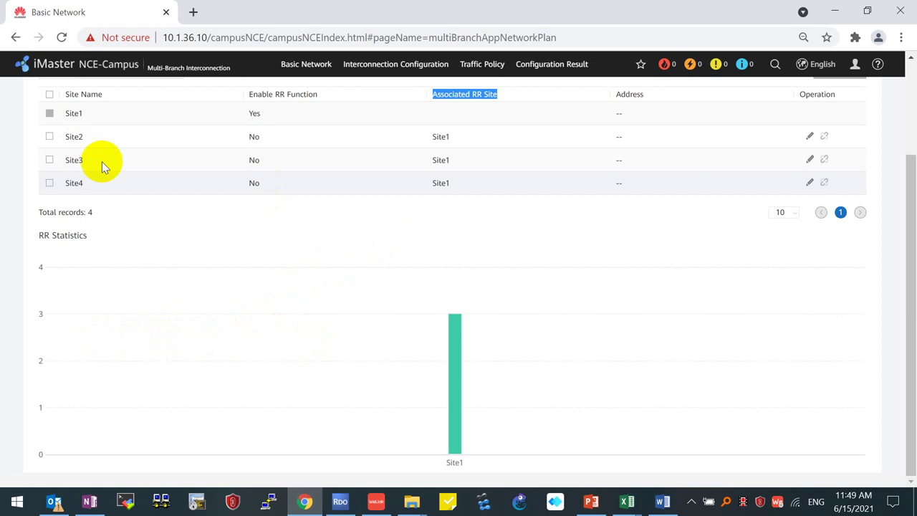
scroll(523, 403, up, 3)
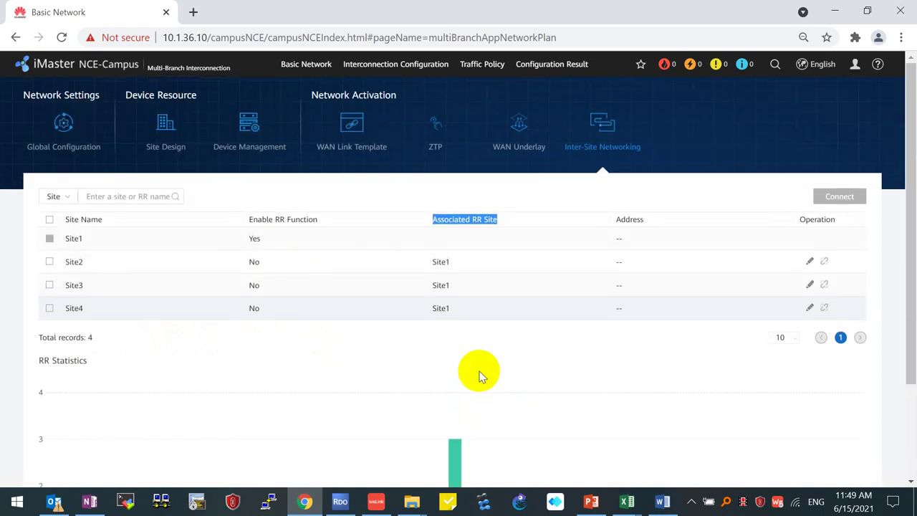